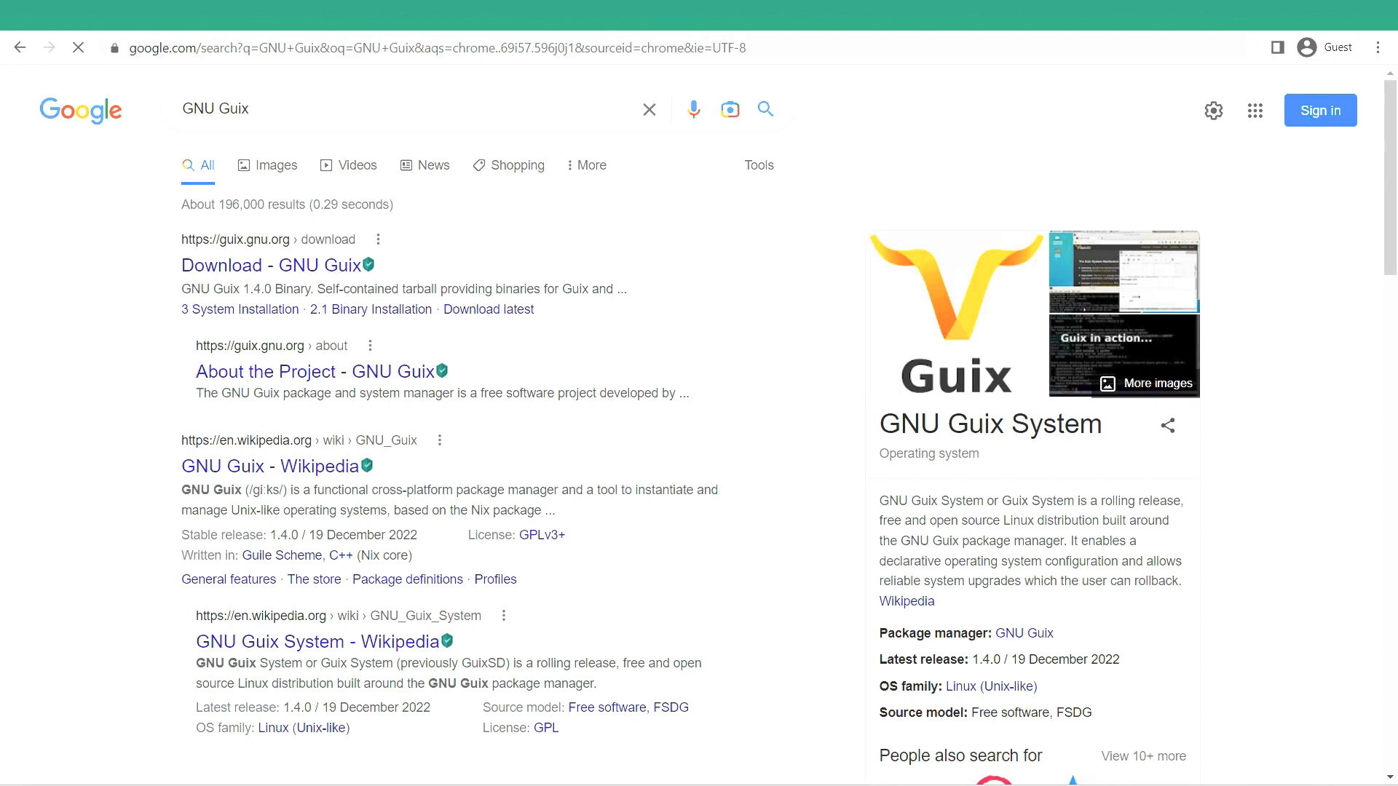
# - Select the GNU Guix search query text and look over the Google results
pyautogui.click(361, 108)
pyautogui.moveTo(360, 107); pyautogui.dragTo(167, 99)
pyautogui.click(359, 115)
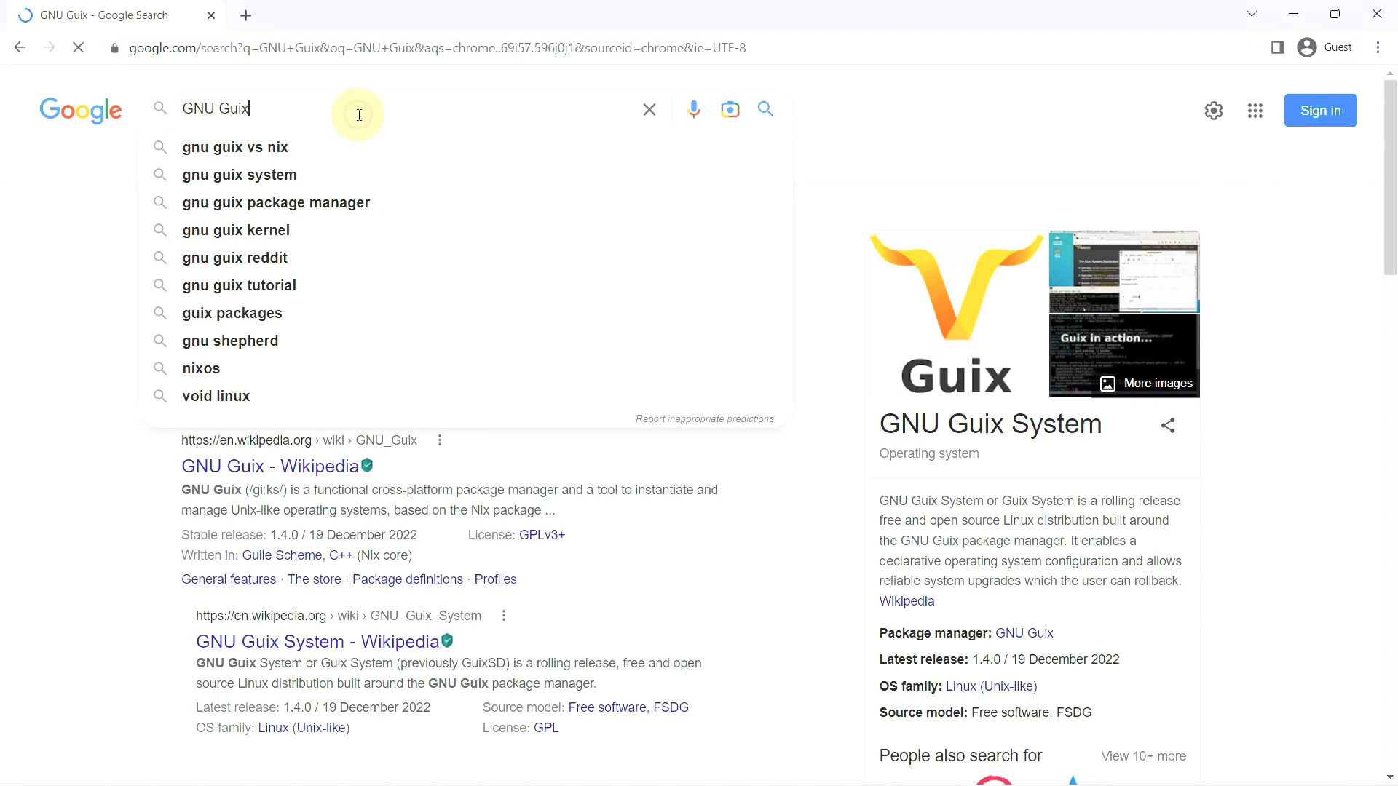
pyautogui.click(63, 265)
pyautogui.scroll(-6, 64, 268)
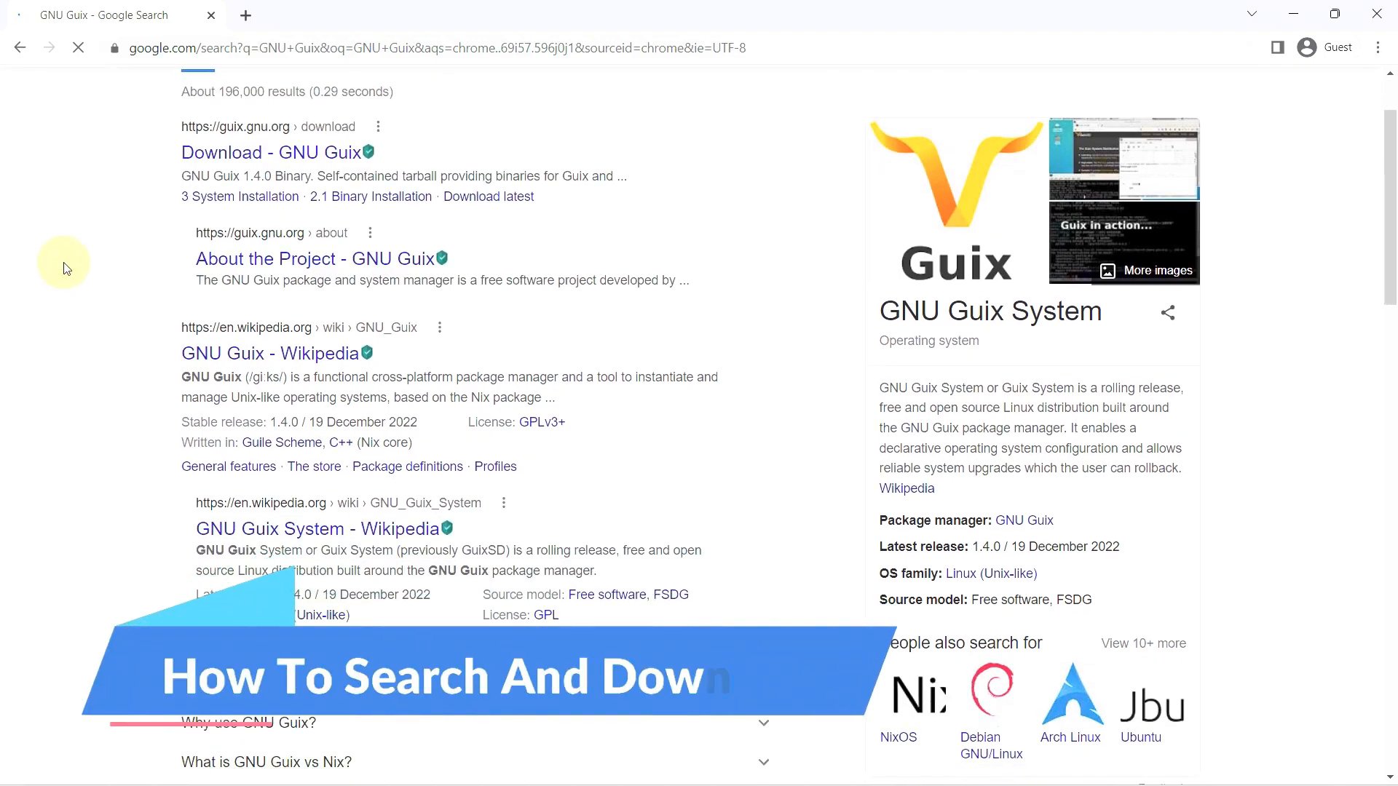
pyautogui.scroll(6, 64, 268)
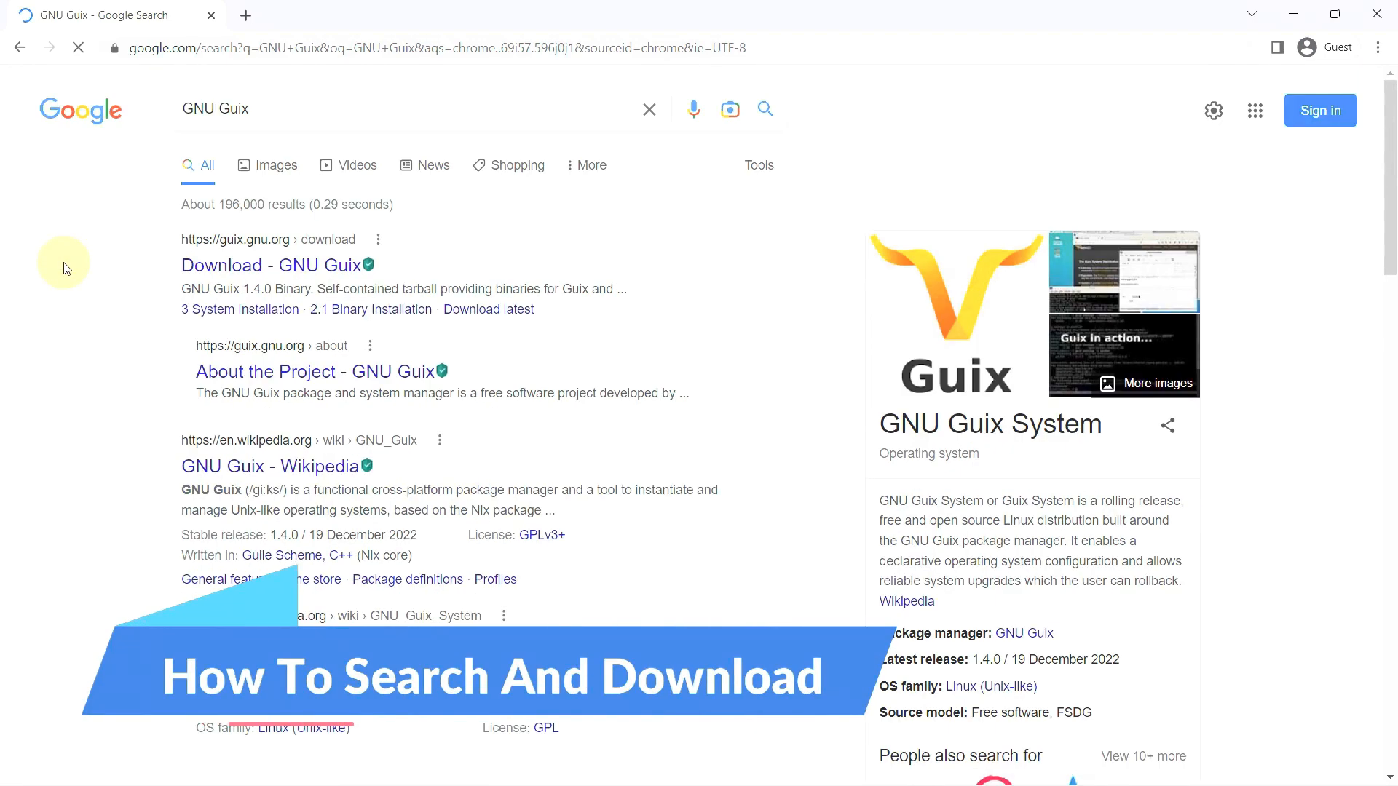
# - Open the 'Download - GNU Guix' result and scroll through the download page
pyautogui.click(245, 264)
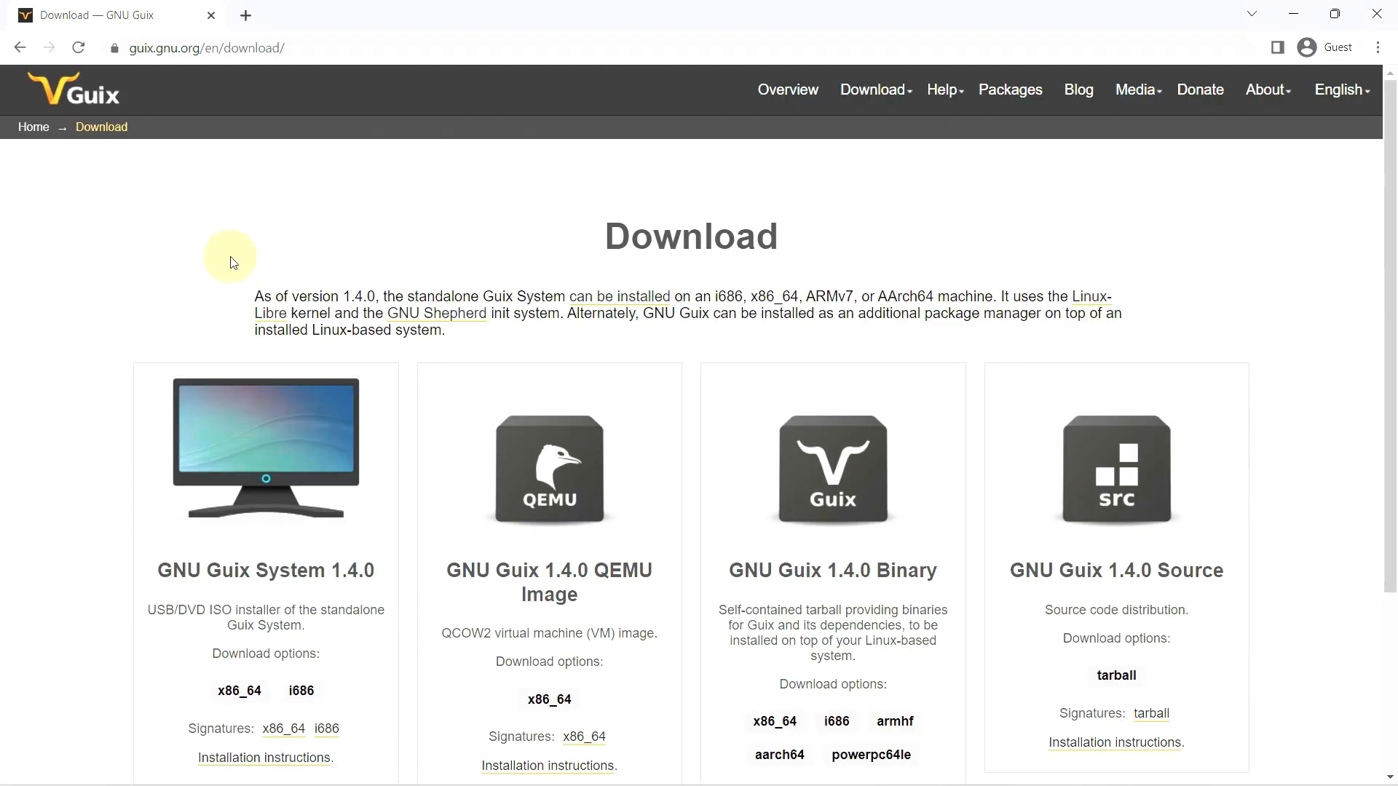
pyautogui.scroll(-3, 236, 265)
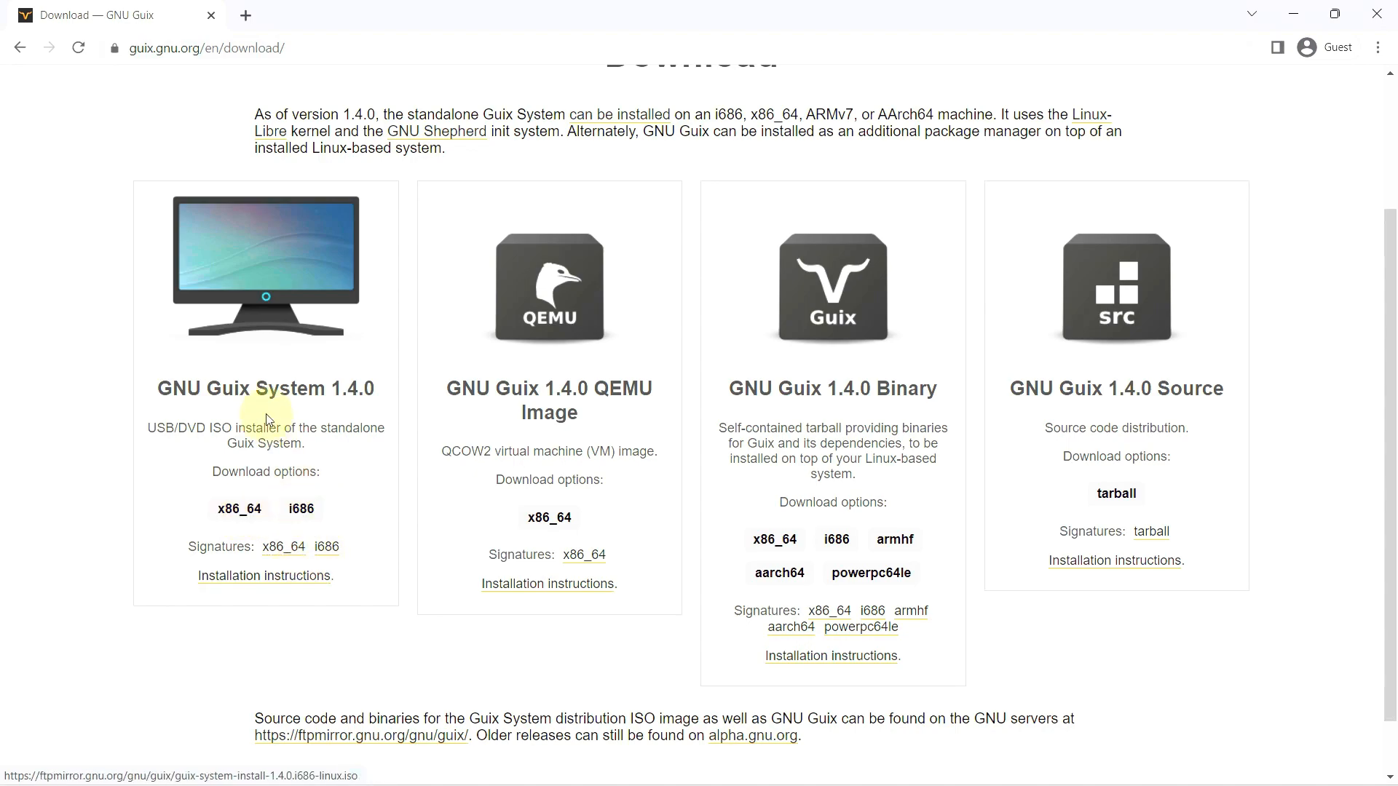
pyautogui.scroll(-1, 290, 392)
pyautogui.scroll(4, 289, 392)
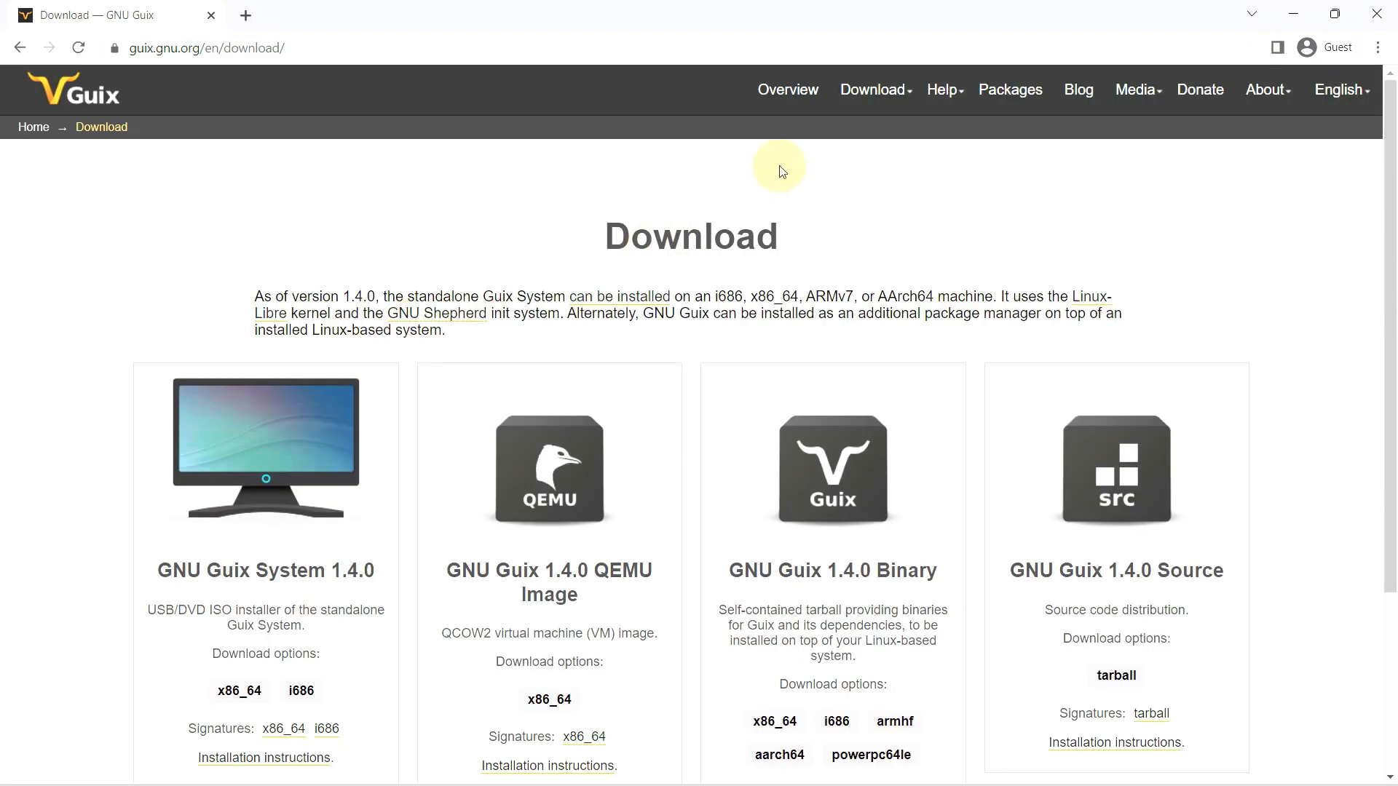
# - Open the Overview page in a new tab and switch to it
pyautogui.rightClick(799, 93)
pyautogui.click(814, 110)
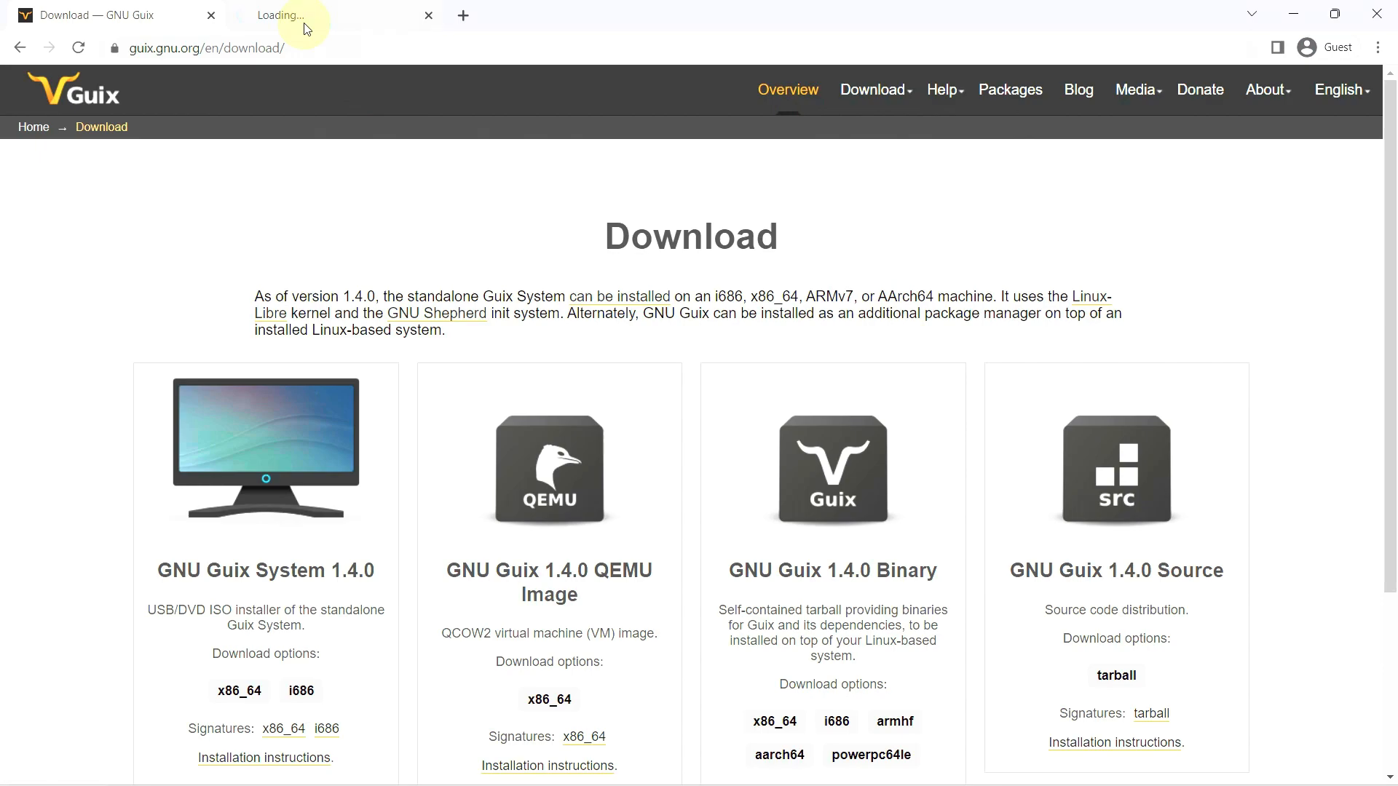
pyautogui.click(54, 126)
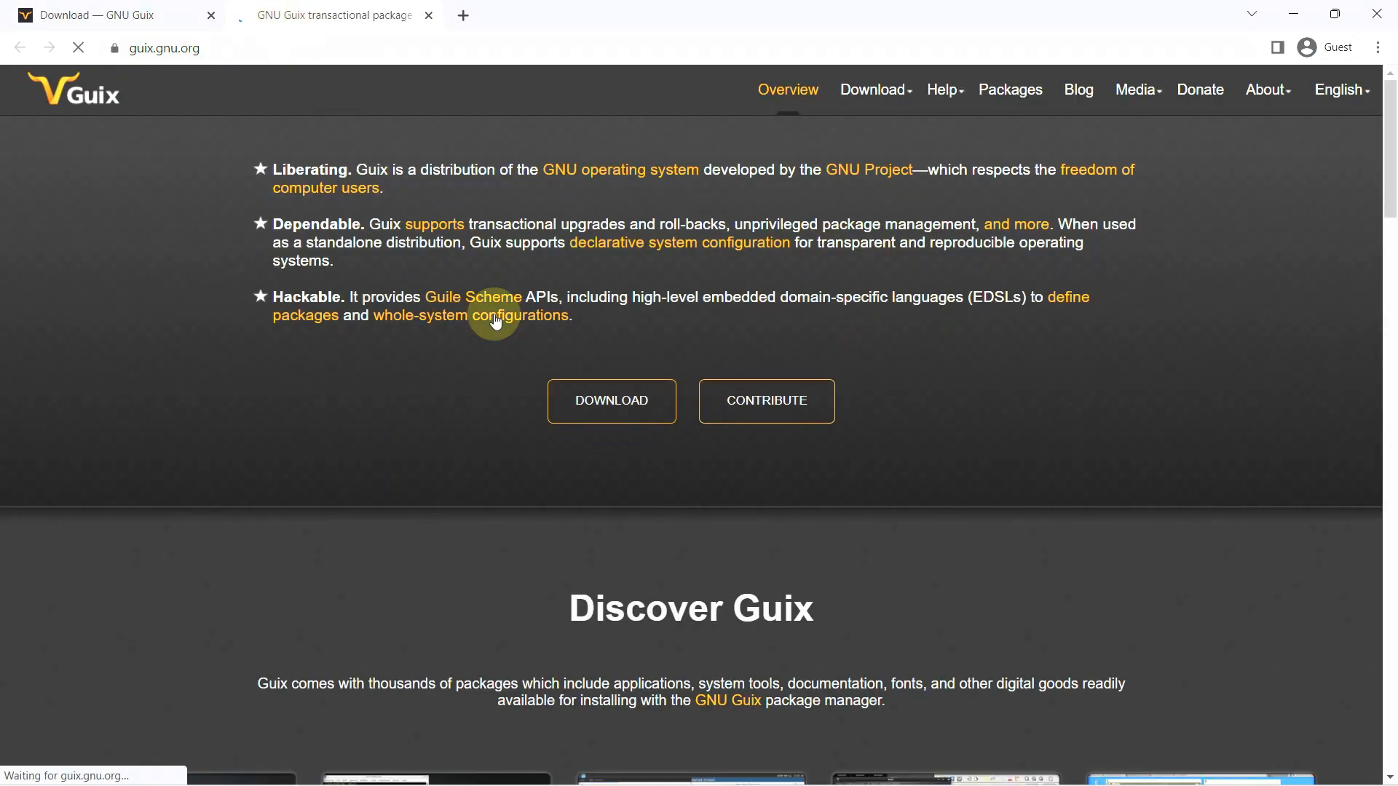
# - Scroll down through the Guix home page
pyautogui.moveTo(900, 107)
pyautogui.scroll(-5, 896, 231)
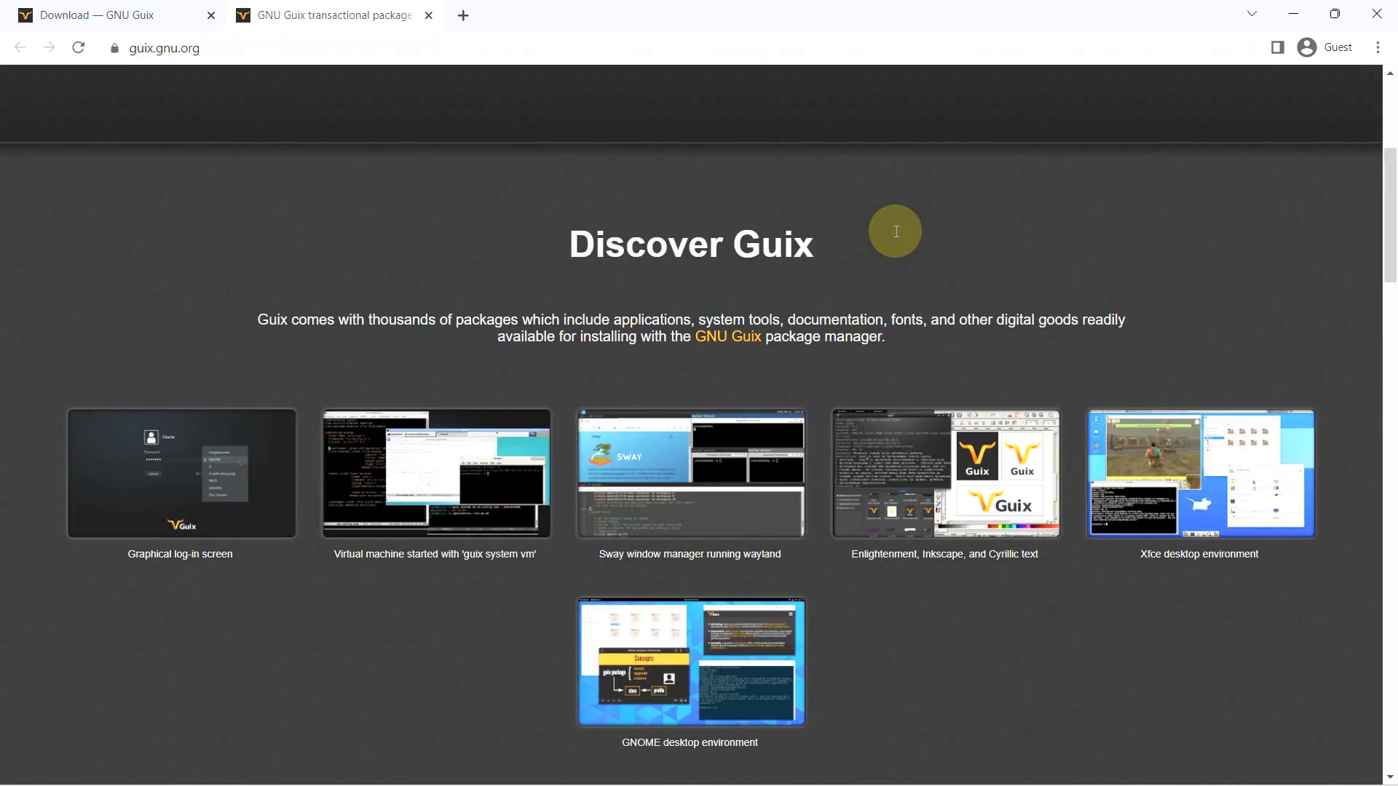
pyautogui.scroll(-4, 896, 230)
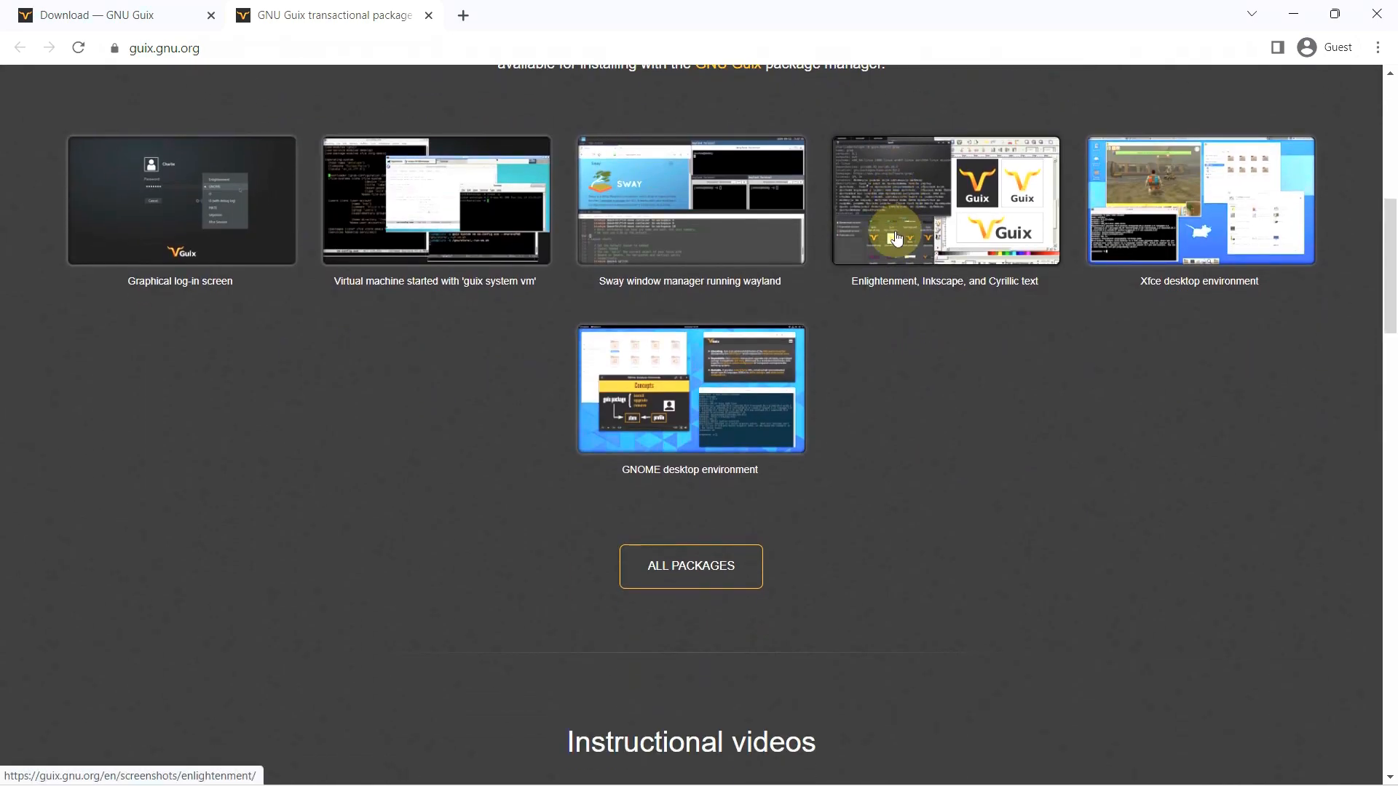
pyautogui.scroll(-10, 696, 571)
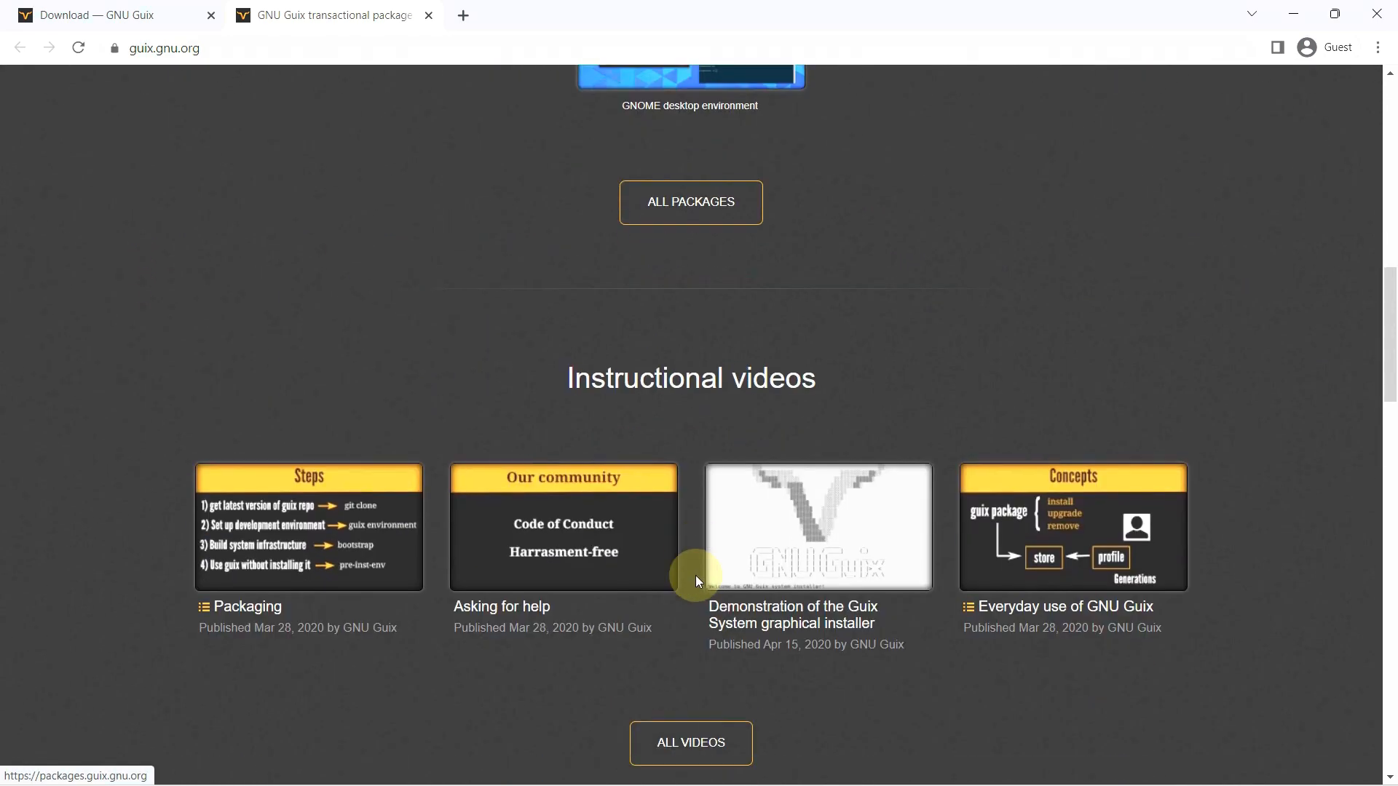
pyautogui.scroll(-6, 691, 568)
pyautogui.scroll(12, 691, 563)
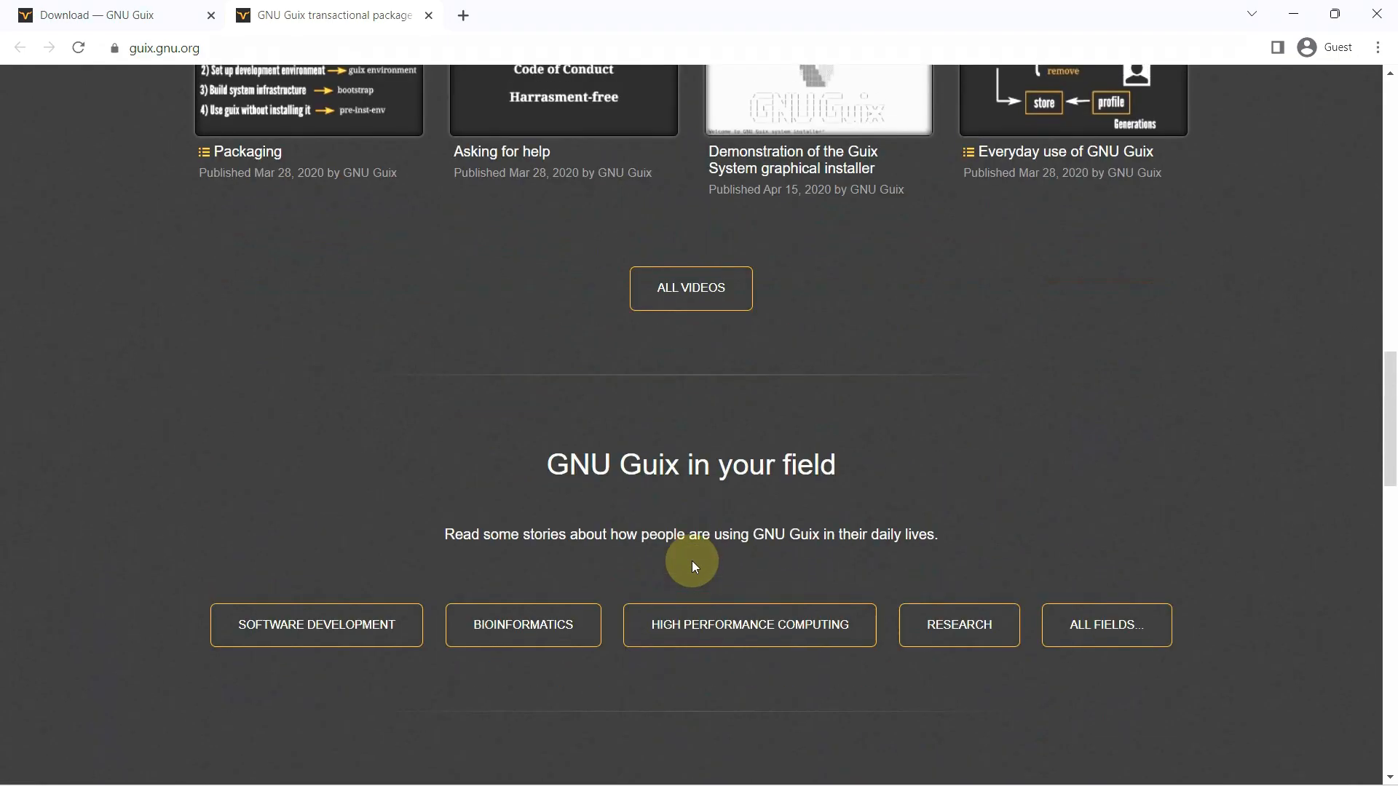
pyautogui.scroll(6, 693, 556)
# - Open ALL PACKAGES to view the list of 20,871 Guix packages
pyautogui.click(705, 656)
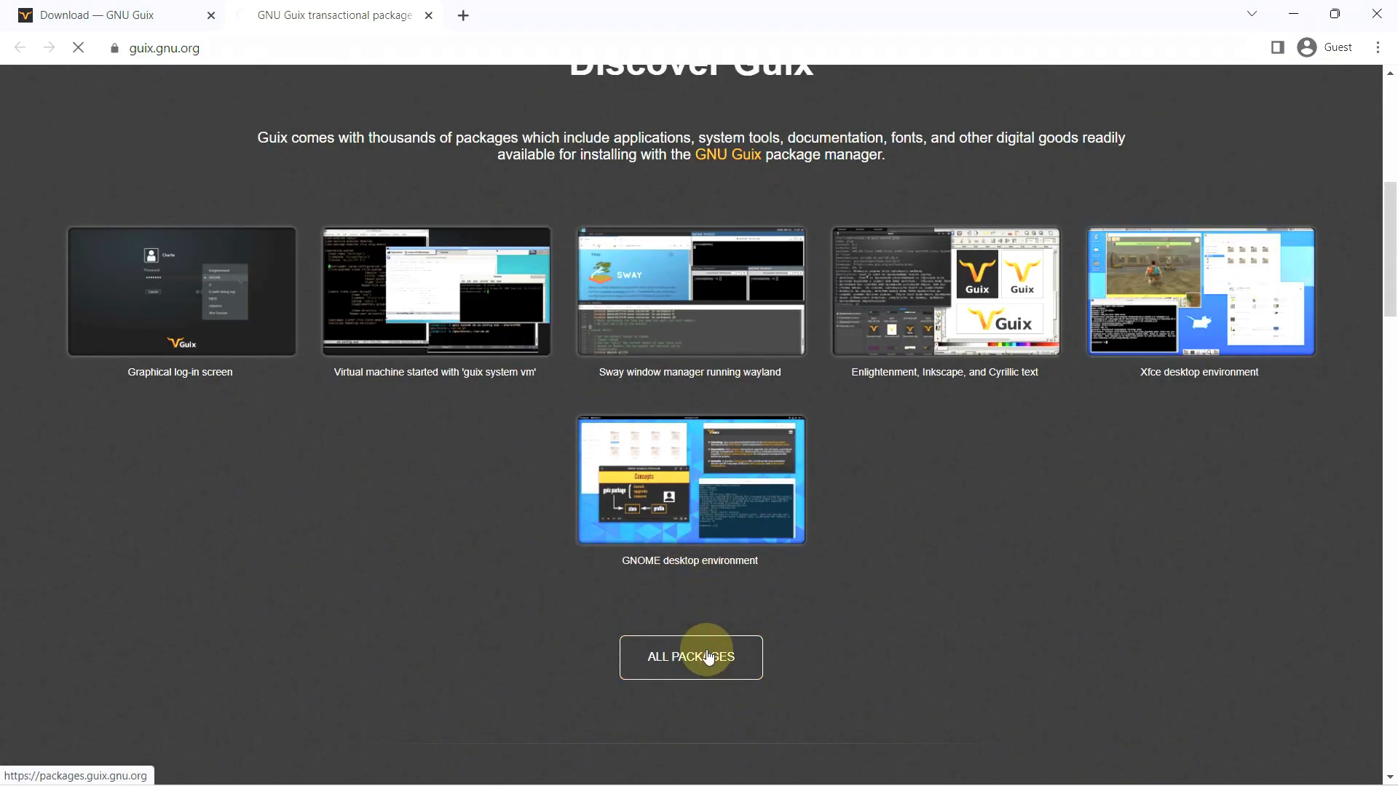
pyautogui.scroll(8, 806, 368)
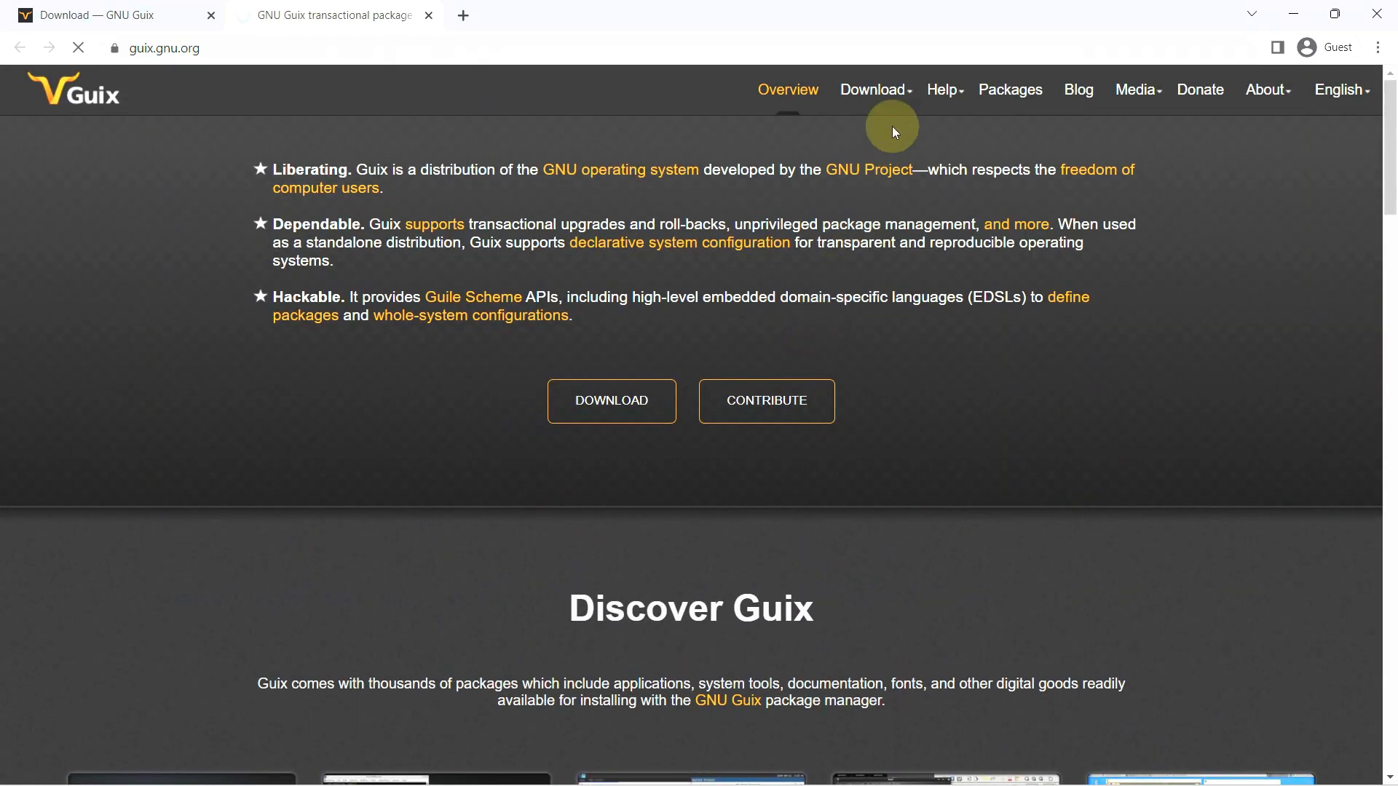
pyautogui.moveTo(958, 90)
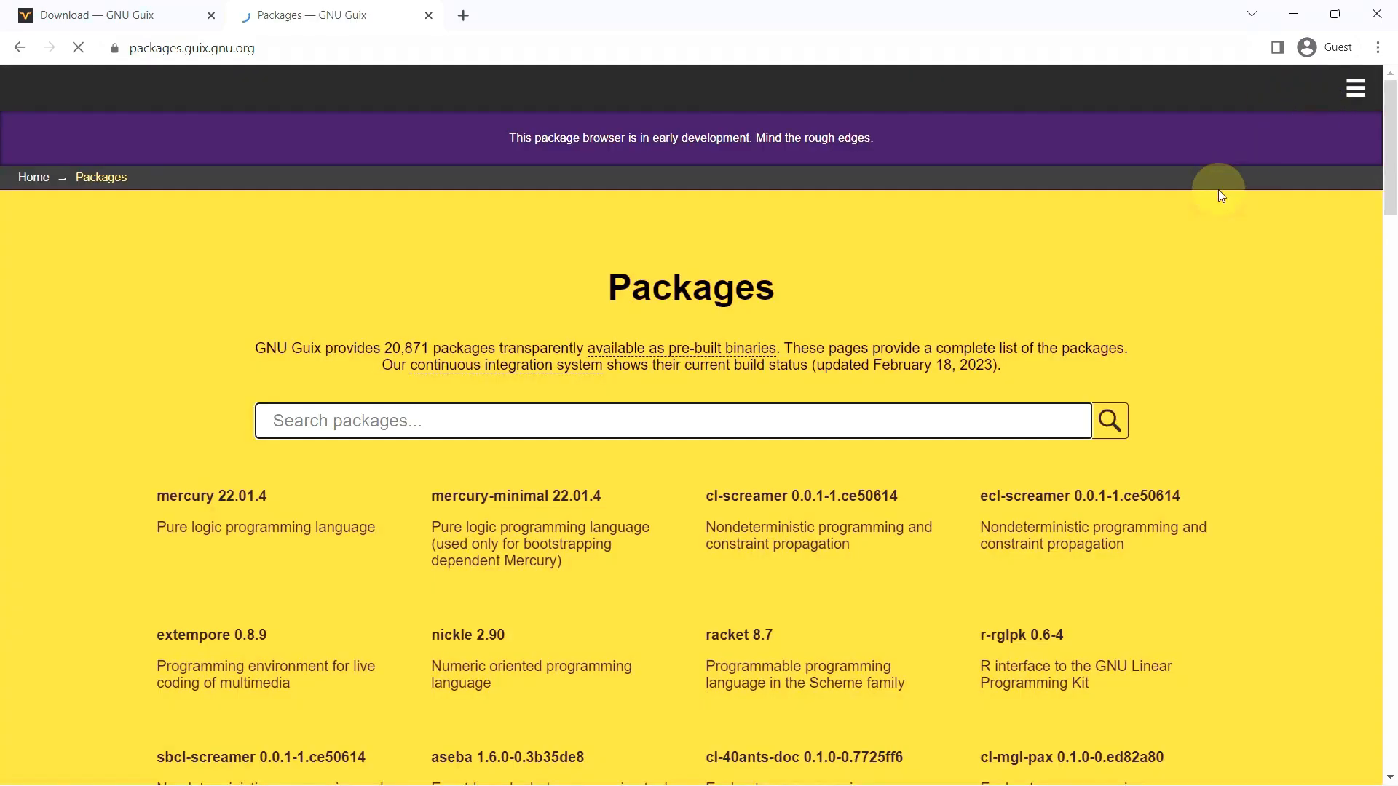
pyautogui.scroll(-13, 1170, 222)
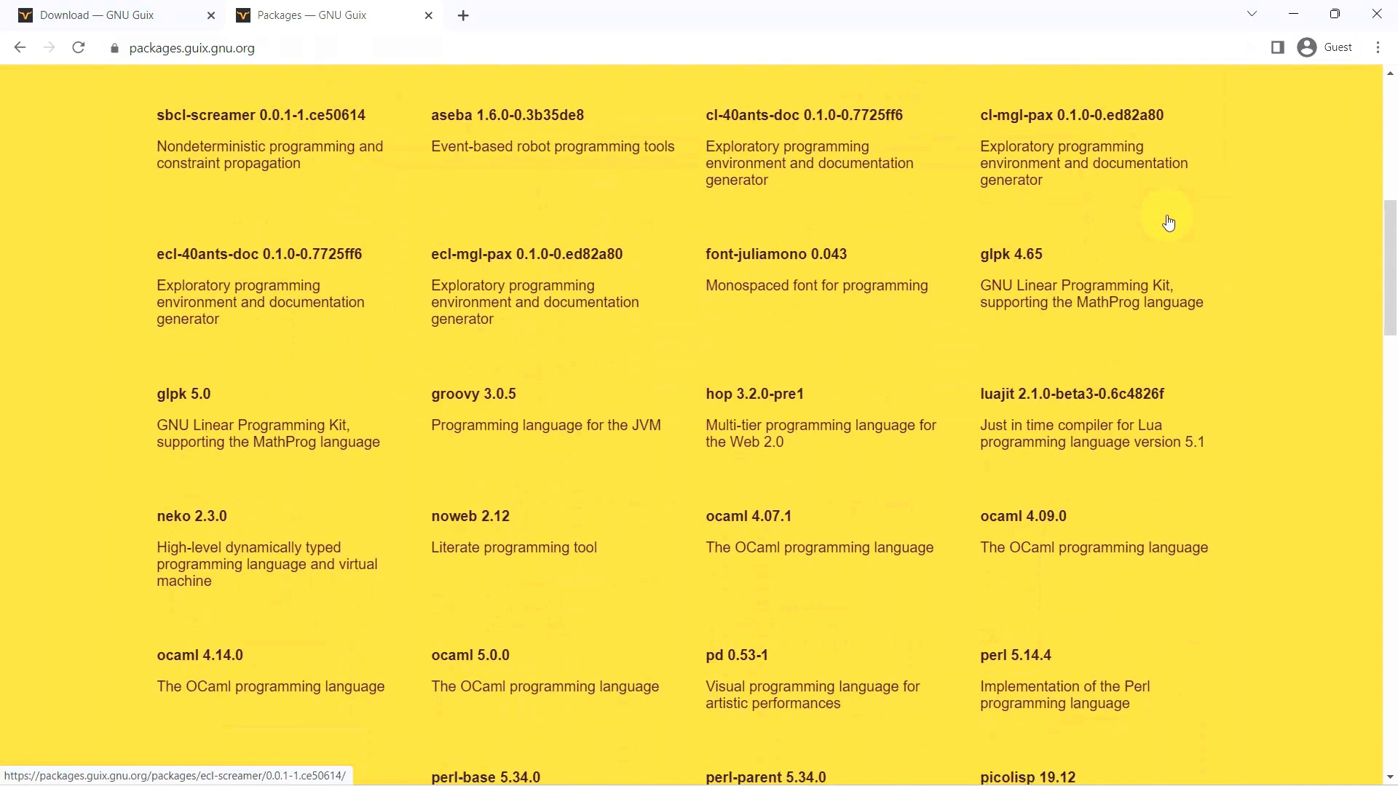
pyautogui.moveTo(1384, 348); pyautogui.dragTo(1329, 142)
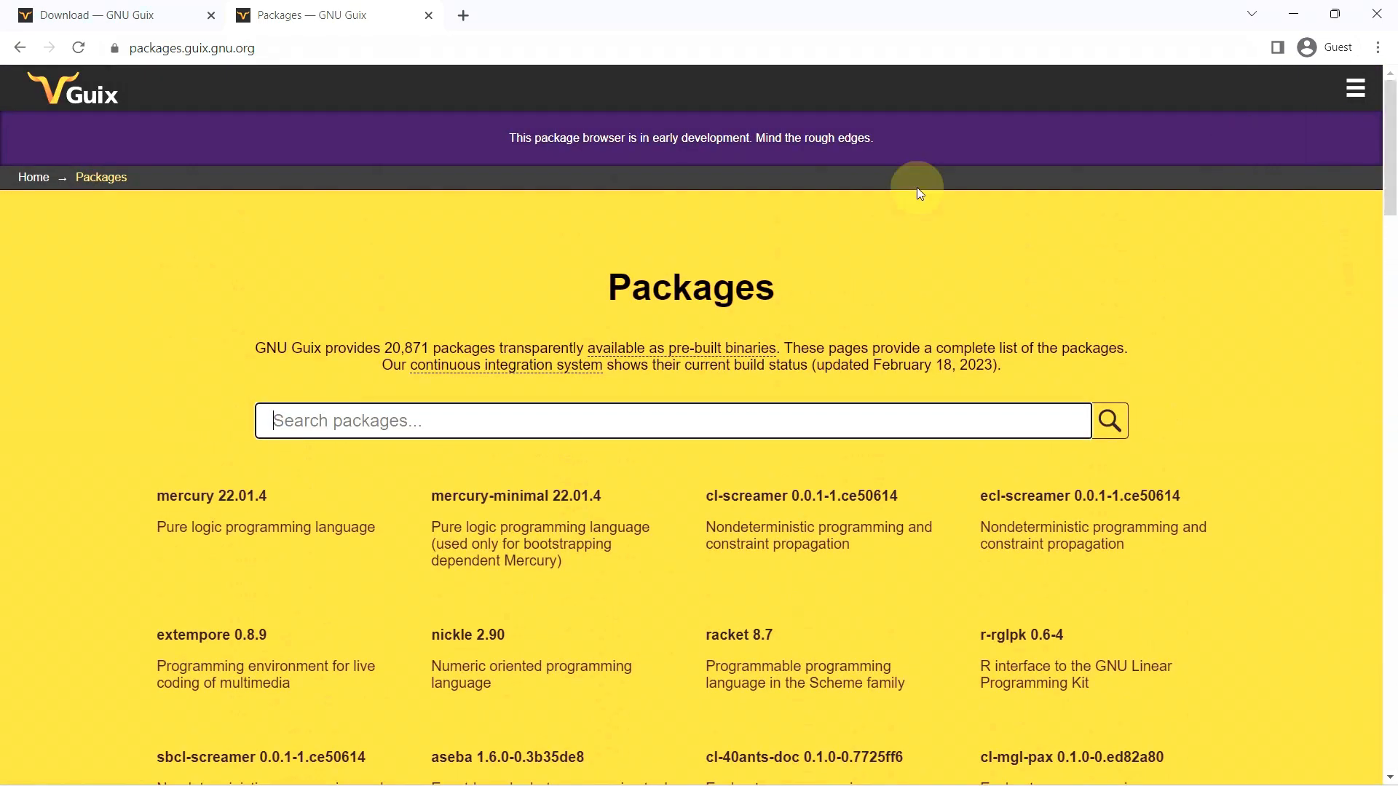
# - Start the x86_64 Guix System ISO download, then cancel it from the downloads list
pyautogui.click(65, 15)
pyautogui.scroll(-3, 466, 382)
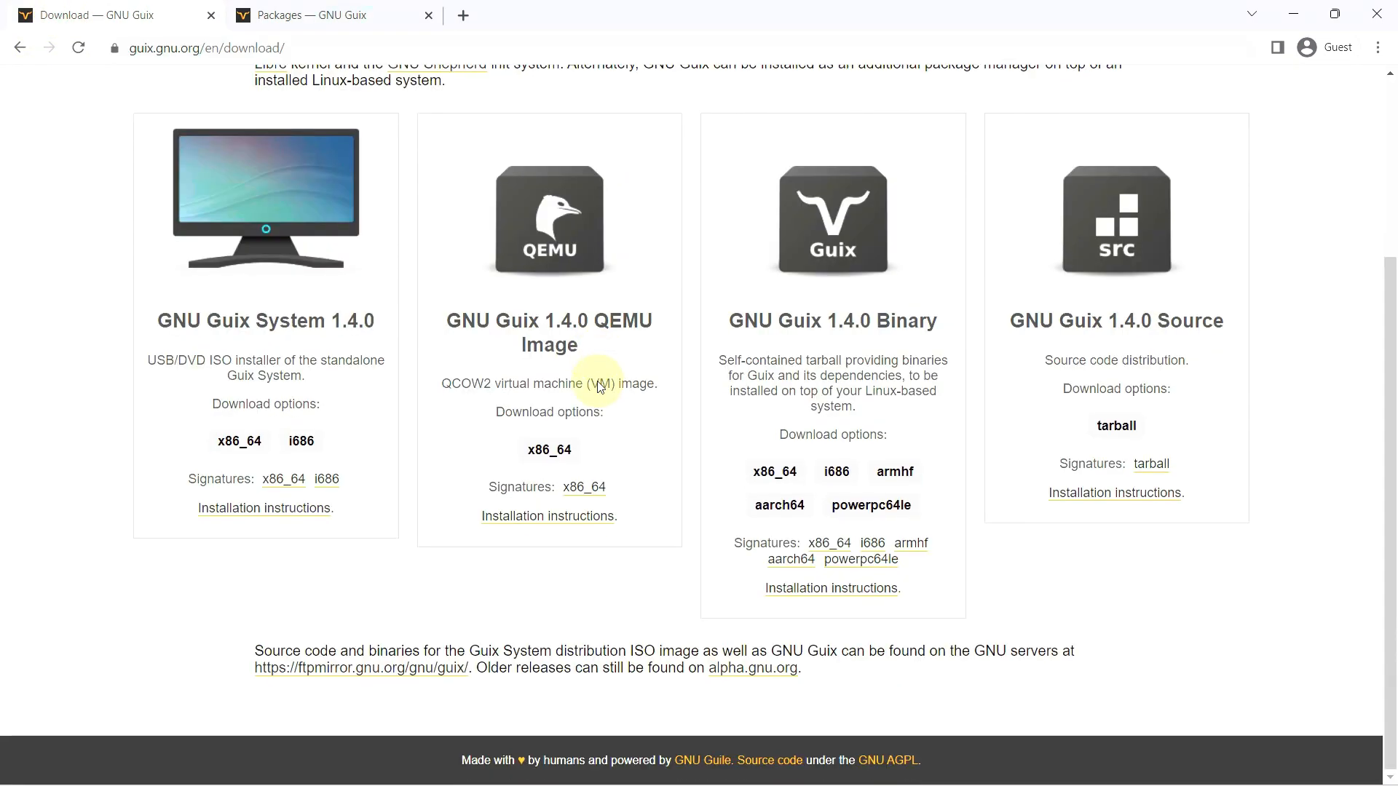
pyautogui.click(234, 447)
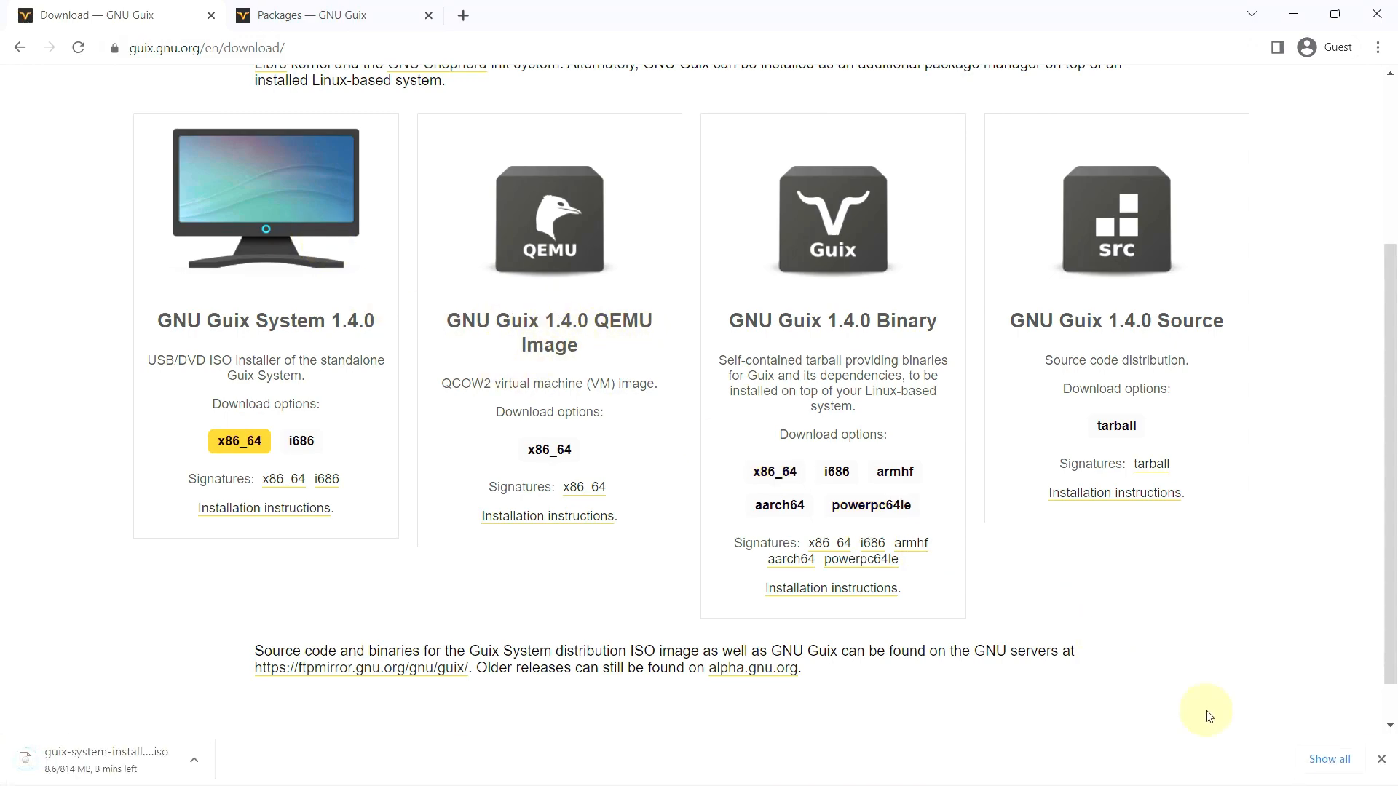
pyautogui.click(1314, 759)
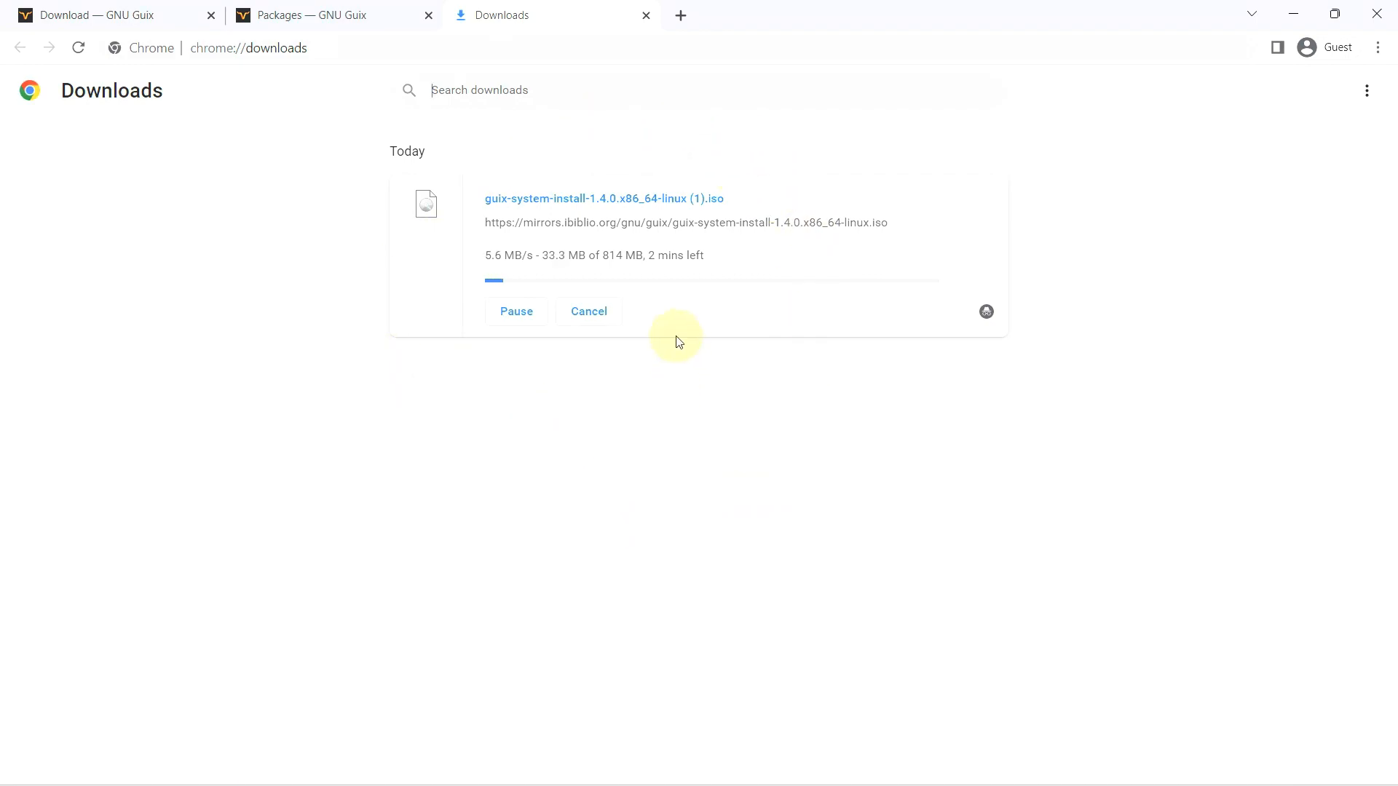
pyautogui.click(589, 312)
# - Close the Downloads and Packages tabs, leaving only the Download page
pyautogui.click(646, 15)
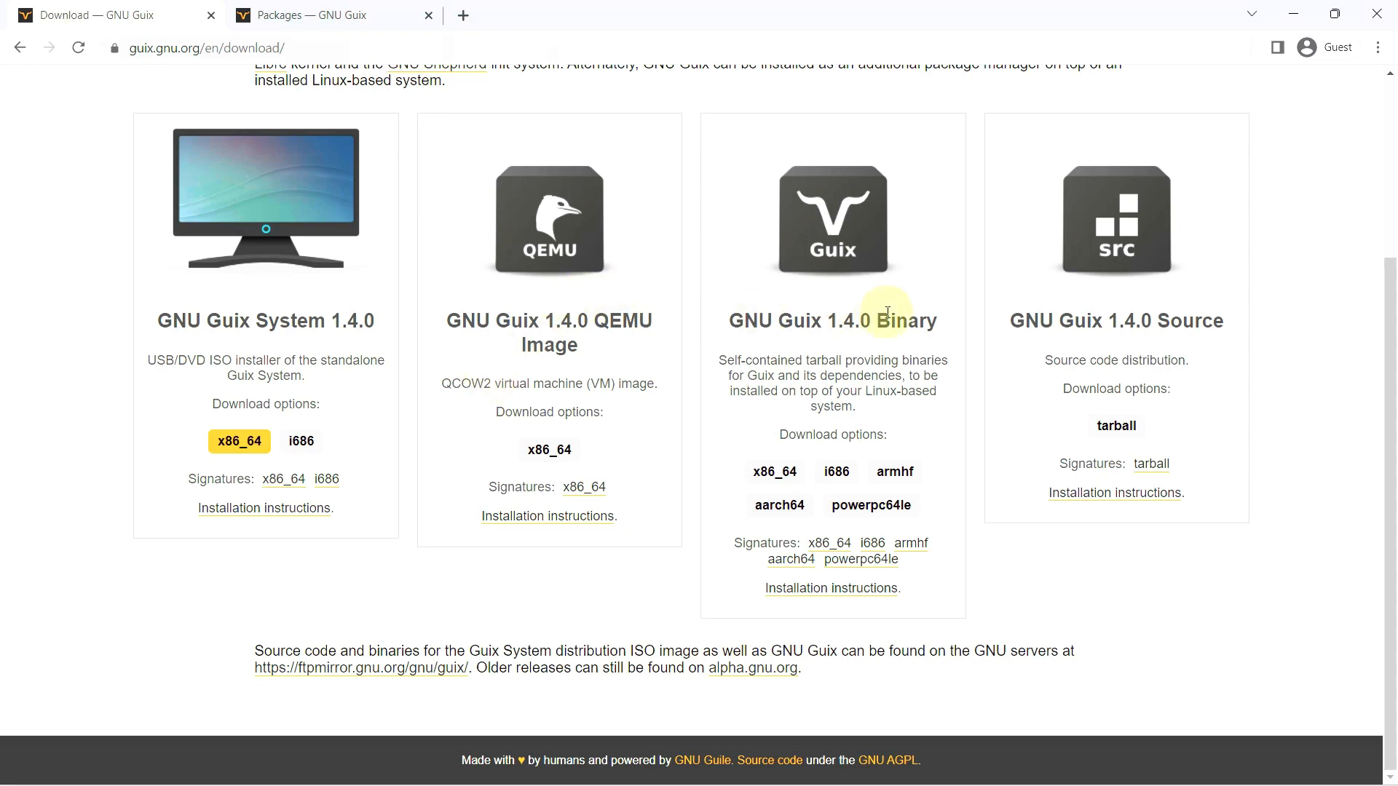
pyautogui.scroll(4, 1070, 381)
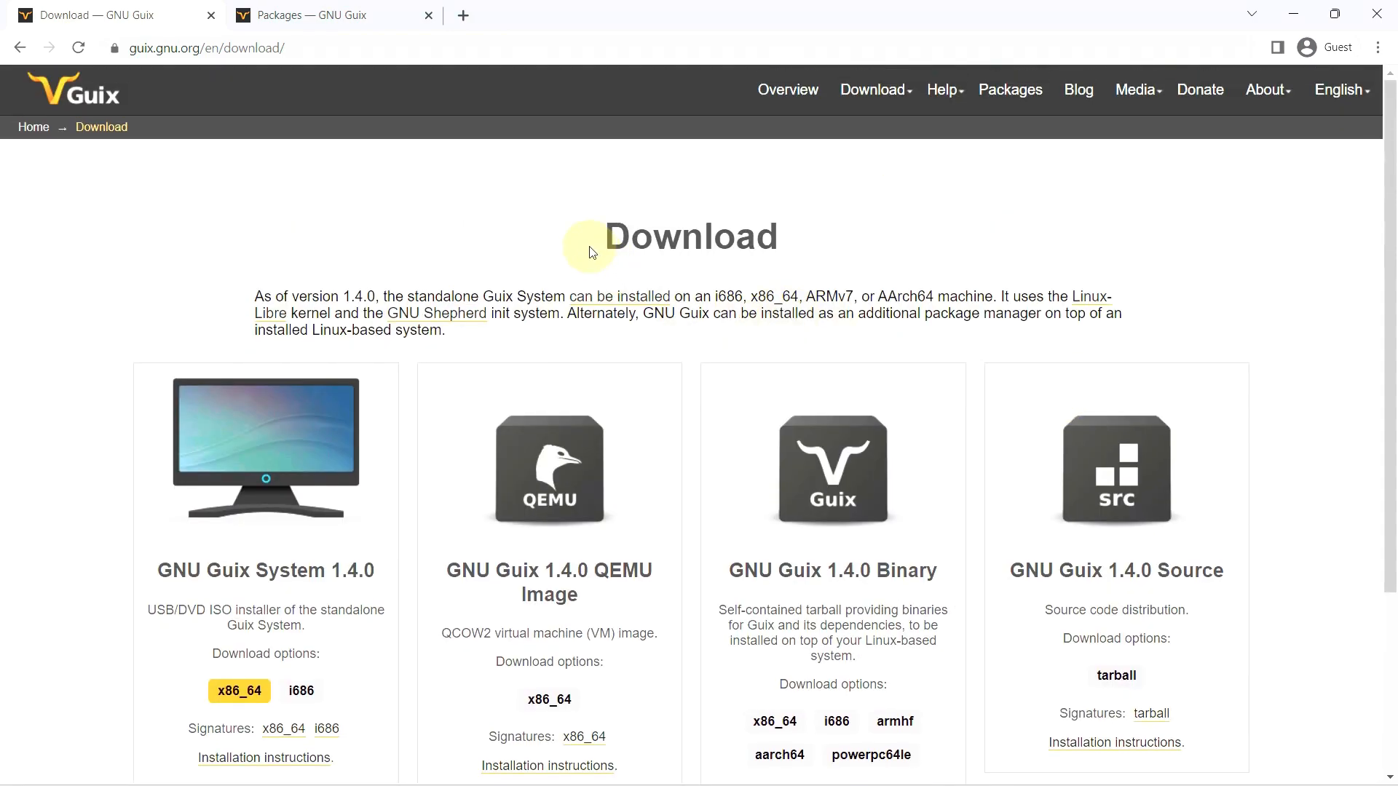
pyautogui.click(329, 22)
pyautogui.click(429, 16)
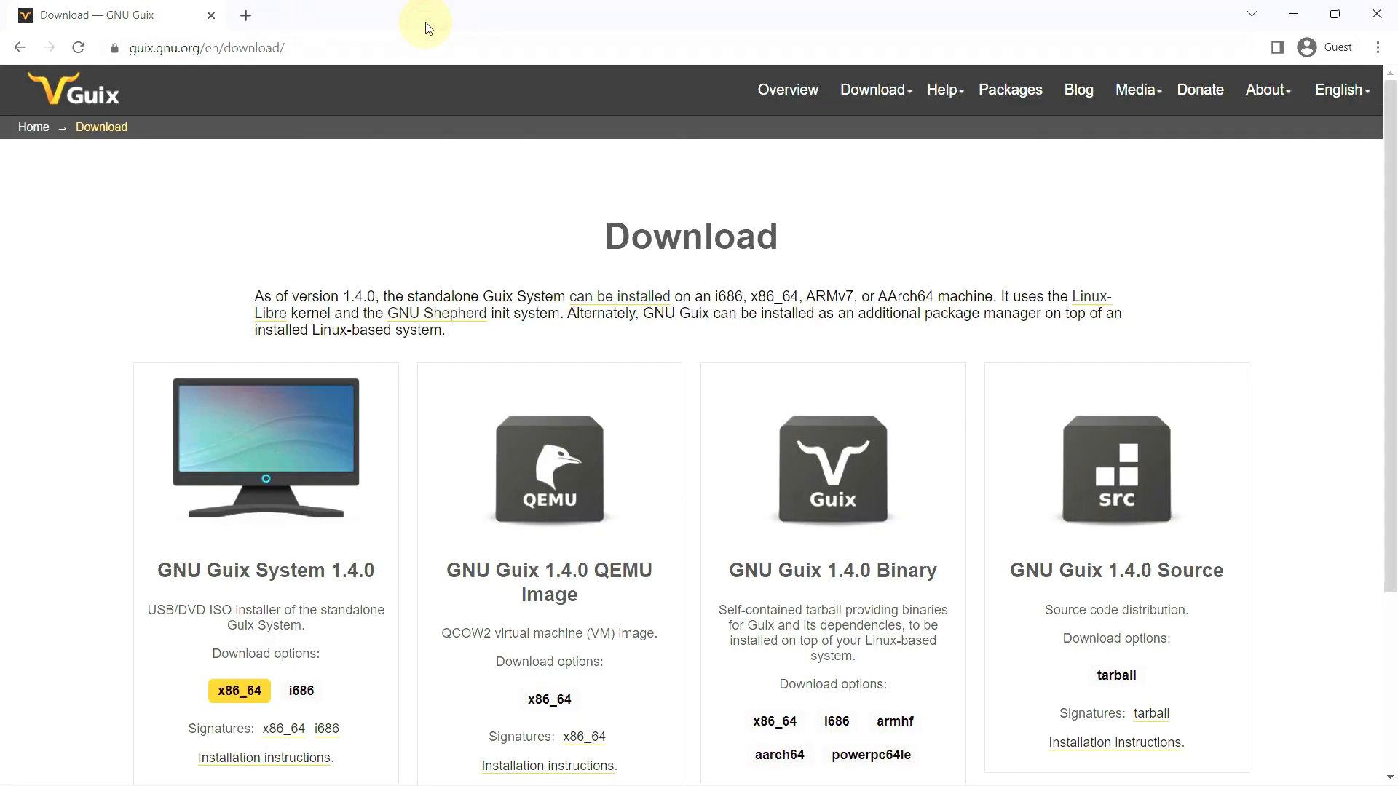
pyautogui.click(45, 128)
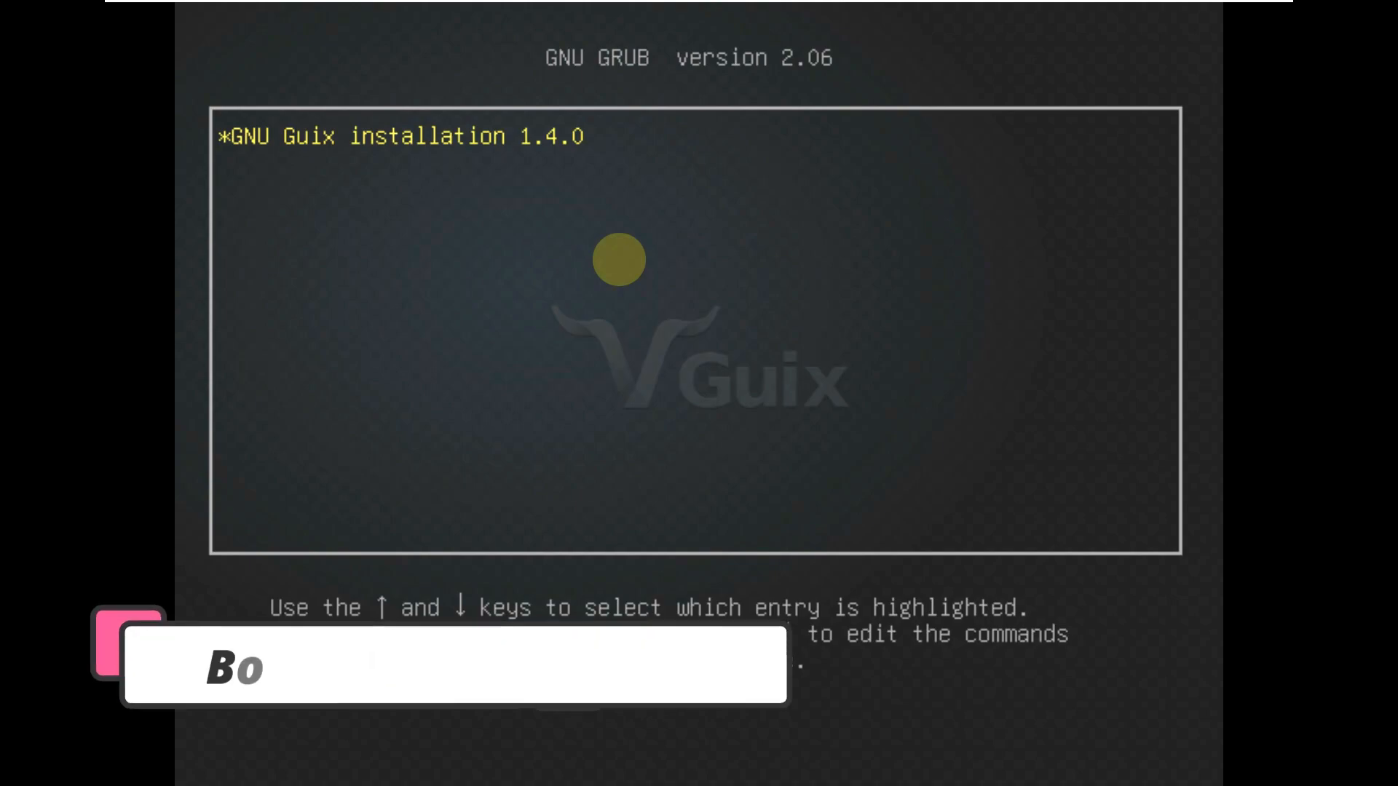
# - Boot the 'GNU Guix installation 1.4.0' entry from the GRUB menu
pyautogui.press('Return')
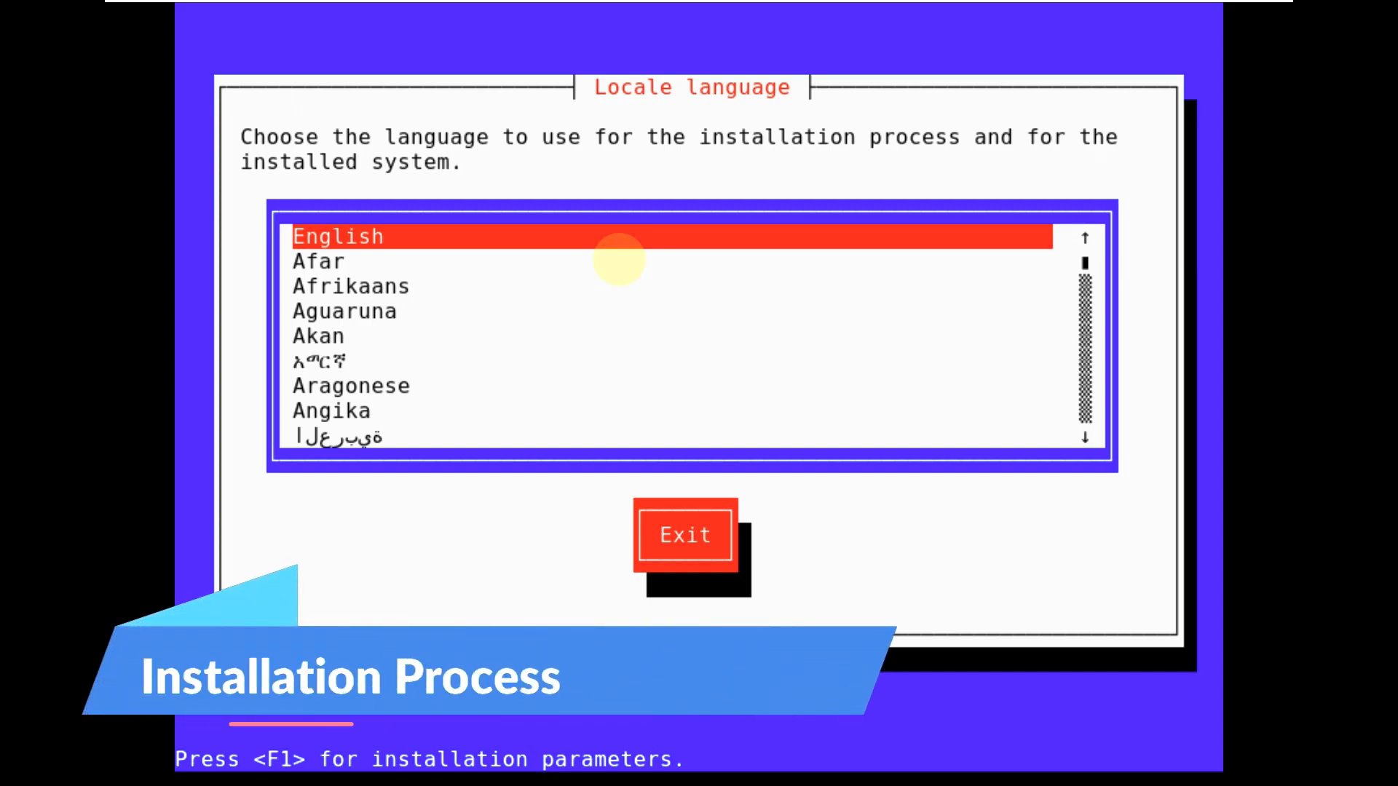
# - Choose English as the installation language and United States as the territory
pyautogui.press('Down')
pyautogui.press('Down')
pyautogui.press('Down')
pyautogui.press('Up')
pyautogui.press('Up')
pyautogui.press('Up')
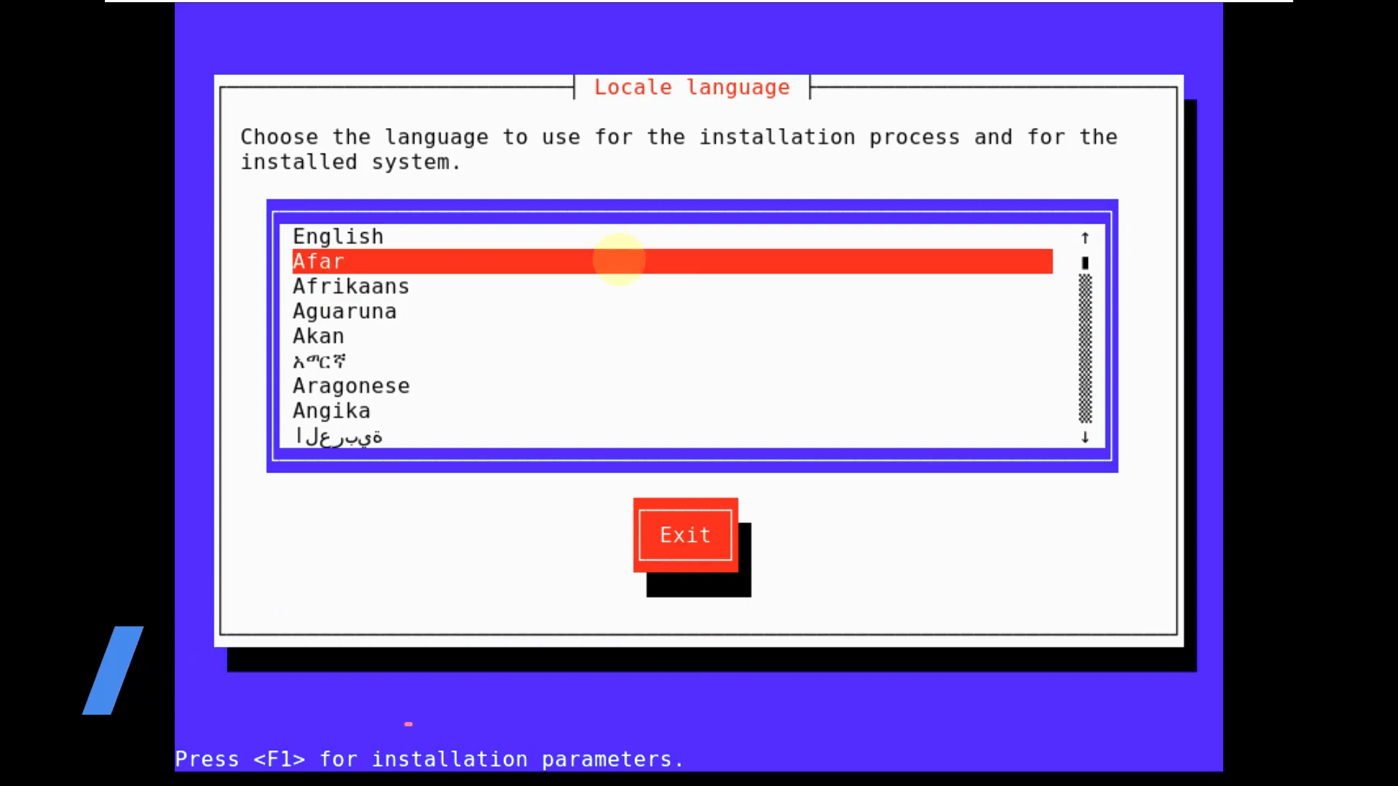
pyautogui.press('Return')
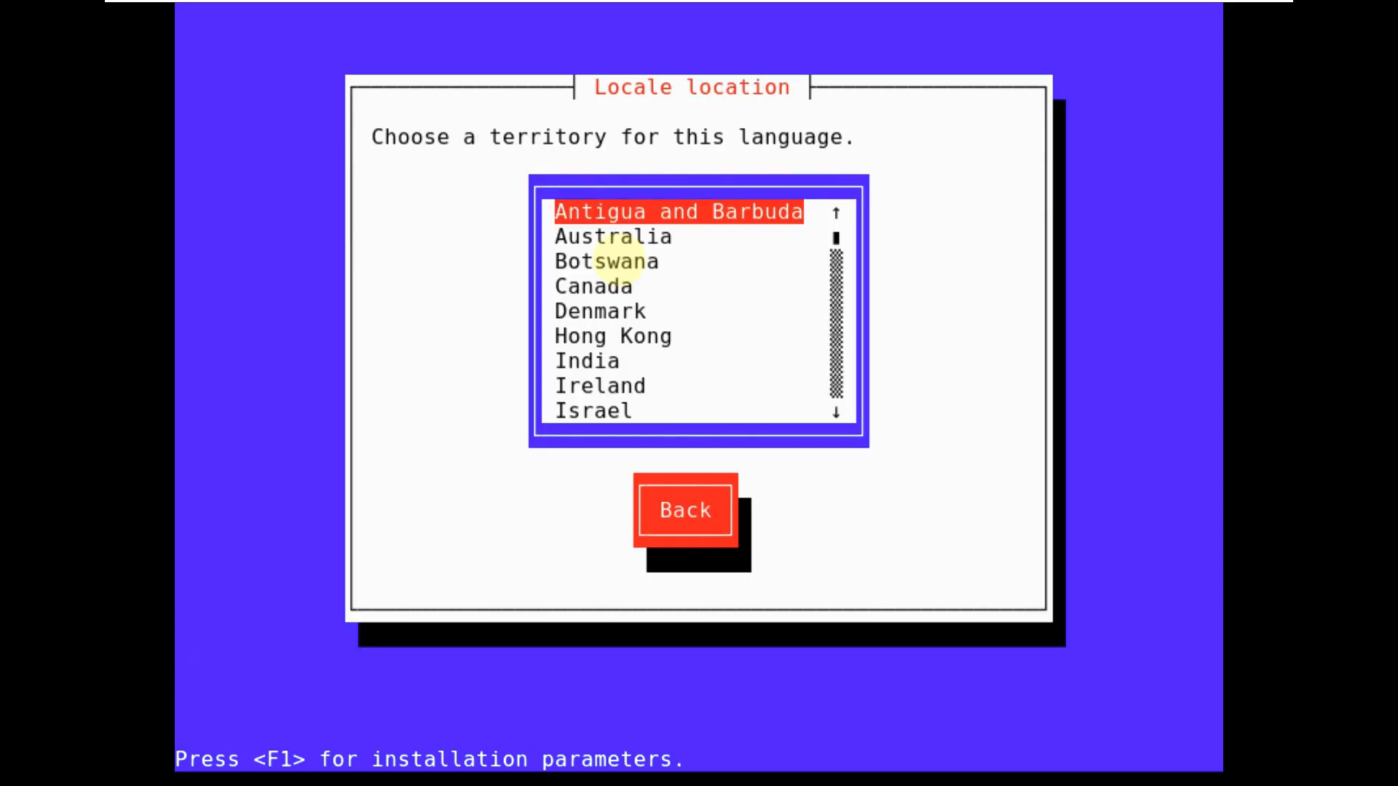
pyautogui.press('Down')
pyautogui.press('Down')
pyautogui.press('Down')
pyautogui.press('Down')
pyautogui.press('Down')
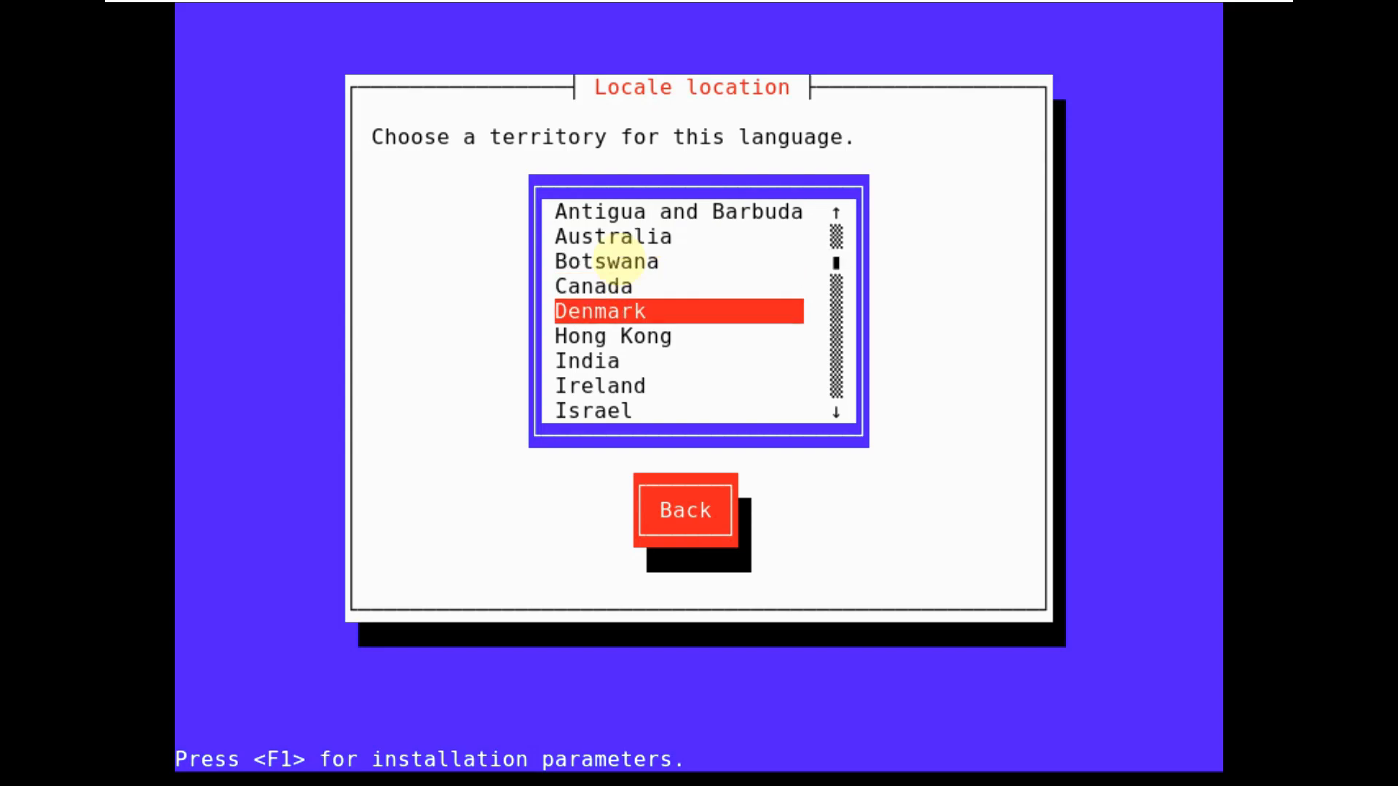
pyautogui.press('Down')
pyautogui.press('Down')
pyautogui.press('Down')
pyautogui.press('Down')
pyautogui.press('Down')
pyautogui.press('Down')
pyautogui.press('Down')
pyautogui.press('Down')
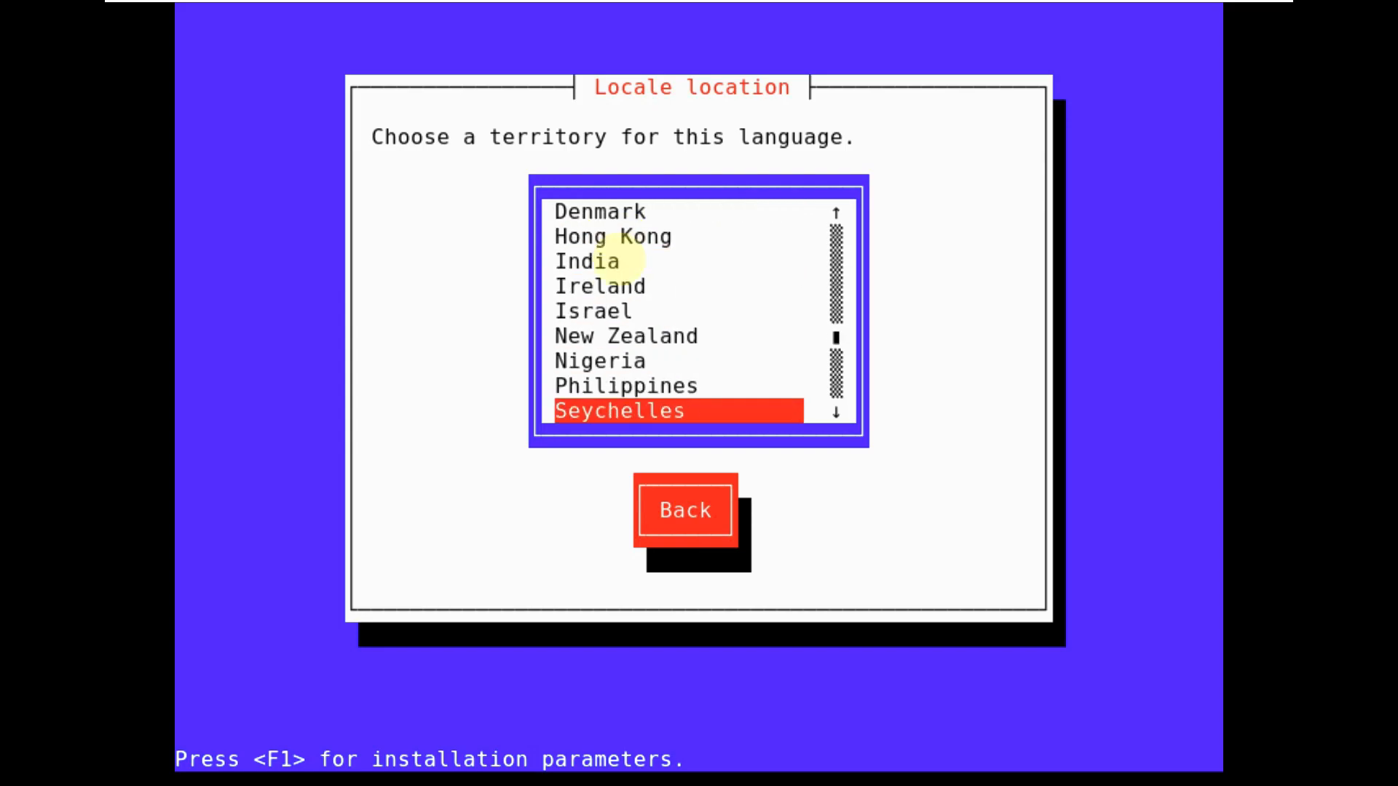
pyautogui.press('Down')
pyautogui.press('Down')
pyautogui.press('Down')
pyautogui.press('Down')
pyautogui.press('Up')
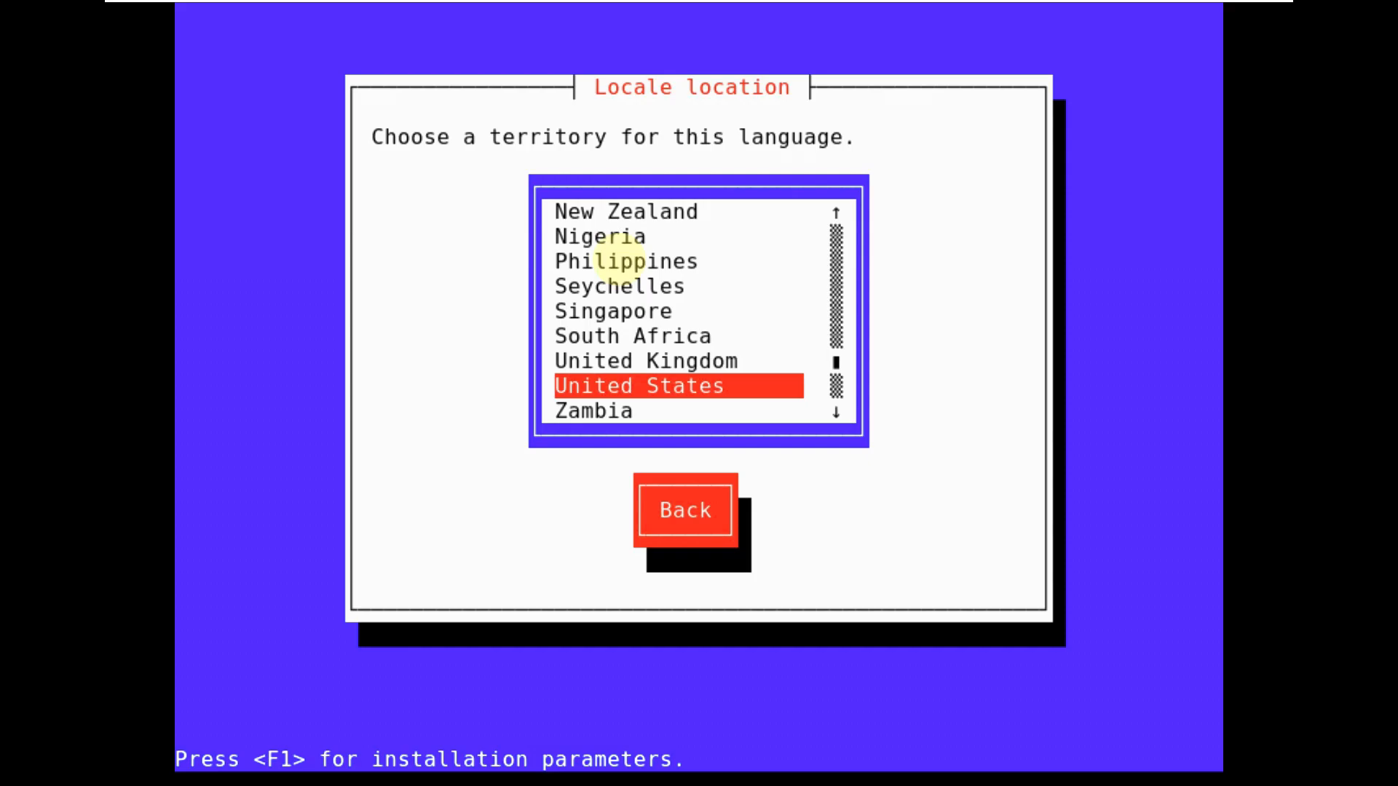
pyautogui.press('Return')
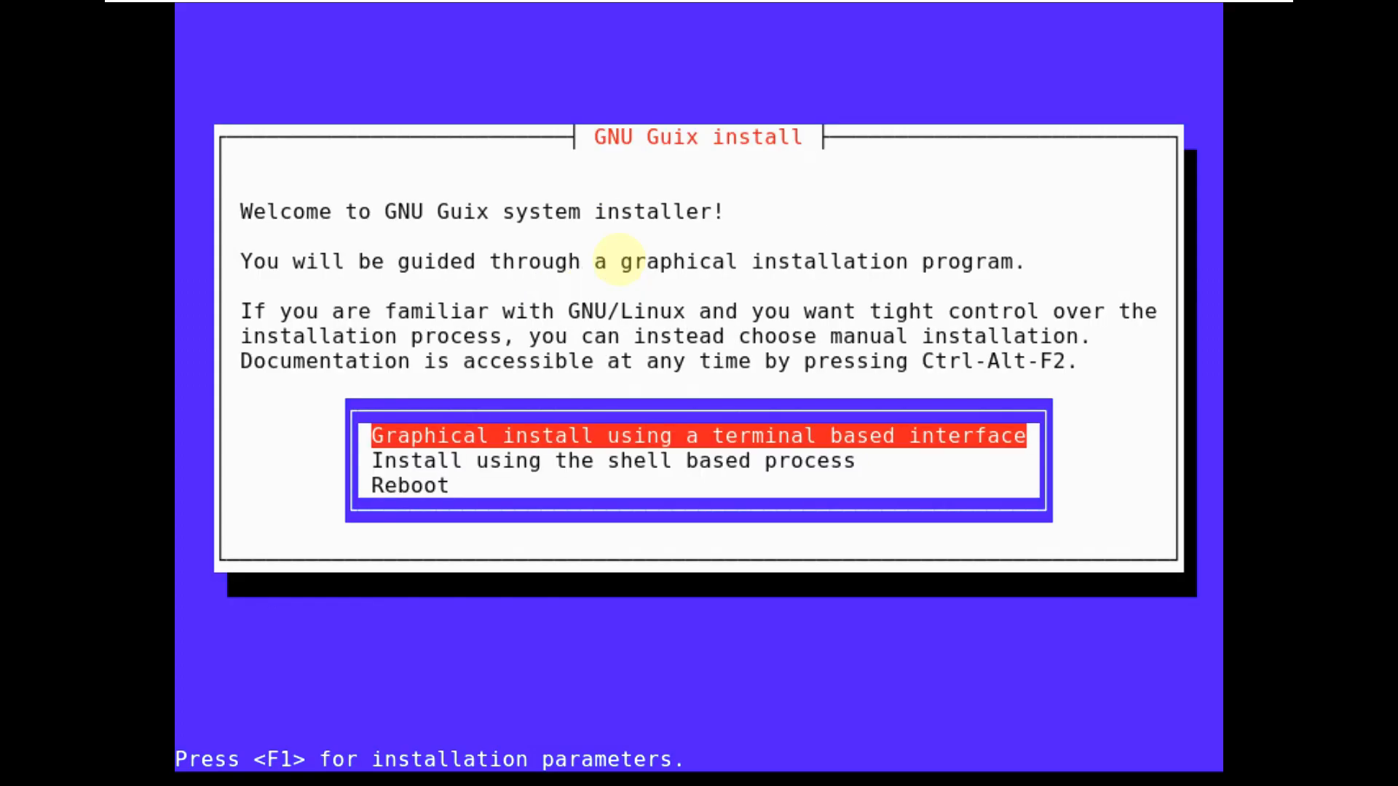
# - Start the graphical install using the terminal-based interface
pyautogui.press('Down')
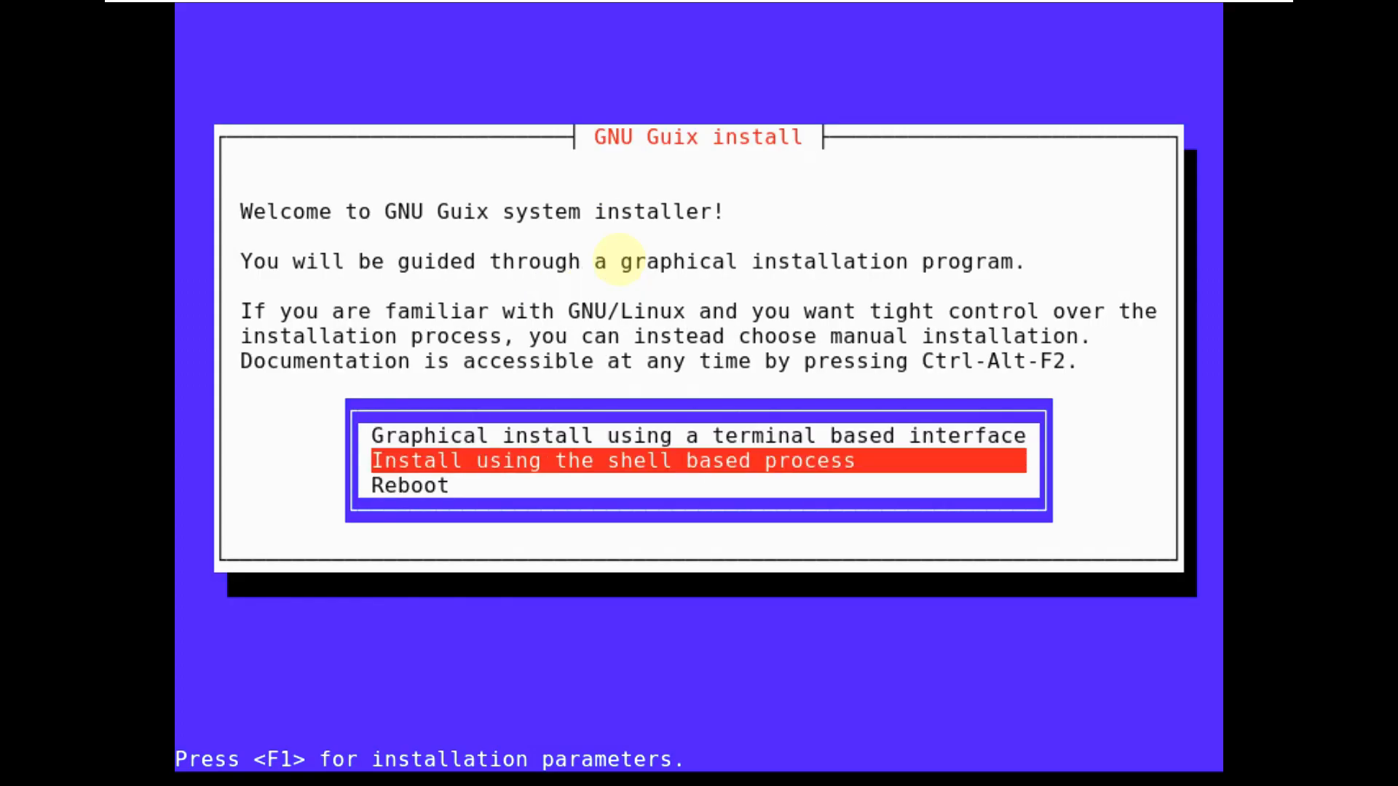
pyautogui.press('Down')
pyautogui.press('Up')
pyautogui.press('Up')
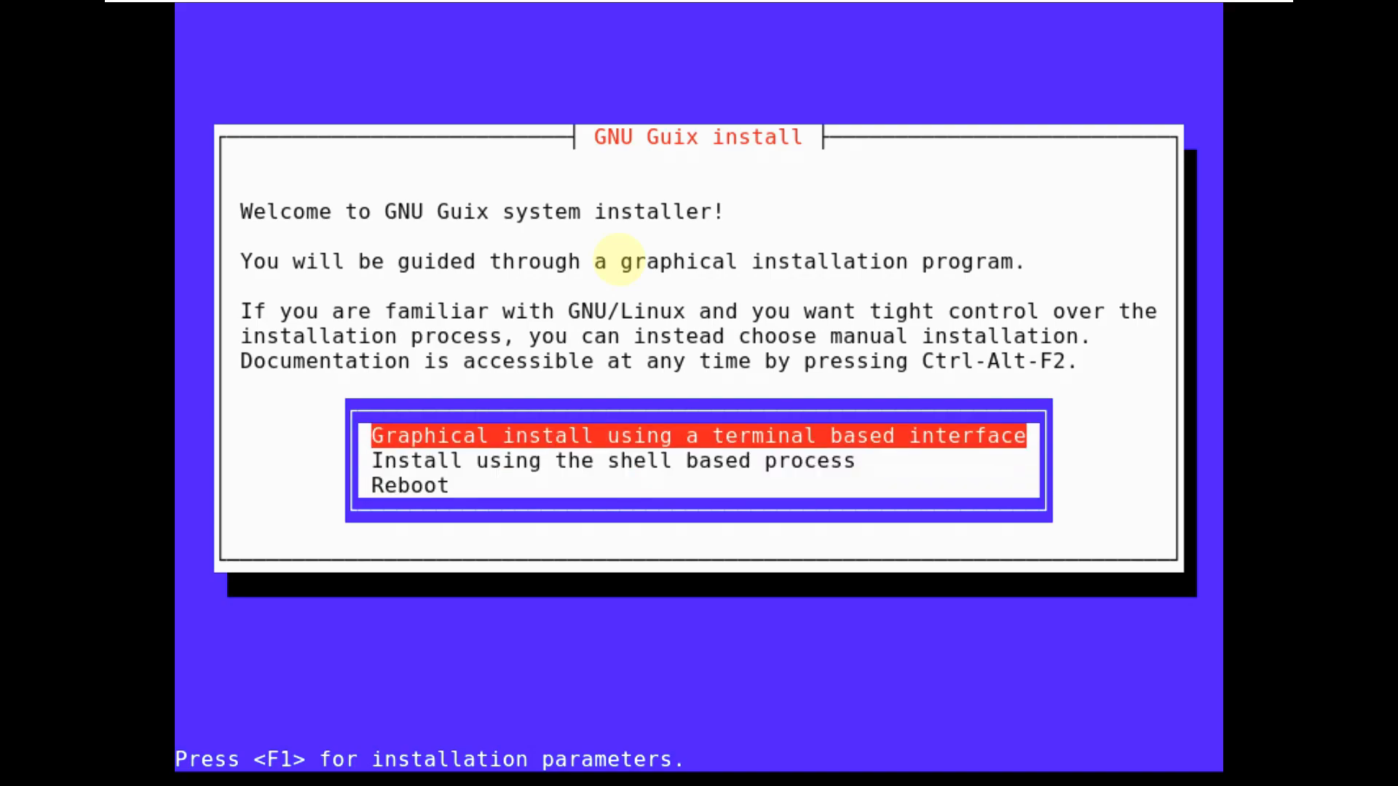
pyautogui.press('Return')
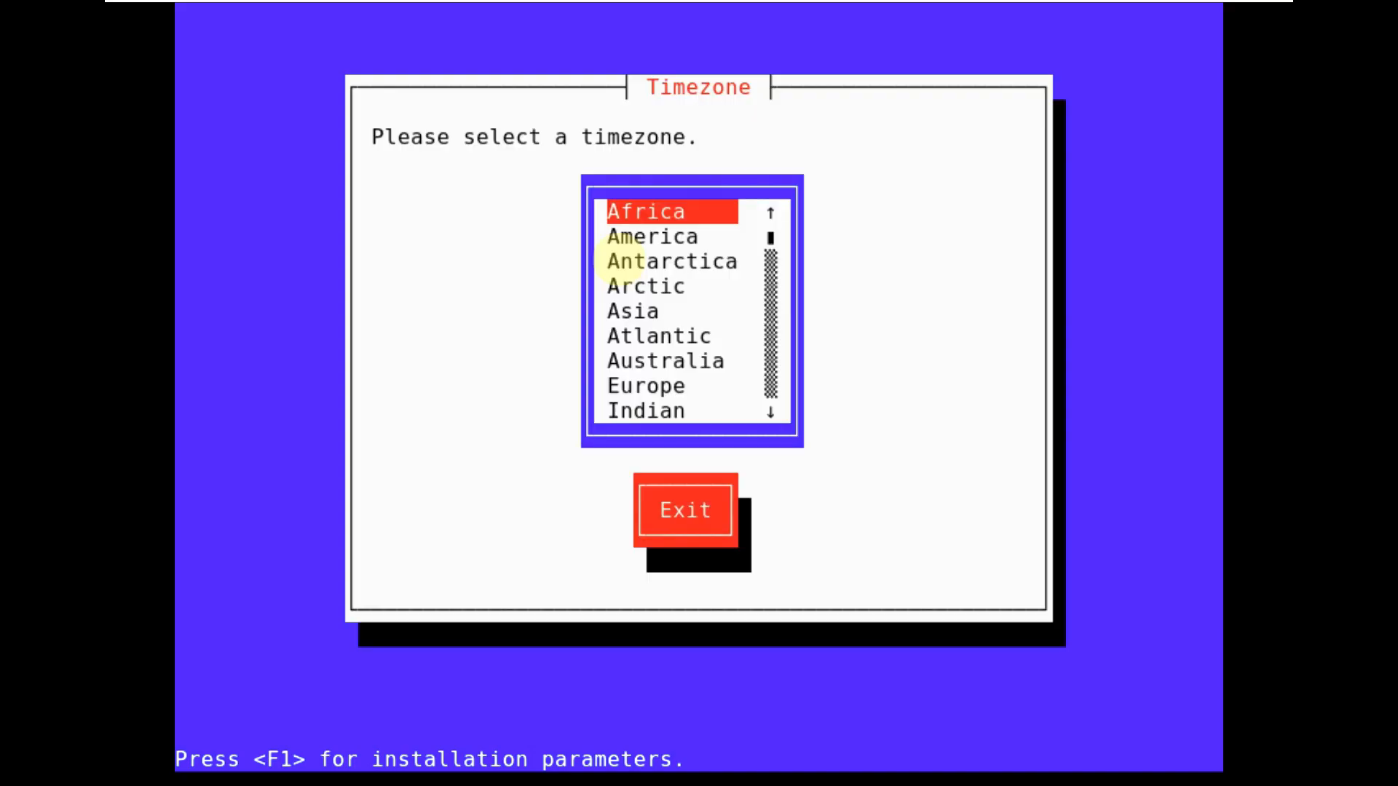
# - Set the timezone to America, then Los_Angeles
pyautogui.press('Down')
pyautogui.press('Down')
pyautogui.press('Down')
pyautogui.press('Down')
pyautogui.press('Down')
pyautogui.press('Down')
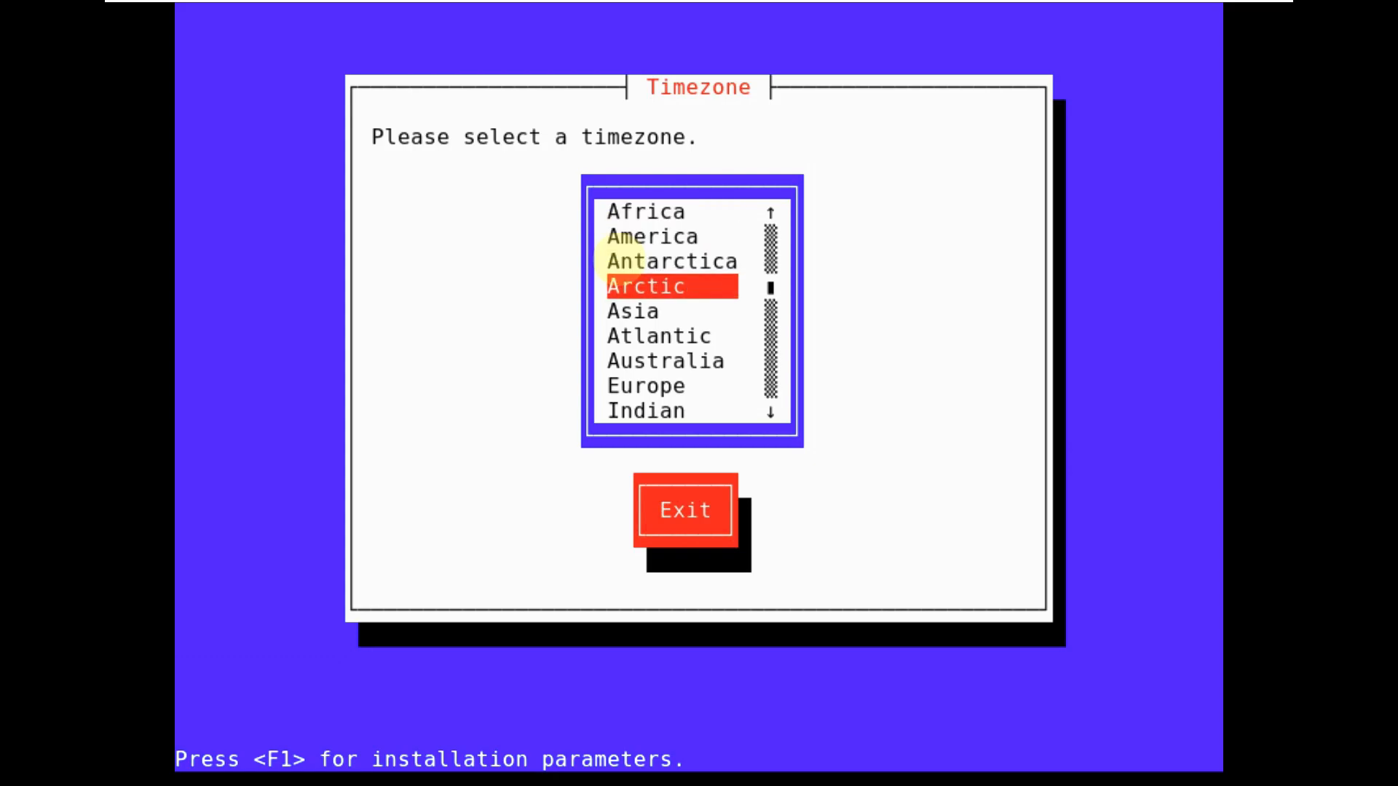
pyautogui.press('Up')
pyautogui.press('Up')
pyautogui.press('Up')
pyautogui.press('Up')
pyautogui.press('Up')
pyautogui.press('Return')
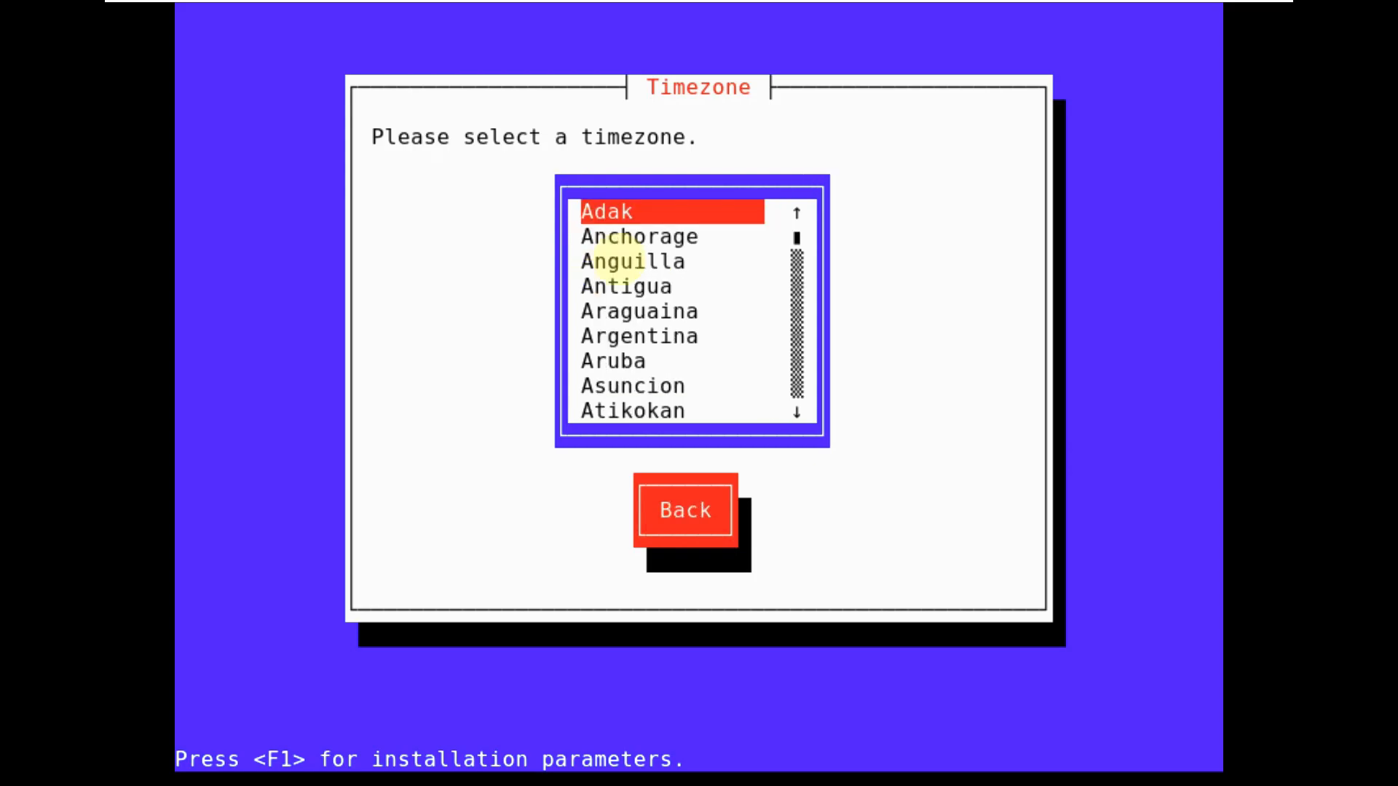
pyautogui.press('Down')
pyautogui.press('Down')
pyautogui.press('Down')
pyautogui.press('Down')
pyautogui.press('Down')
pyautogui.press('Down')
pyautogui.press('Down')
pyautogui.press('Down')
pyautogui.press('Down')
pyautogui.press('Down')
pyautogui.press('Down')
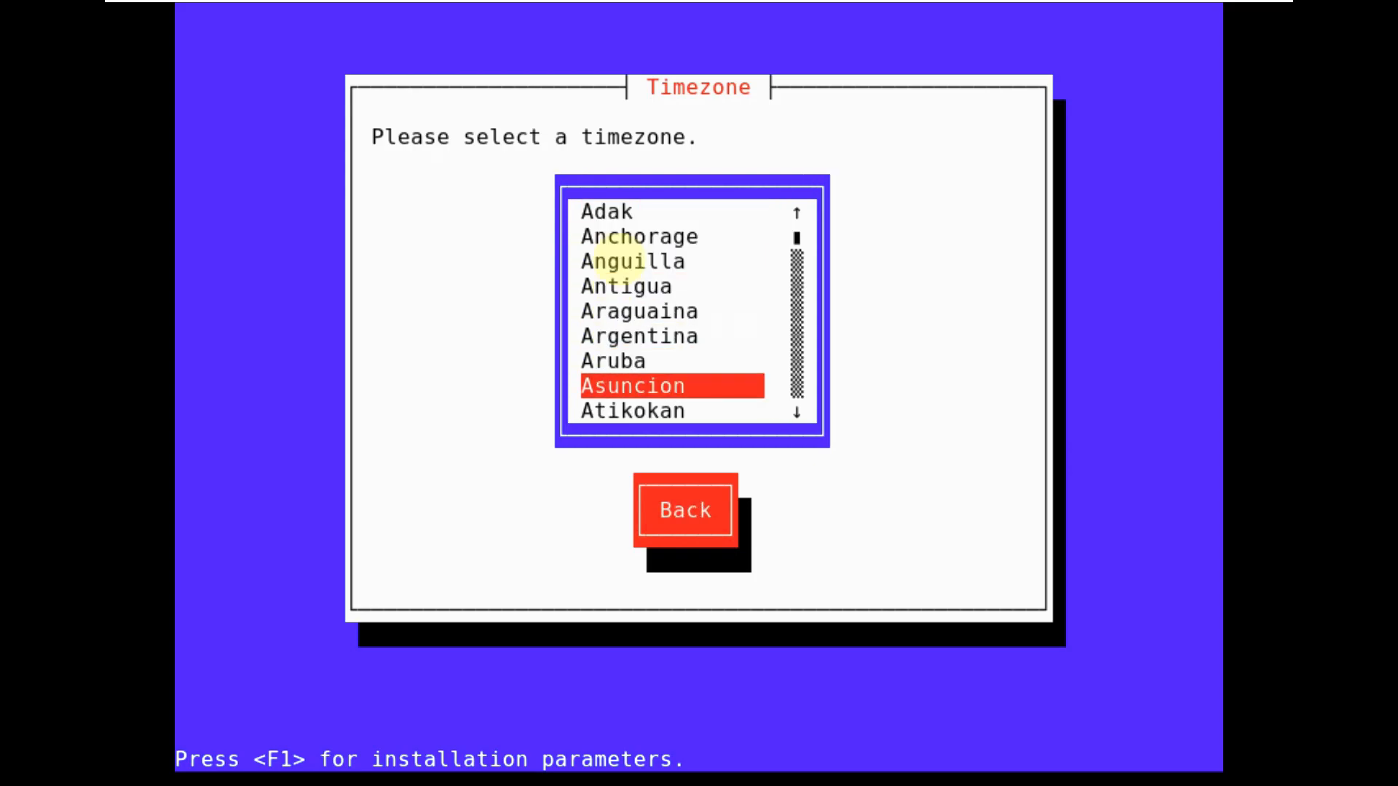
pyautogui.press('Down')
pyautogui.press('Down')
pyautogui.press('Down')
pyautogui.press('Down')
pyautogui.press('Down')
pyautogui.press('Down')
pyautogui.press('Down')
pyautogui.press('Down')
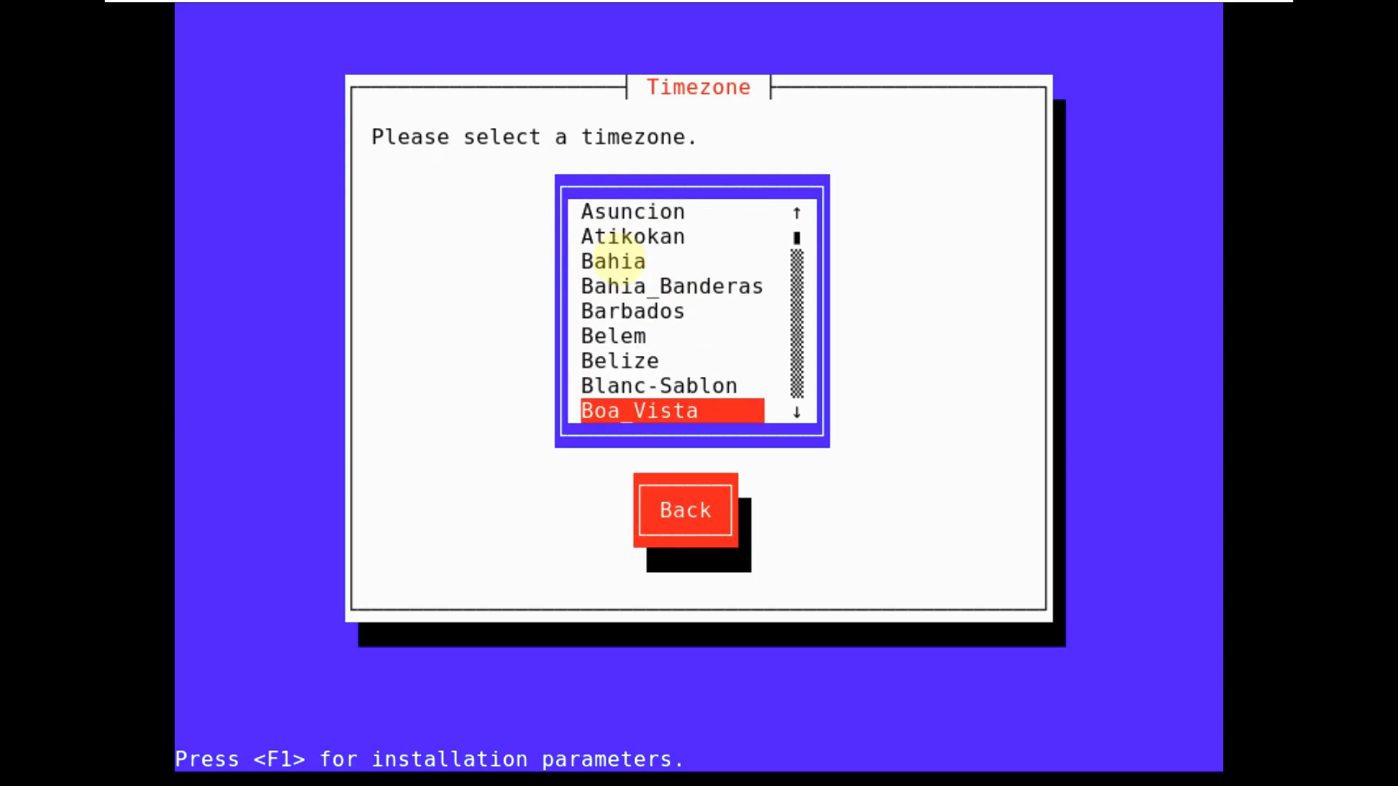
pyautogui.press('Down')
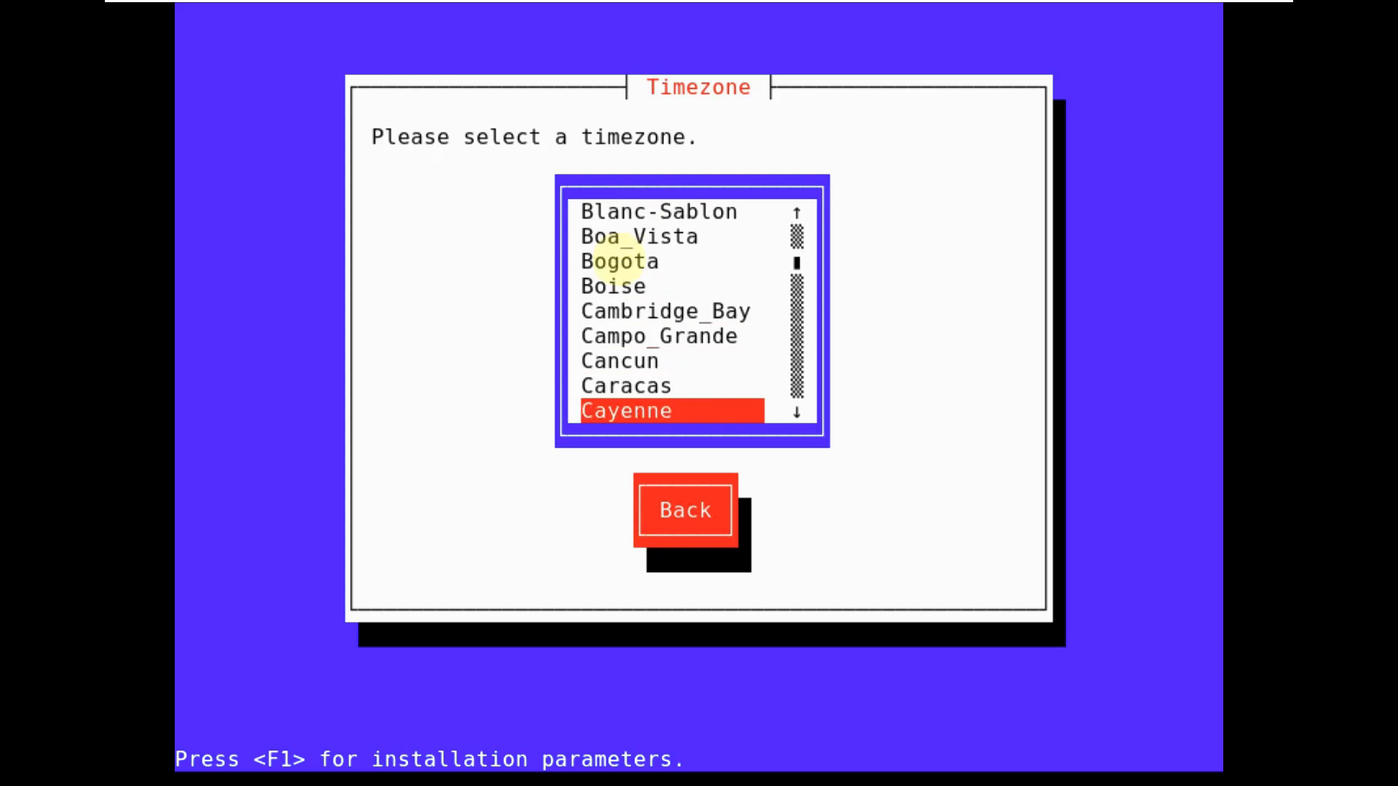
pyautogui.press('Down')
pyautogui.press('Down')
pyautogui.press('Down')
pyautogui.press('Down')
pyautogui.press('Down')
pyautogui.press('Down')
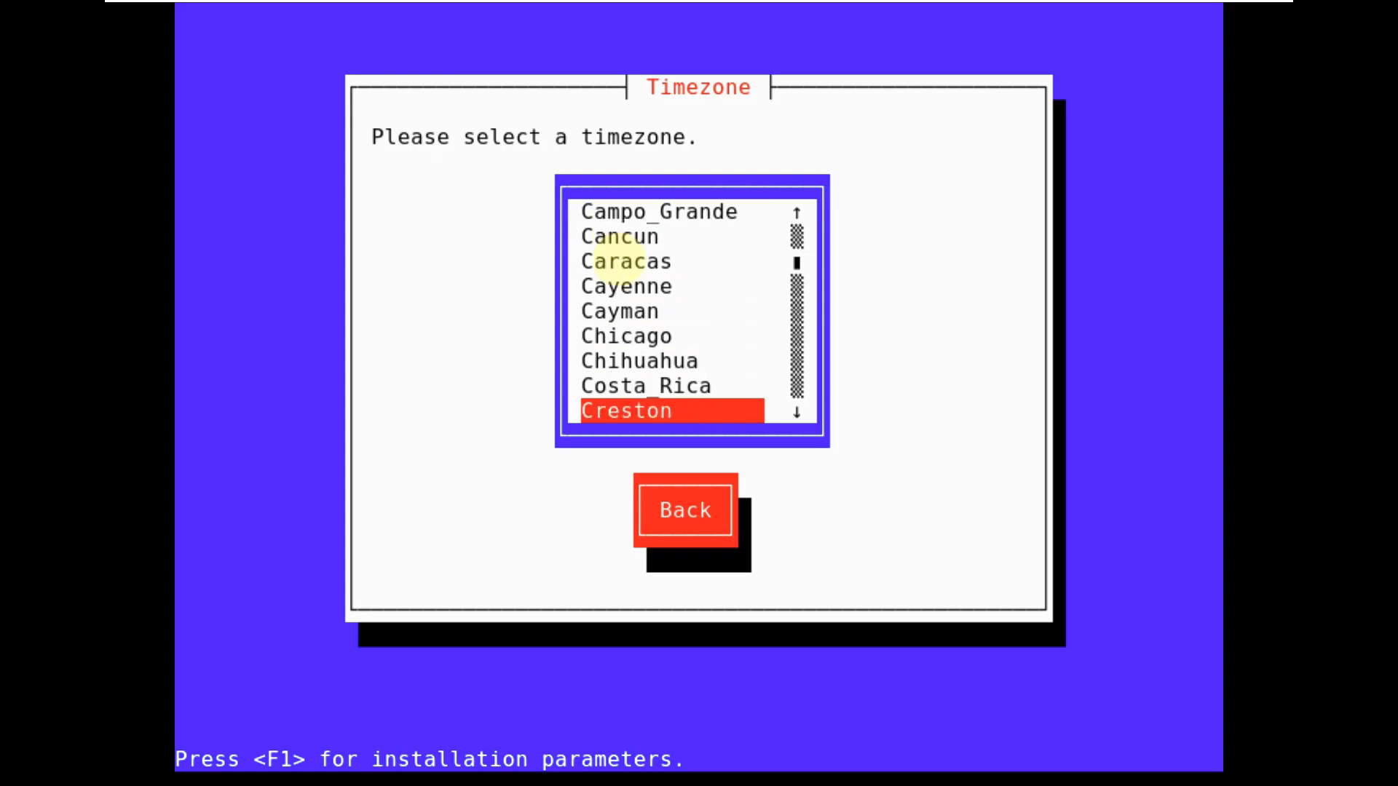
pyautogui.press('Down')
pyautogui.press('Down')
pyautogui.press('Down')
pyautogui.press('Down')
pyautogui.press('Down')
pyautogui.press('Down')
pyautogui.press('Down')
pyautogui.press('Down')
pyautogui.press('Down')
pyautogui.press('Down')
pyautogui.press('Down')
pyautogui.press('Down')
pyautogui.press('Down')
pyautogui.press('Down')
pyautogui.press('Down')
pyautogui.press('Down')
pyautogui.press('Down')
pyautogui.press('Down')
pyautogui.press('Down')
pyautogui.press('Down')
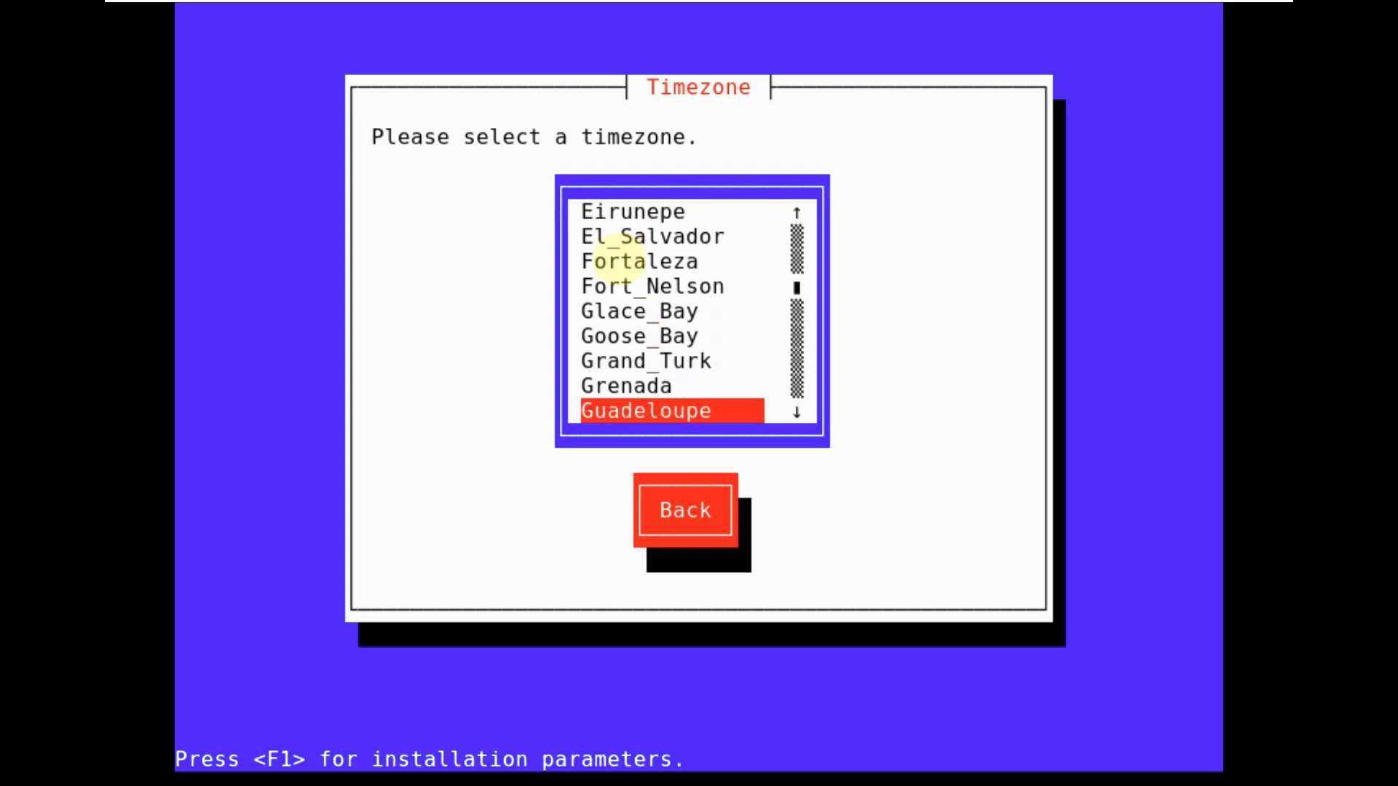
pyautogui.press('Down')
pyautogui.press('Down')
pyautogui.press('Down')
pyautogui.press('Down')
pyautogui.press('Down')
pyautogui.press('Down')
pyautogui.press('Down')
pyautogui.press('Down')
pyautogui.press('Down')
pyautogui.press('Down')
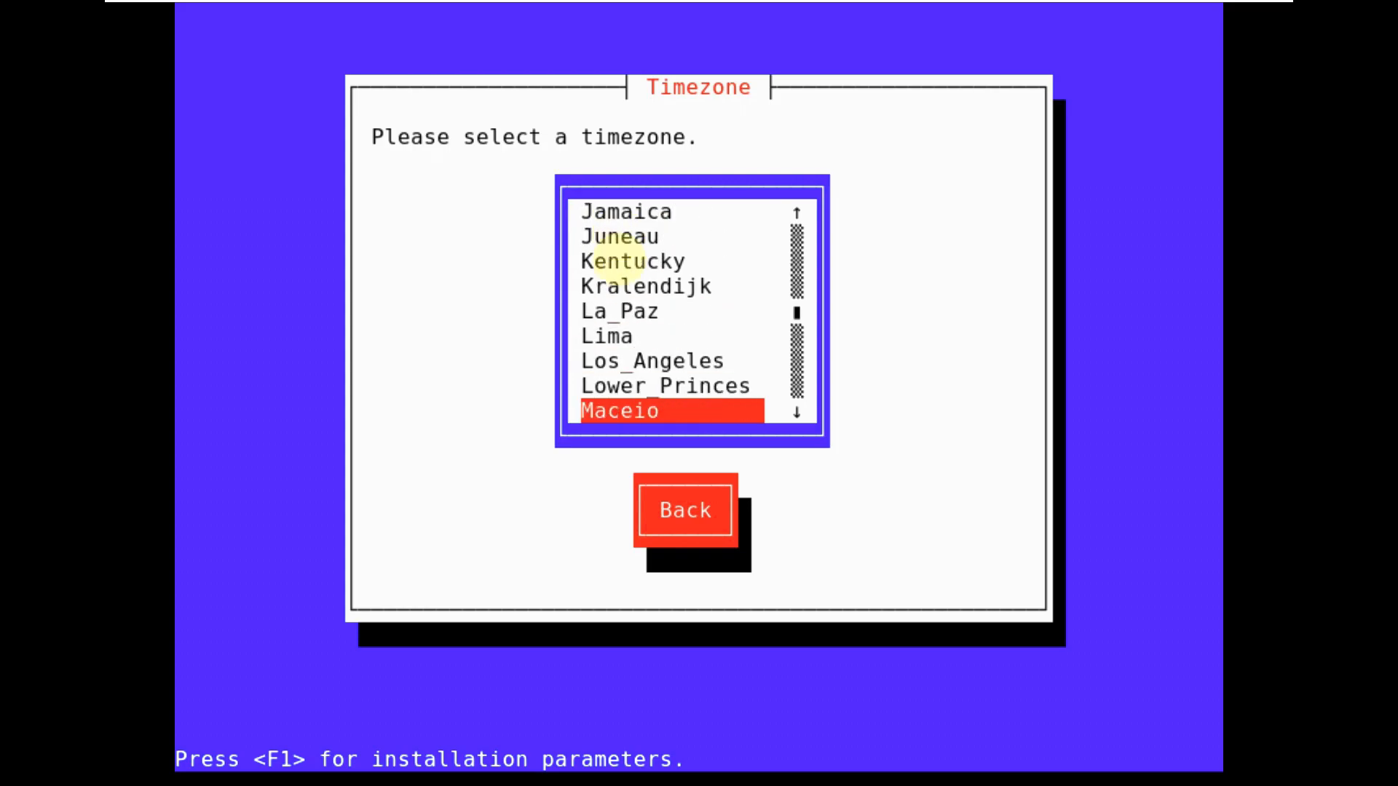
pyautogui.press('Up')
pyautogui.press('Up')
pyautogui.press('Return')
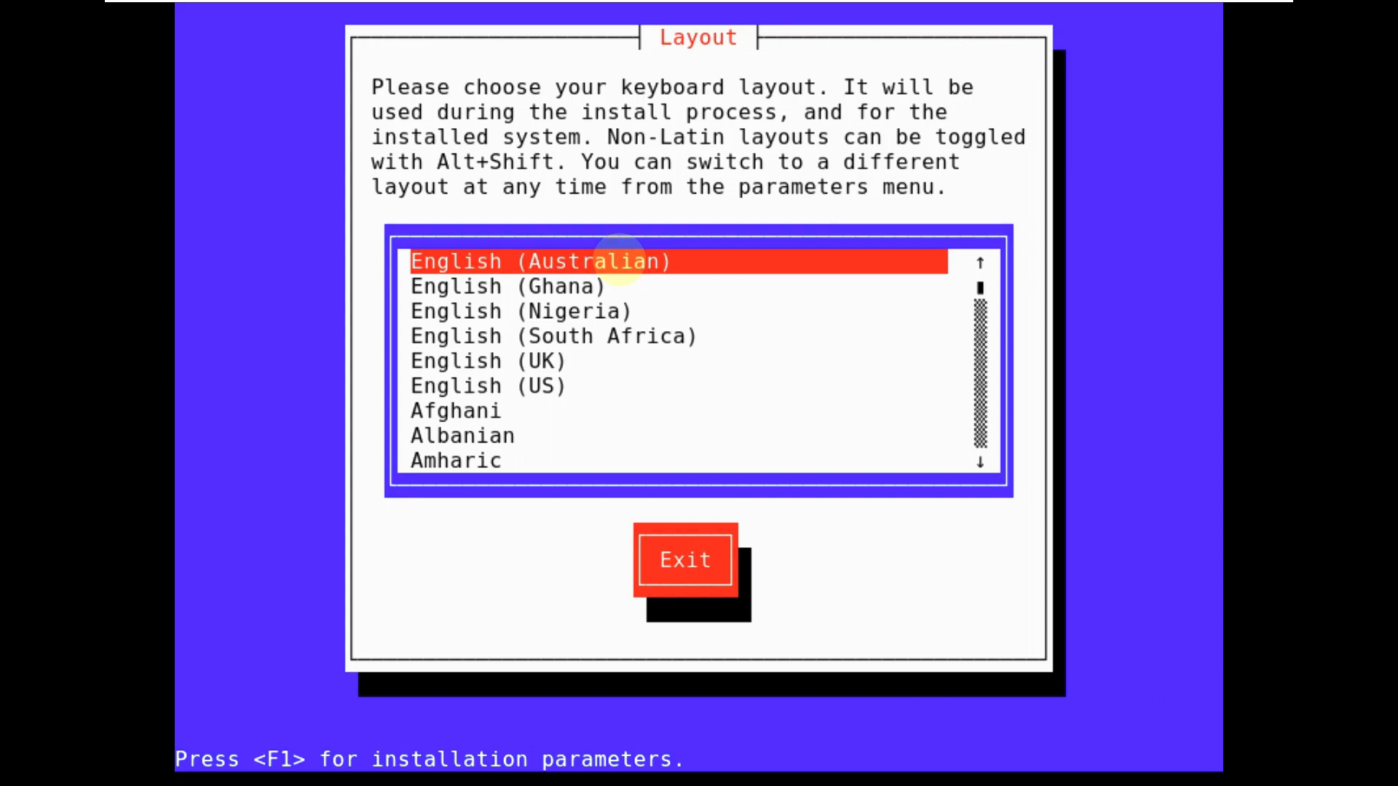
# - Choose English (US) as both the keyboard layout and its variant
pyautogui.press('Down')
pyautogui.press('Down')
pyautogui.press('Down')
pyautogui.press('Down')
pyautogui.press('Down')
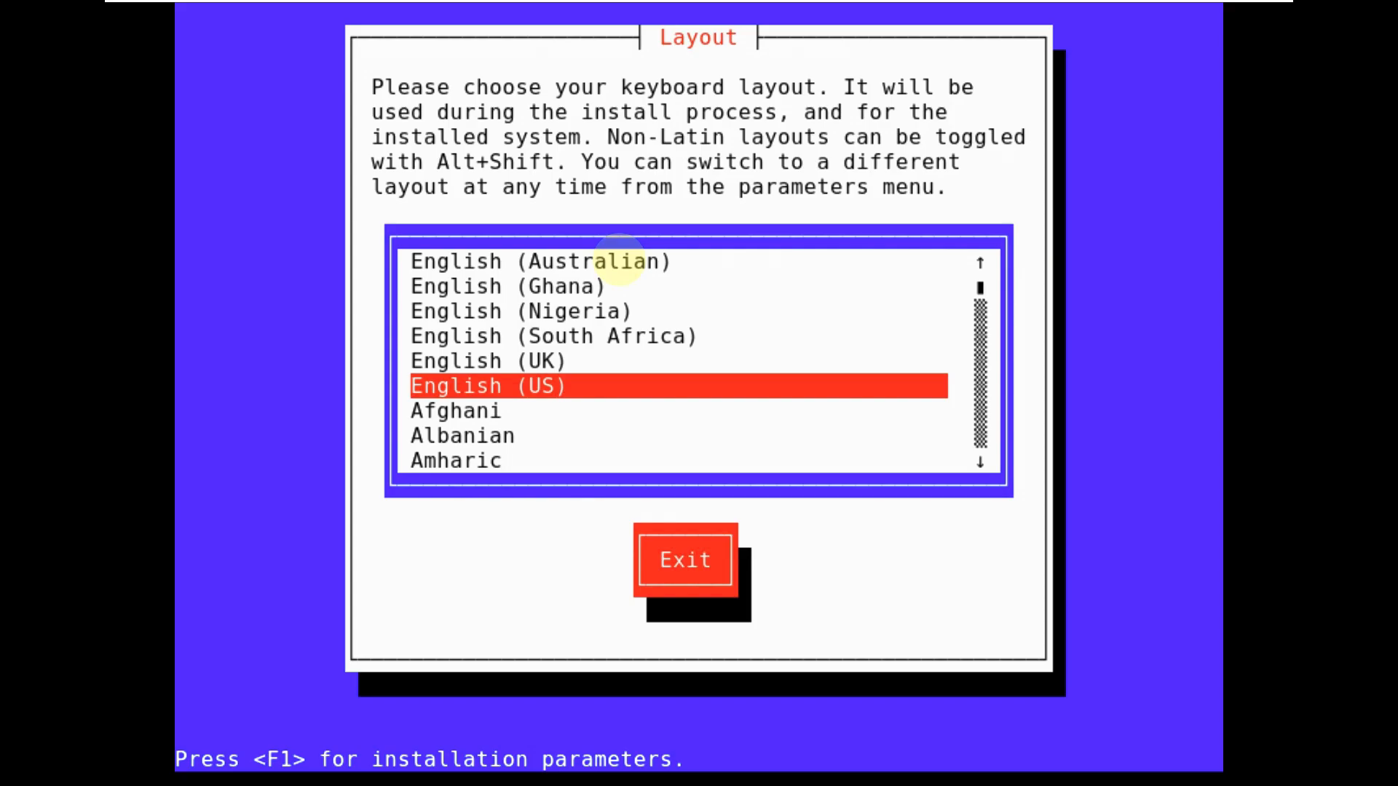
pyautogui.press('Return')
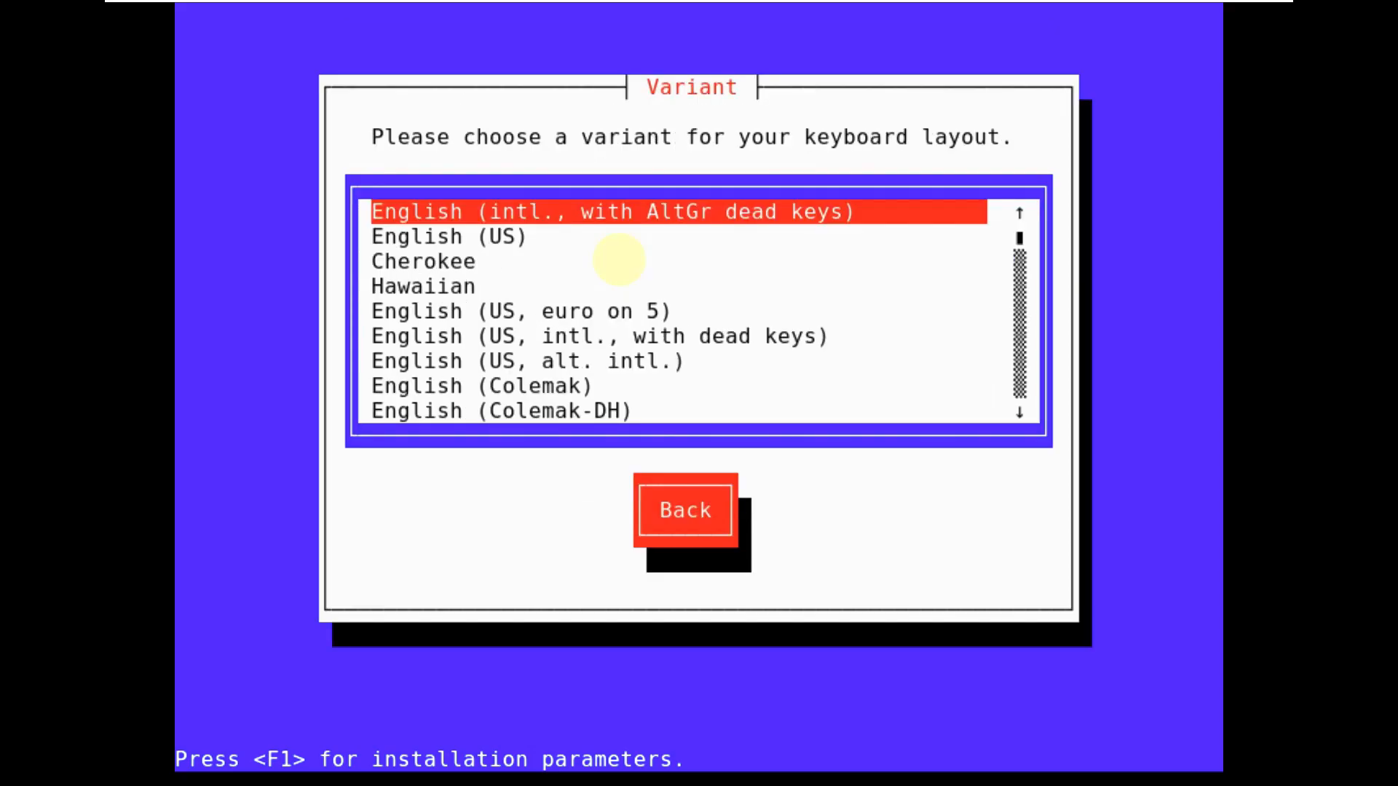
pyautogui.press('Down')
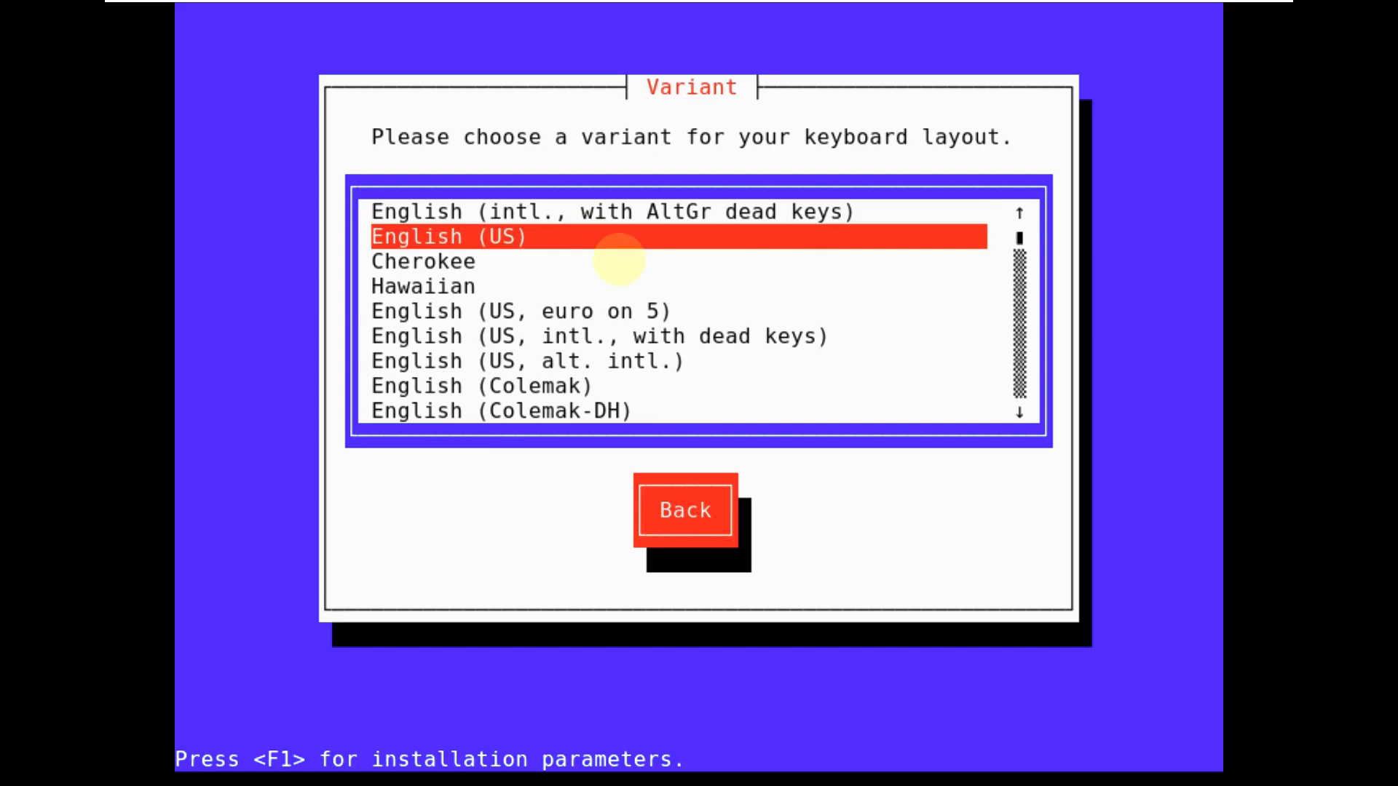
pyautogui.press('Return')
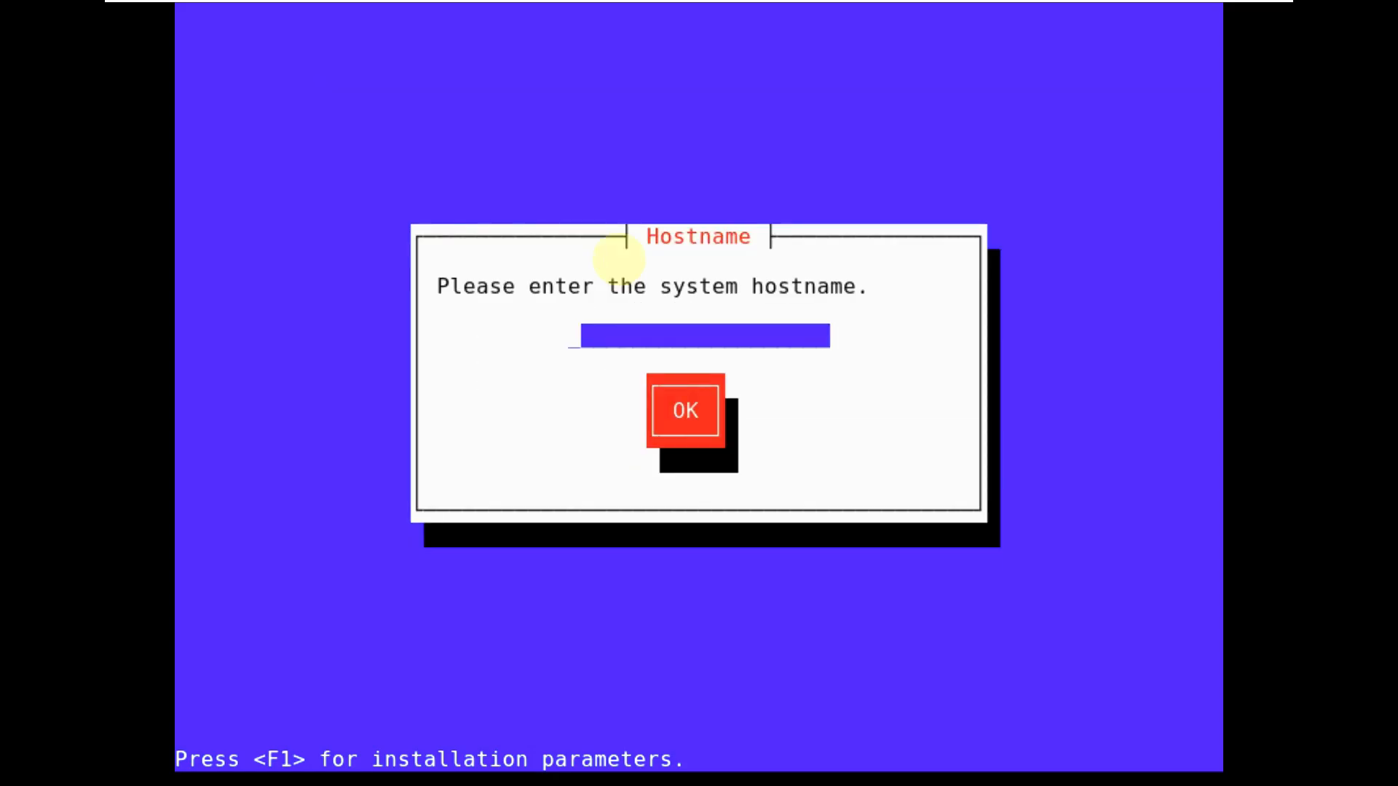
# - Set the system hostname to runboxing
pyautogui.write('runboxing')
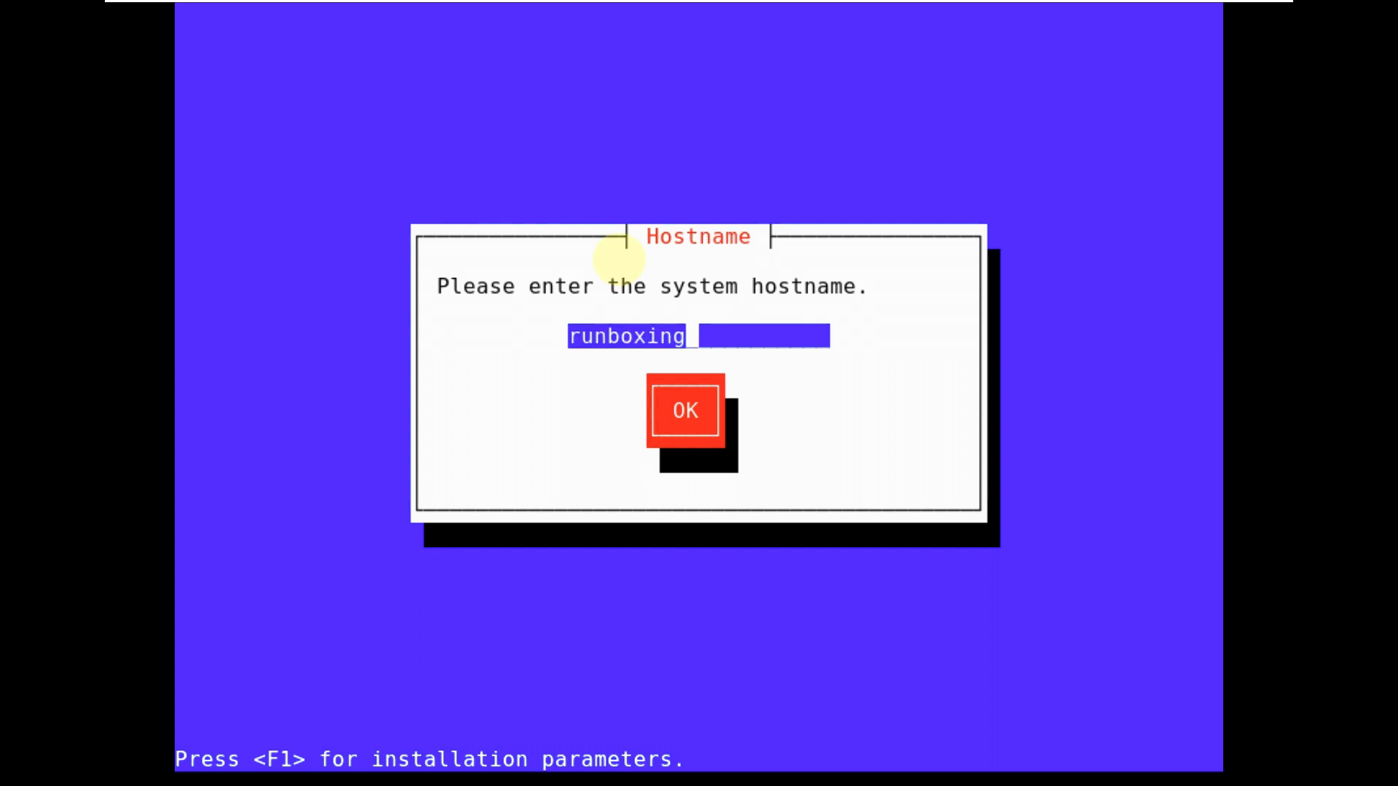
pyautogui.press('Tab')
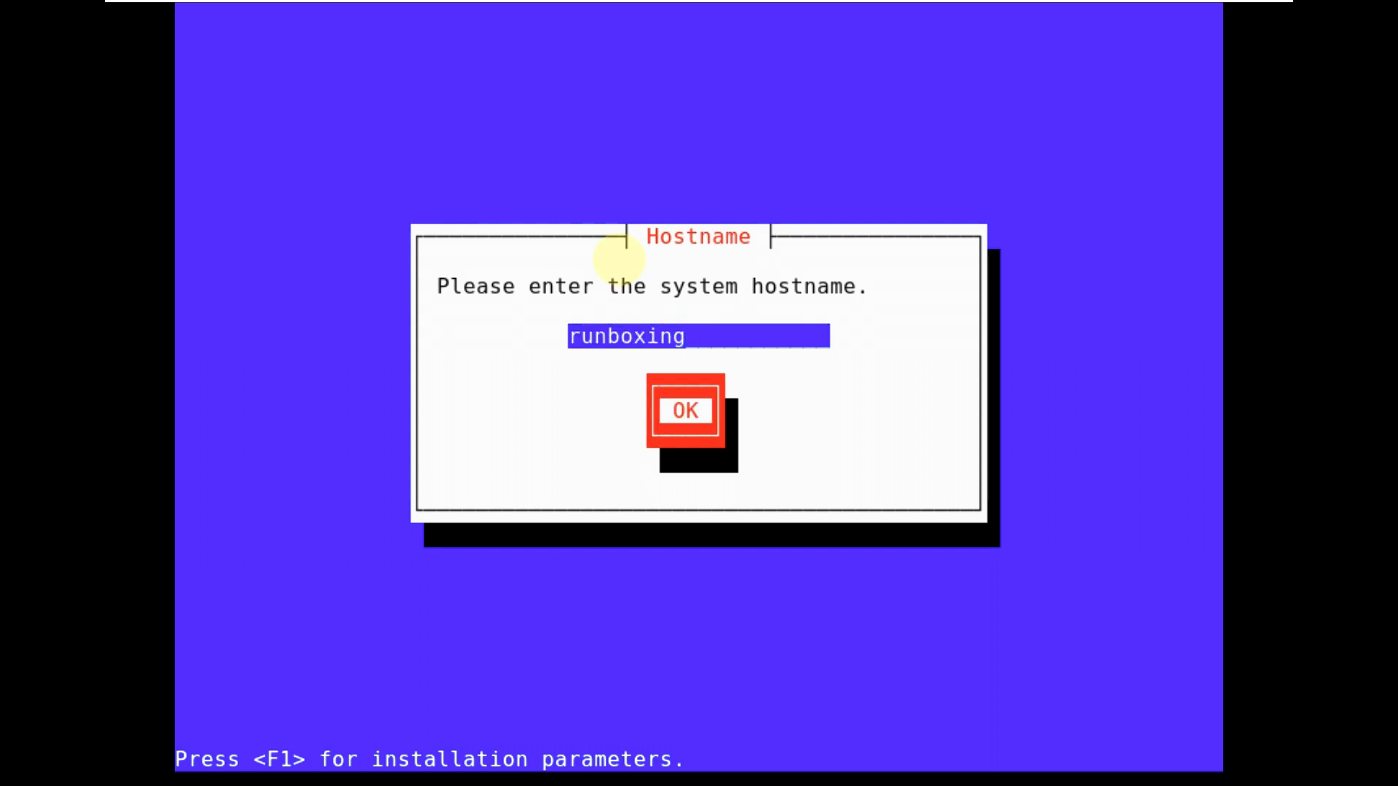
pyautogui.press('Return')
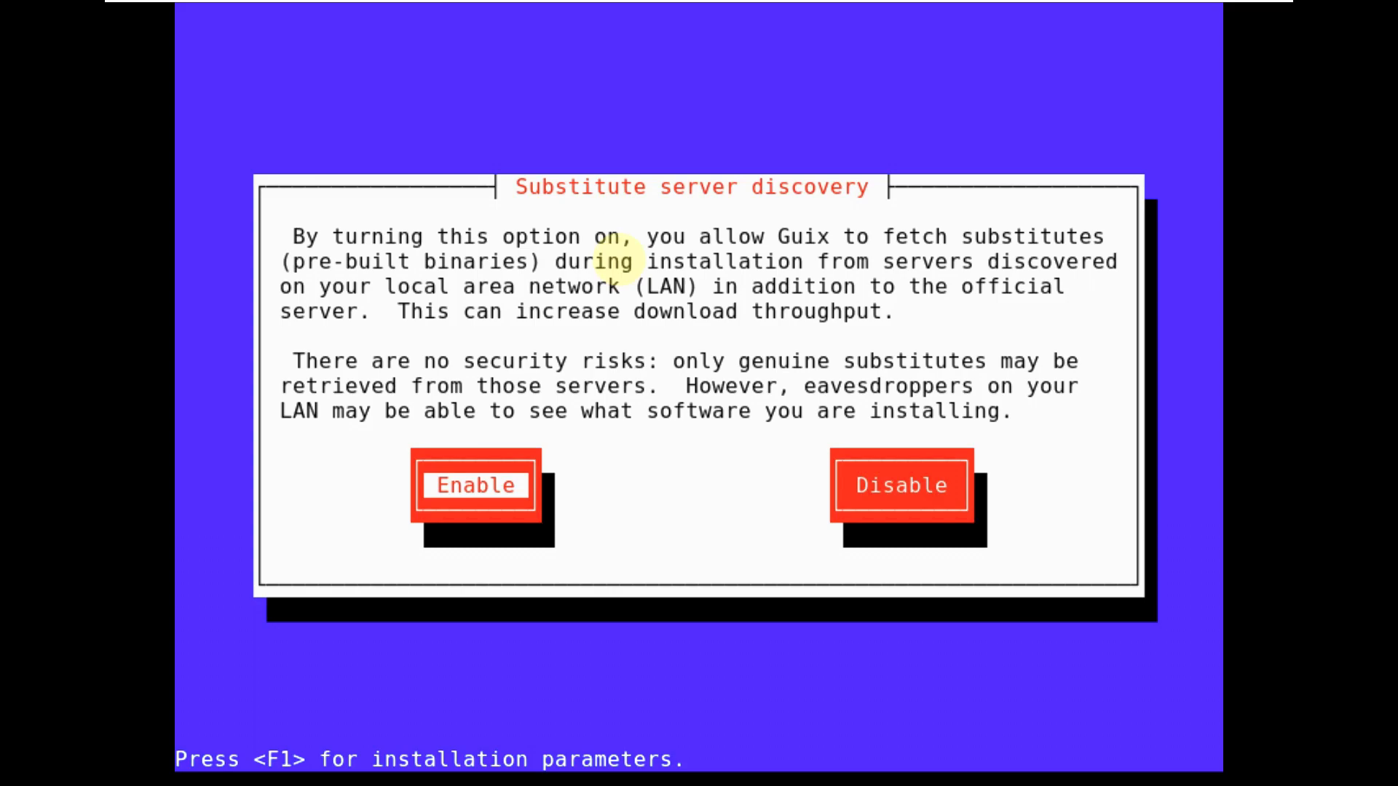
# - Enable substitute server discovery and enter the root password, revealing it to check
pyautogui.press('Return')
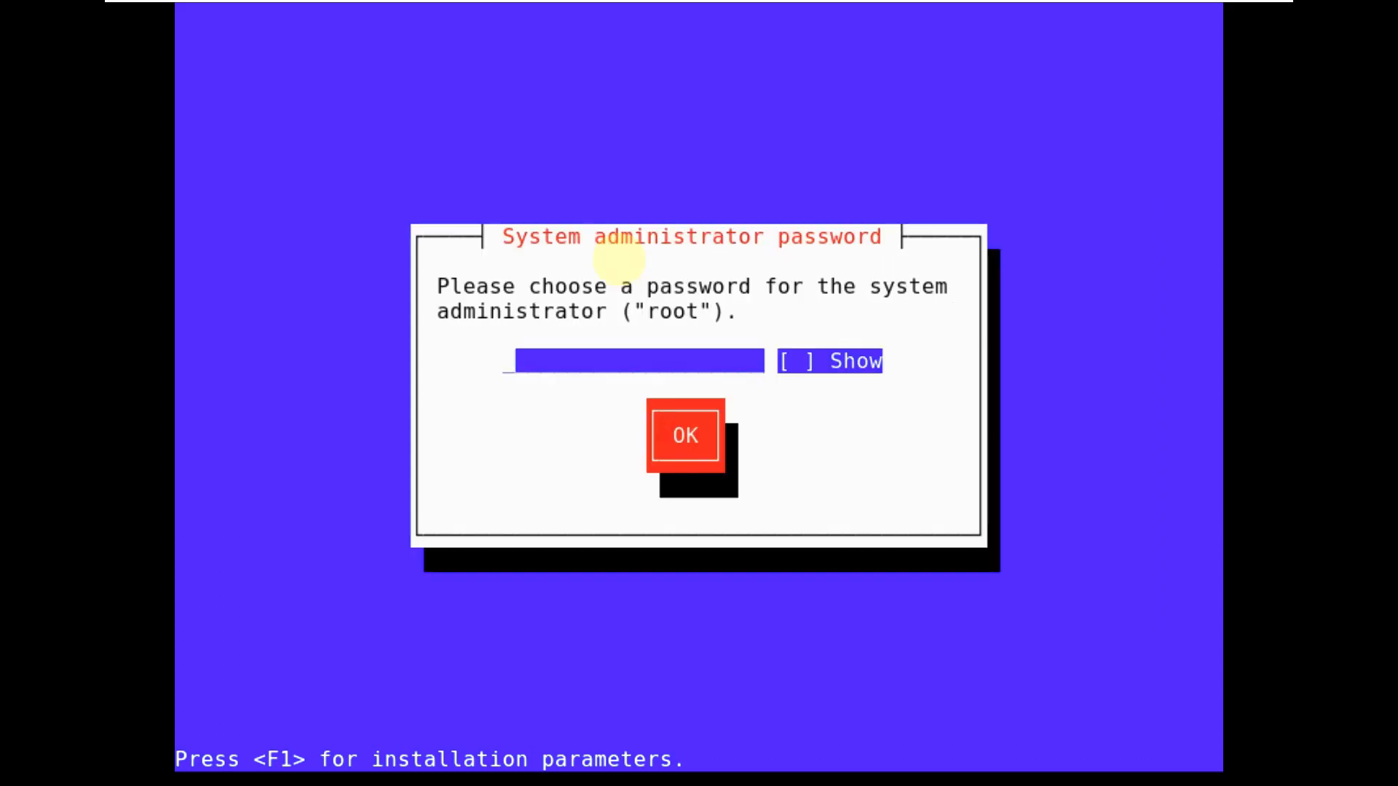
pyautogui.write('*****')
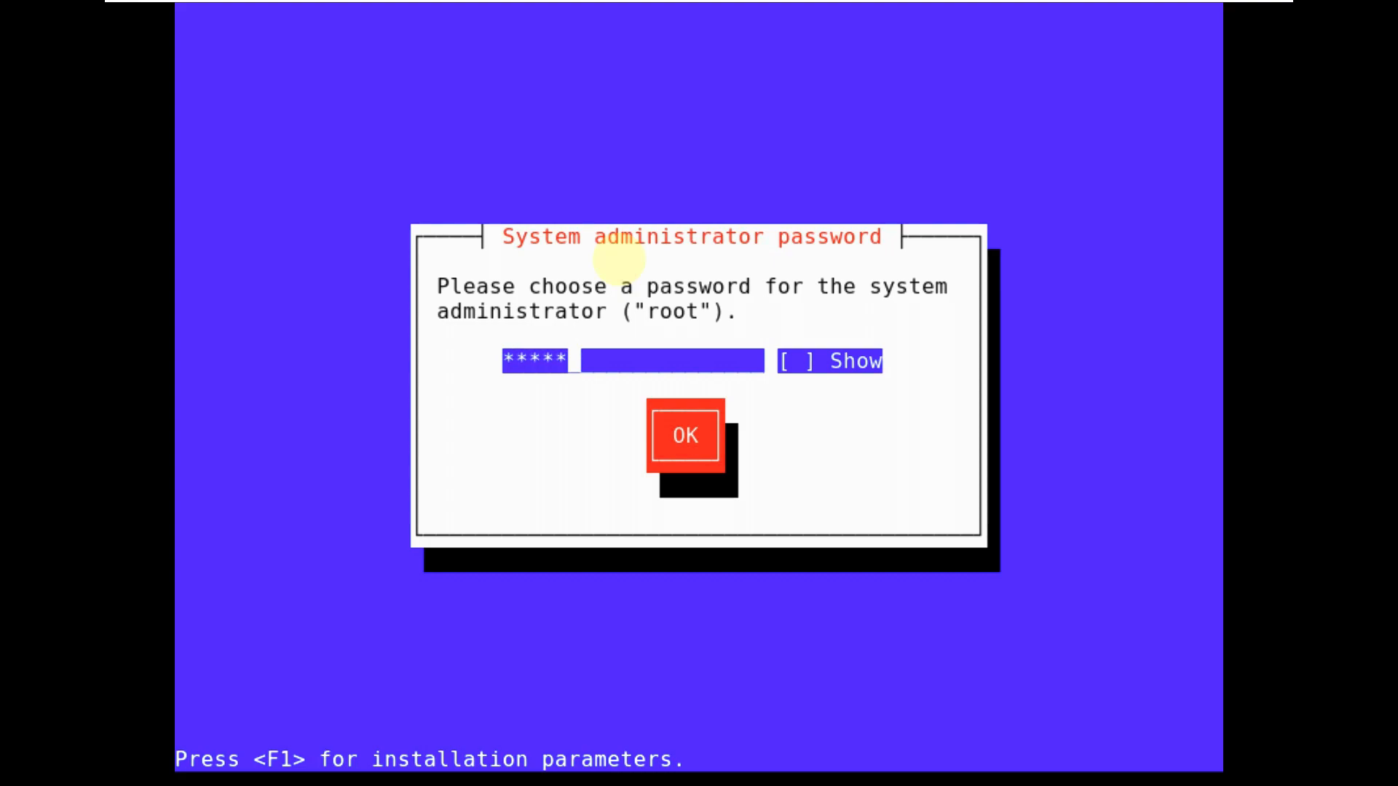
pyautogui.write('*')
pyautogui.press('BackSpace')
pyautogui.press('Tab')
pyautogui.press('space')
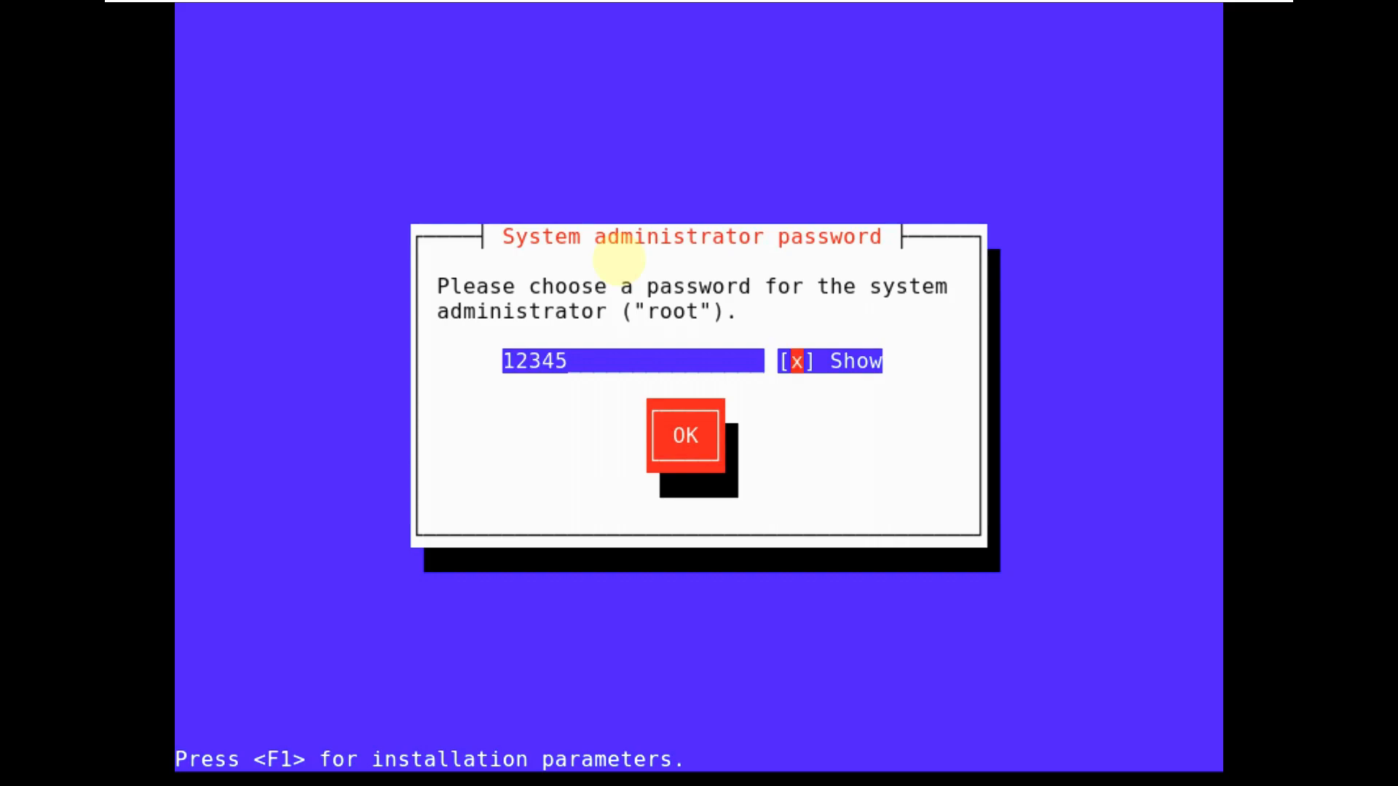
pyautogui.press('Tab')
pyautogui.press('Return')
# - Retype the root password in the confirmation dialog and confirm it
pyautogui.write('12345')
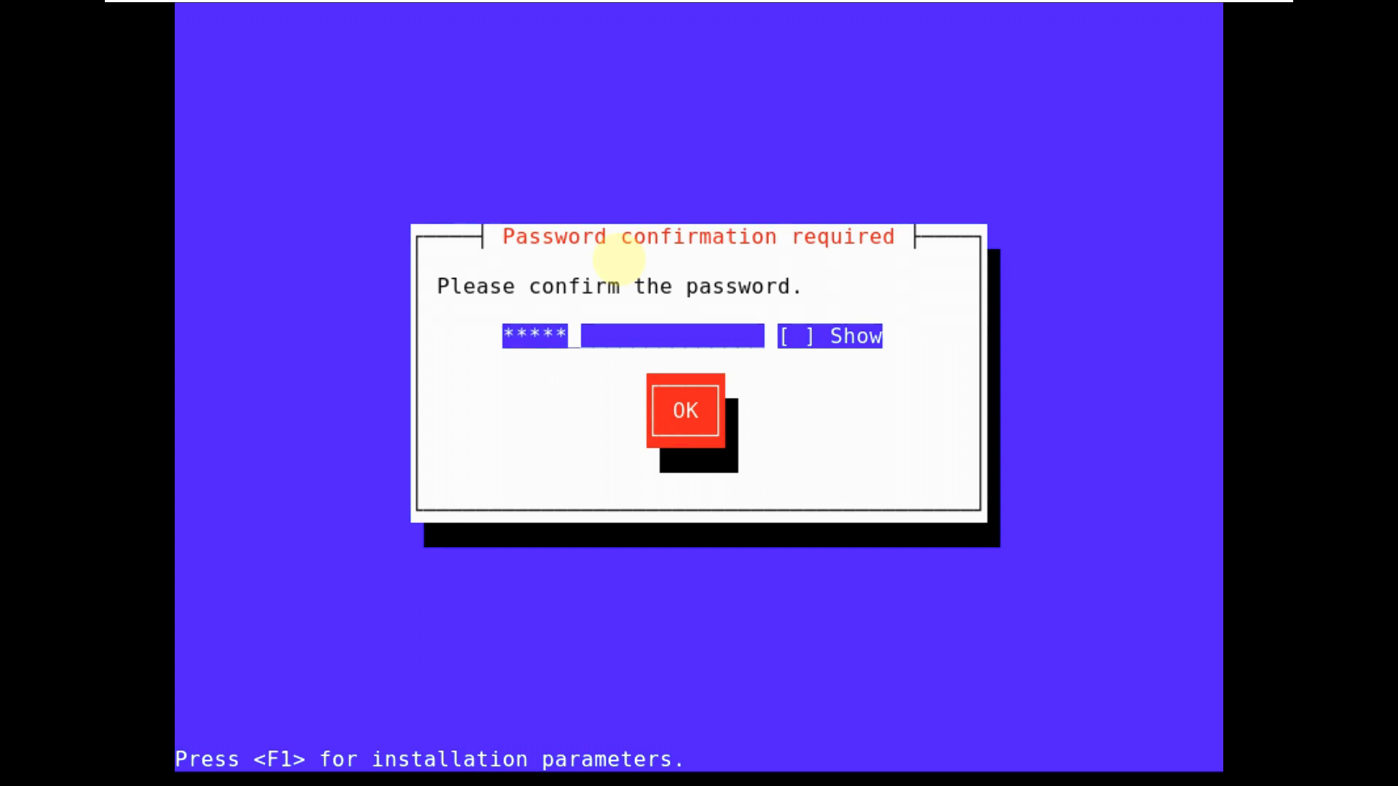
pyautogui.press('Tab')
pyautogui.press('Tab')
pyautogui.hotkey('shift', 'Tab')
pyautogui.press('space')
pyautogui.press('Tab')
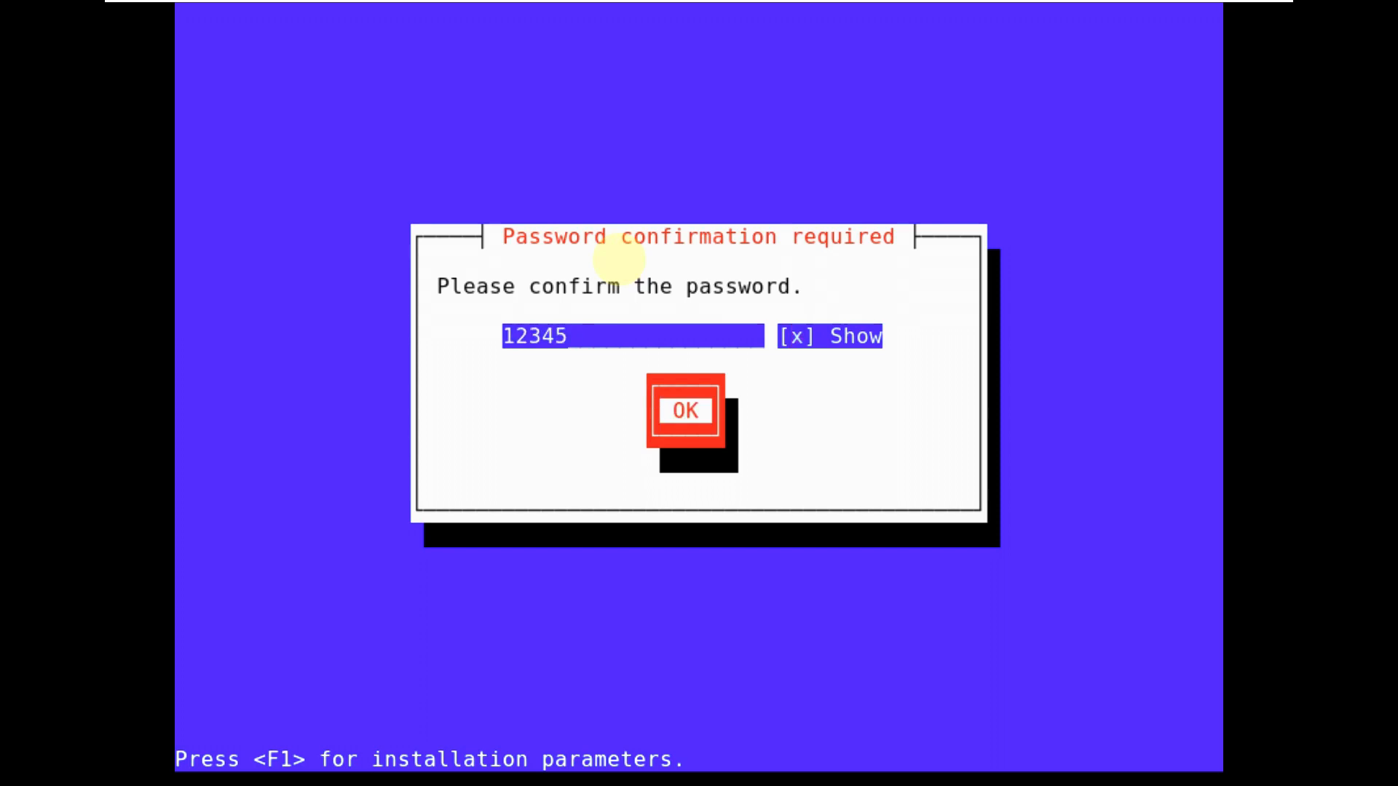
pyautogui.press('Return')
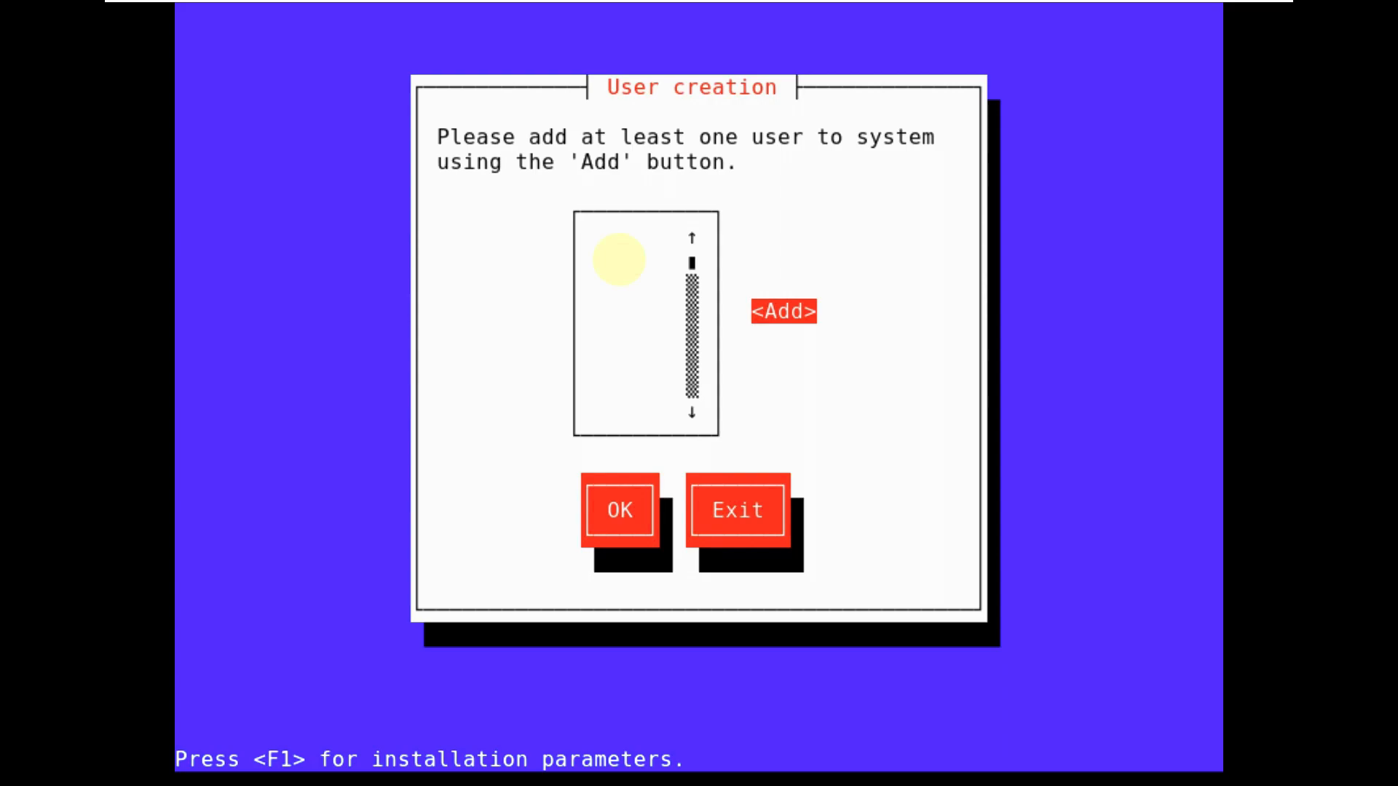
# - Add a user named runboxing with its home directory and a password
pyautogui.press('Return')
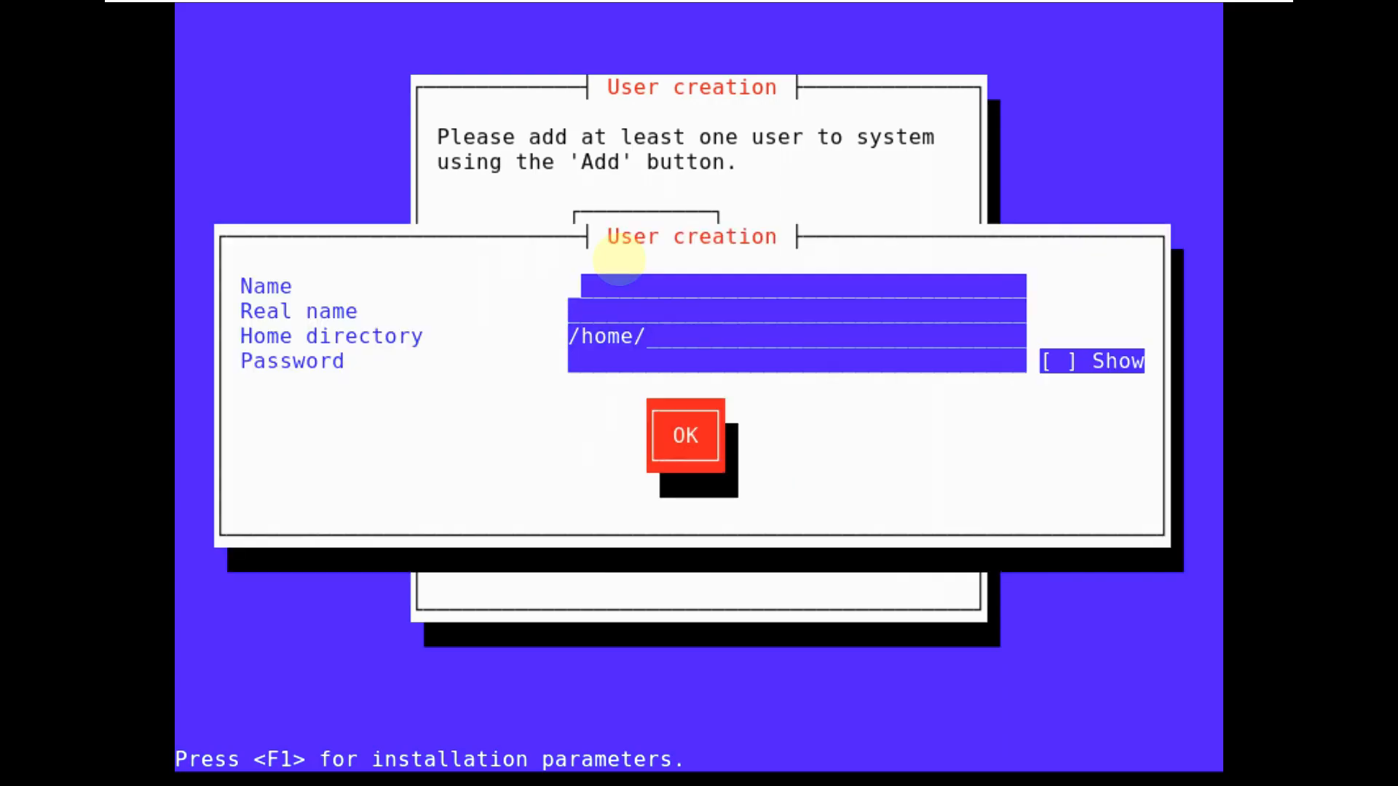
pyautogui.write('runboxing')
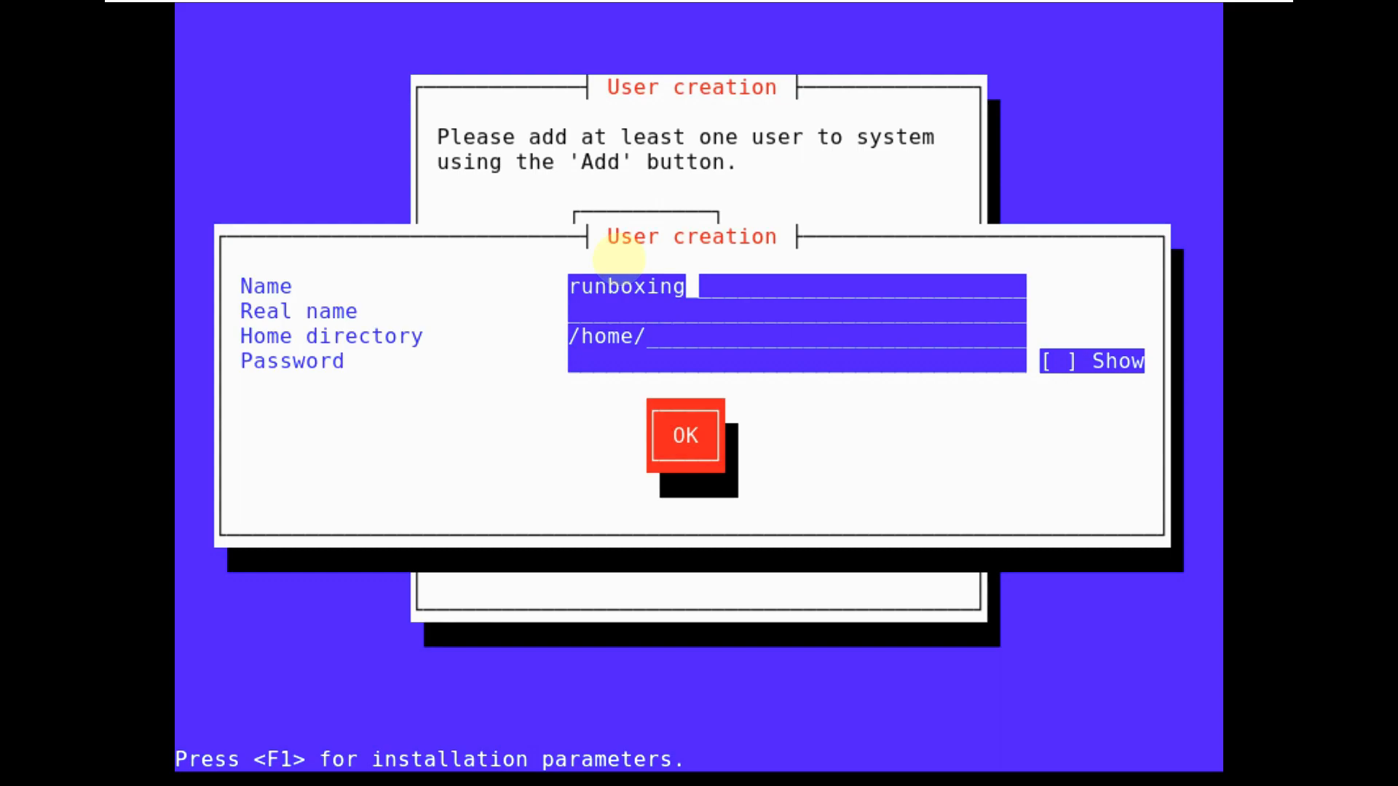
pyautogui.press('Tab')
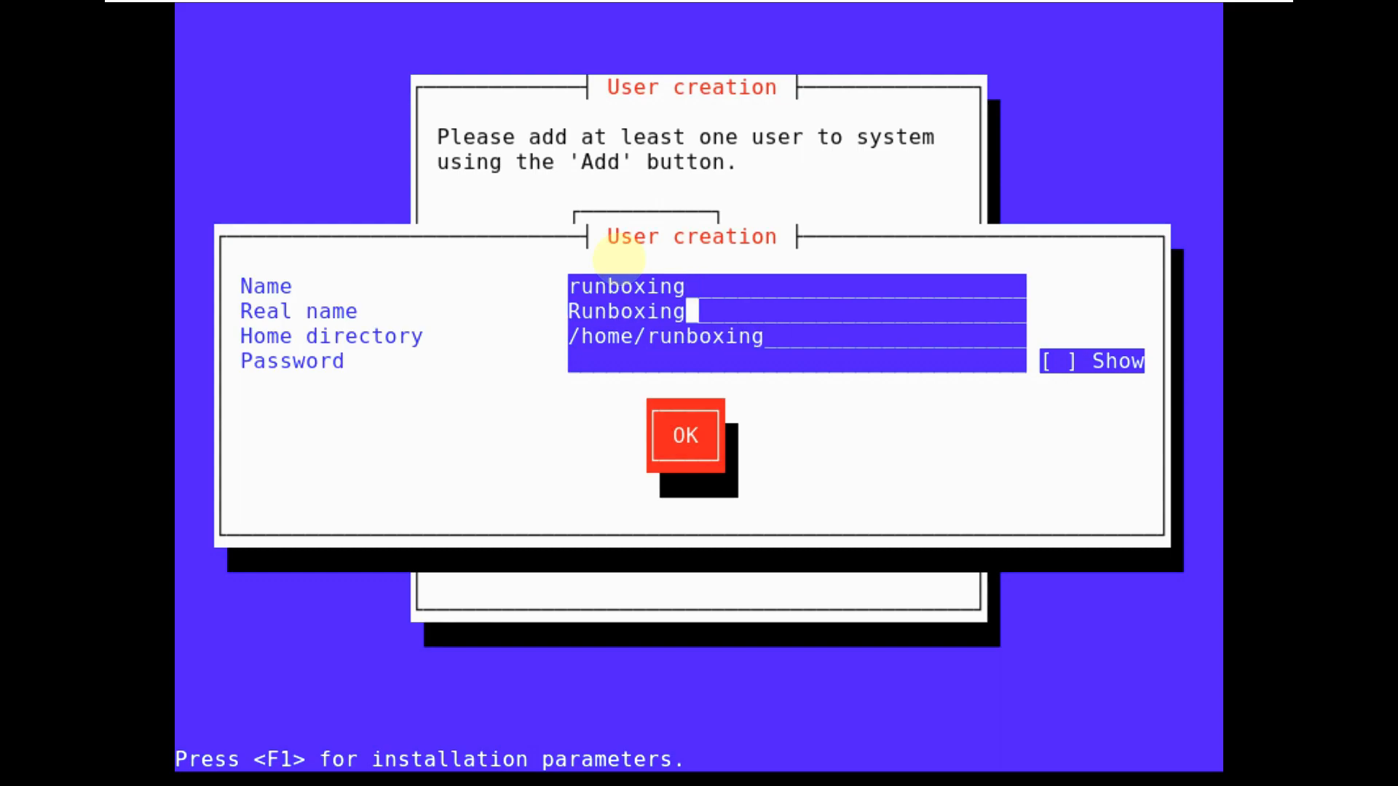
pyautogui.press('Tab')
pyautogui.press('Tab')
pyautogui.write('*****')
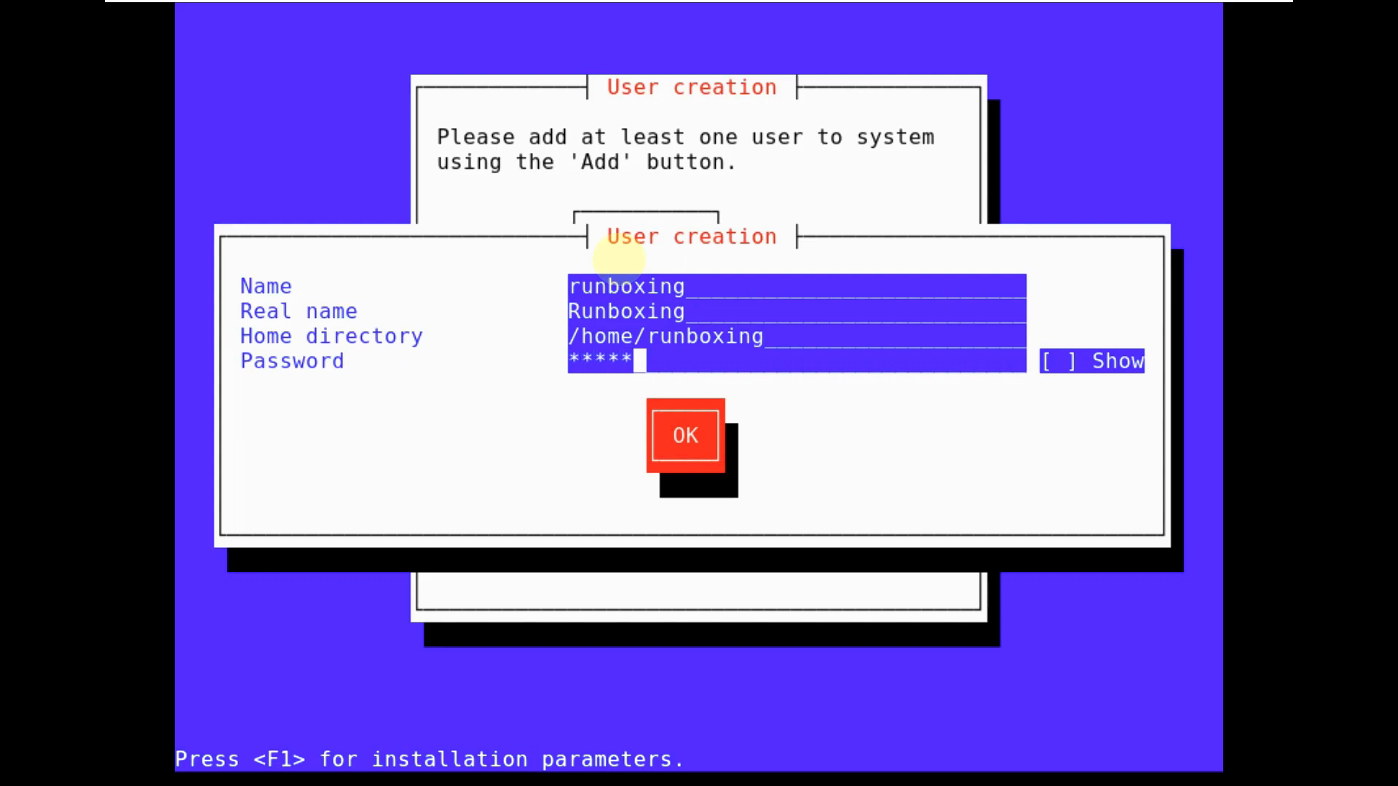
pyautogui.press('Tab')
pyautogui.press('space')
pyautogui.press('Tab')
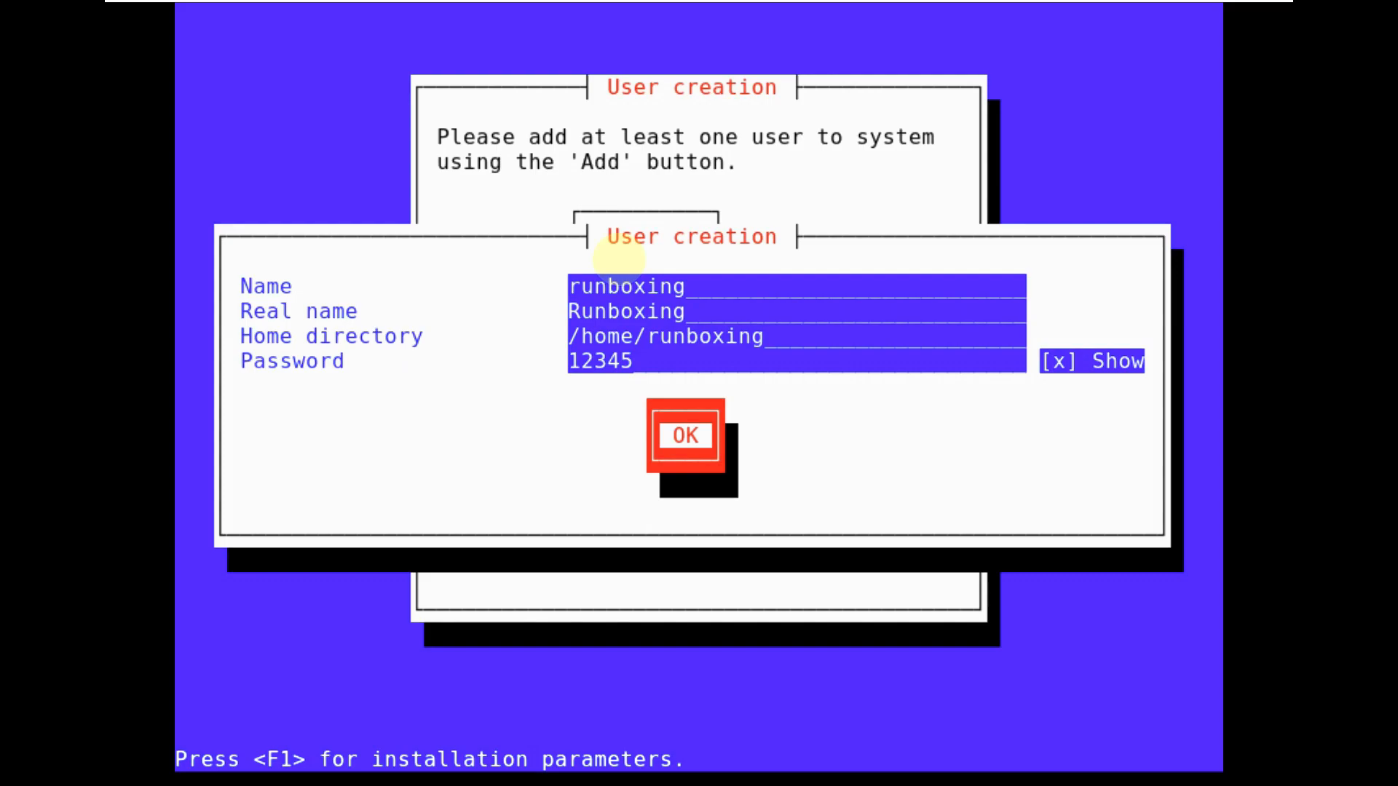
pyautogui.press('Return')
# - Confirm the user's password and finish user creation
pyautogui.write('12345')
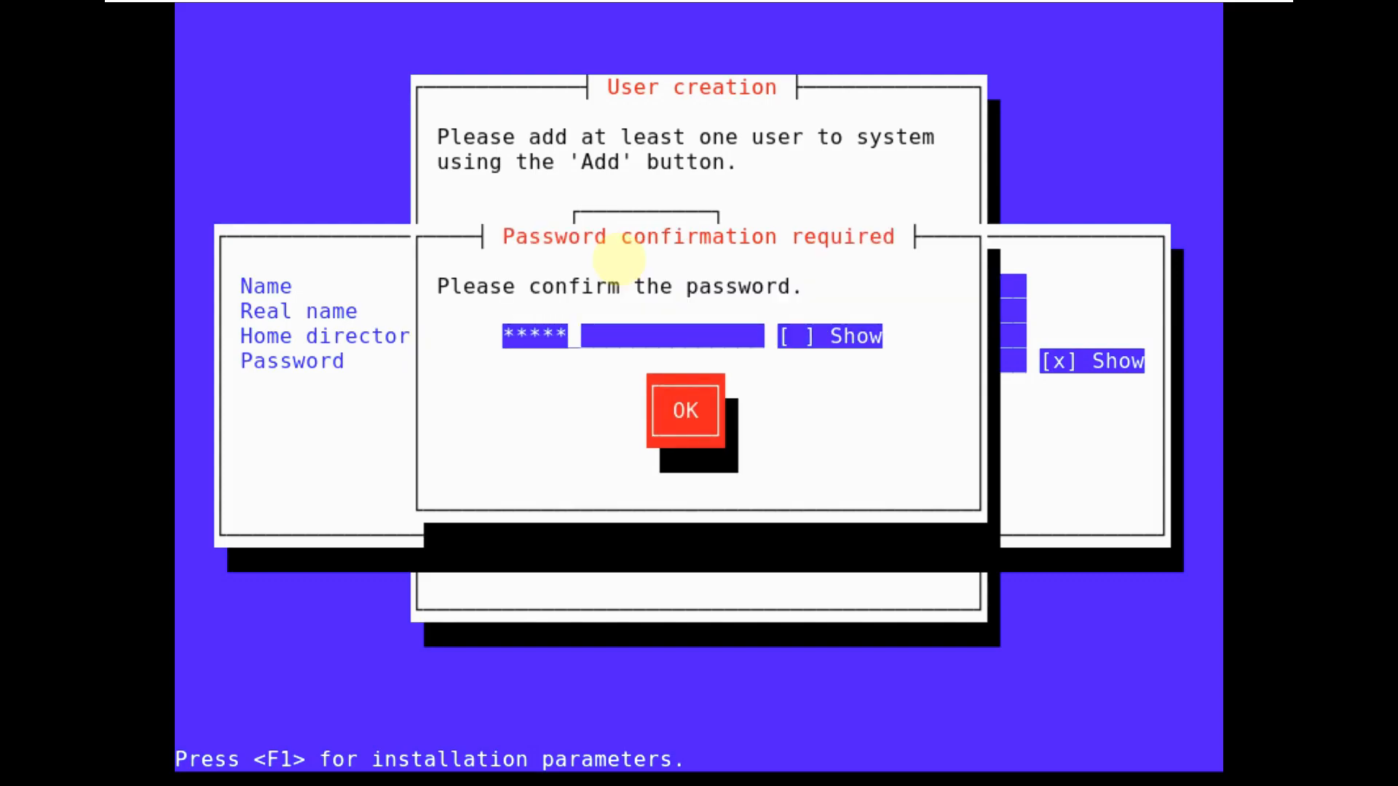
pyautogui.press('Tab')
pyautogui.press('Tab')
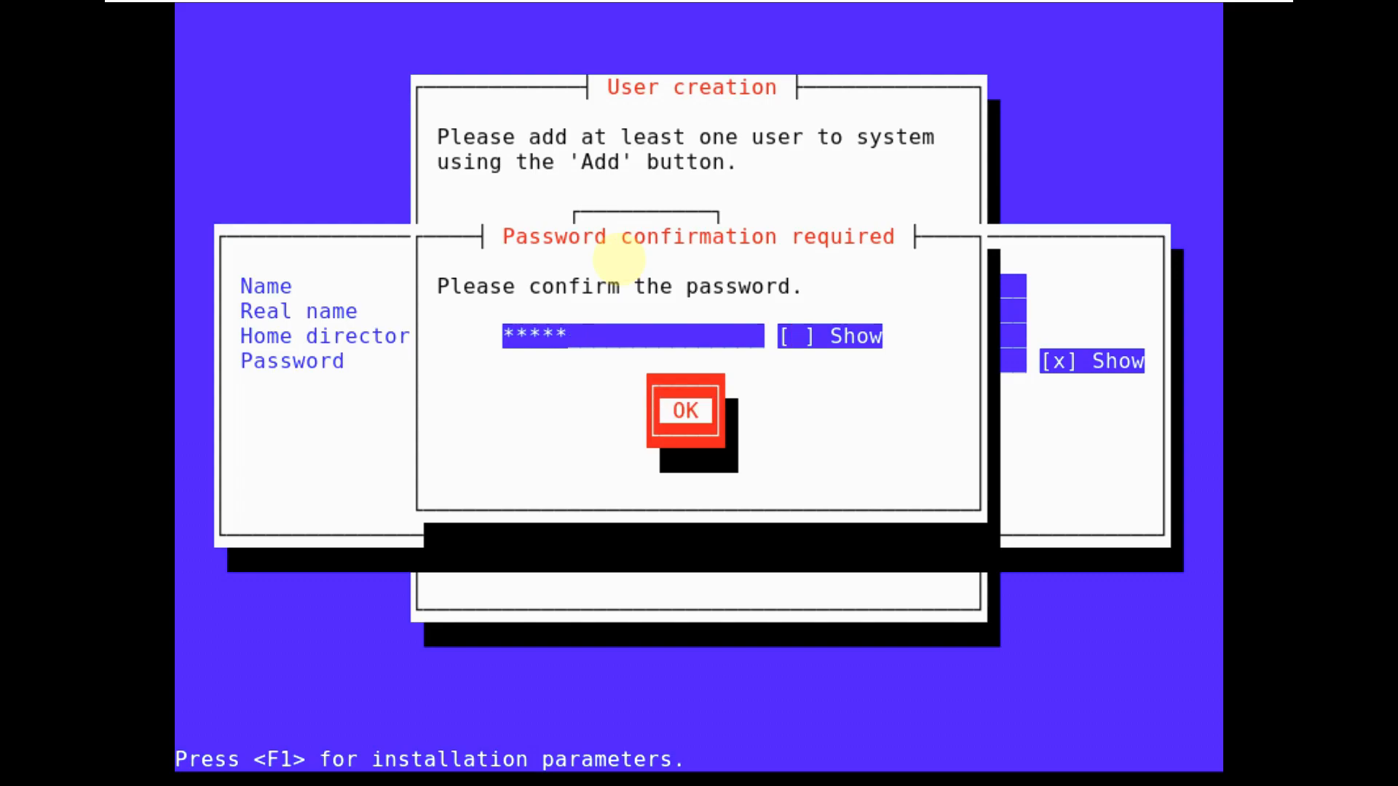
pyautogui.hotkey('shift', 'Tab')
pyautogui.press('space')
pyautogui.press('Tab')
pyautogui.press('Return')
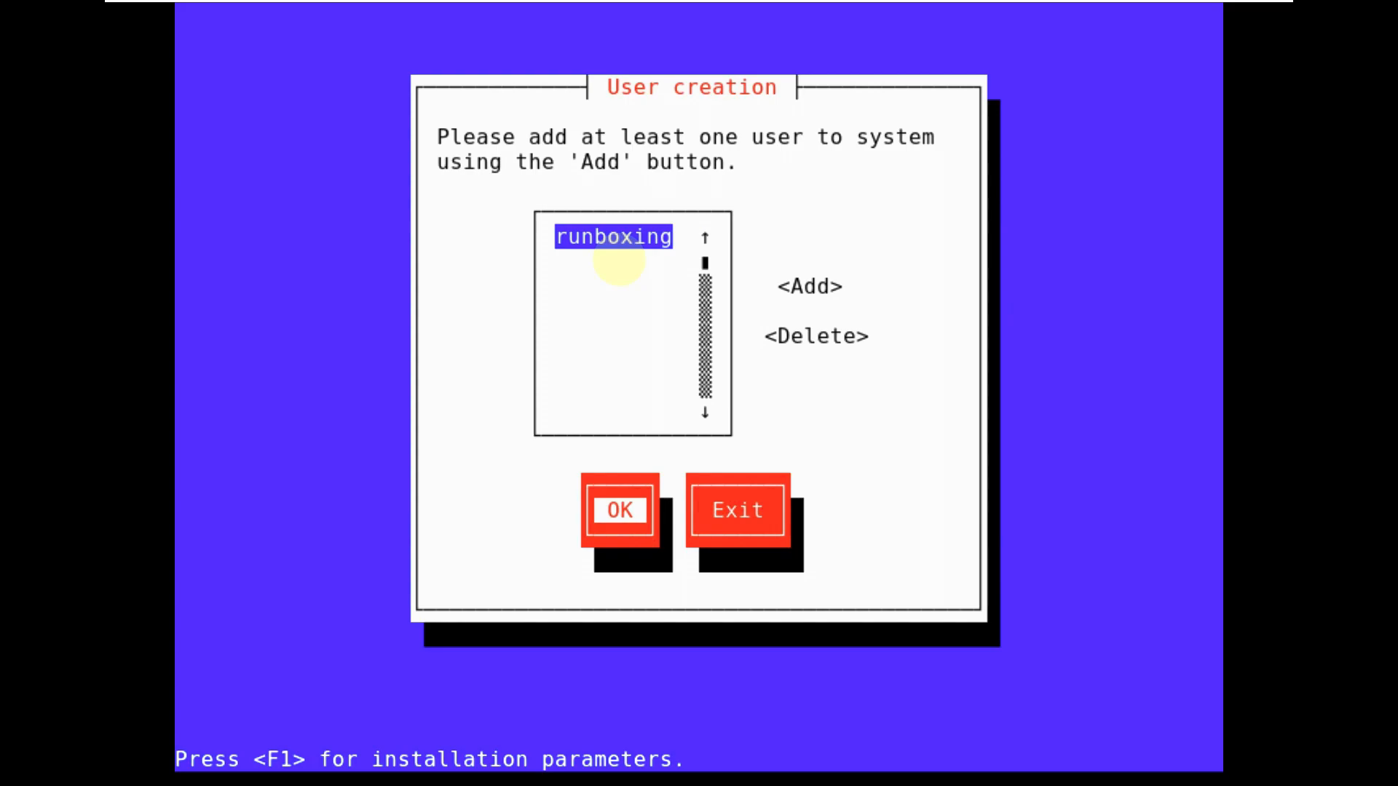
pyautogui.press('Return')
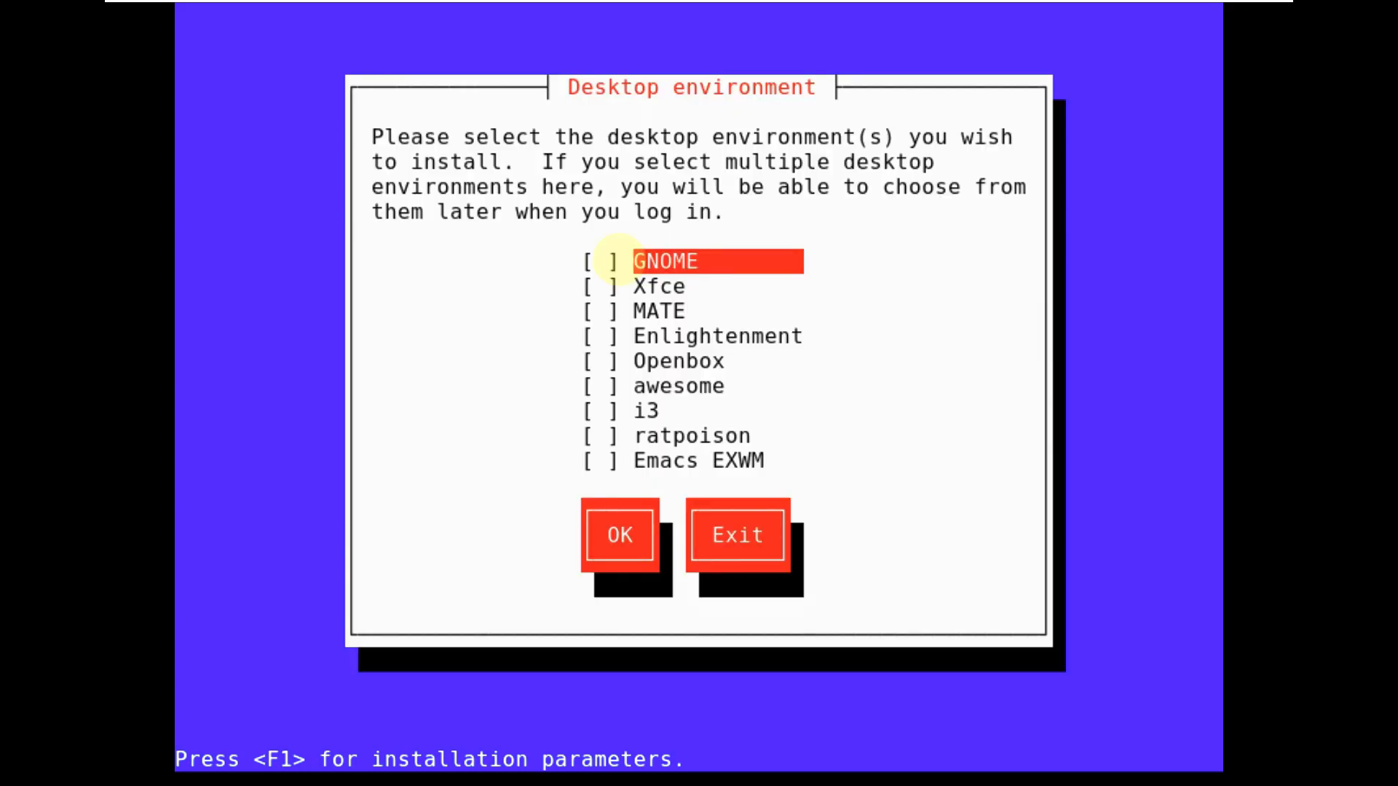
# - Tick Xfce as the desktop environment and confirm the choice
pyautogui.press('Down')
pyautogui.press('Down')
pyautogui.press('Down')
pyautogui.press('Down')
pyautogui.press('Down')
pyautogui.press('Down')
pyautogui.press('Down')
pyautogui.press('Down')
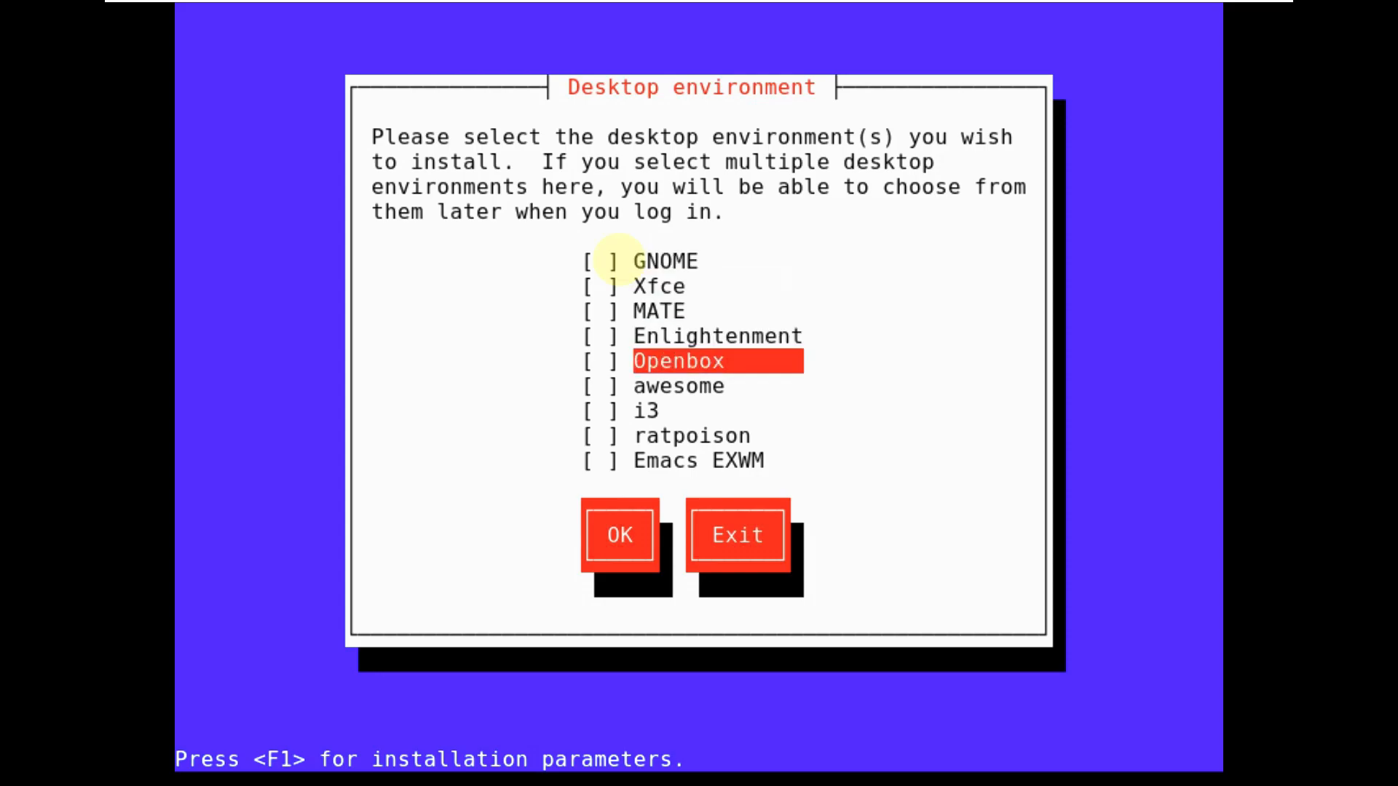
pyautogui.press('Up')
pyautogui.press('Up')
pyautogui.press('Up')
pyautogui.press('Up')
pyautogui.press('Up')
pyautogui.press('Up')
pyautogui.press('Up')
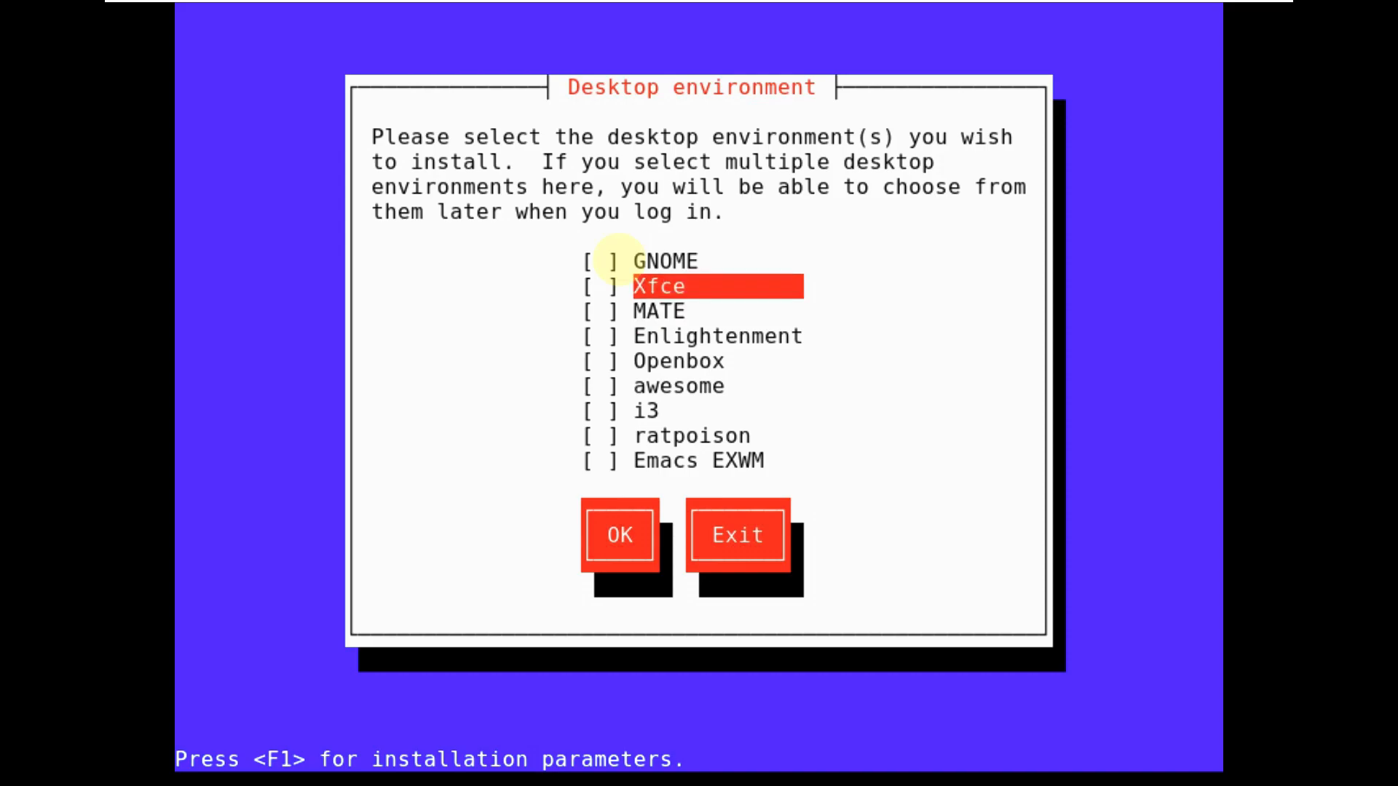
pyautogui.press('space')
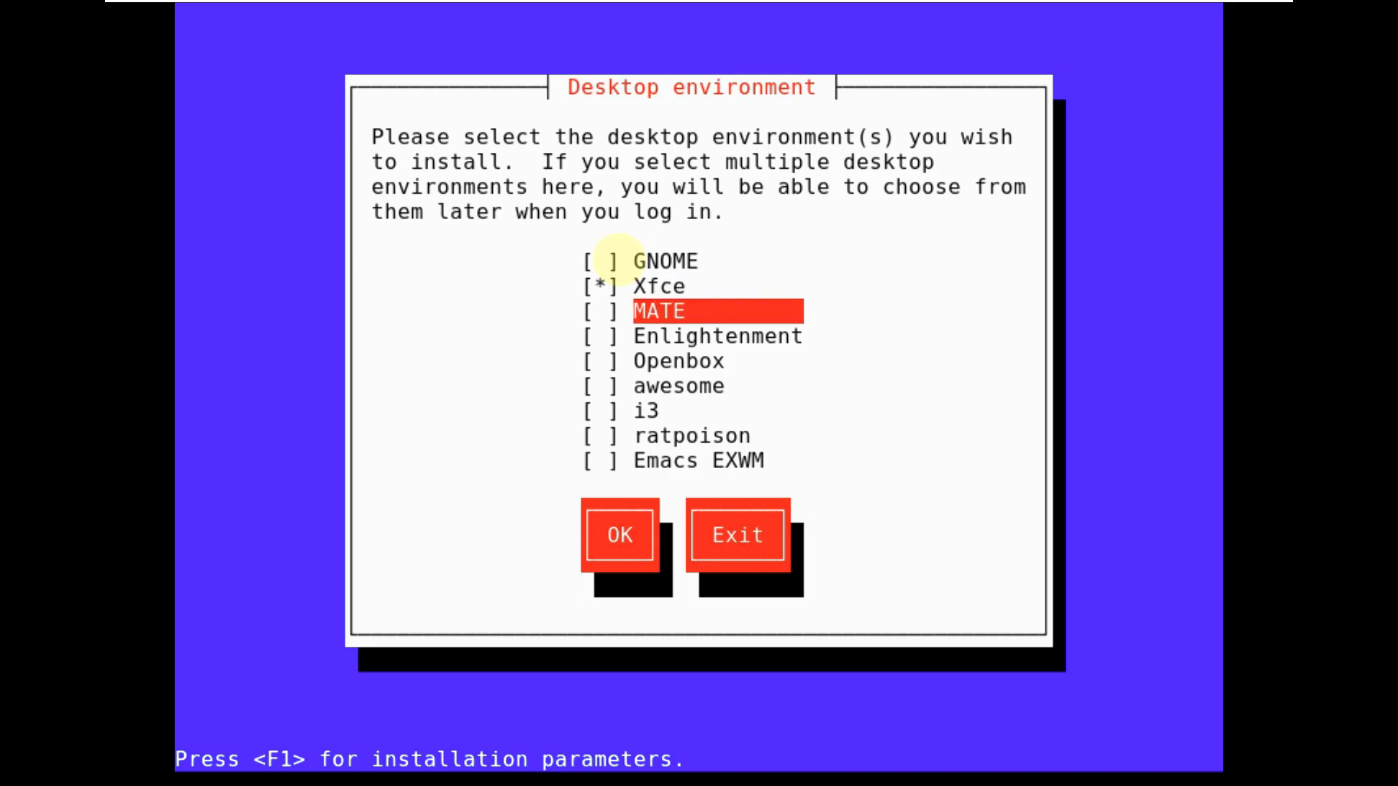
pyautogui.press('Down')
pyautogui.press('Down')
pyautogui.press('Down')
pyautogui.press('Down')
pyautogui.press('Down')
pyautogui.press('Down')
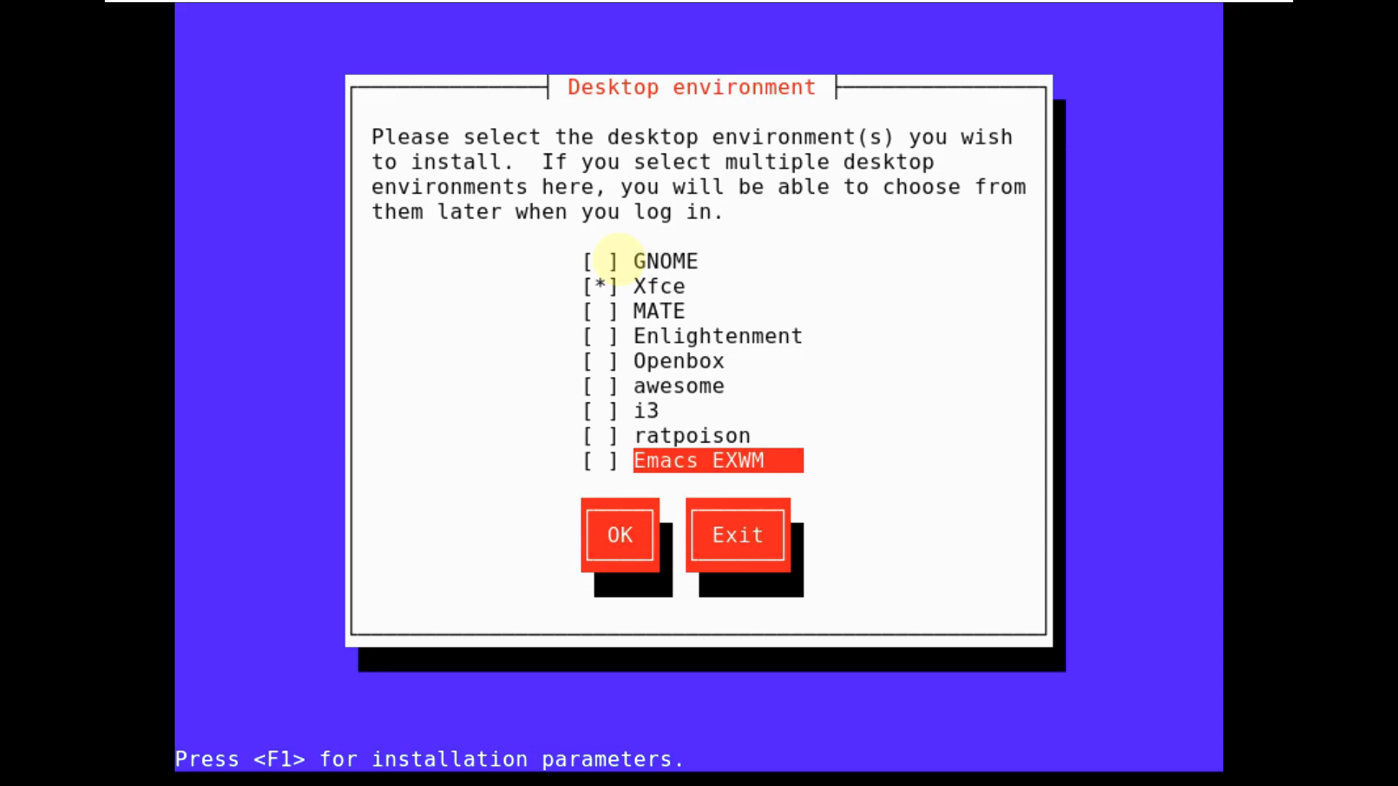
pyautogui.press('Tab')
pyautogui.press('Tab')
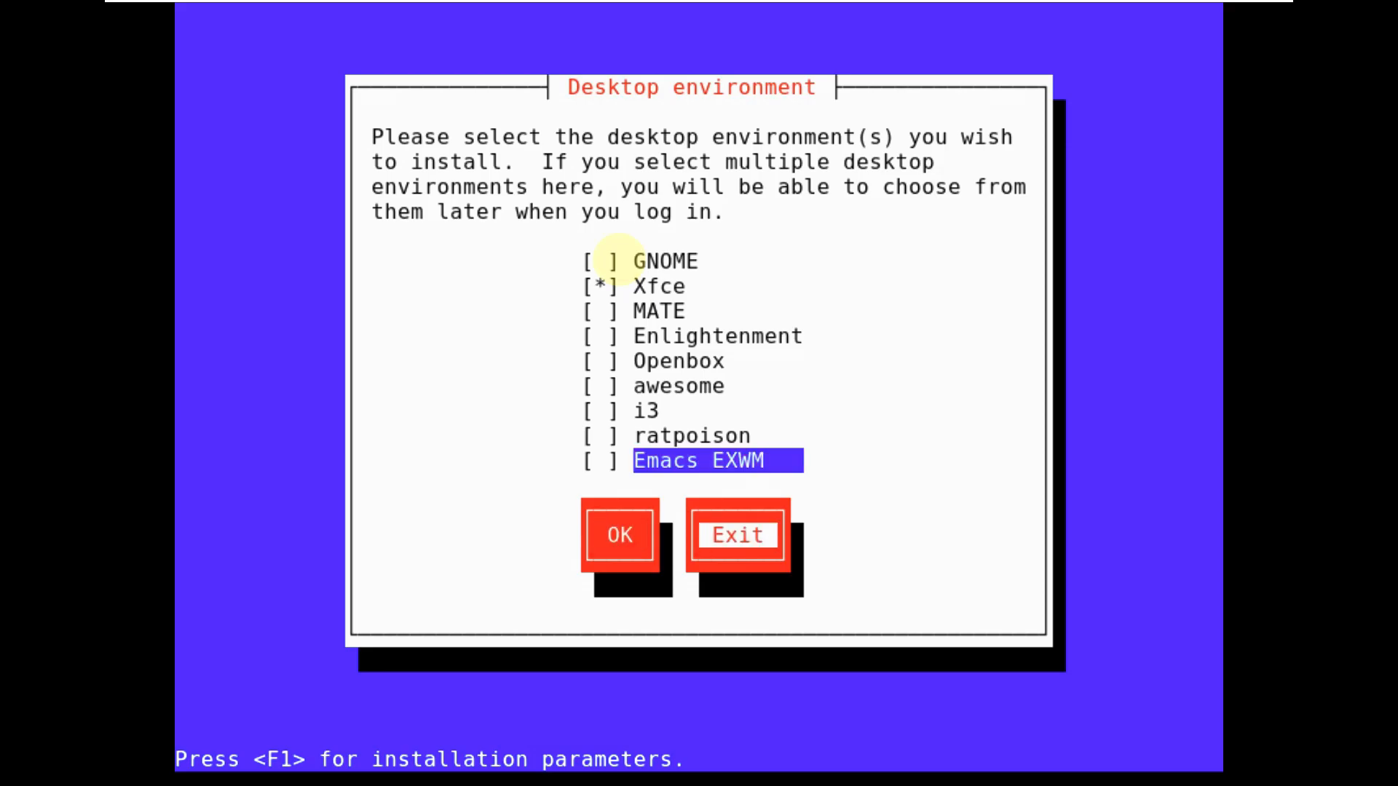
pyautogui.press('Left')
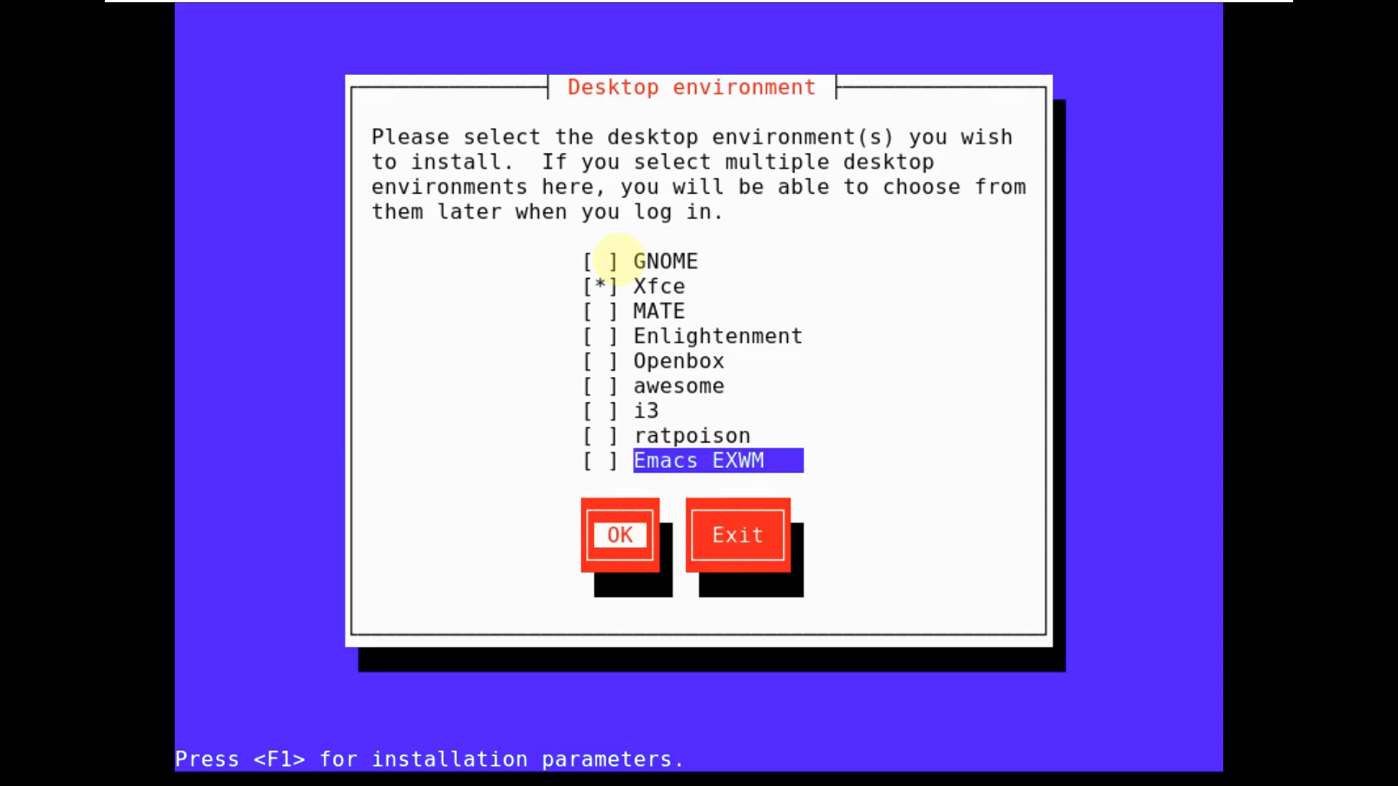
pyautogui.press('Return')
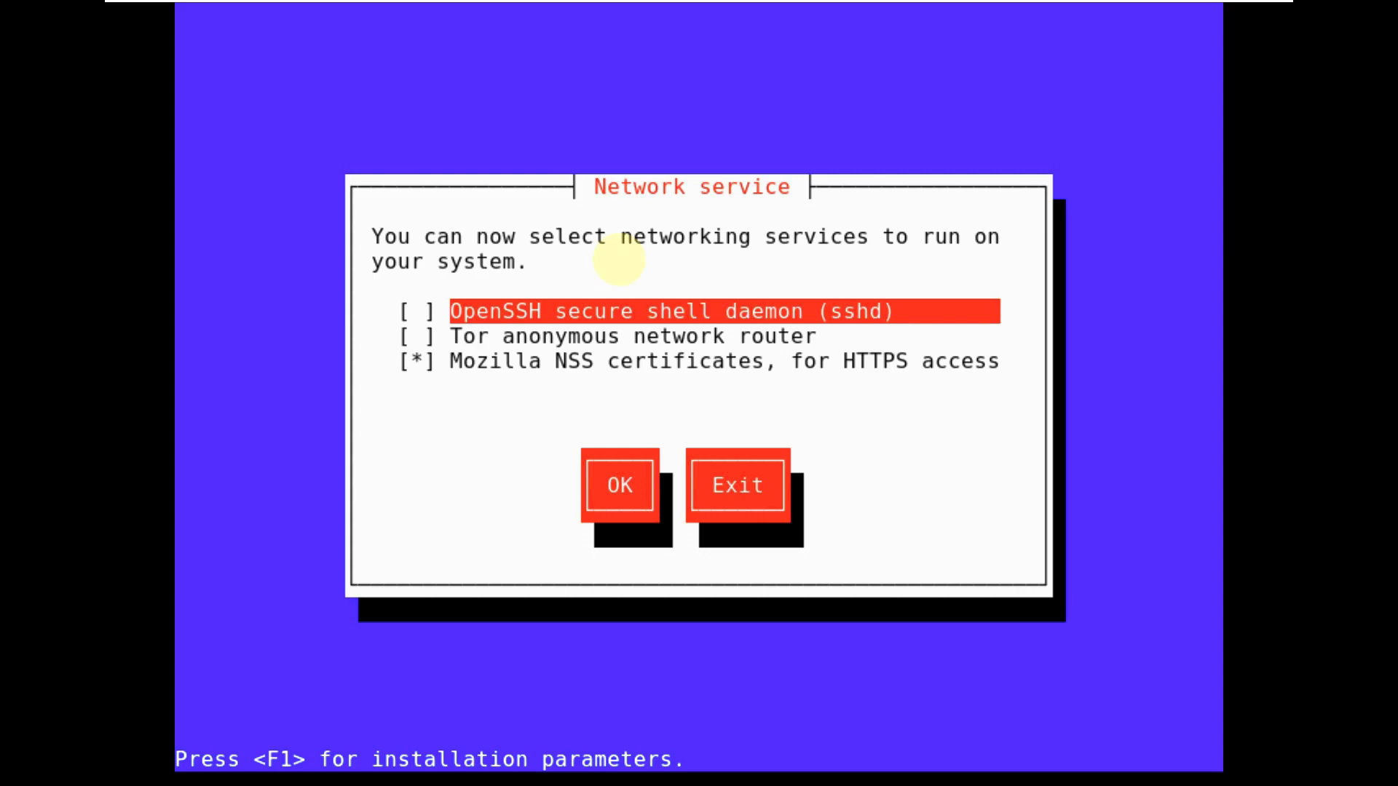
# - Accept the network services with only Mozilla NSS certificates enabled
pyautogui.press('Down')
pyautogui.press('Down')
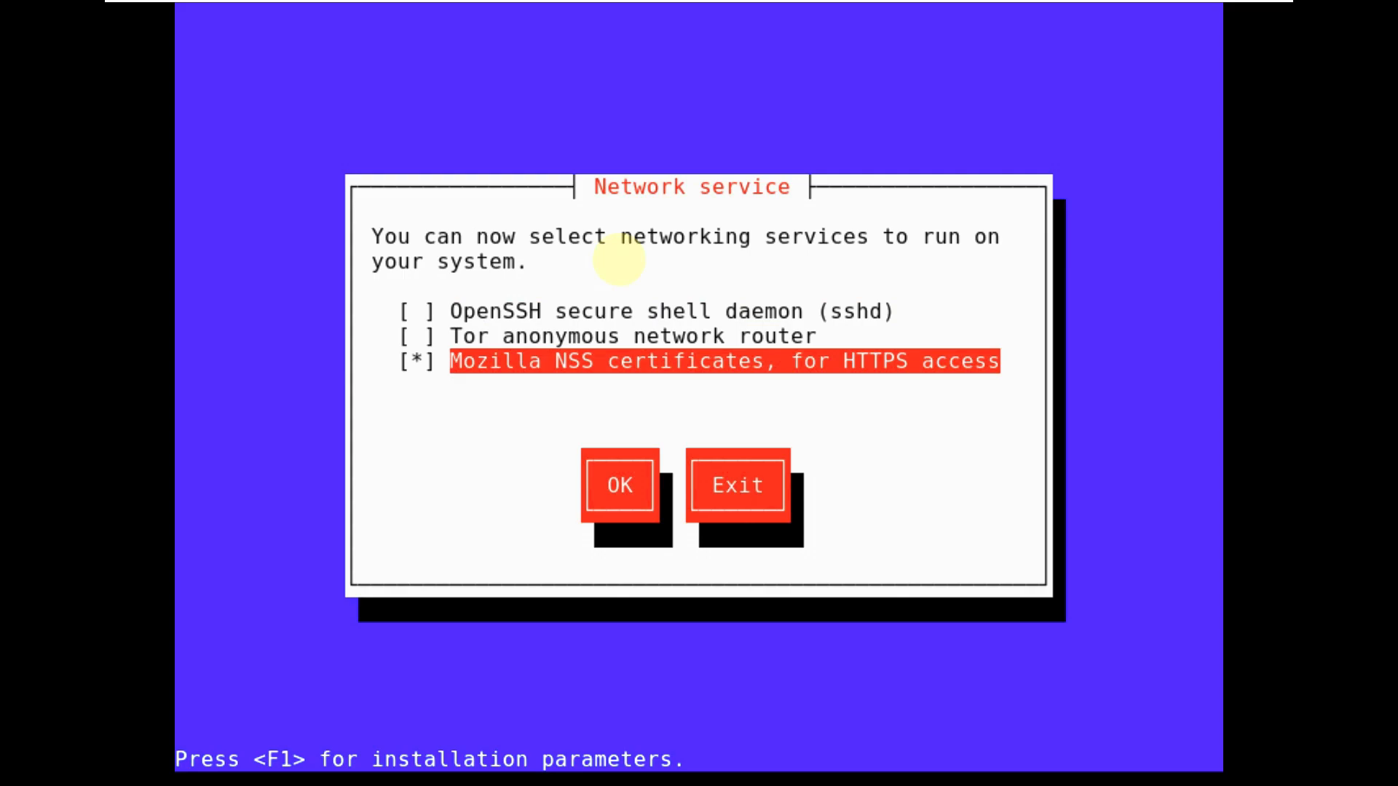
pyautogui.press('Tab')
pyautogui.press('Tab')
pyautogui.press('Left')
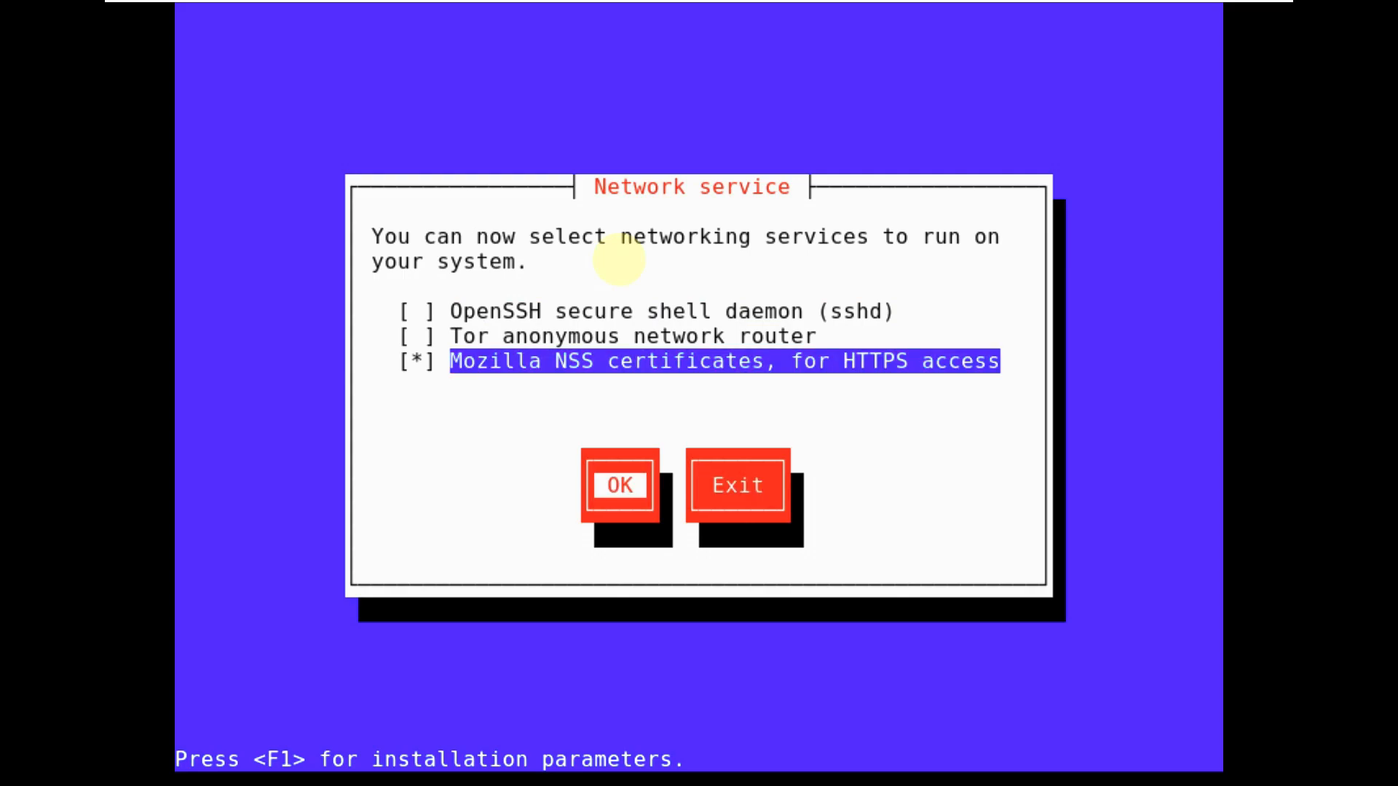
pyautogui.press('Return')
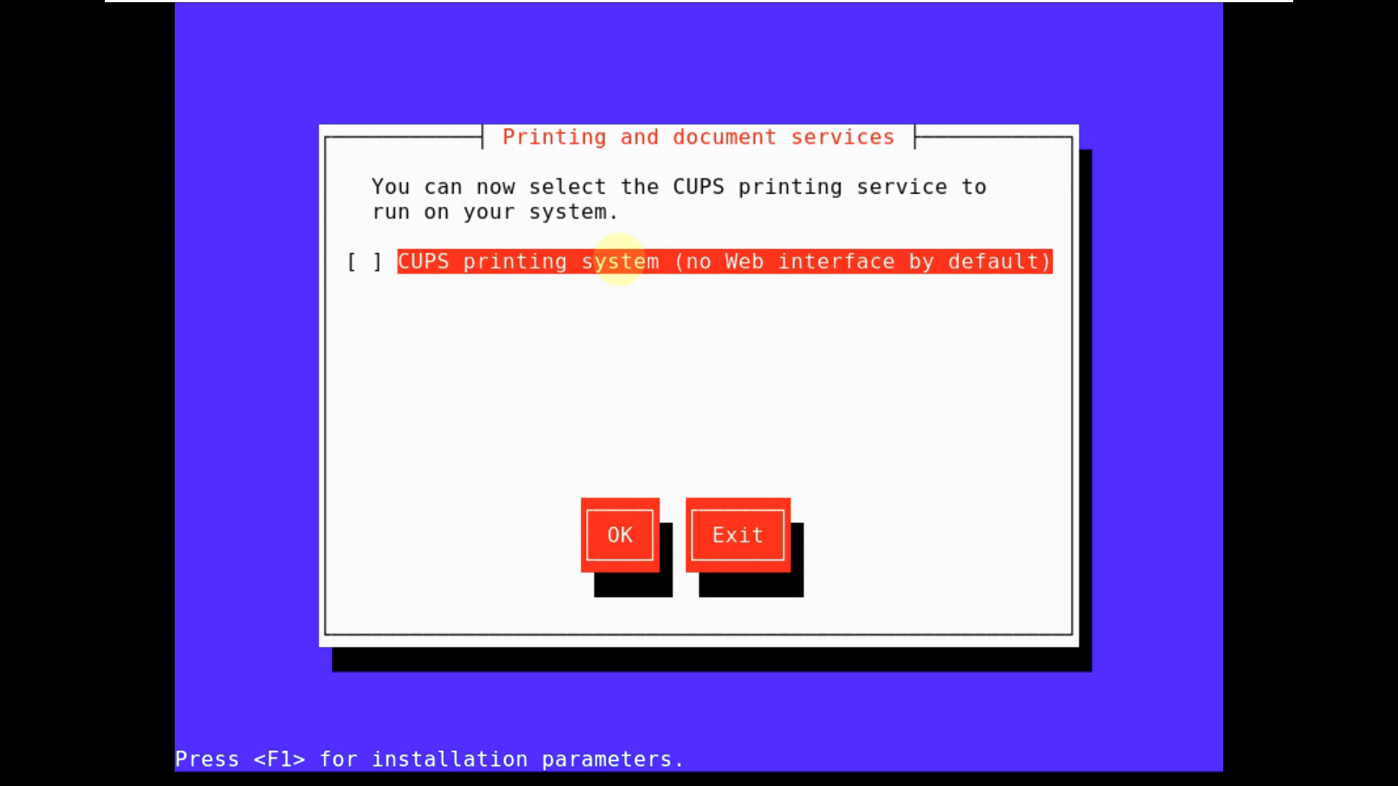
# - Skip CUPS printing and choose guided partitioning of the whole 42.9GB VMware disk
pyautogui.press('Tab')
pyautogui.press('Return')
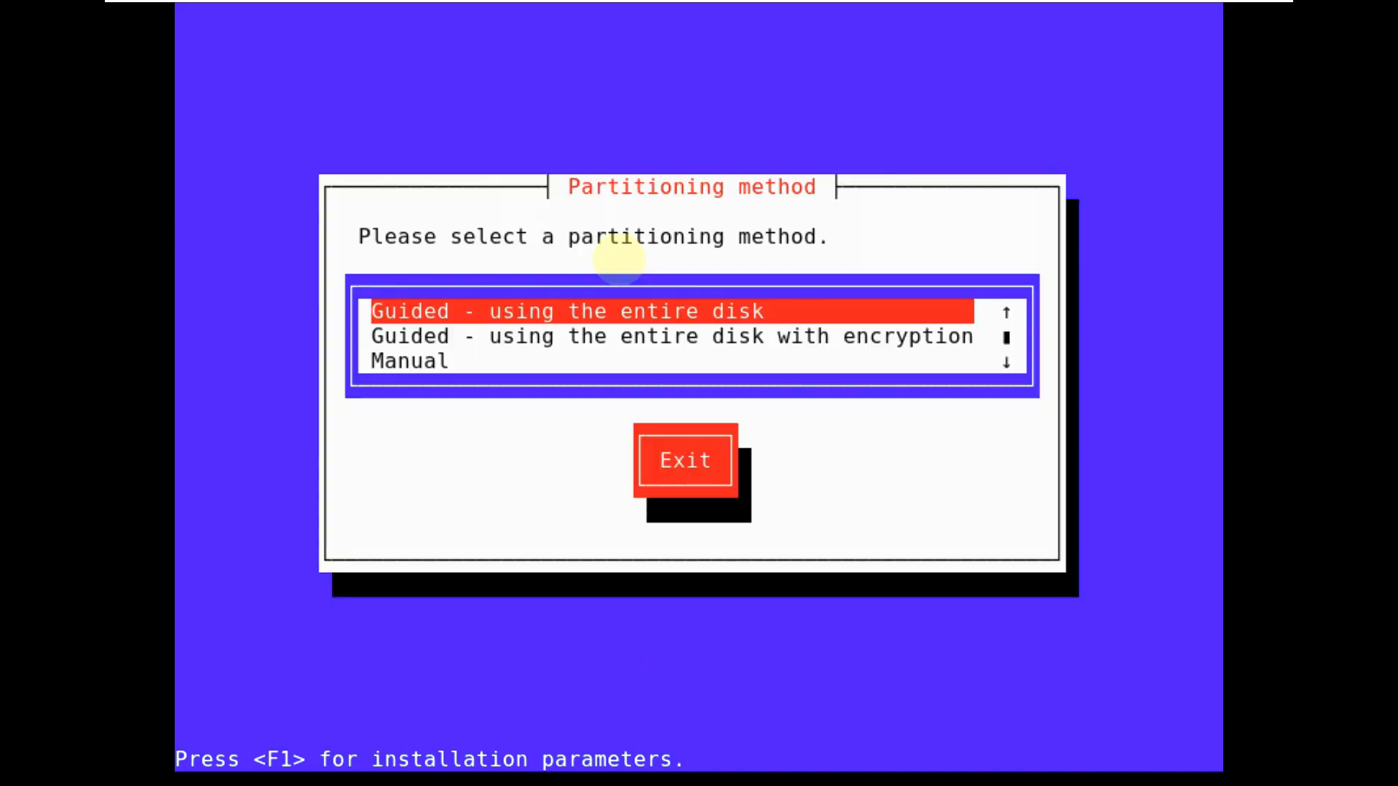
pyautogui.press('Down')
pyautogui.press('Down')
pyautogui.press('Up')
pyautogui.press('Up')
pyautogui.press('Return')
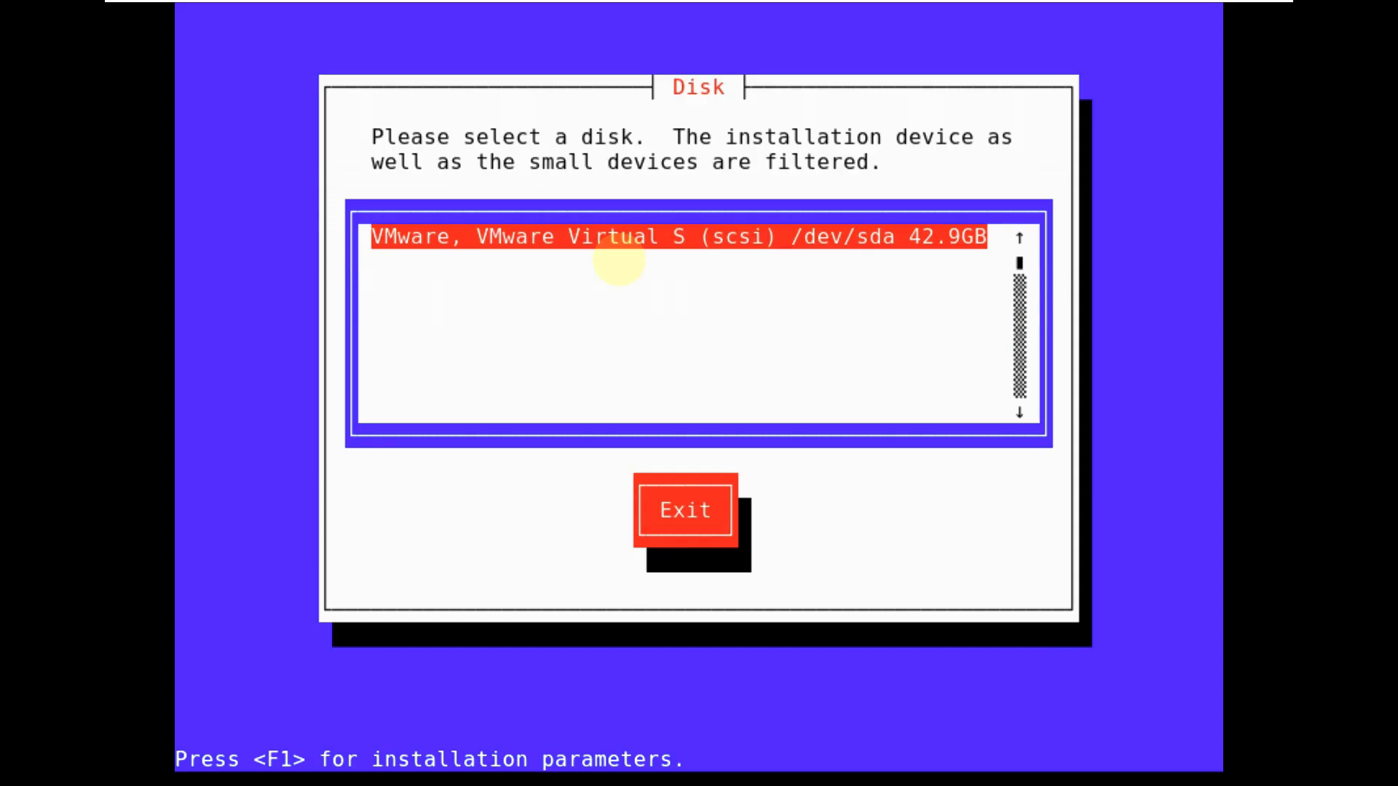
pyautogui.press('Return')
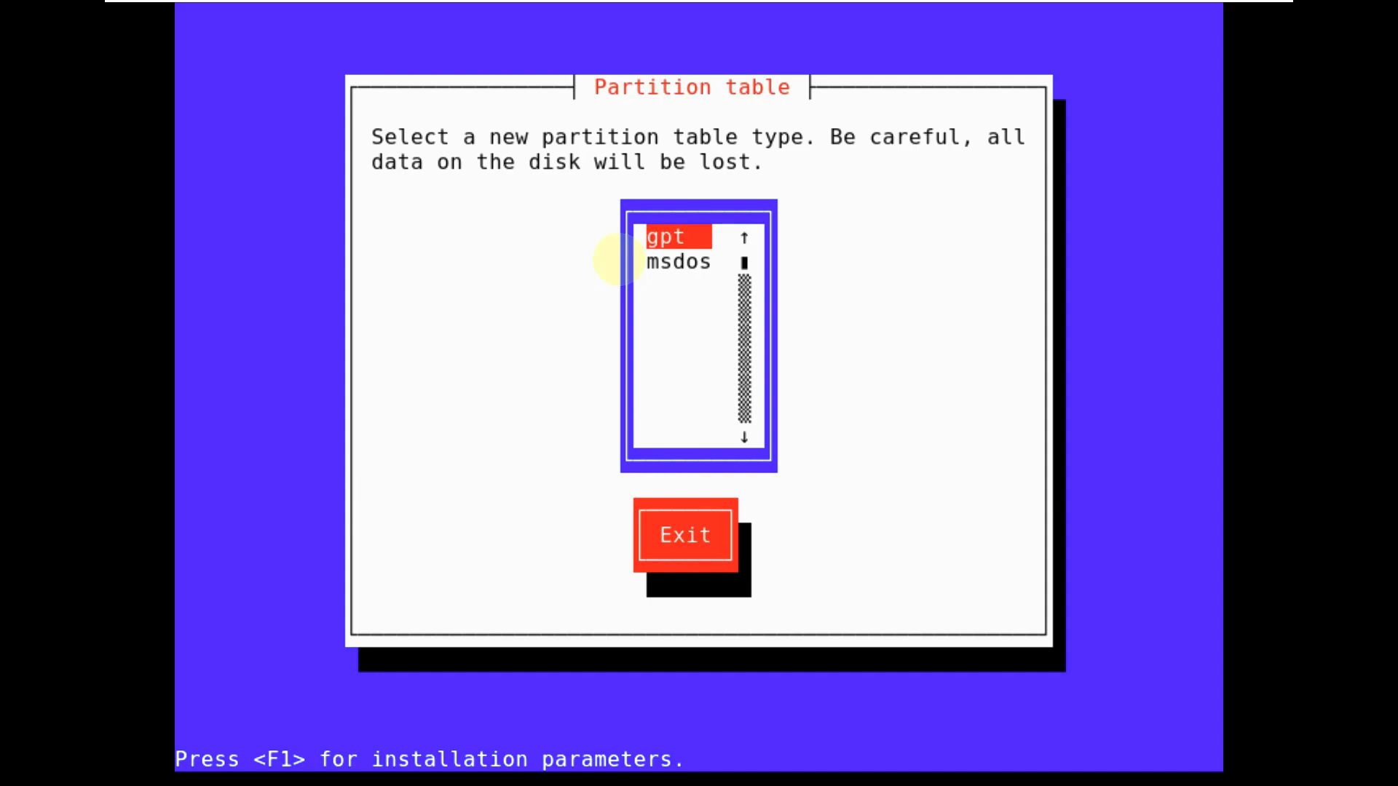
# - Create a new gpt partition table on the disk
pyautogui.press('Down')
pyautogui.press('Up')
pyautogui.press('Down')
pyautogui.press('Up')
pyautogui.press('Down')
pyautogui.press('Up')
pyautogui.press('Return')
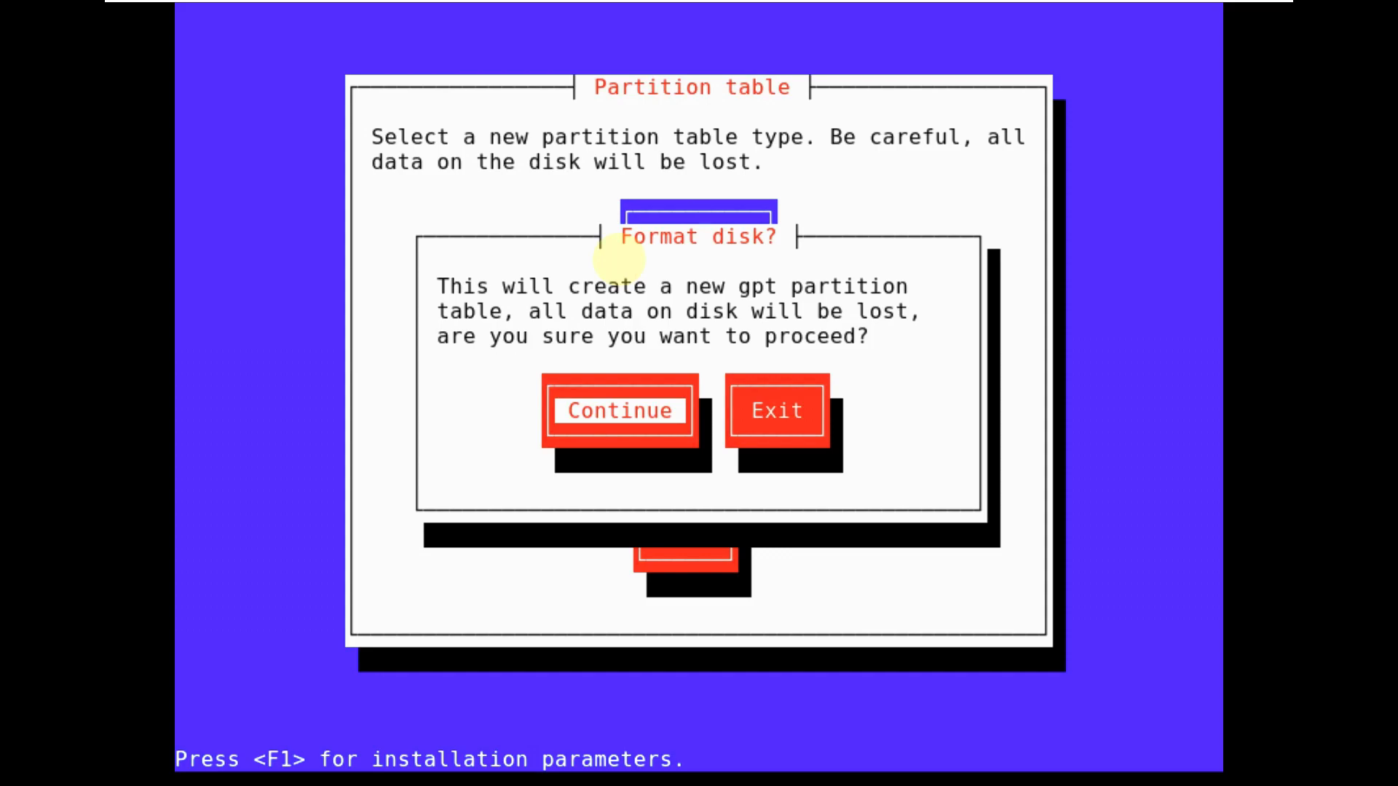
pyautogui.press('Return')
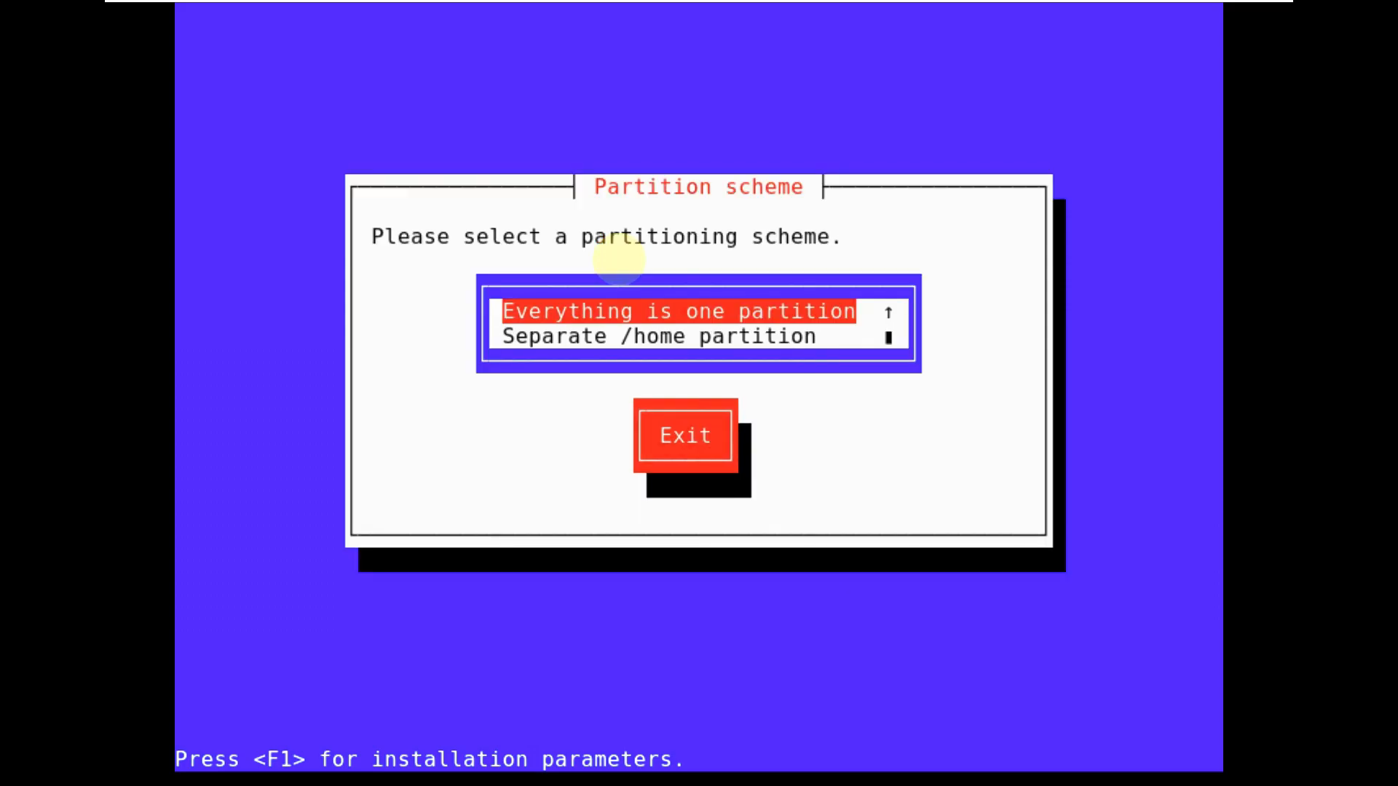
# - Keep everything in one partition and format the bios_grub, swap and ext4 root partitions
pyautogui.press('Return')
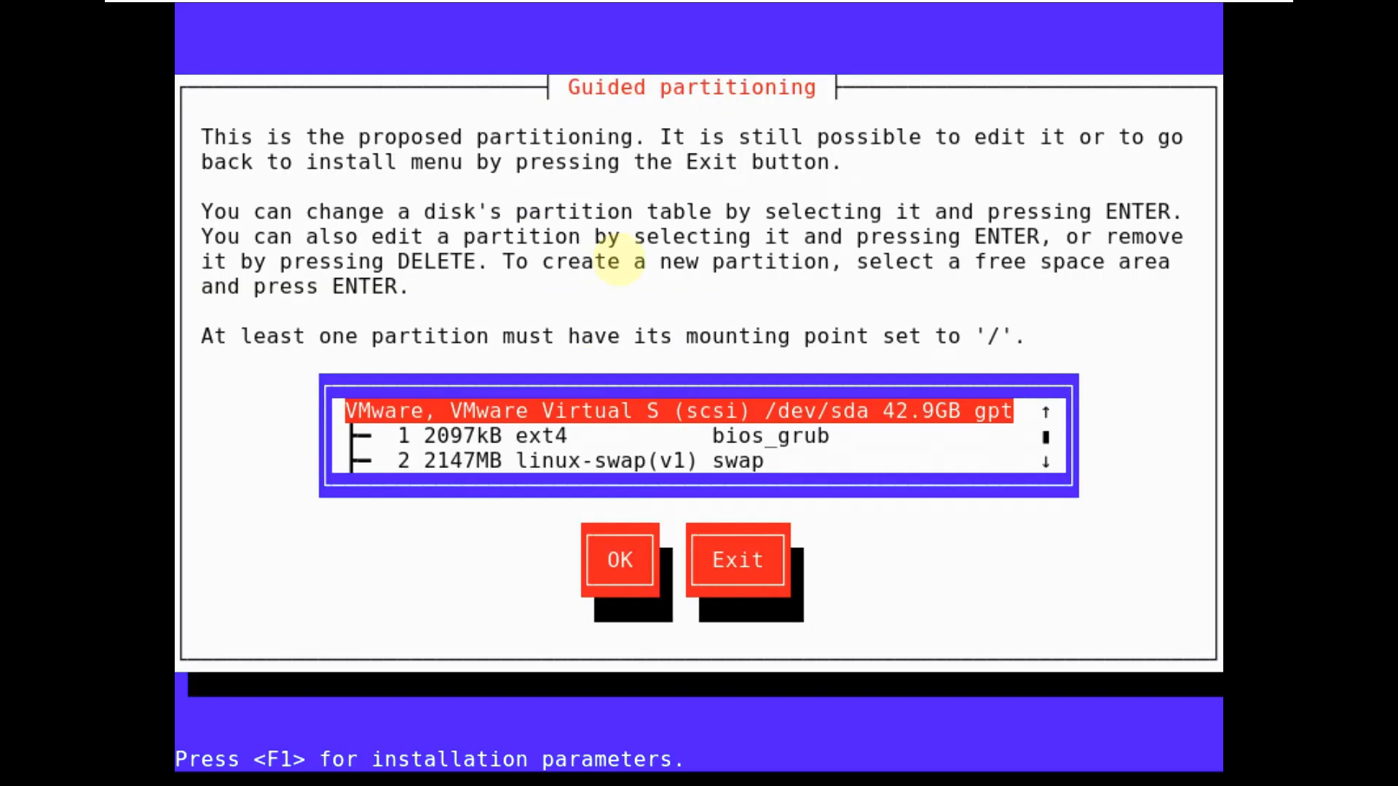
pyautogui.press('Down')
pyautogui.press('Down')
pyautogui.press('Down')
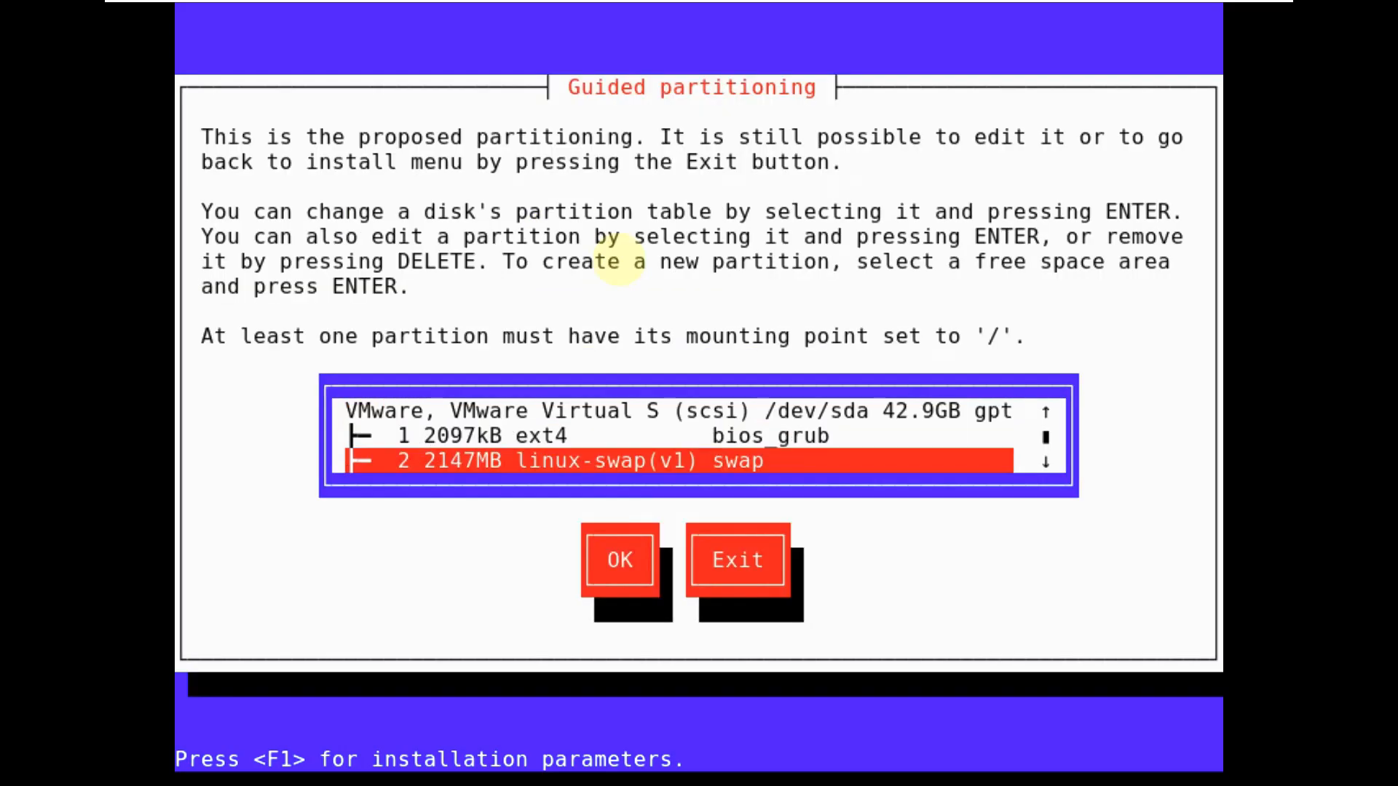
pyautogui.press('Tab')
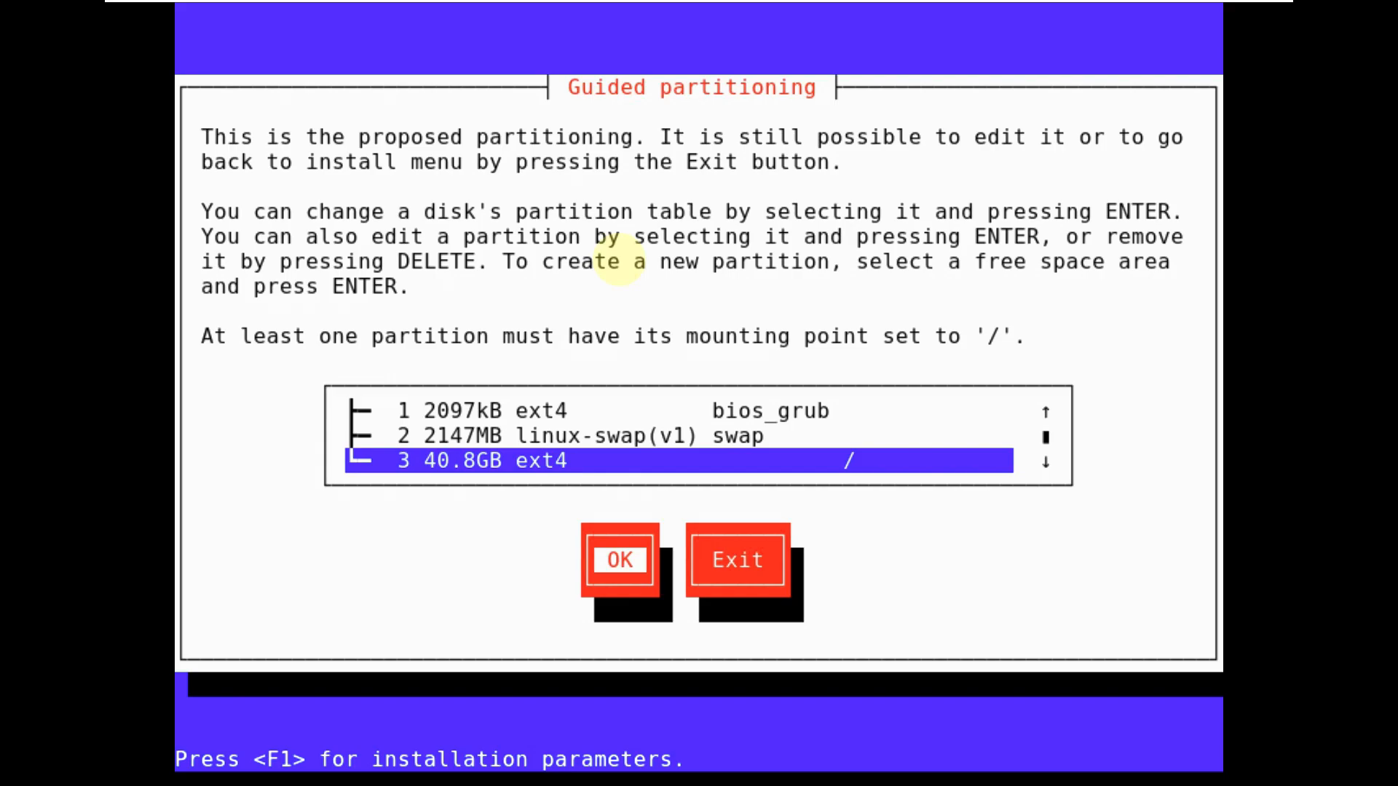
pyautogui.press('Return')
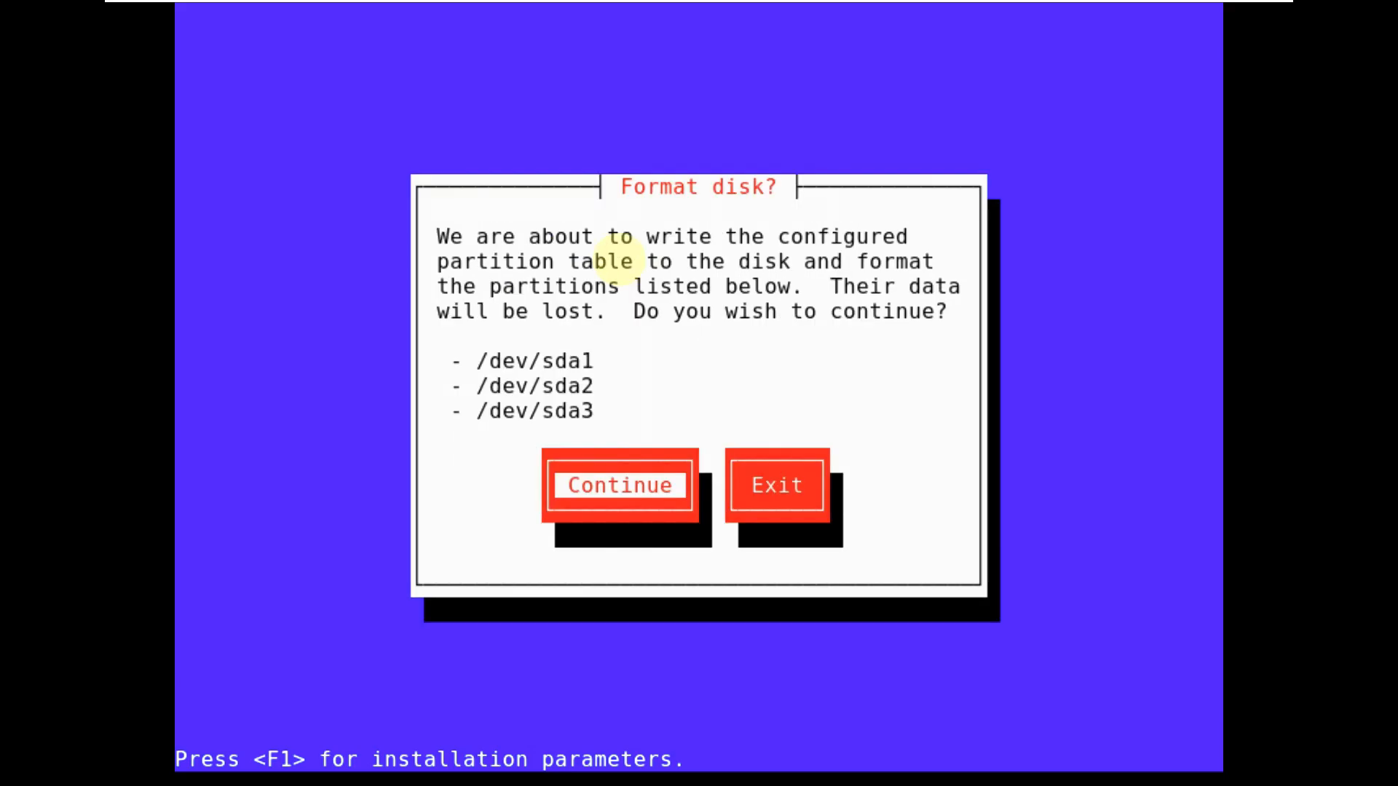
pyautogui.press('Return')
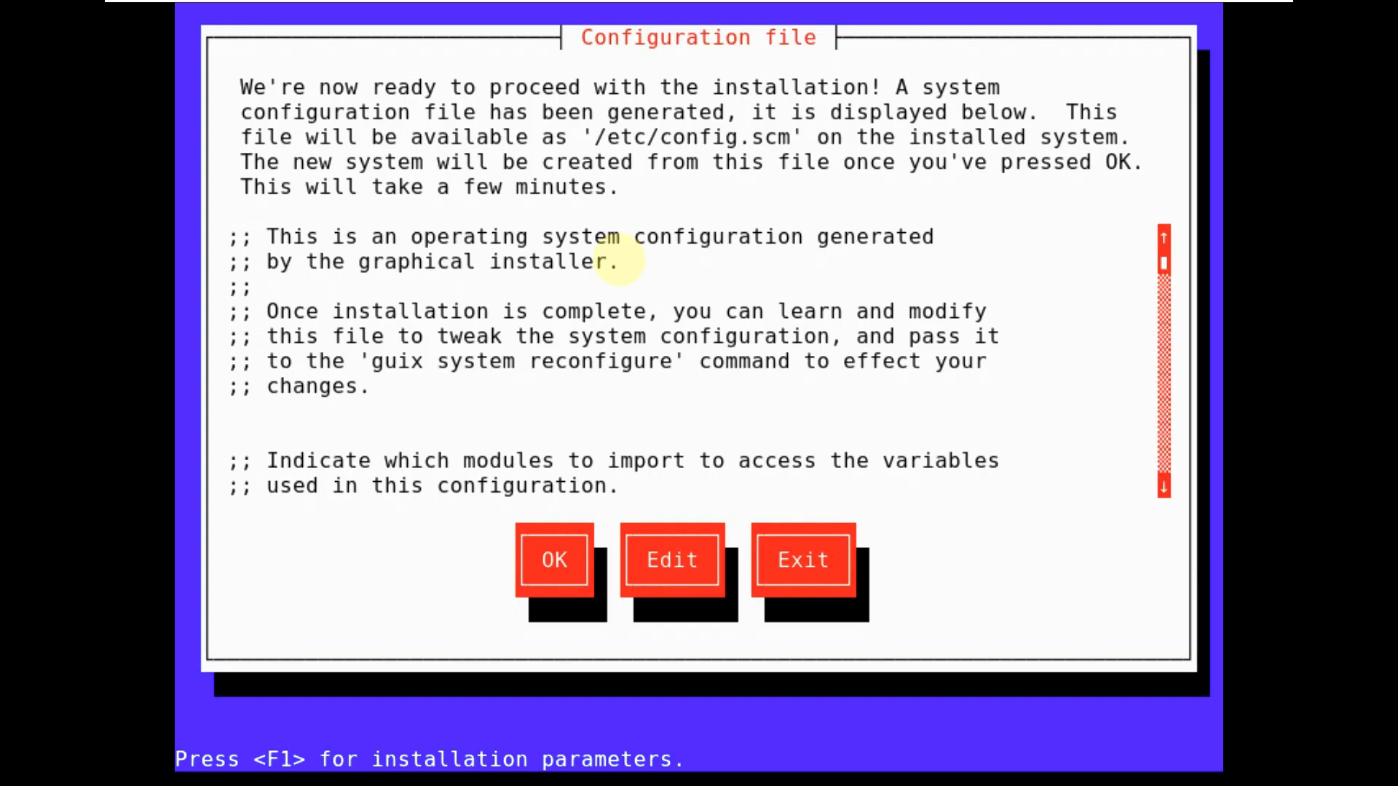
# - Accept the generated configuration file, install the system, and continue once installation finishes
pyautogui.press('Tab')
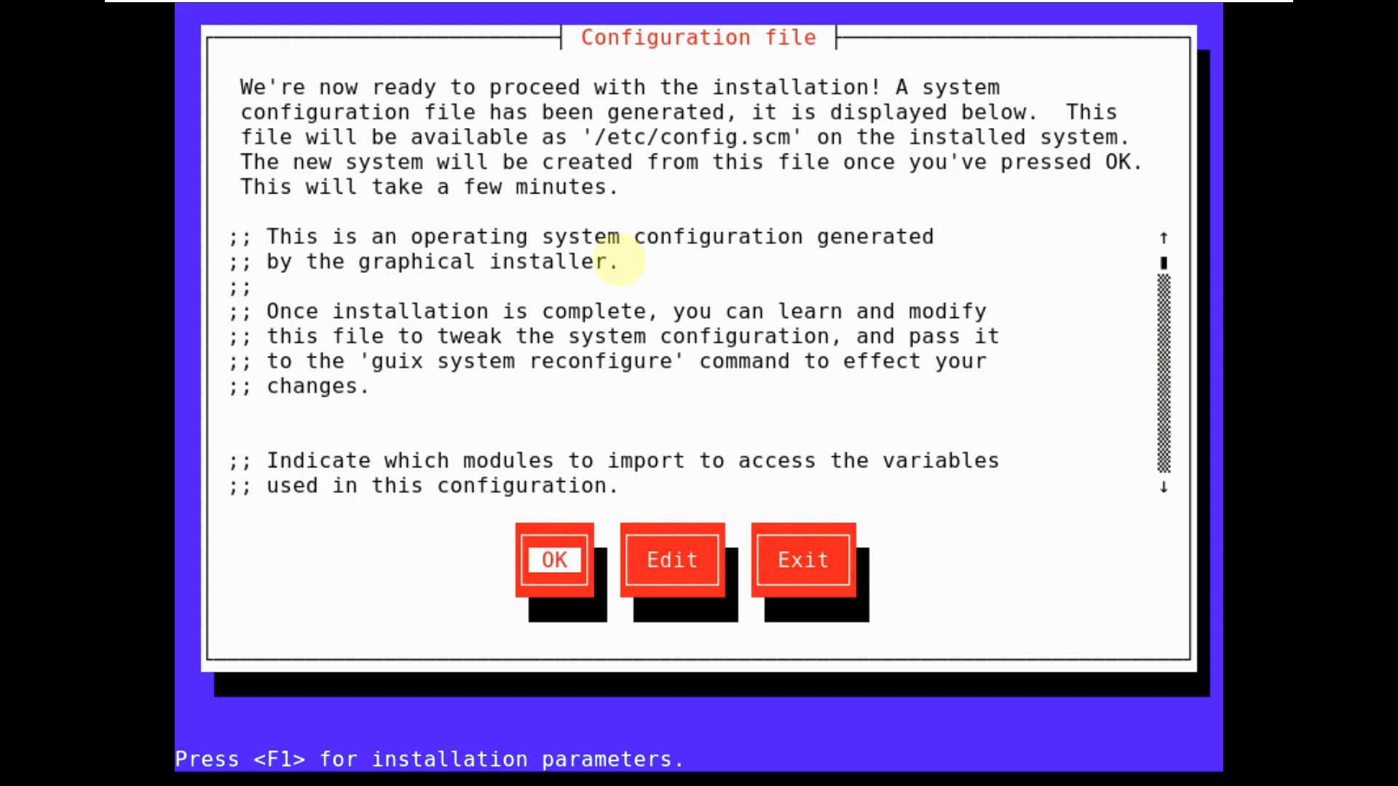
pyautogui.press('Return')
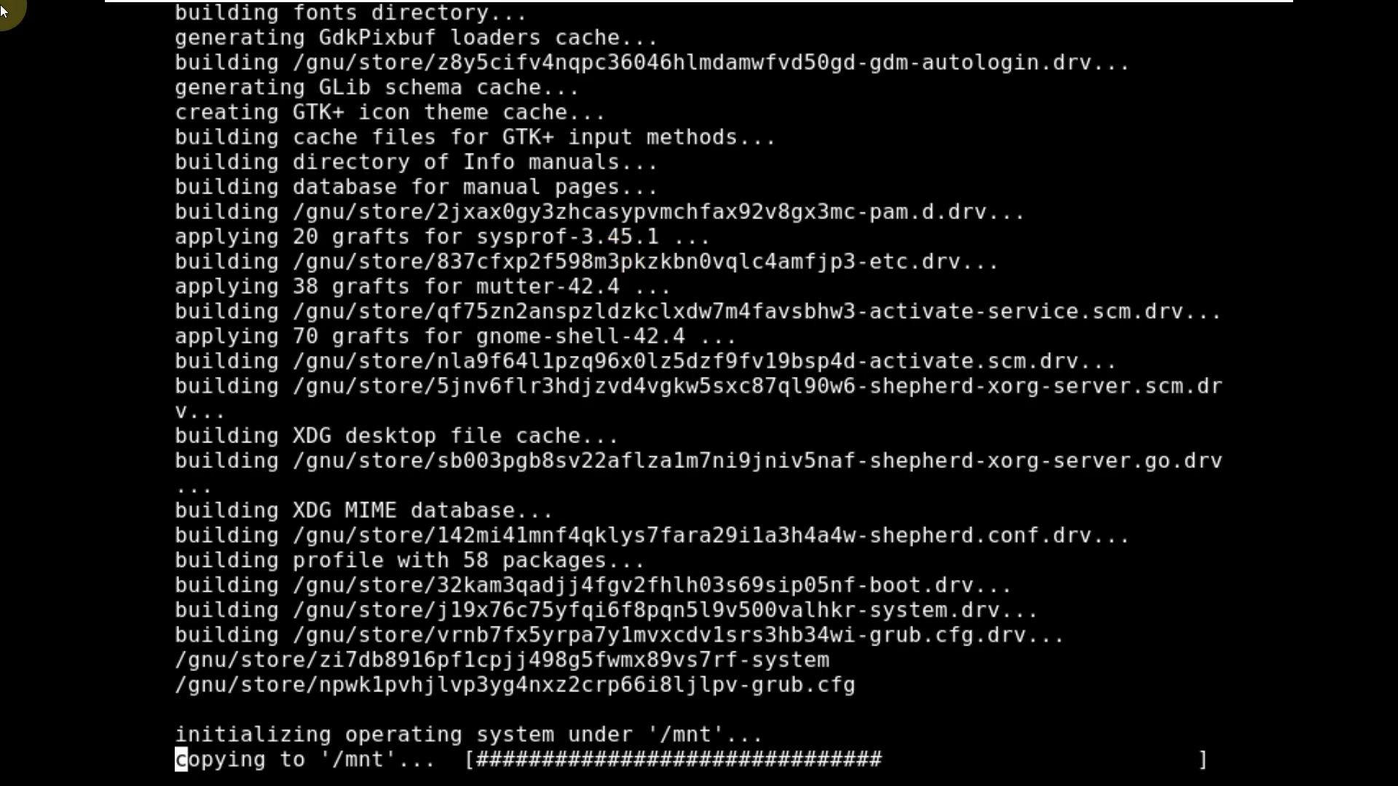
pyautogui.press('Return')
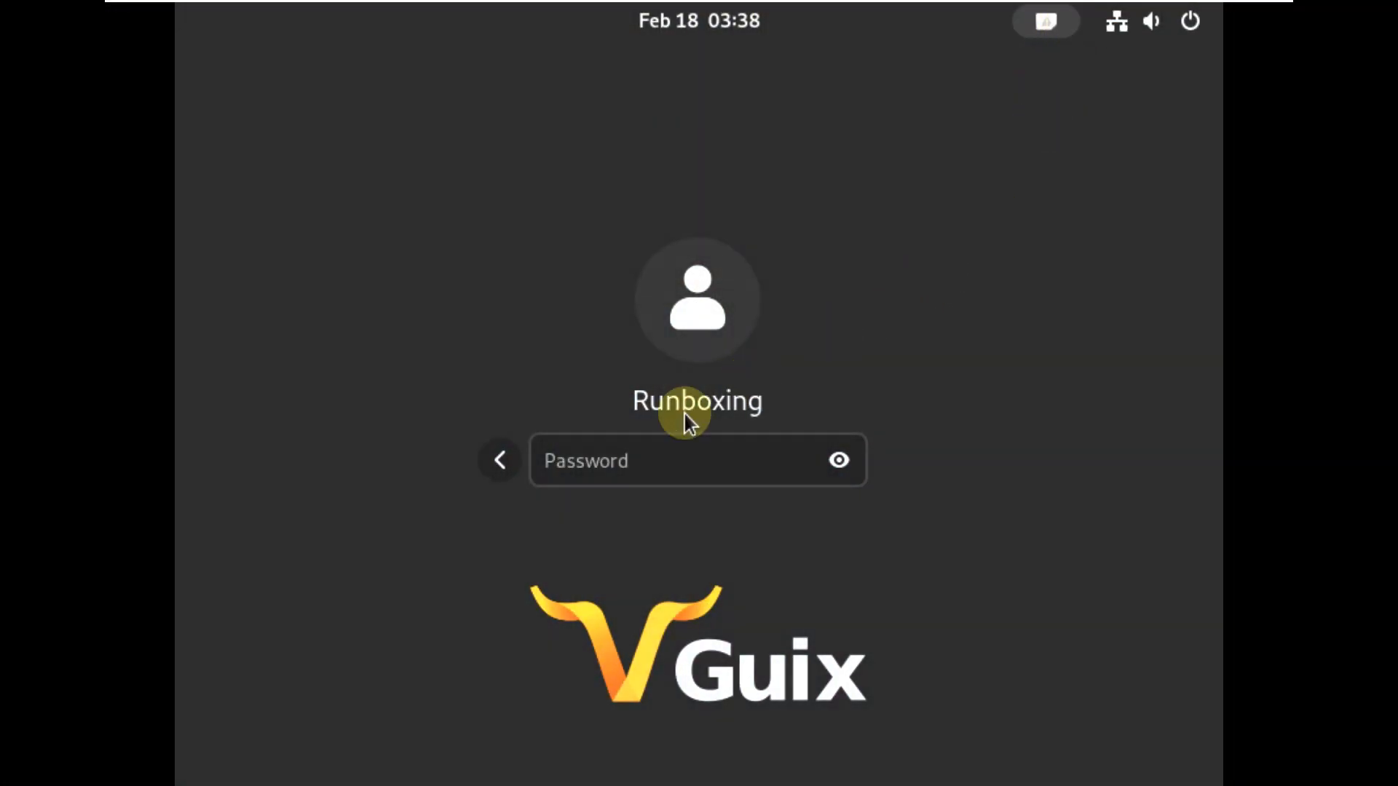
# - Log in with the account password and glance at the desktop's context menu
pyautogui.click(653, 463)
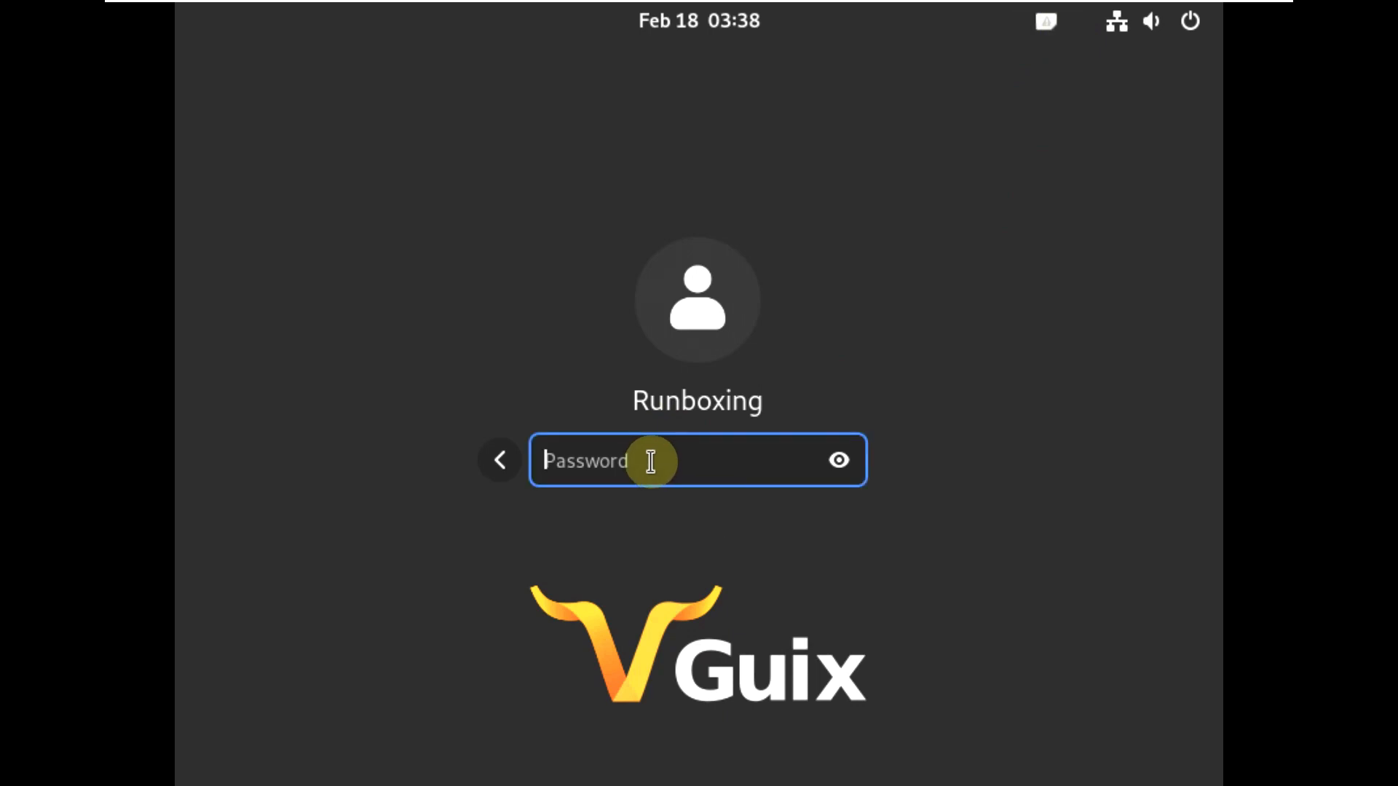
pyautogui.press('Return')
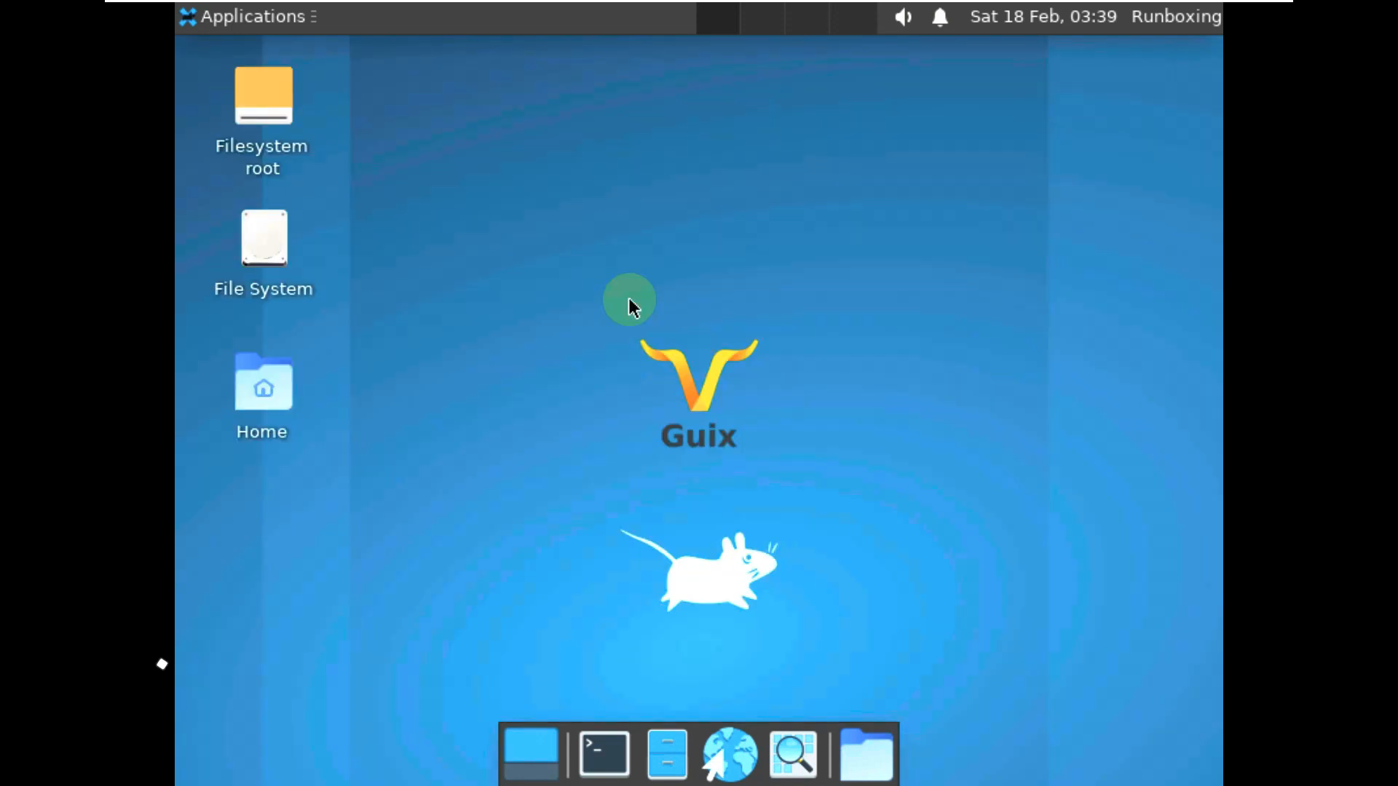
pyautogui.rightClick(447, 193)
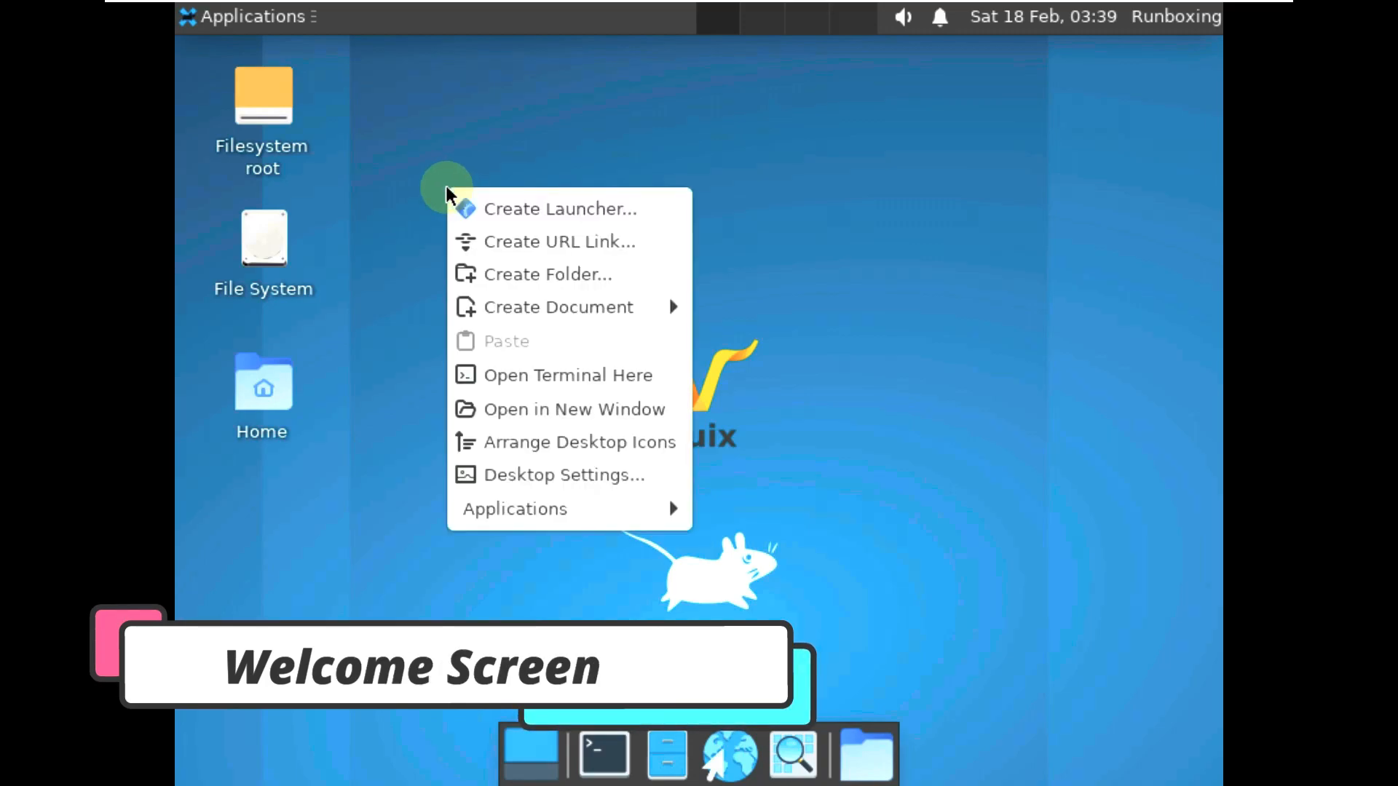
pyautogui.click(277, 32)
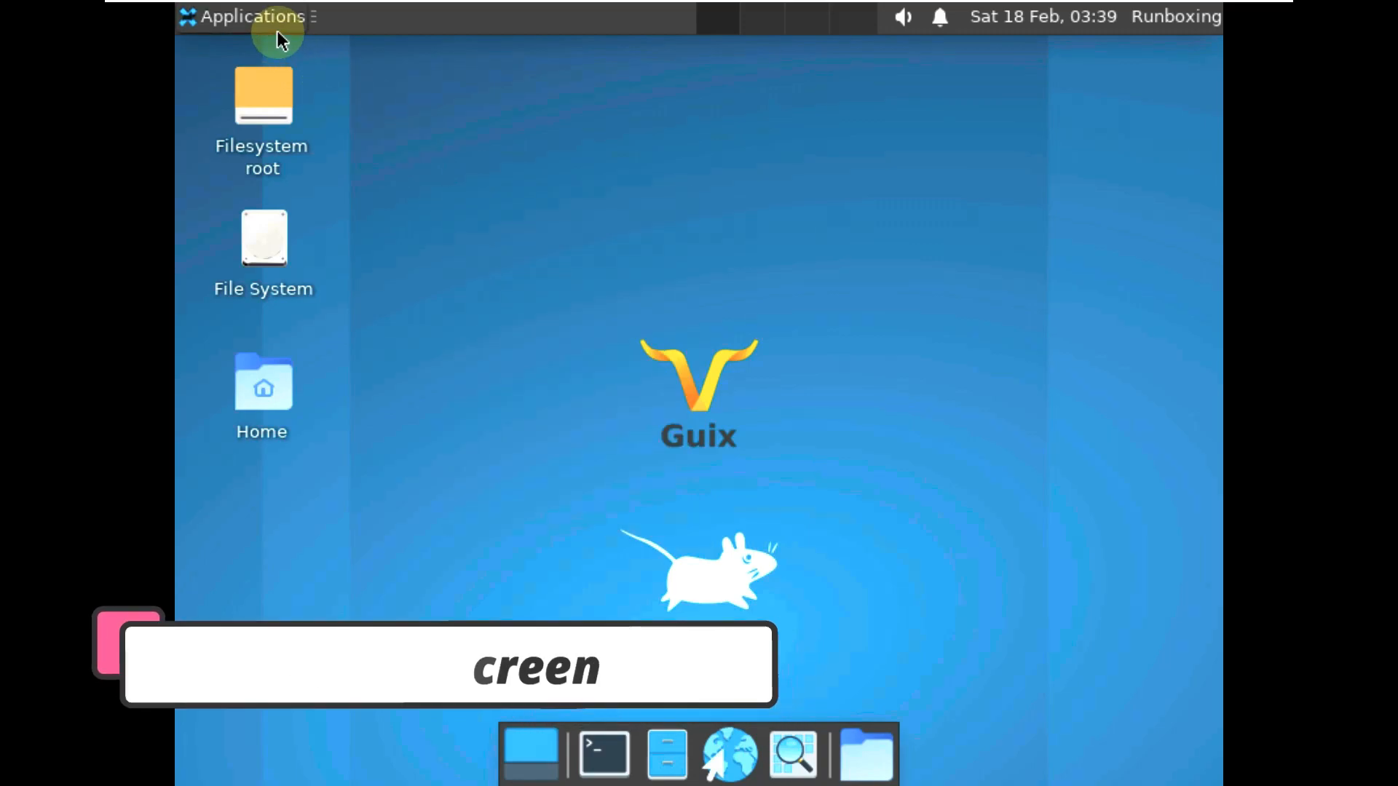
# - Set the screen resolution to 1920x1080 in Display settings, apply it and keep it
pyautogui.click(278, 32)
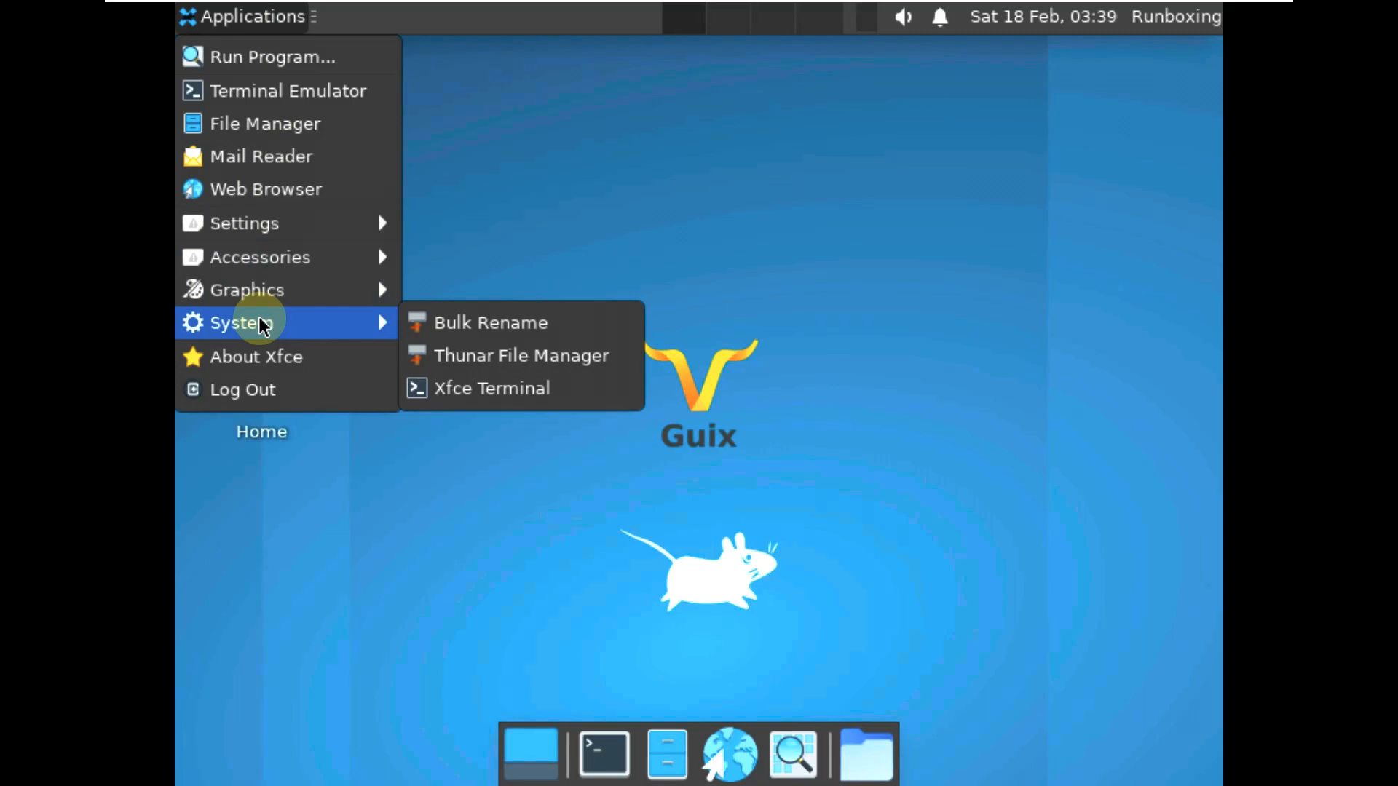
pyautogui.moveTo(334, 229)
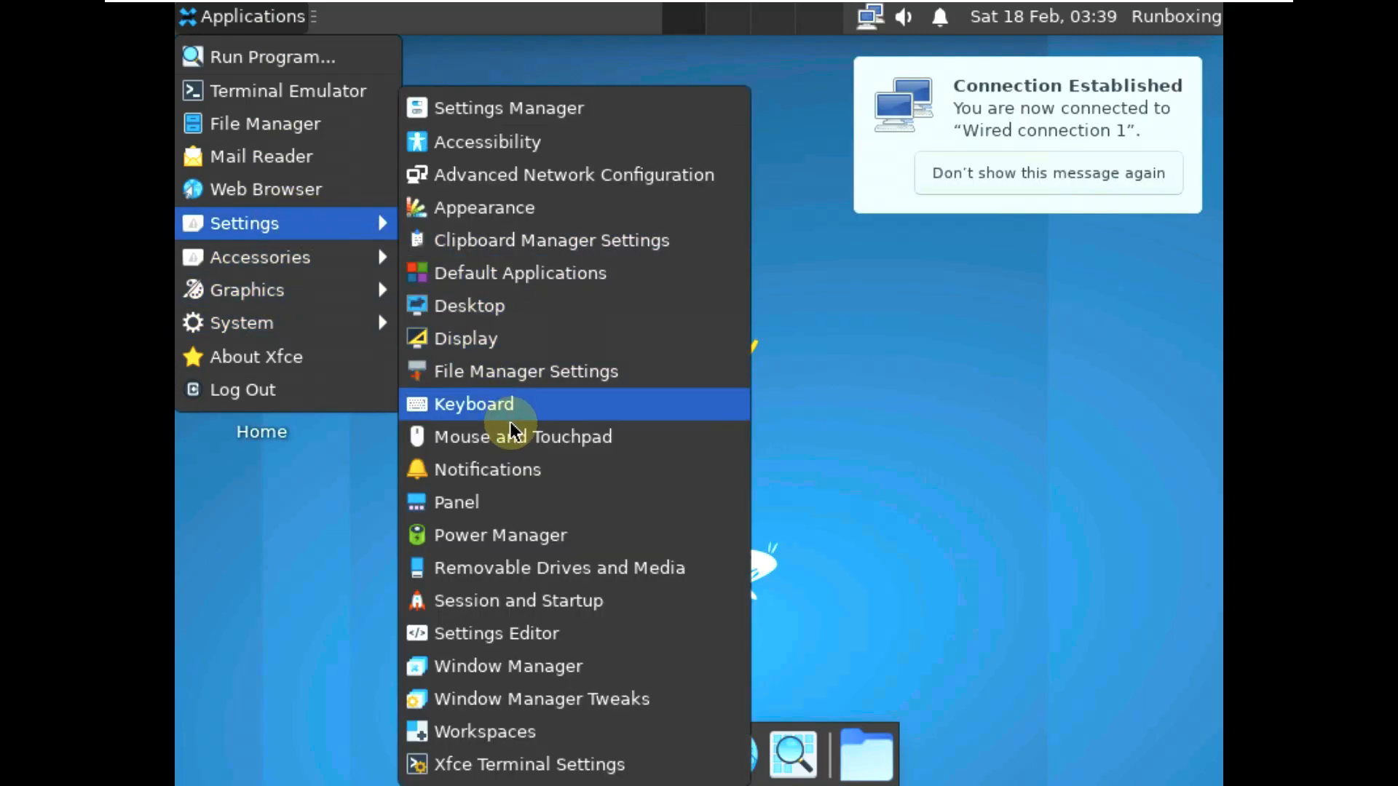
pyautogui.click(486, 339)
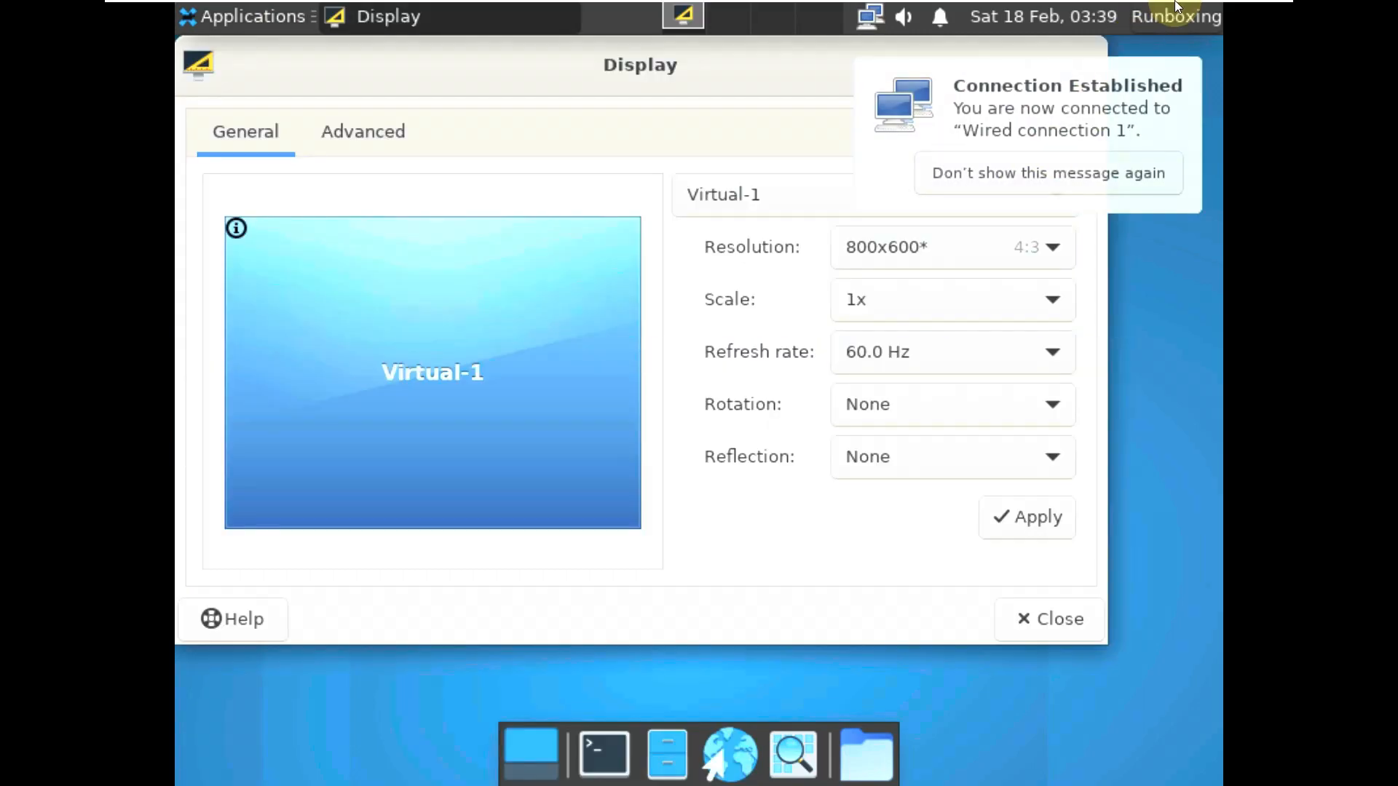
pyautogui.click(699, 13)
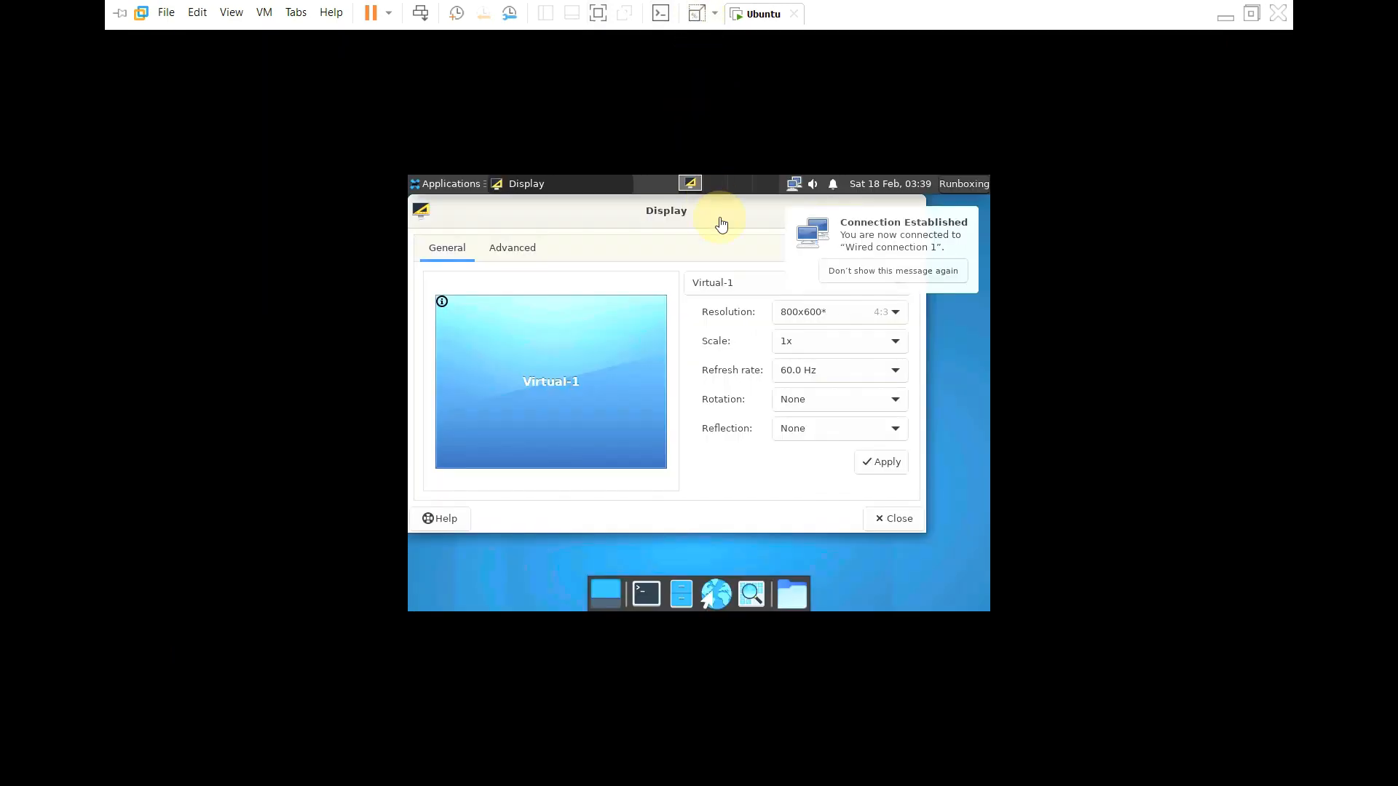
pyautogui.click(817, 313)
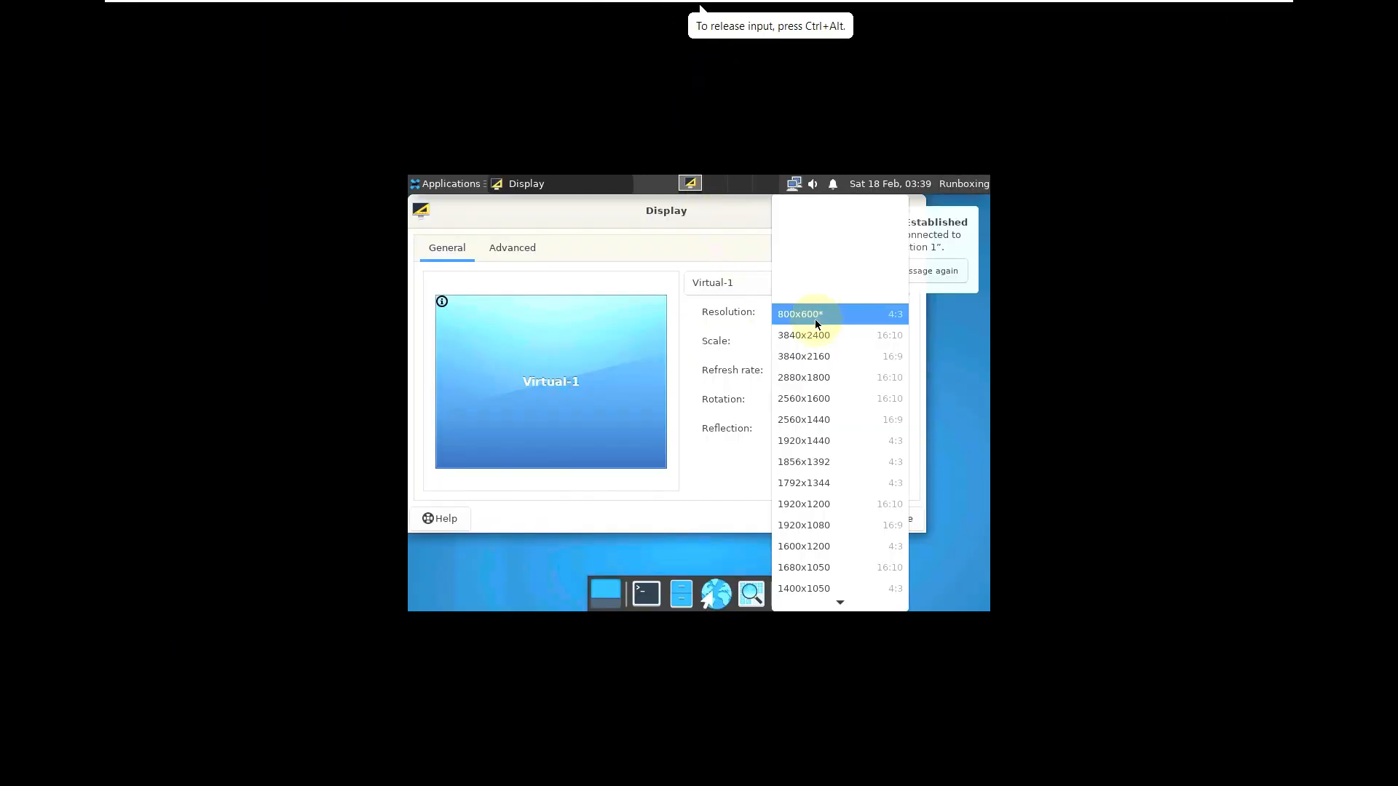
pyautogui.click(833, 521)
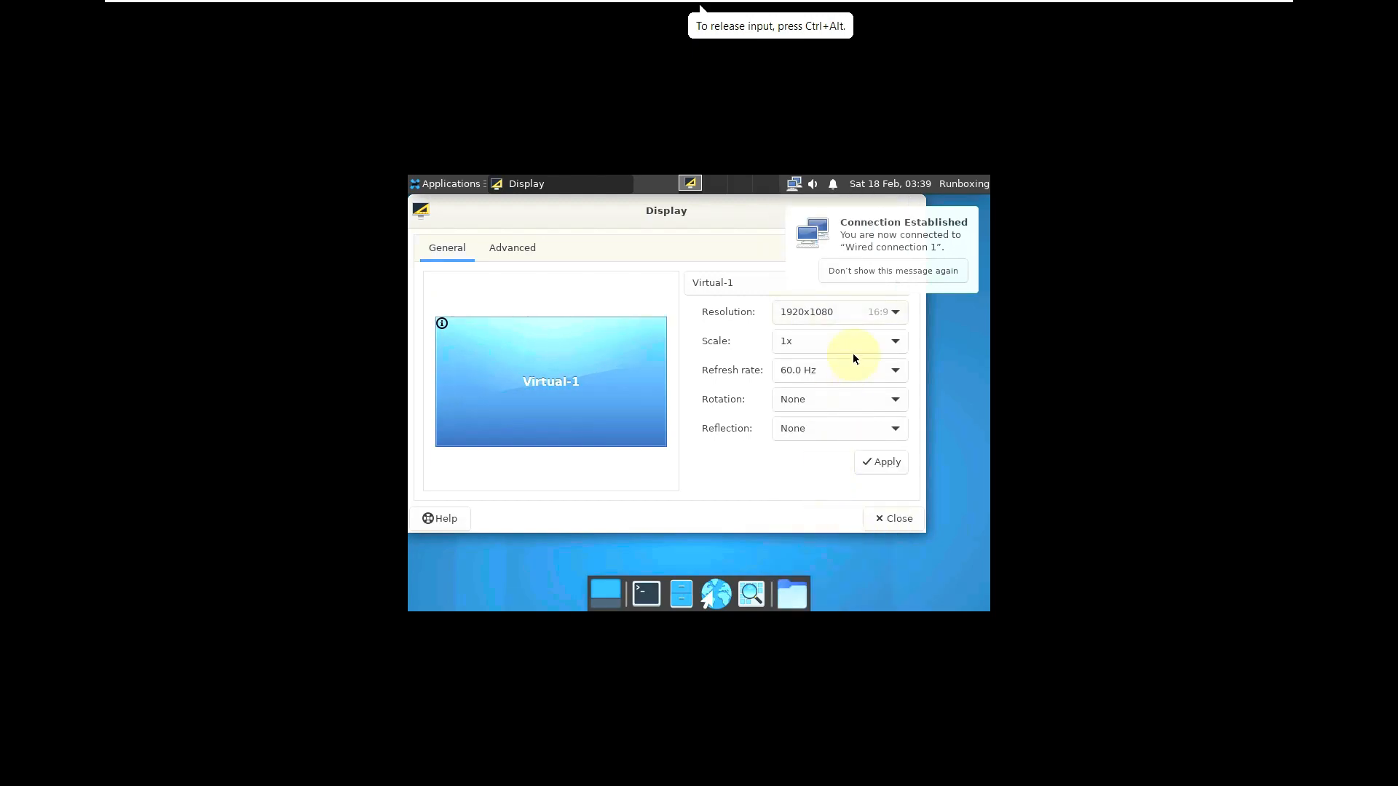
pyautogui.click(879, 463)
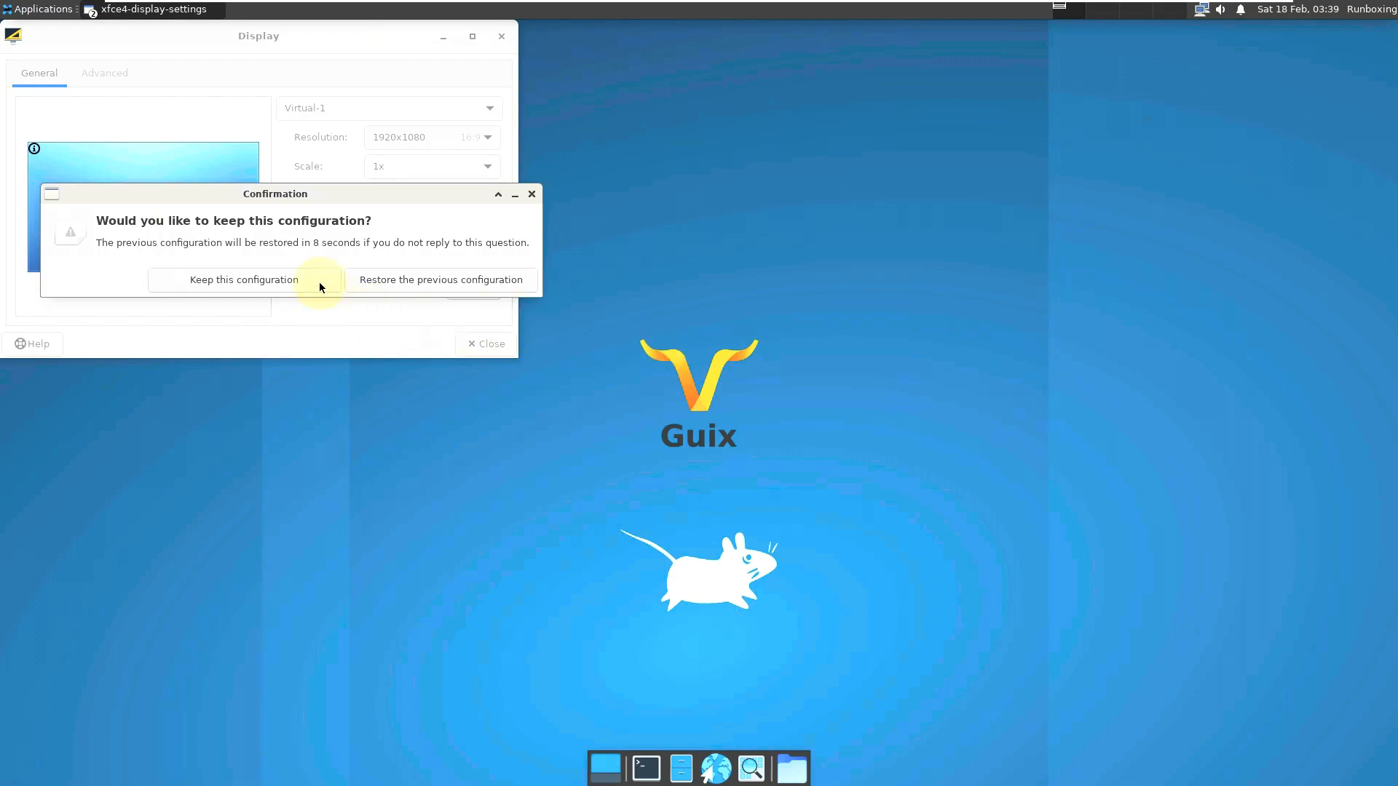
pyautogui.click(318, 282)
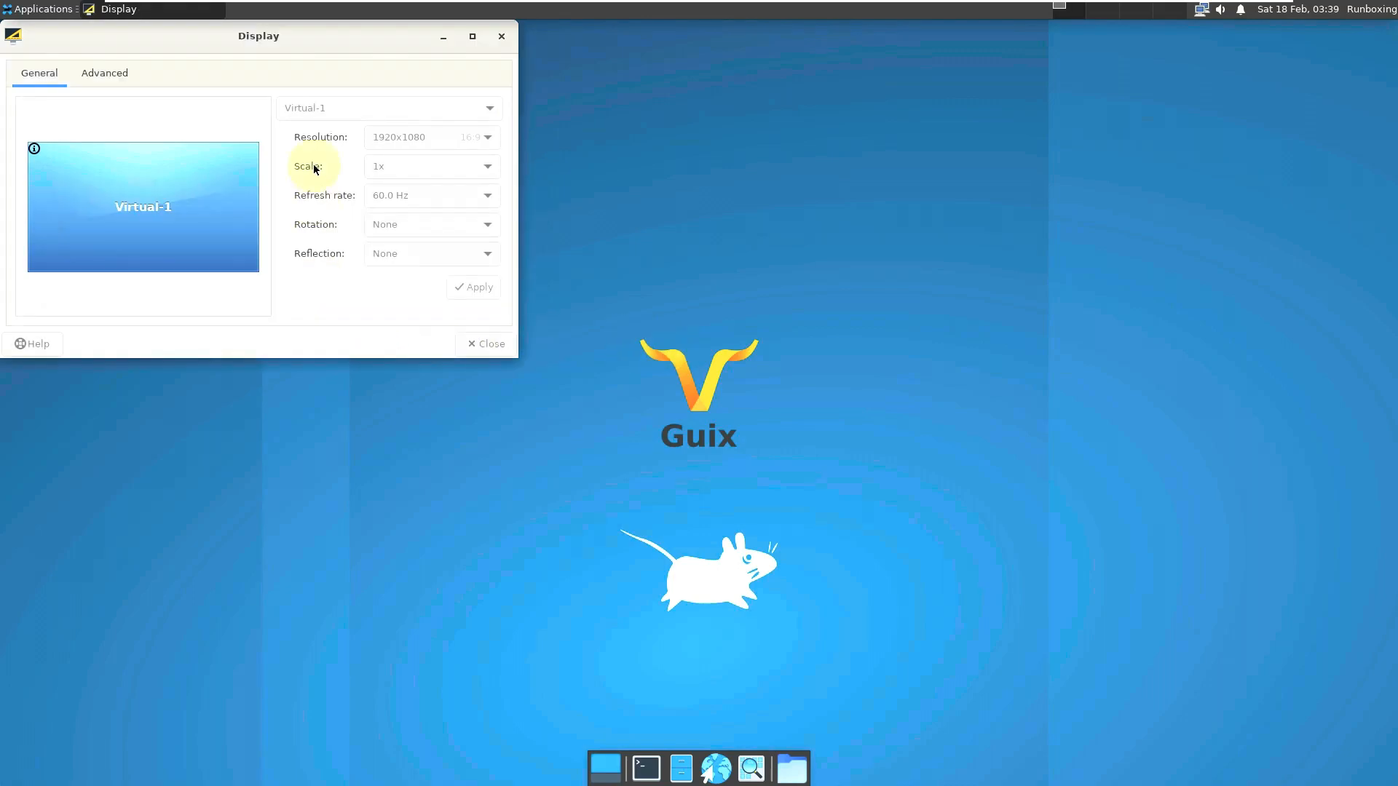
pyautogui.moveTo(313, 45); pyautogui.dragTo(660, 163)
# - Change Window Scaling to 2x in Appearance settings and close the window
pyautogui.click(844, 154)
pyautogui.click(43, 8)
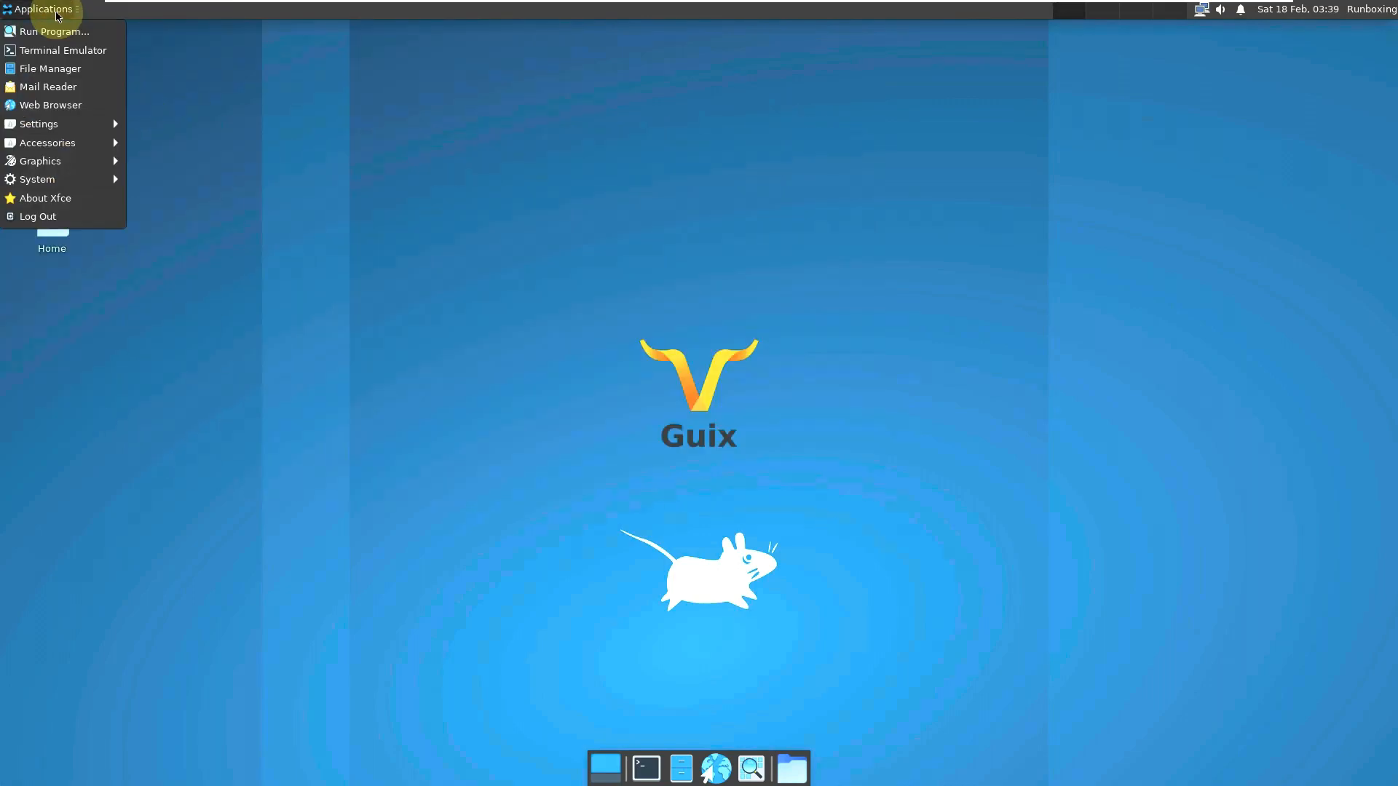
pyautogui.moveTo(64, 141)
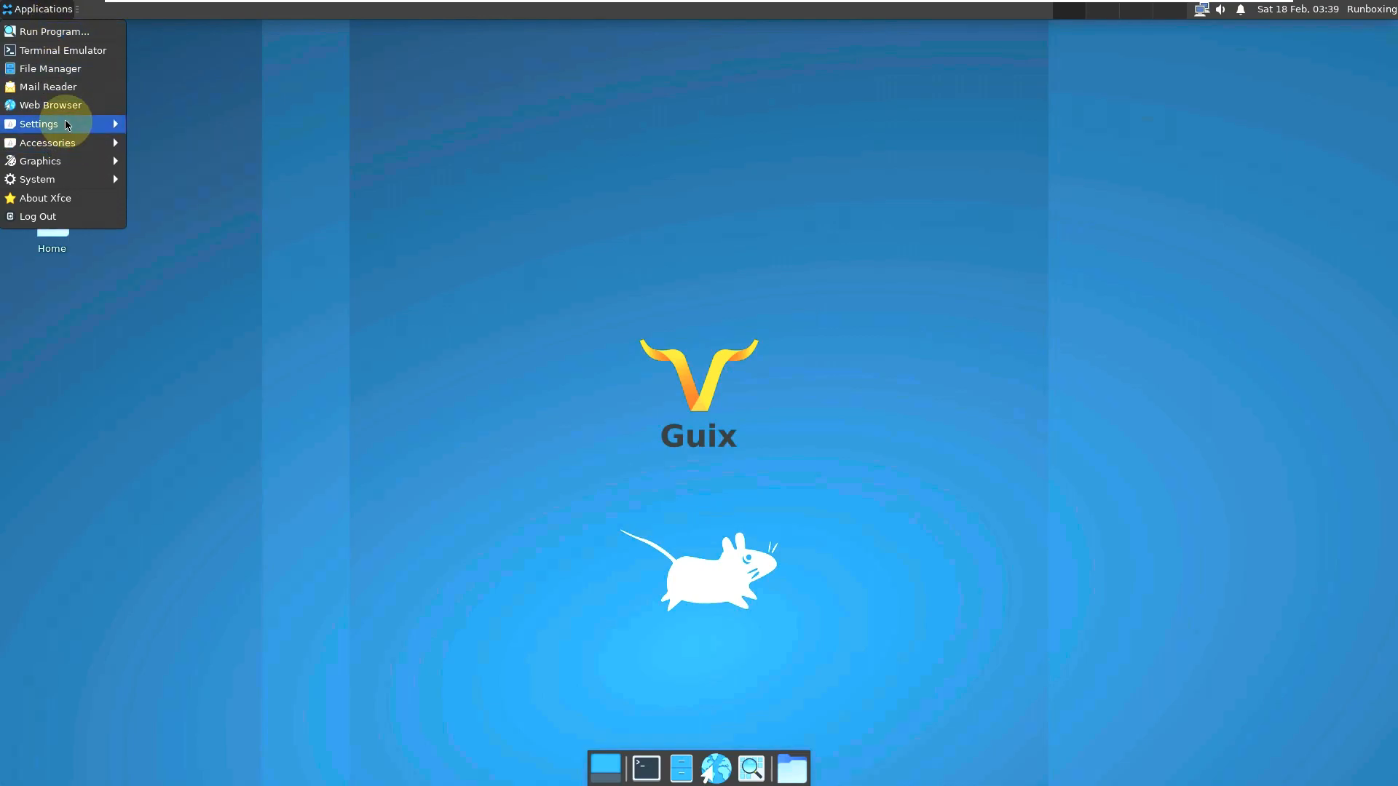
pyautogui.click(167, 189)
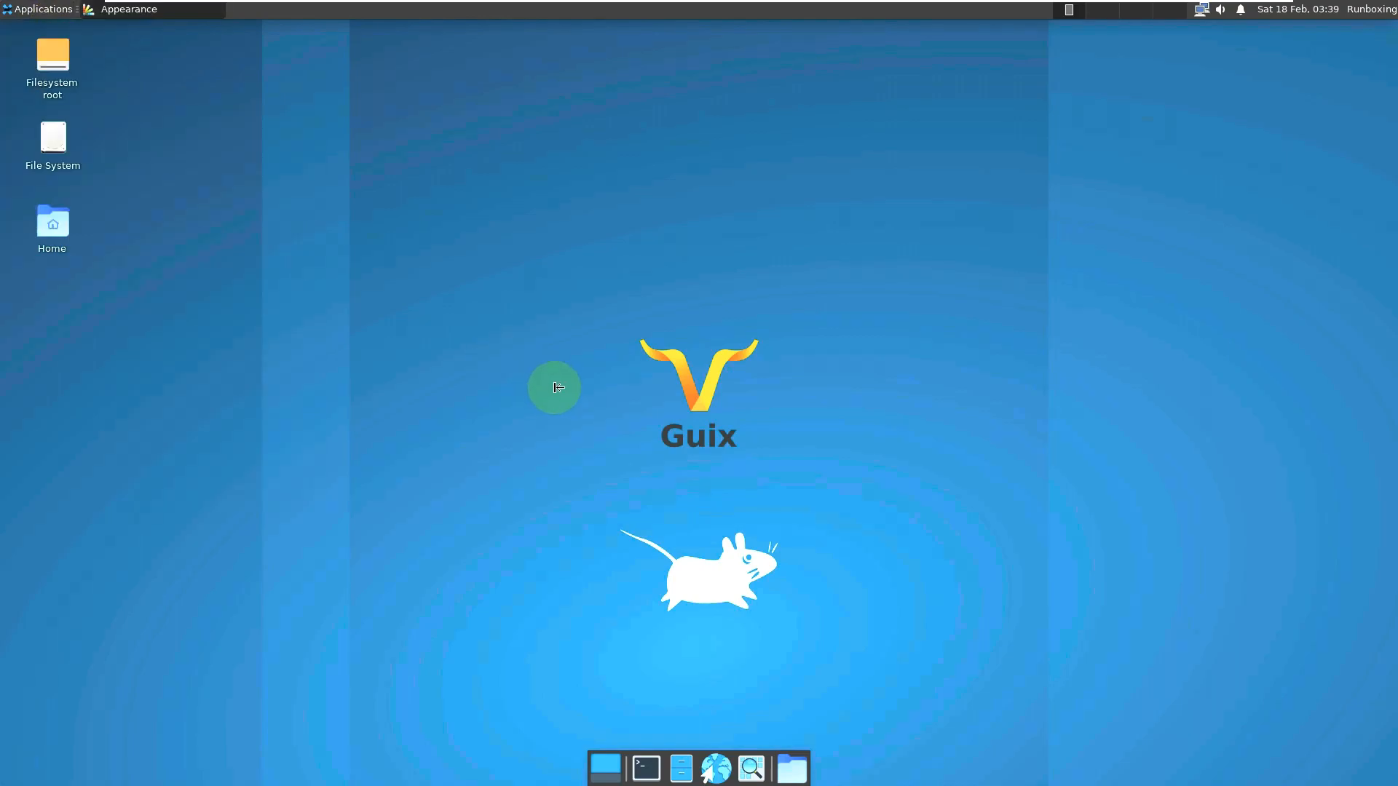
pyautogui.click(742, 244)
pyautogui.click(674, 441)
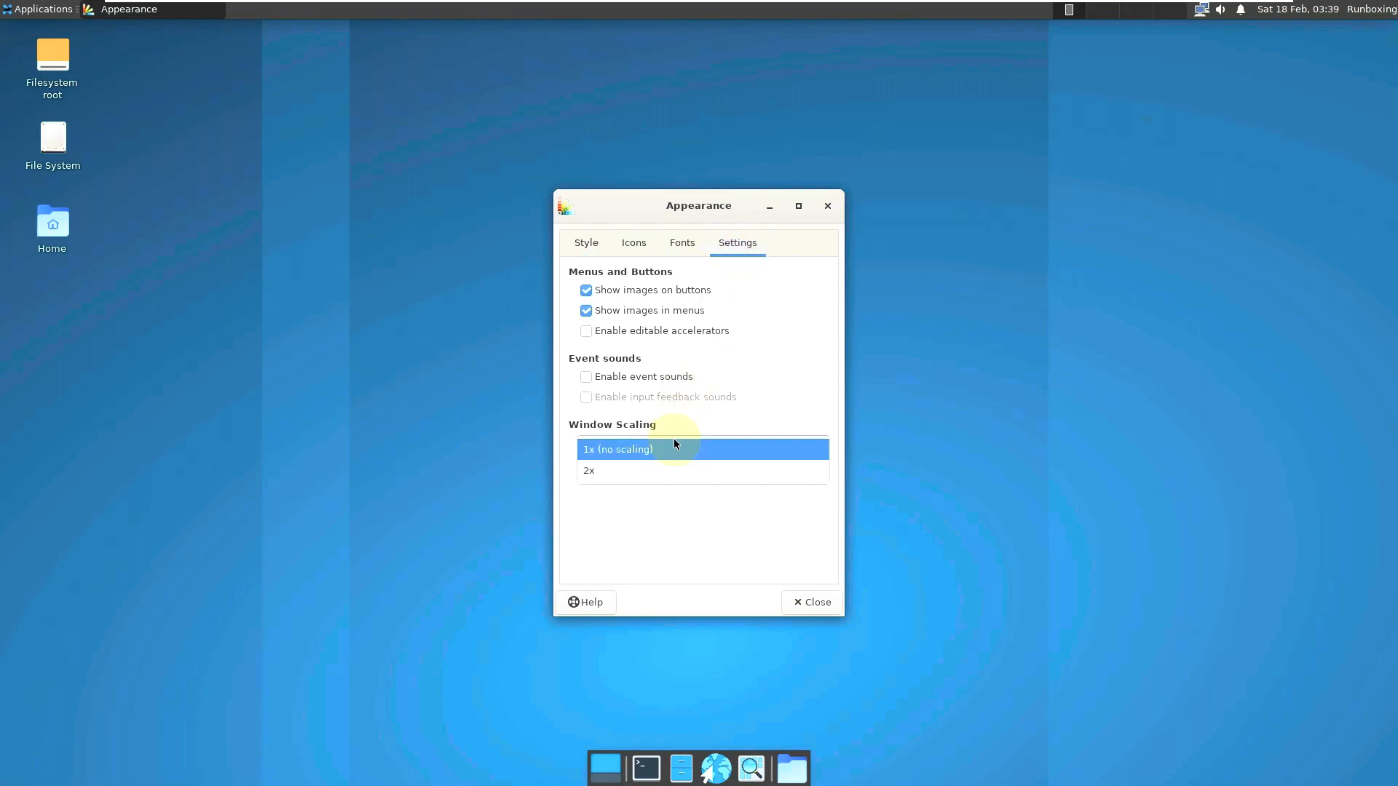
pyautogui.click(654, 463)
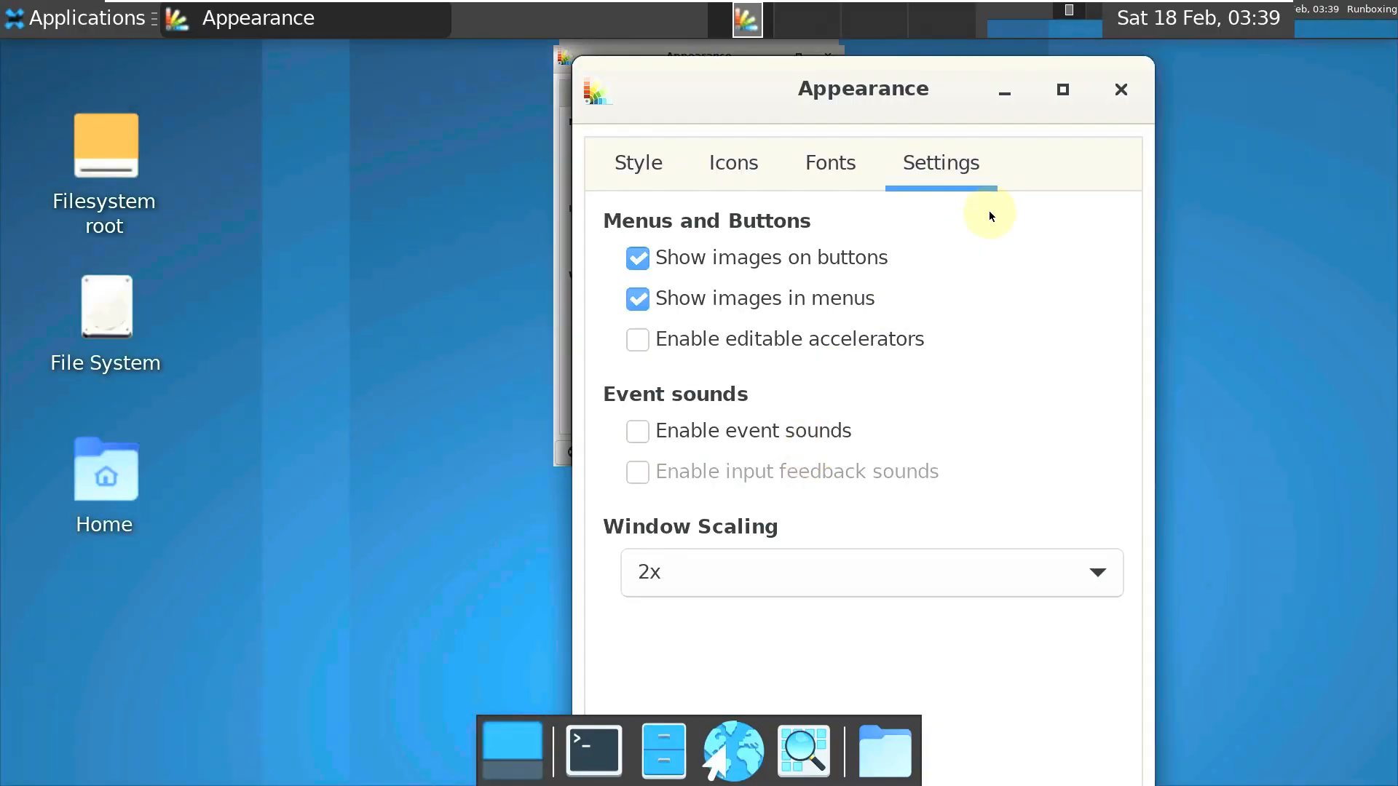
pyautogui.click(1121, 90)
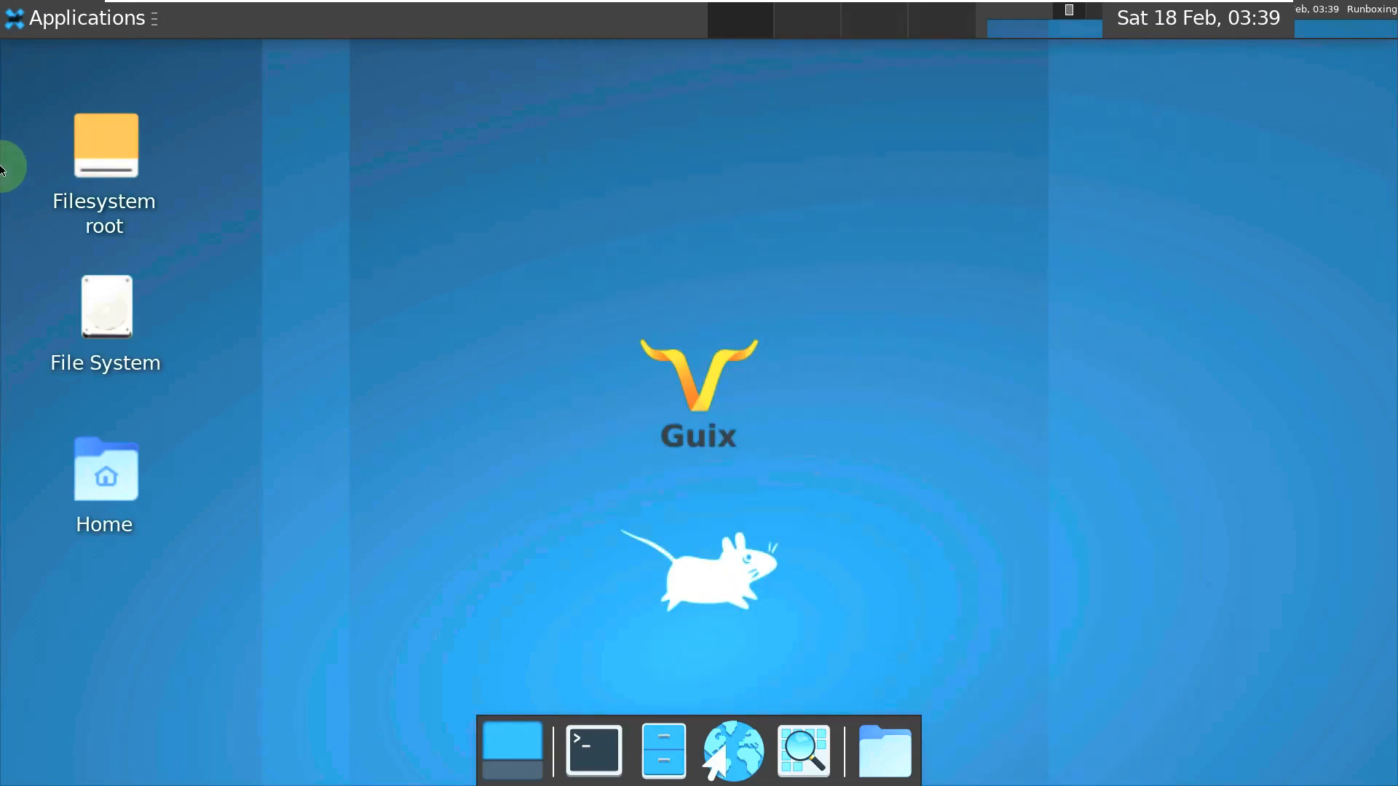
pyautogui.click(45, 27)
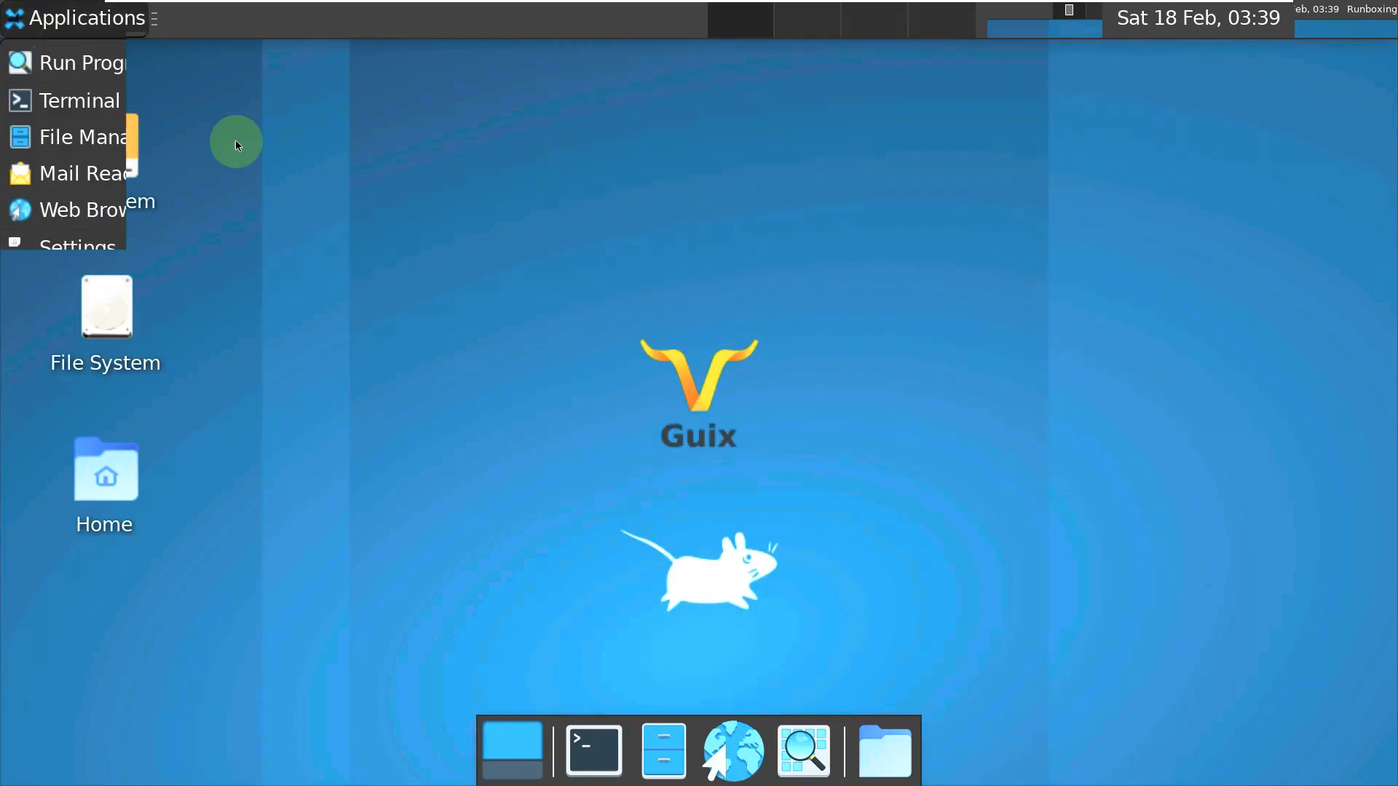
# - Log out of the Xfce session and sign back in as the same user
pyautogui.click(447, 230)
pyautogui.rightClick(447, 230)
pyautogui.moveTo(593, 586)
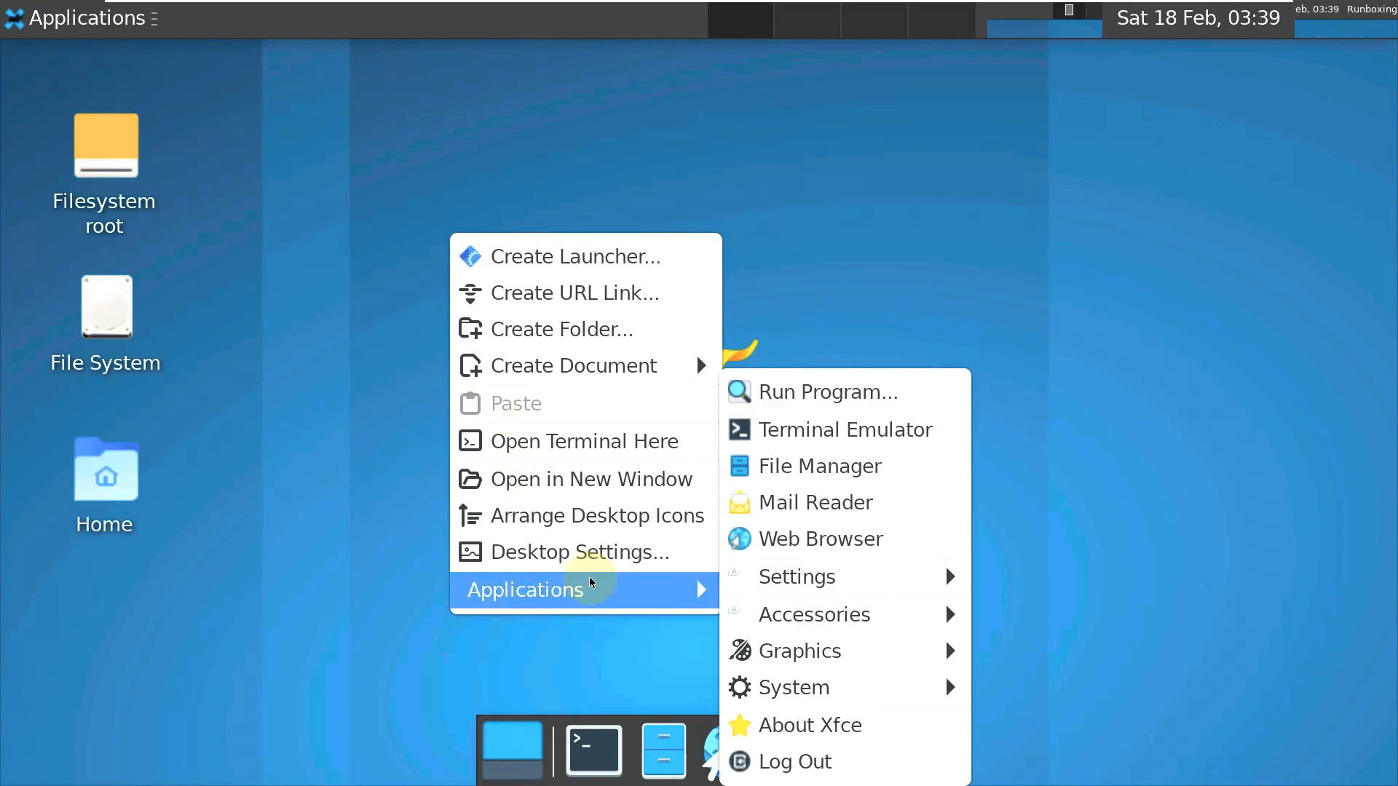
pyautogui.click(843, 757)
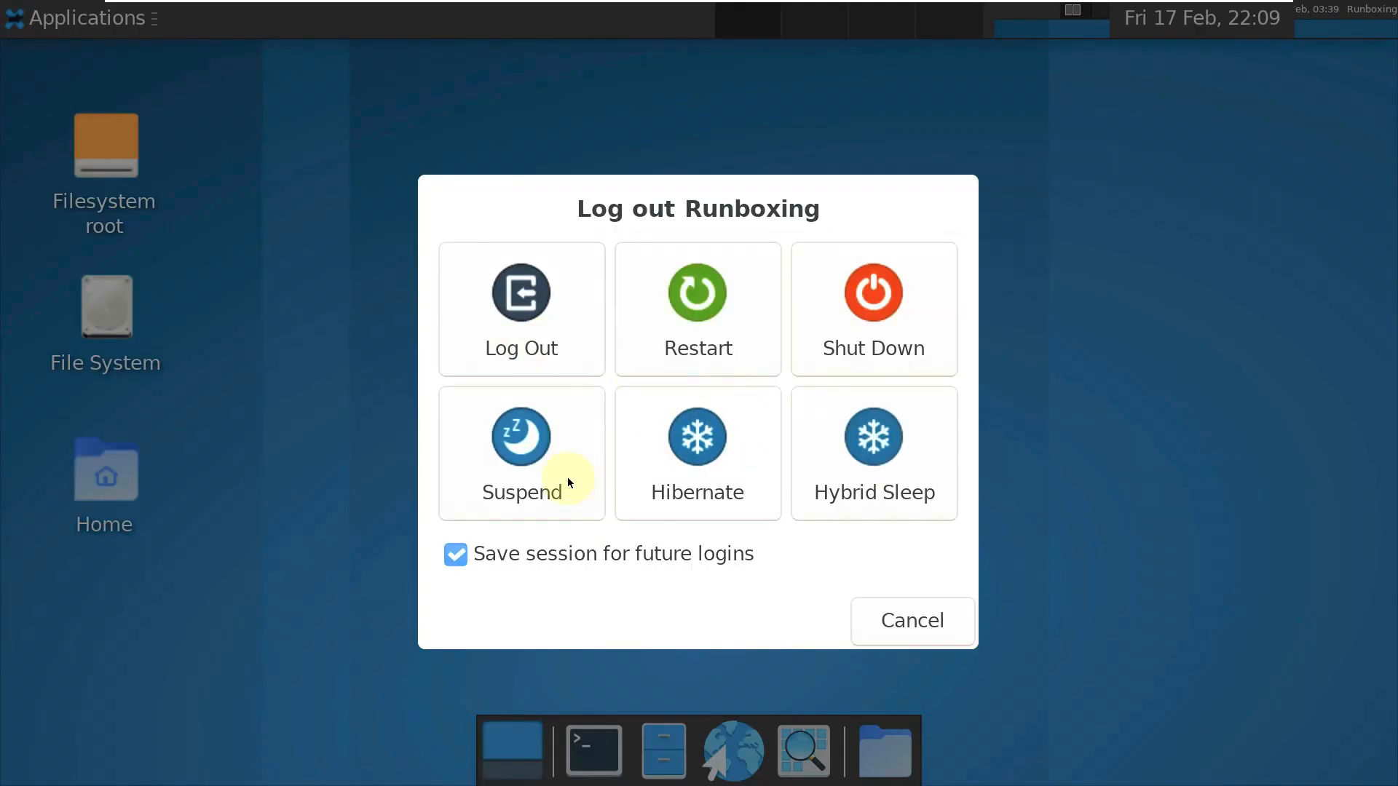
pyautogui.click(540, 317)
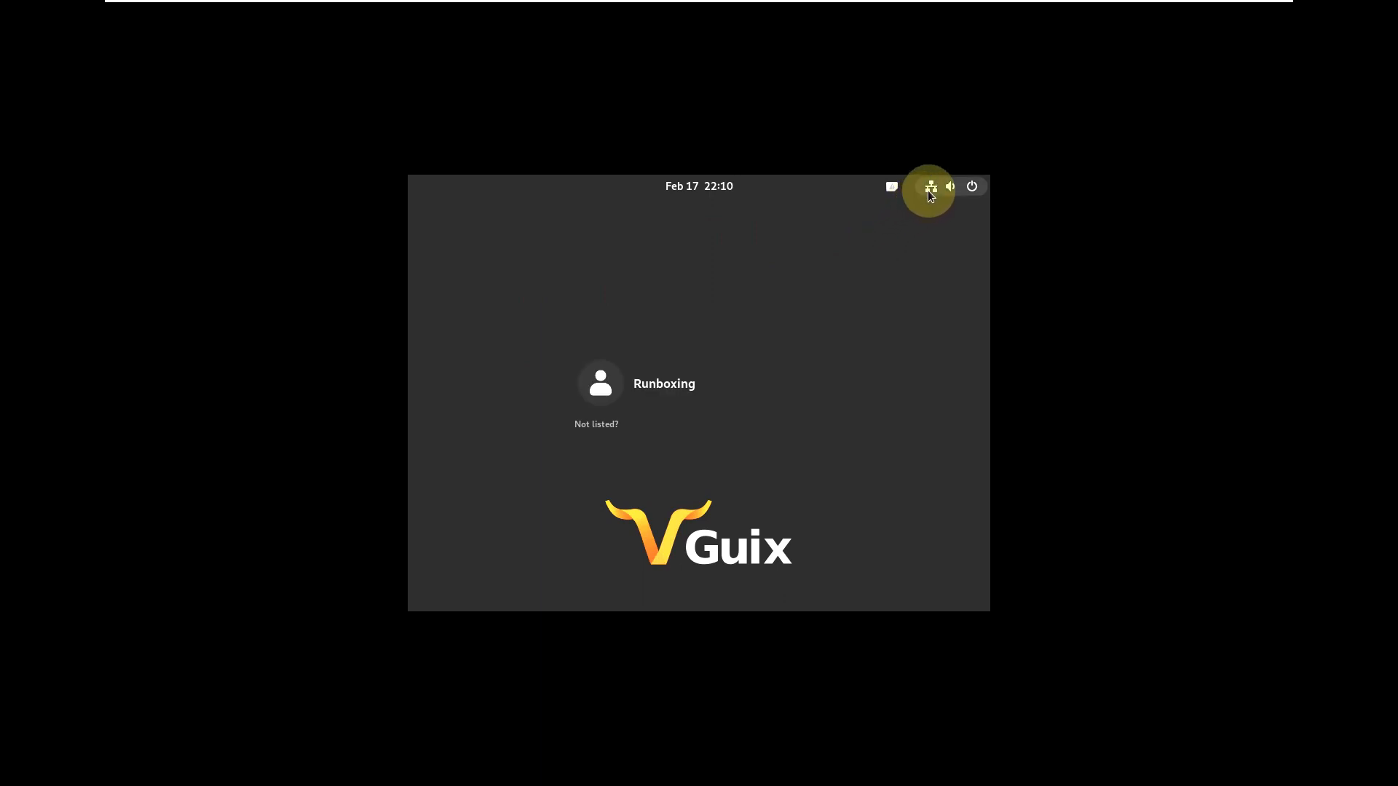
pyautogui.click(664, 396)
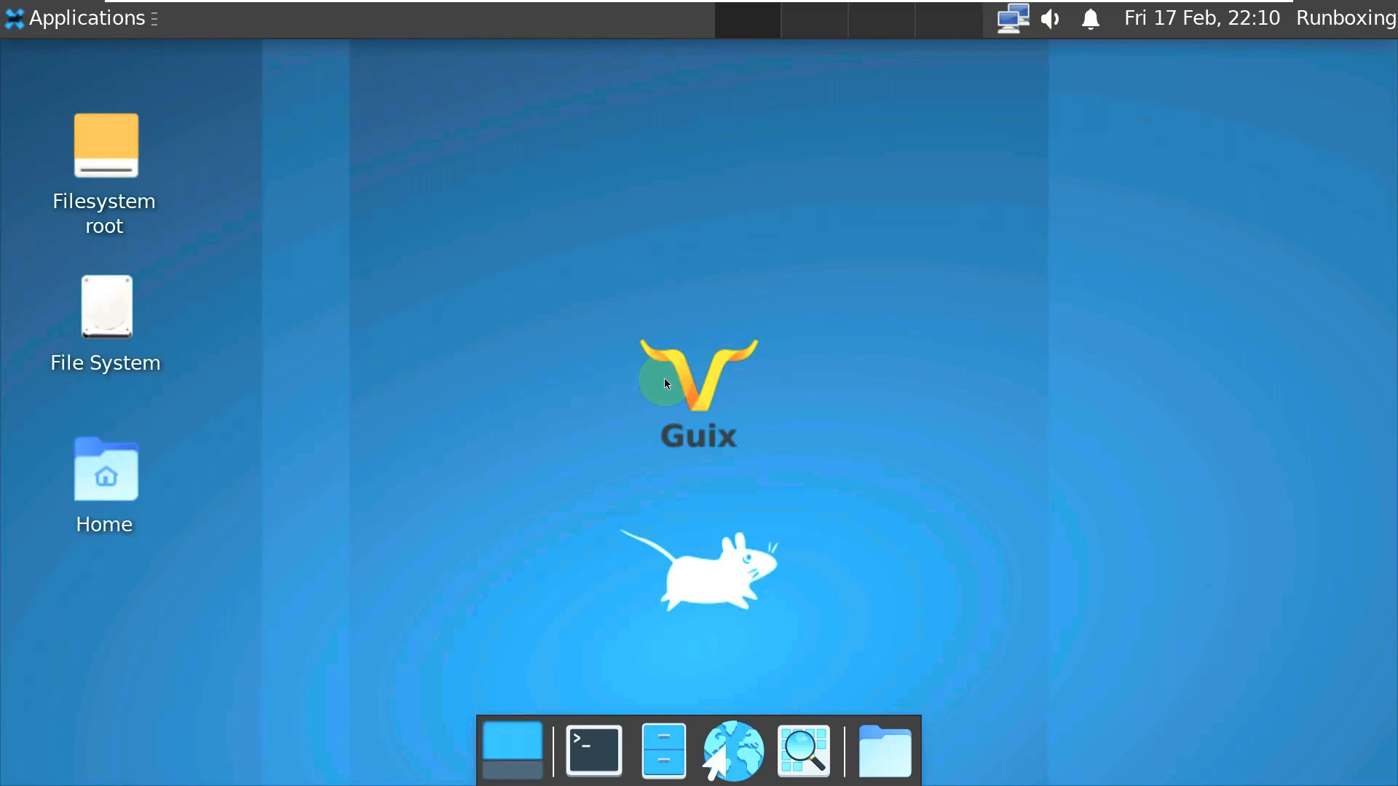
pyautogui.click(106, 34)
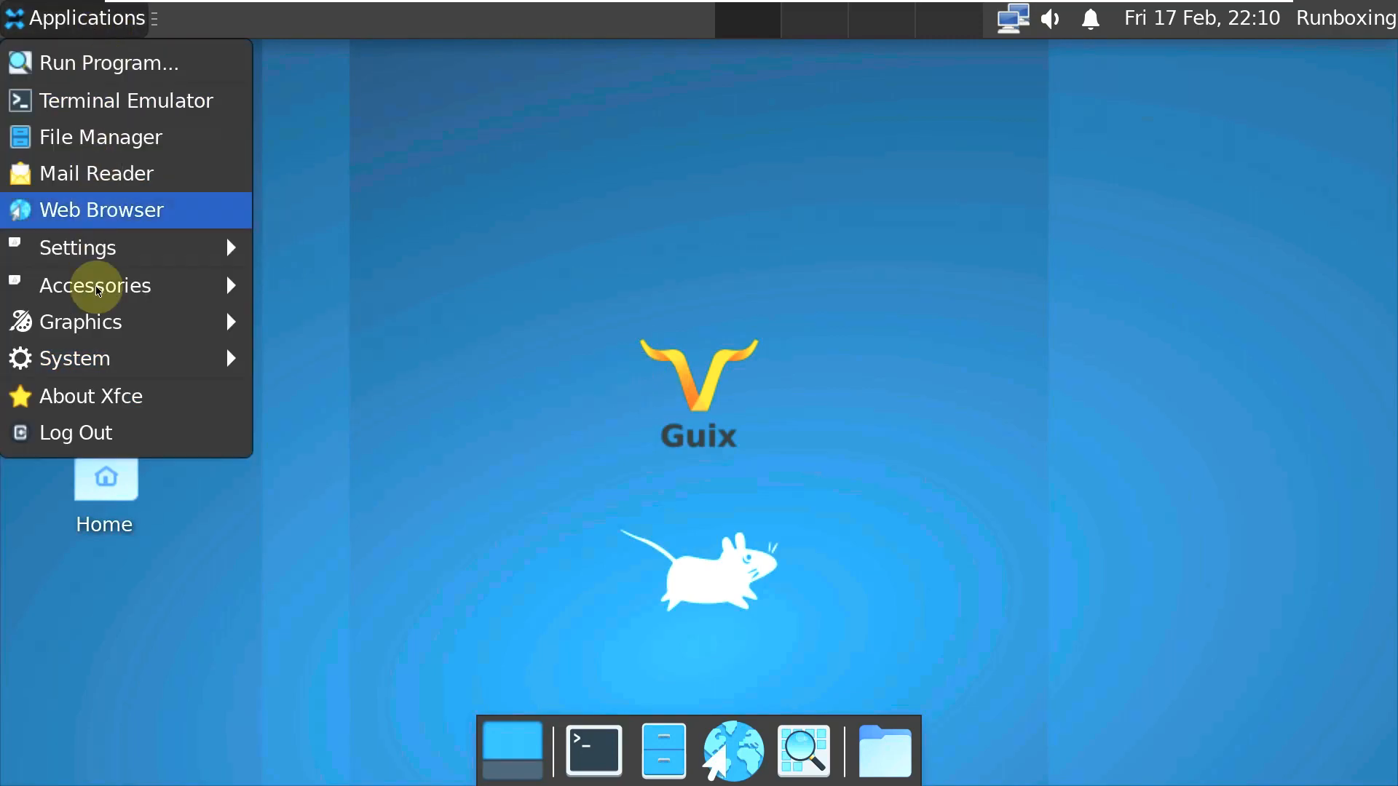
pyautogui.click(559, 373)
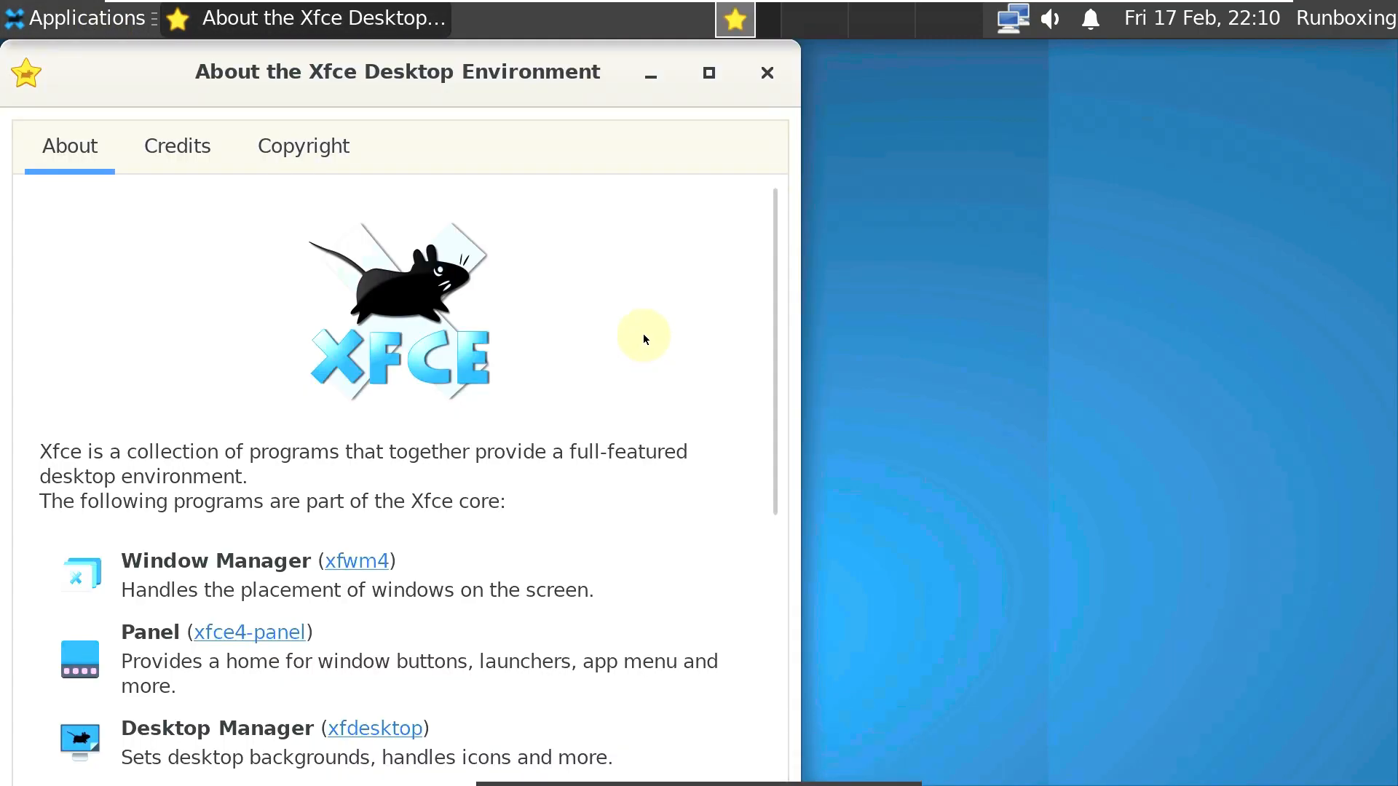
pyautogui.moveTo(618, 97); pyautogui.dragTo(769, 114)
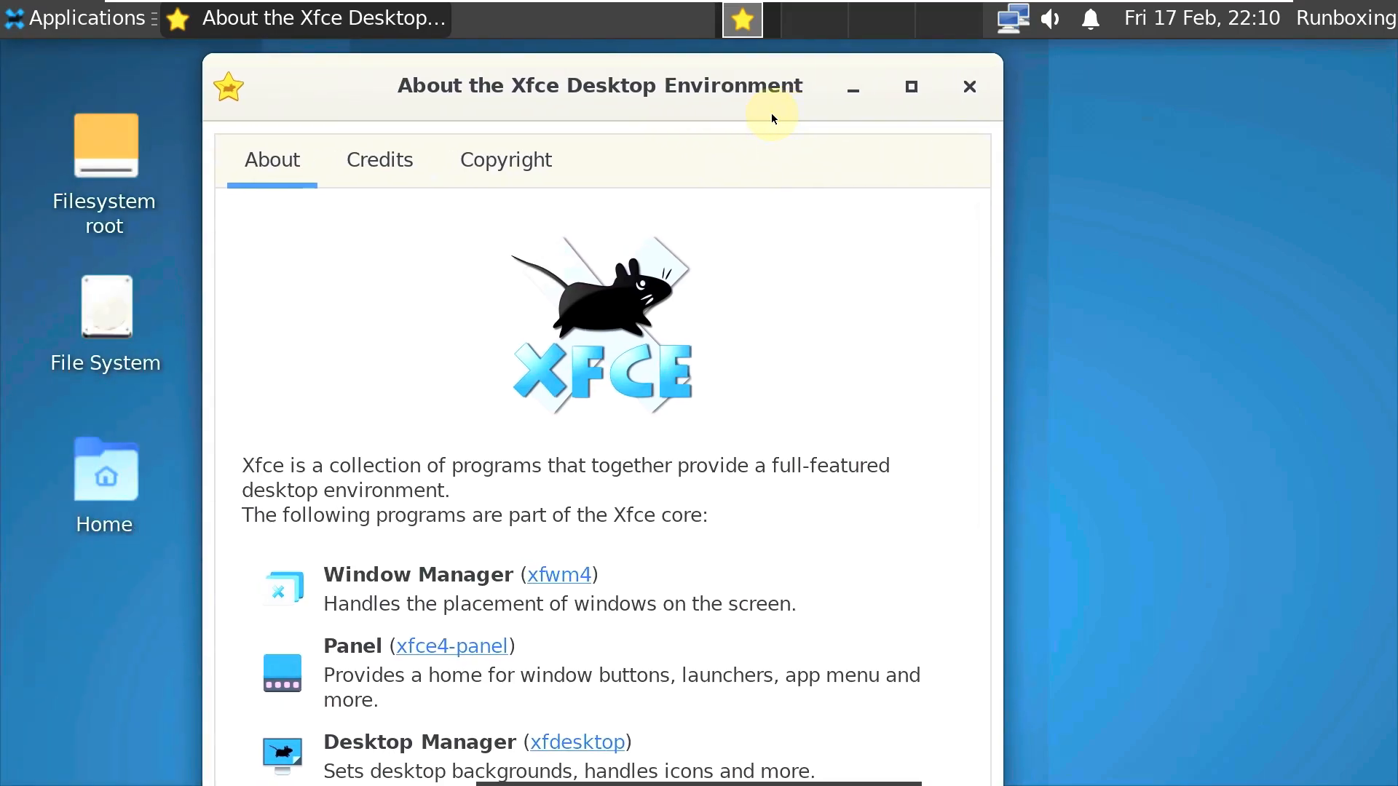
pyautogui.moveTo(607, 83); pyautogui.dragTo(623, 109)
pyautogui.click(981, 78)
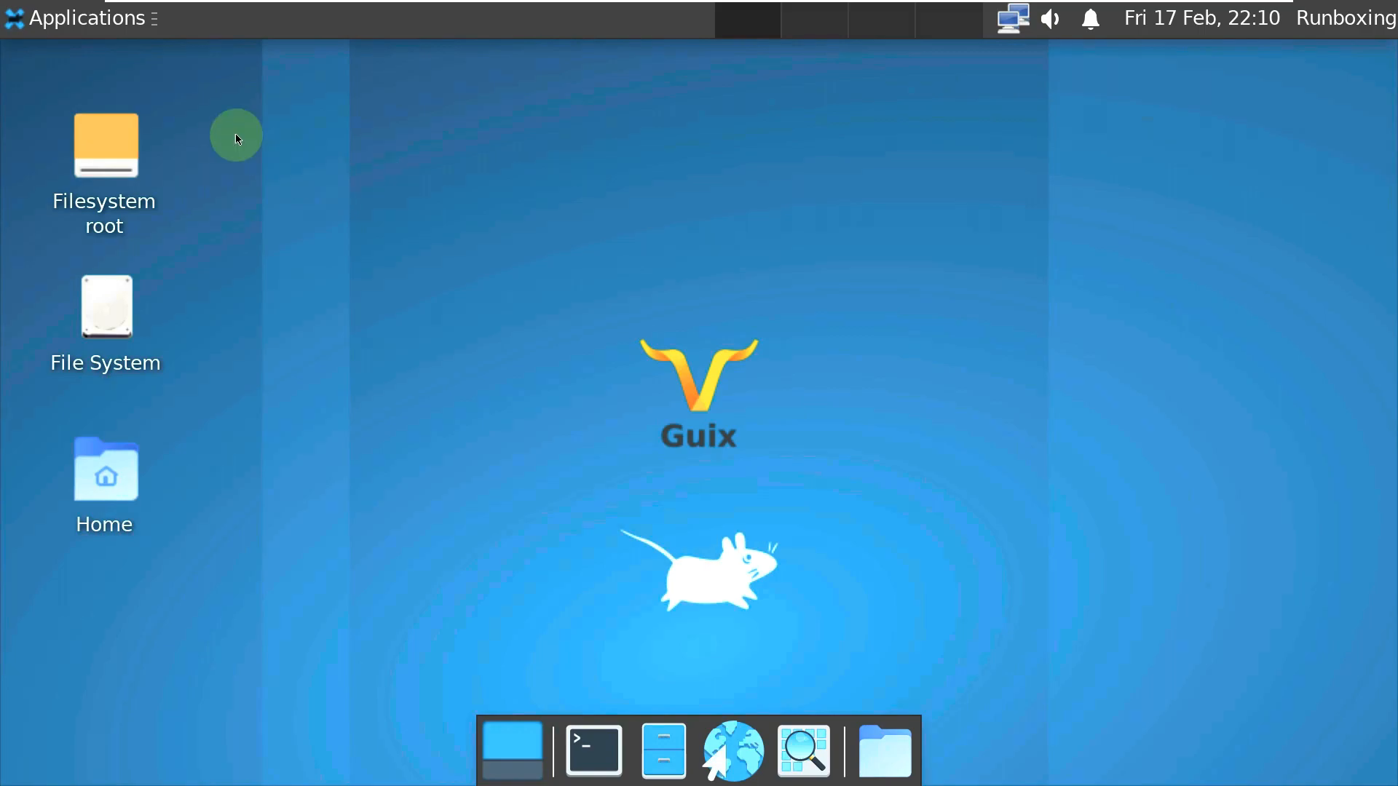
pyautogui.click(125, 18)
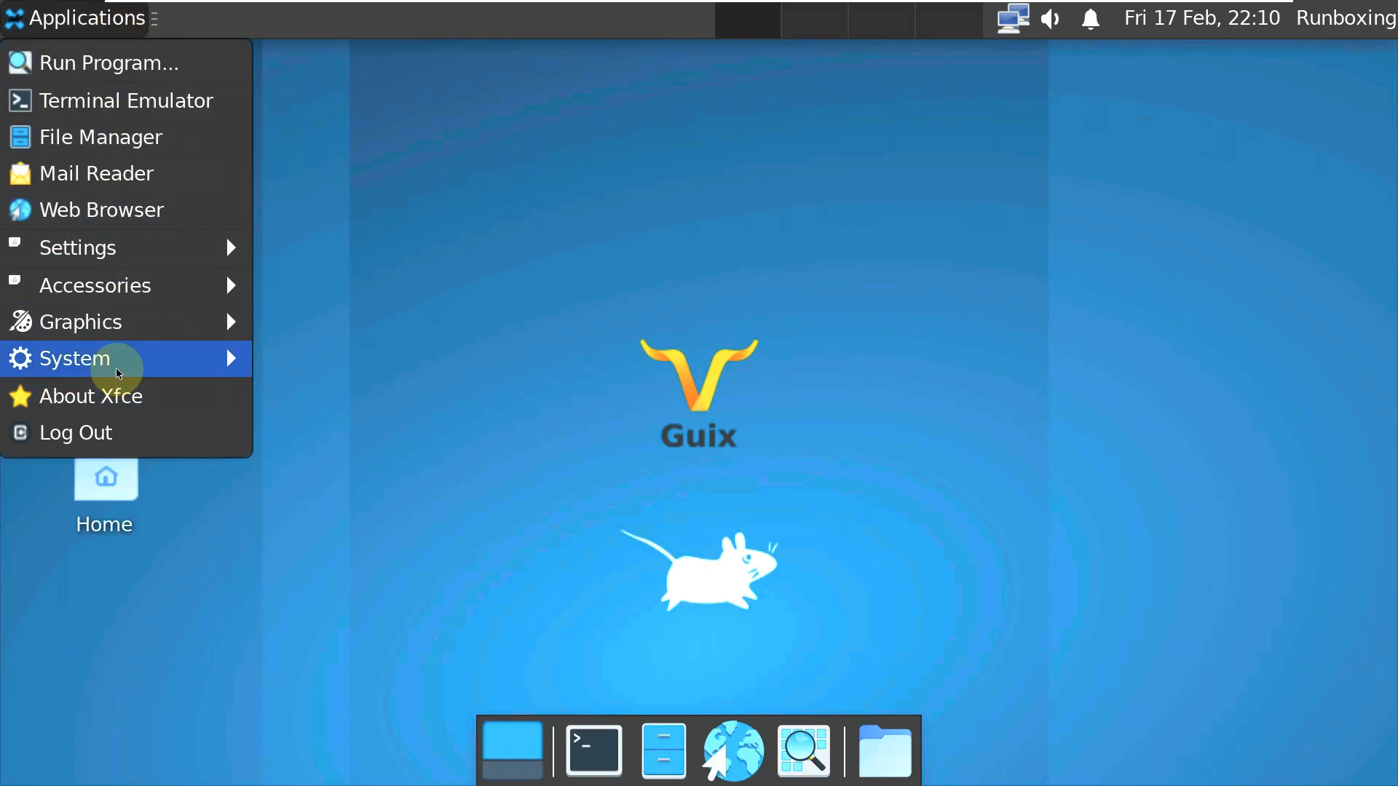
pyautogui.moveTo(118, 370)
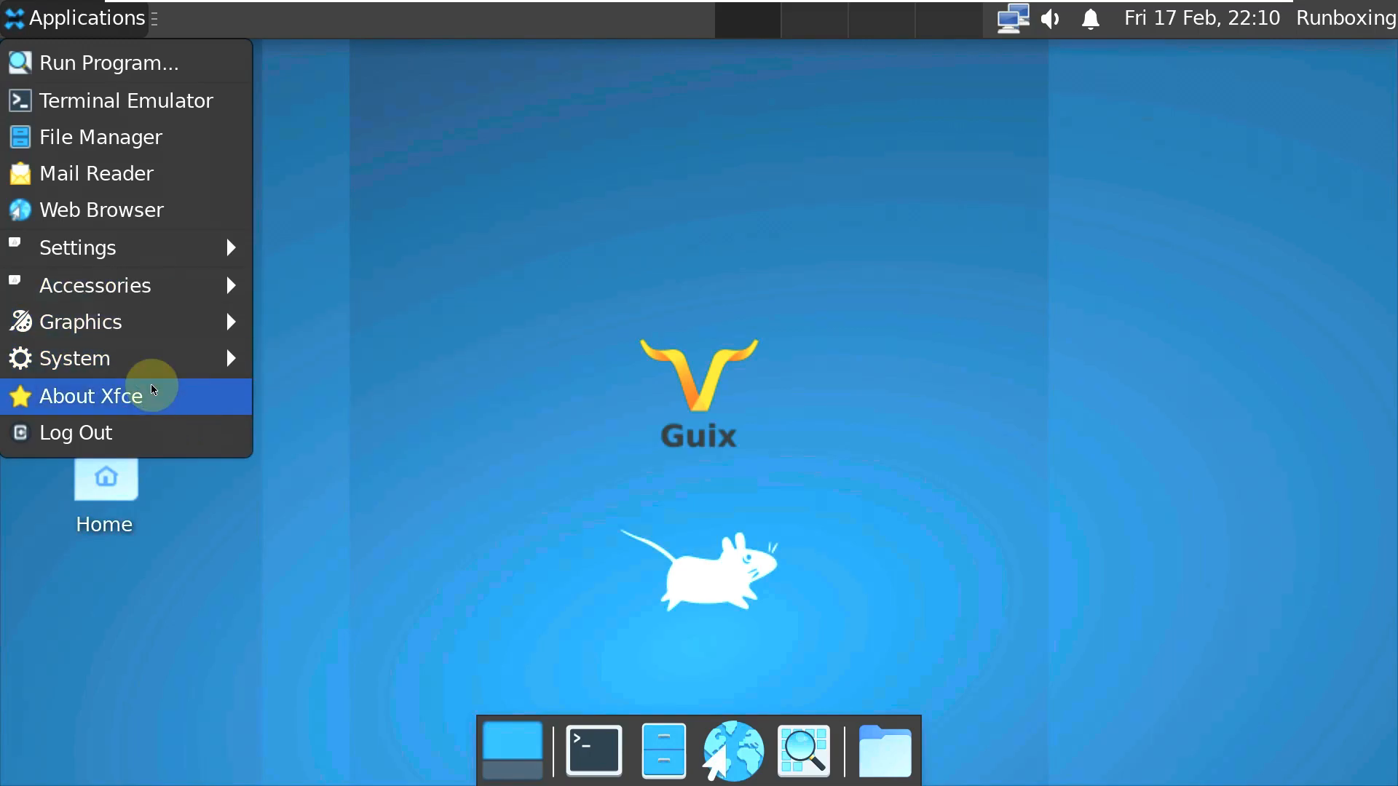
pyautogui.click(147, 260)
# - Open a terminal and view its About information
pyautogui.click(774, 367)
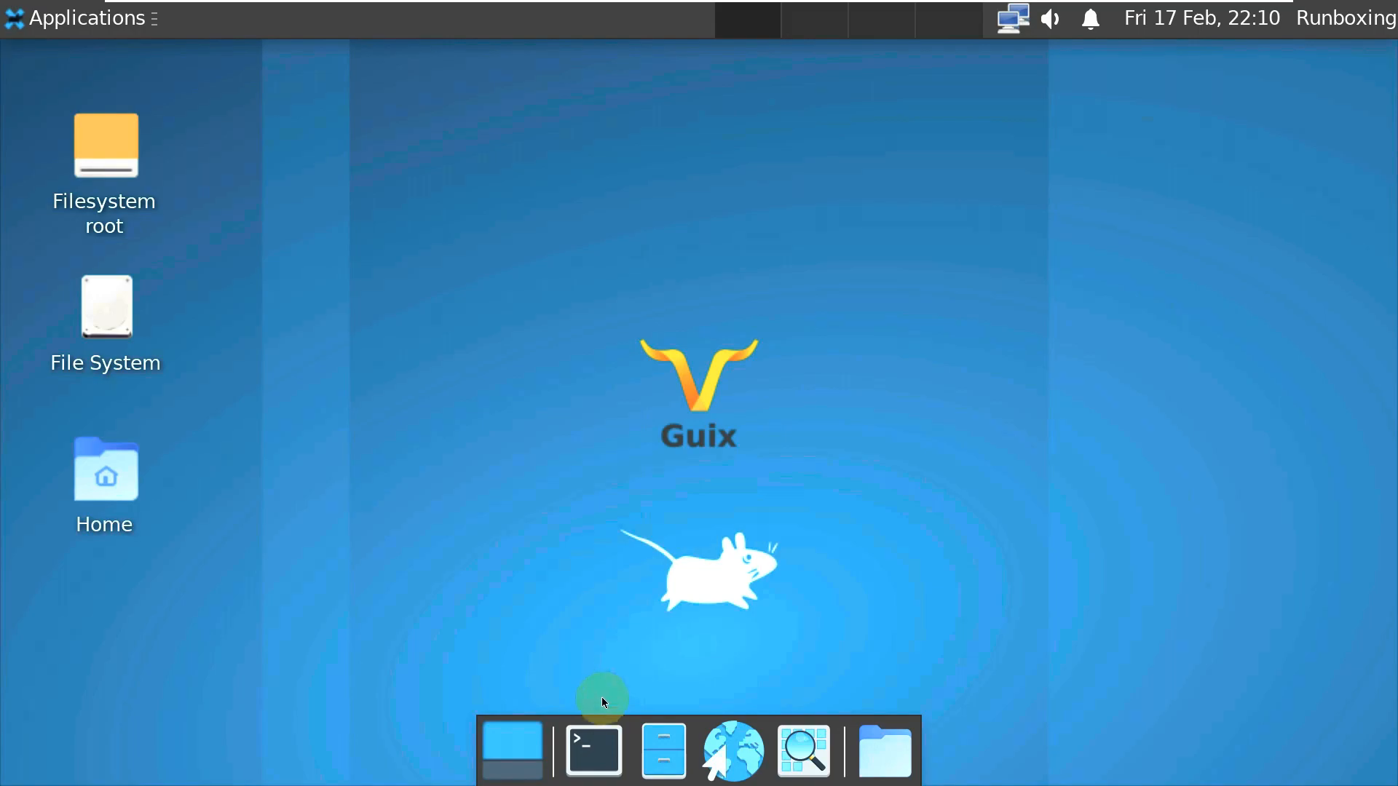
pyautogui.click(594, 745)
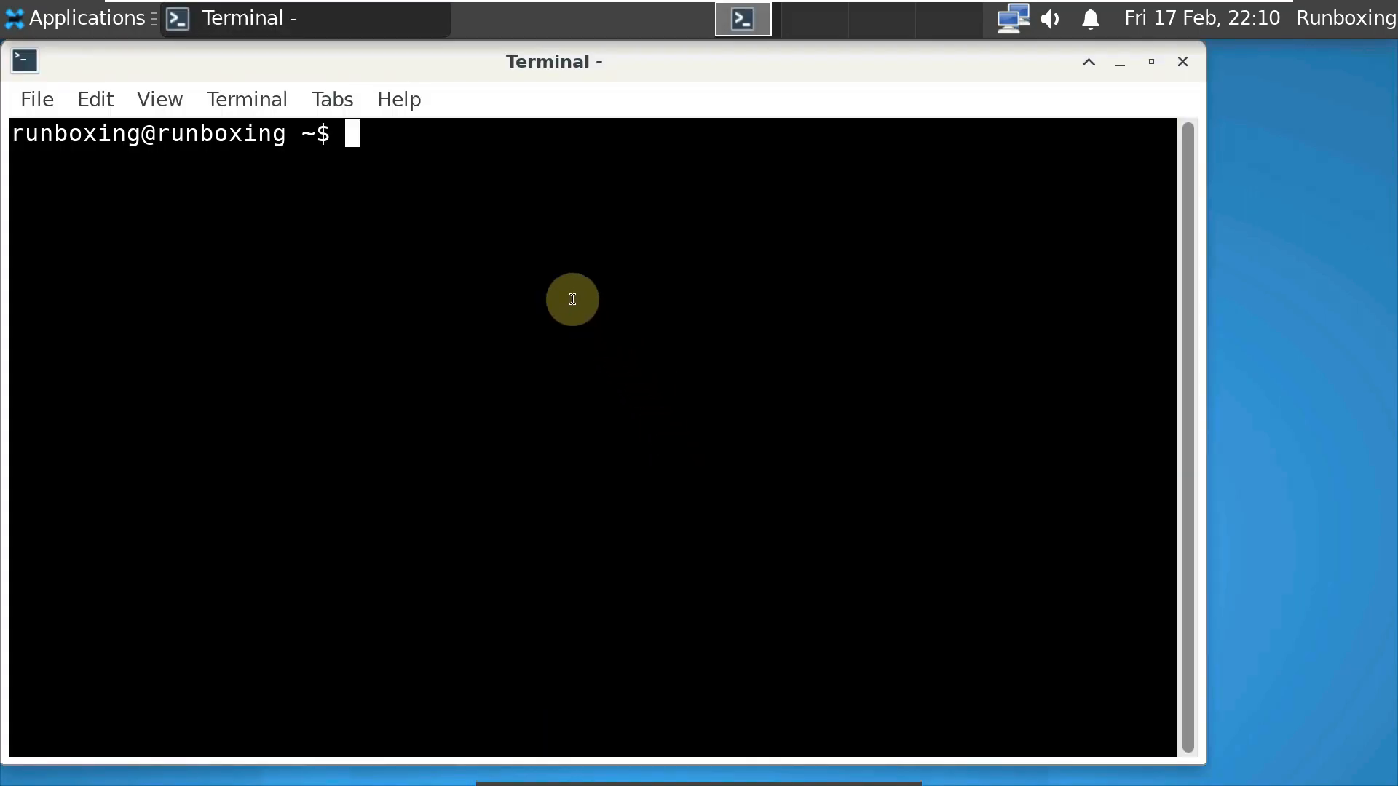
pyautogui.click(387, 93)
pyautogui.click(420, 163)
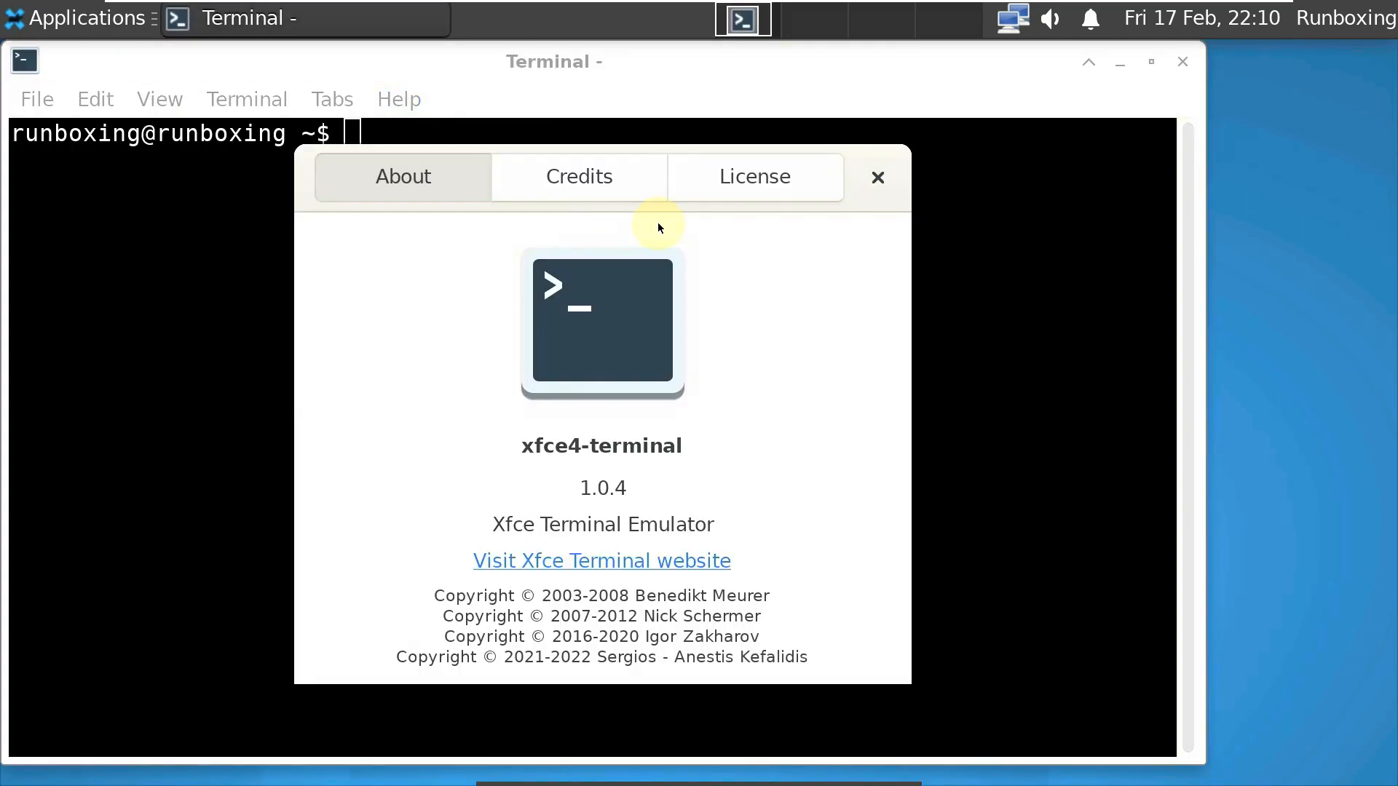
pyautogui.click(884, 180)
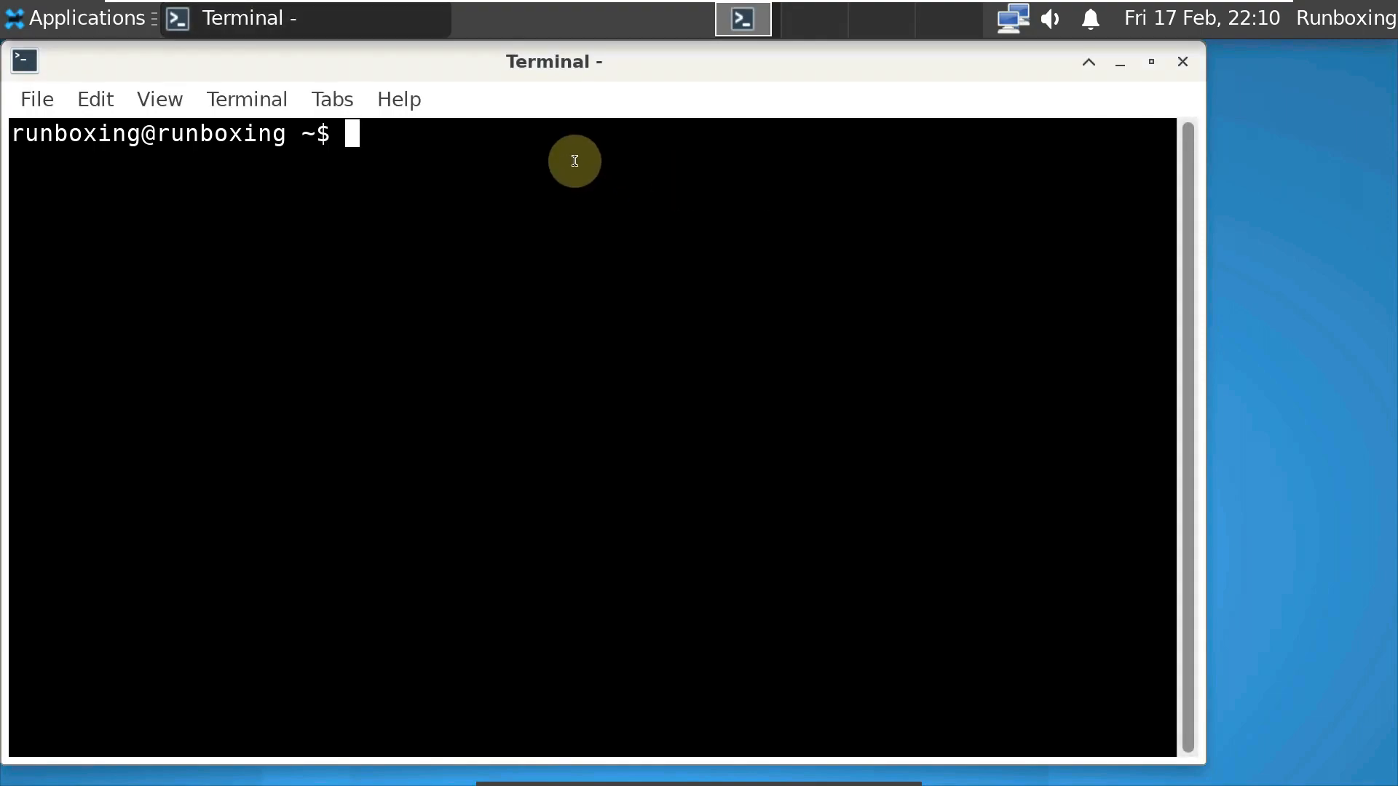
# - Run inxi, cat /etc/issue and uname -a in the terminal
pyautogui.write('inxi')
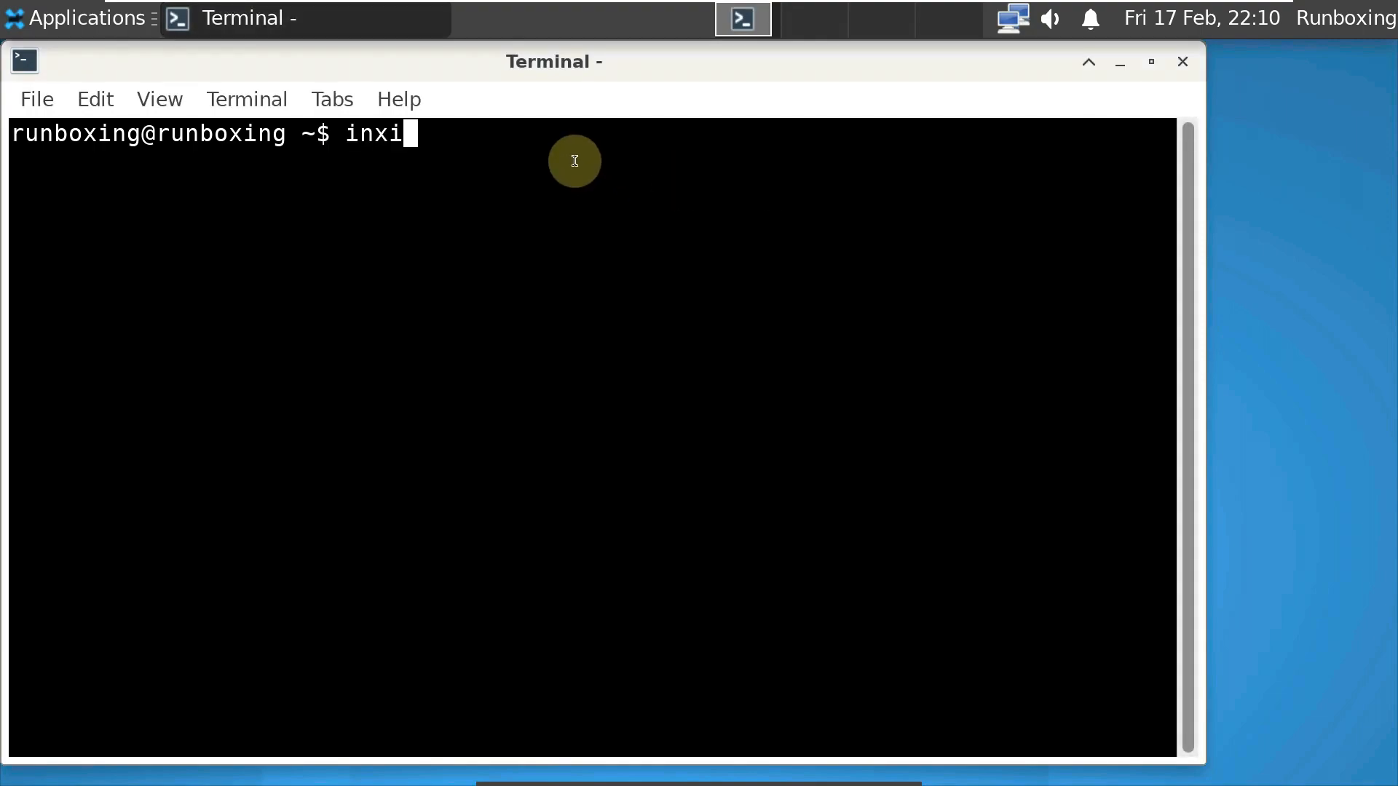
pyautogui.press('Return')
pyautogui.write('c')
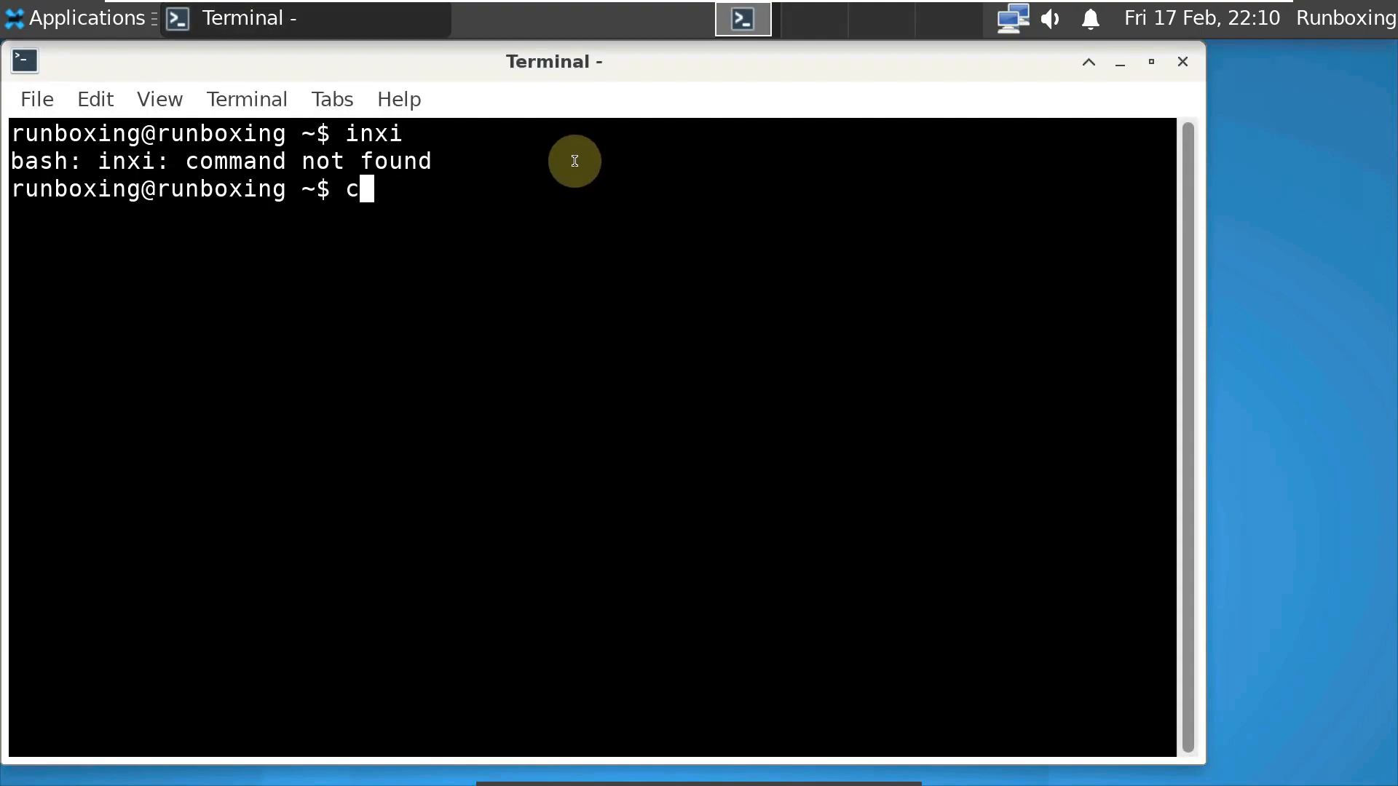
pyautogui.write('at /e')
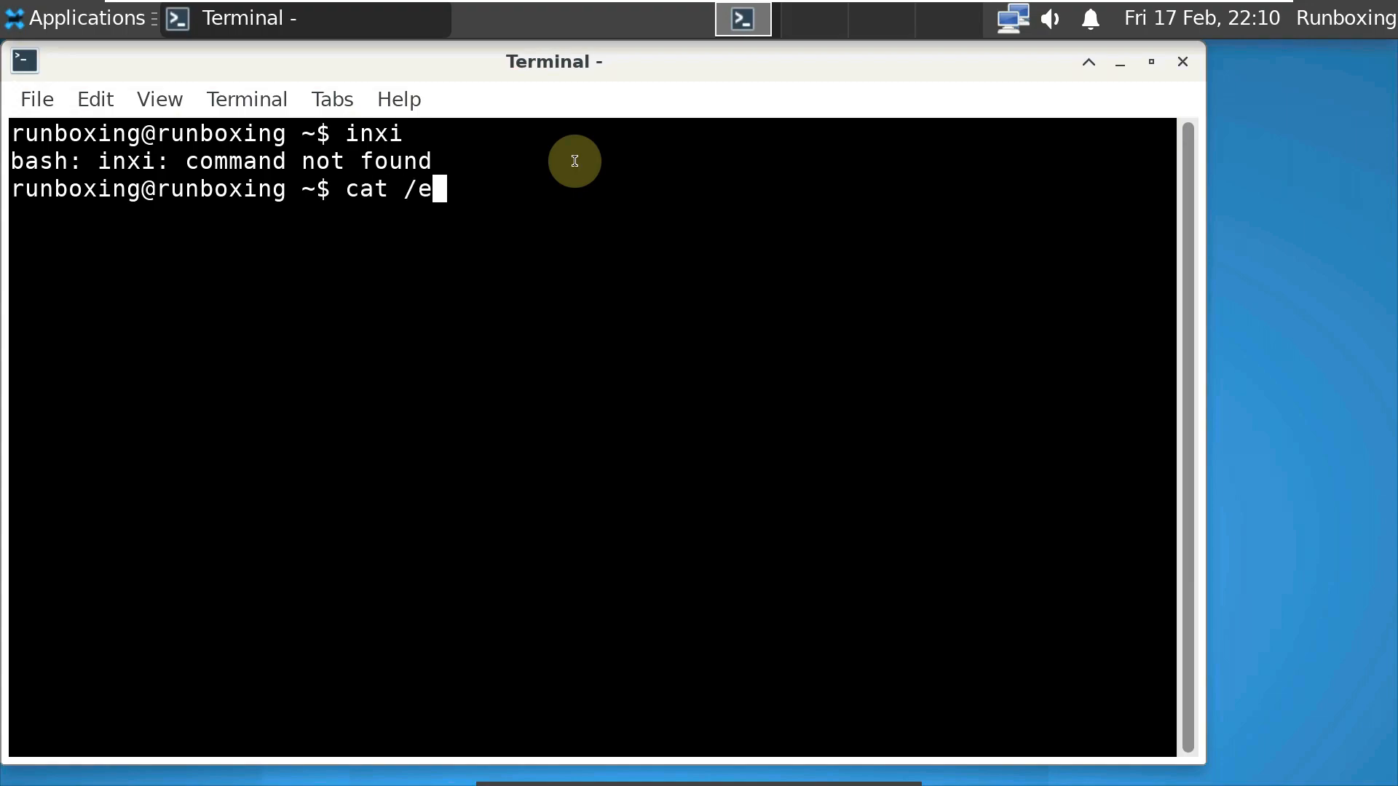
pyautogui.write('tc/issue')
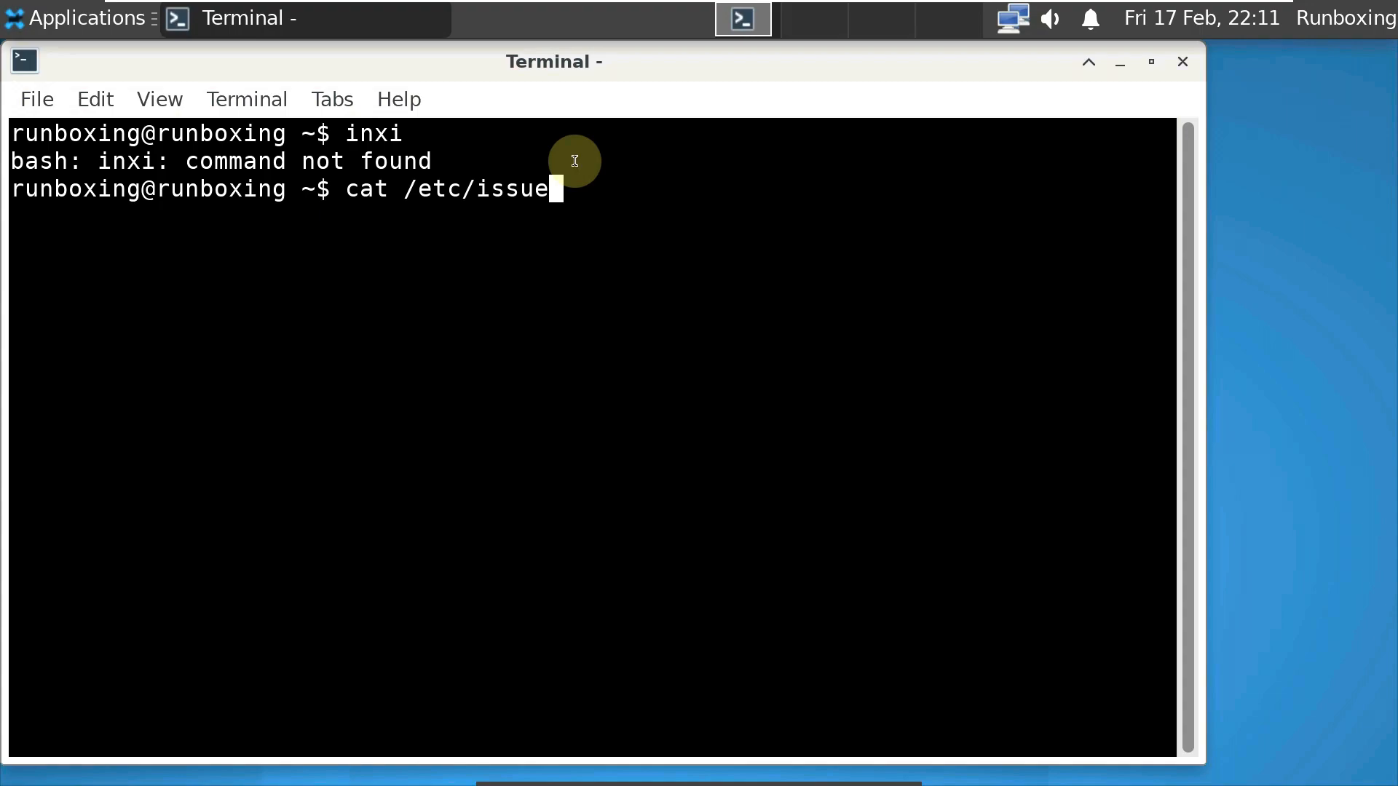
pyautogui.press('Return')
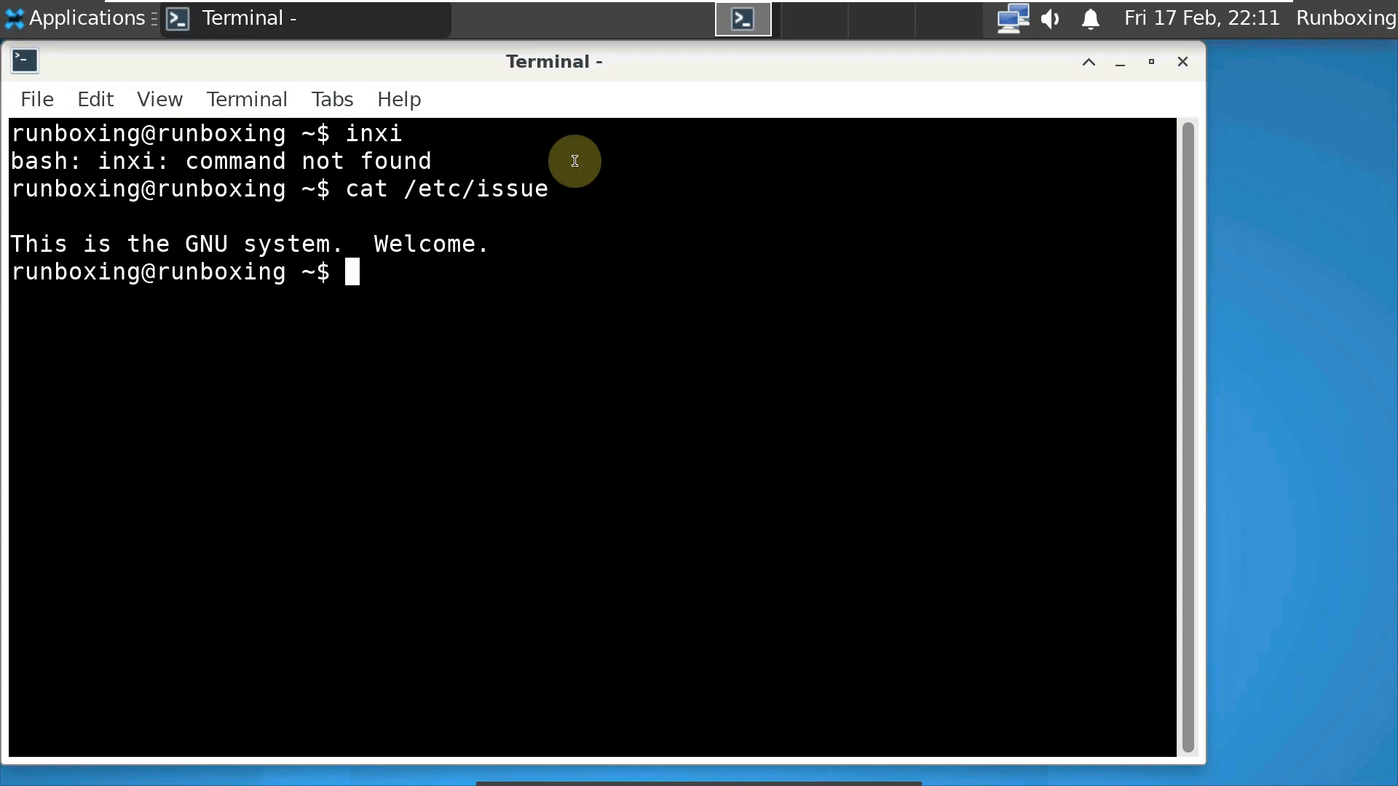
pyautogui.write('un')
pyautogui.write('am')
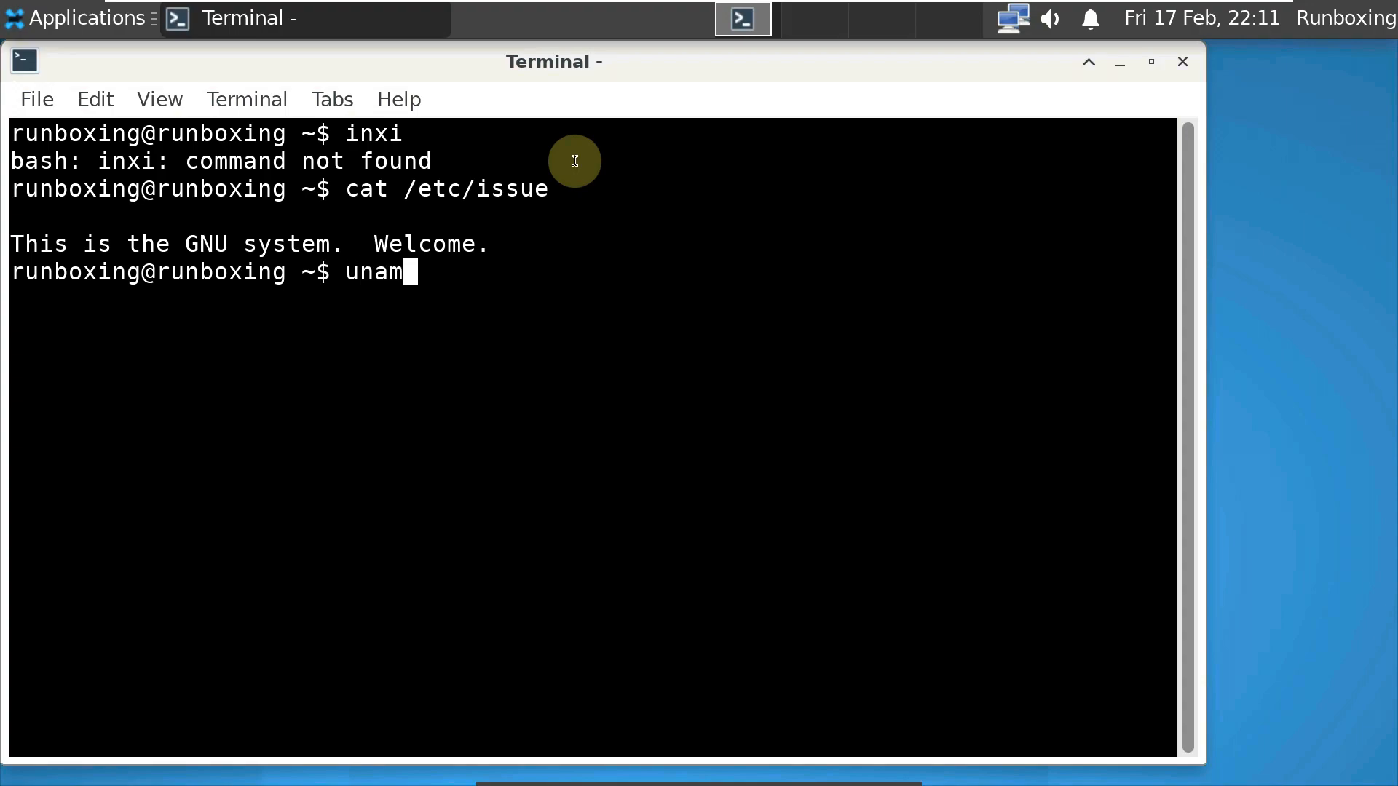
pyautogui.write('e -a')
pyautogui.press('Return')
# - Run uname -r and neofetch, then exit the terminal
pyautogui.write('una')
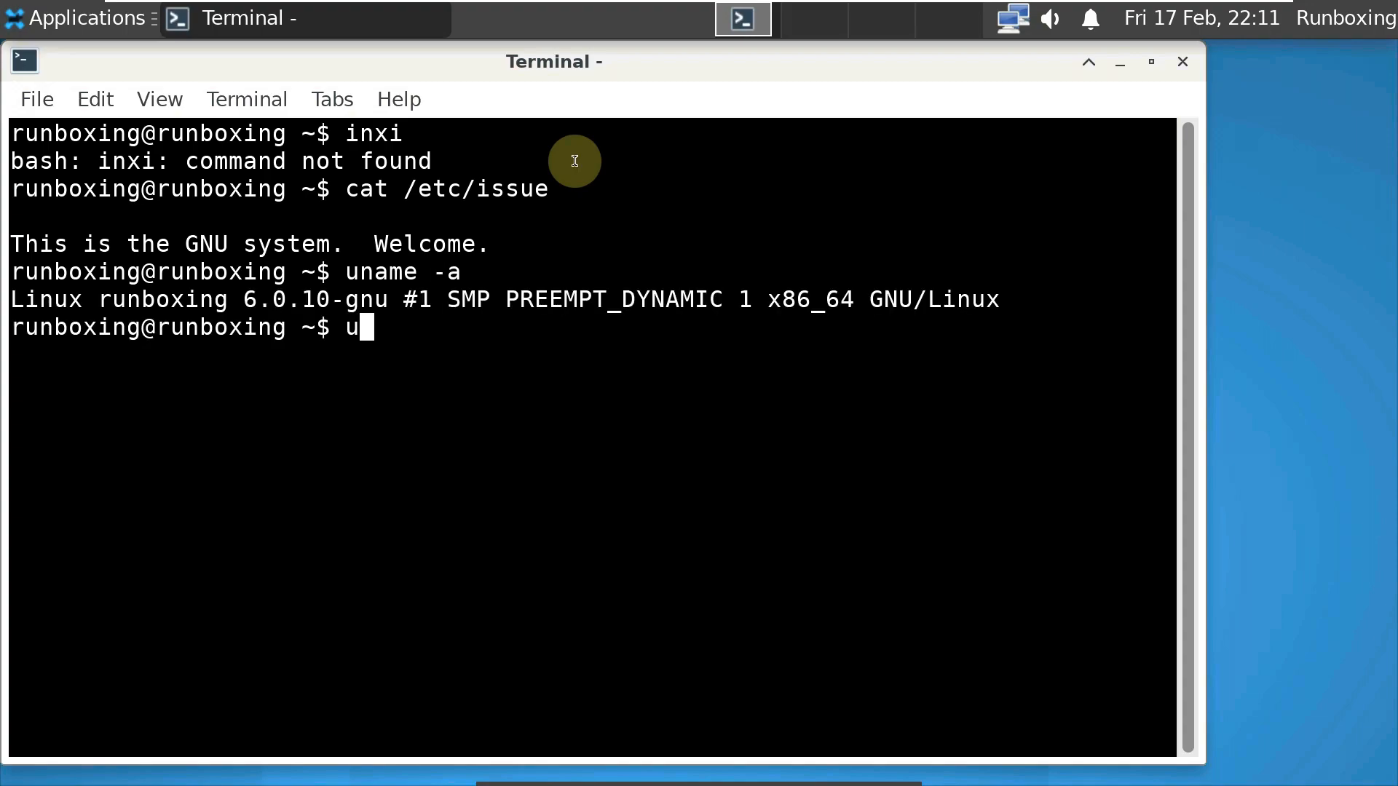
pyautogui.write('me -r')
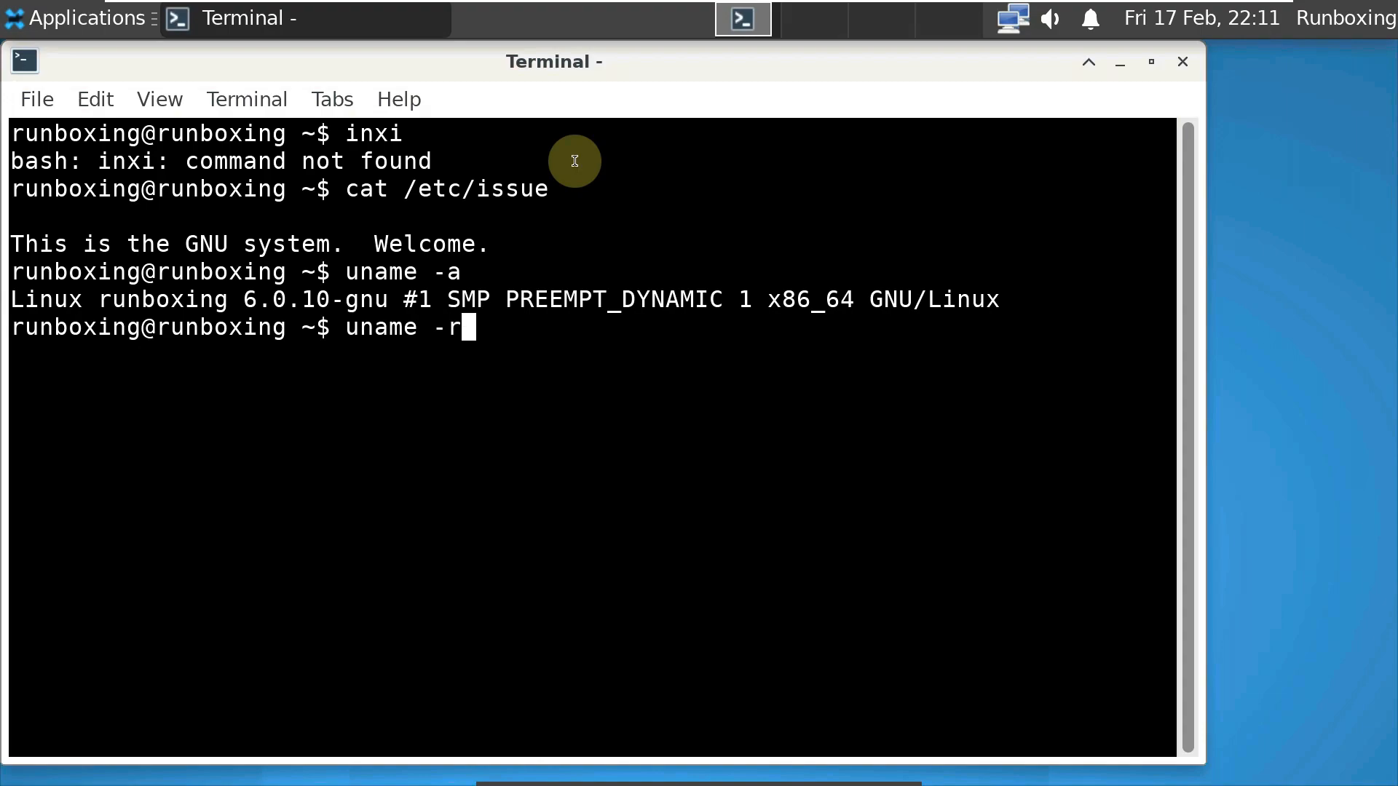
pyautogui.press('Return')
pyautogui.write('neofetch')
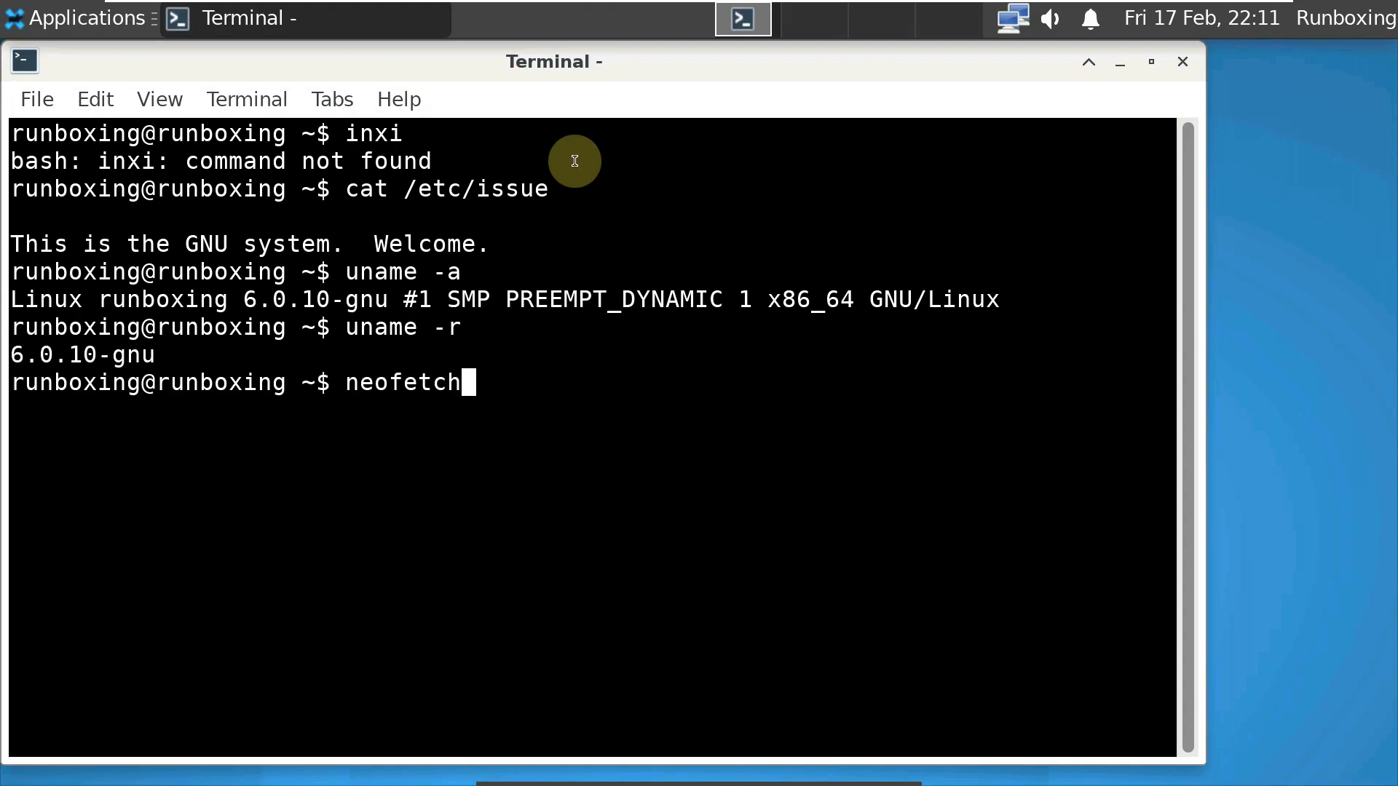
pyautogui.press('Return')
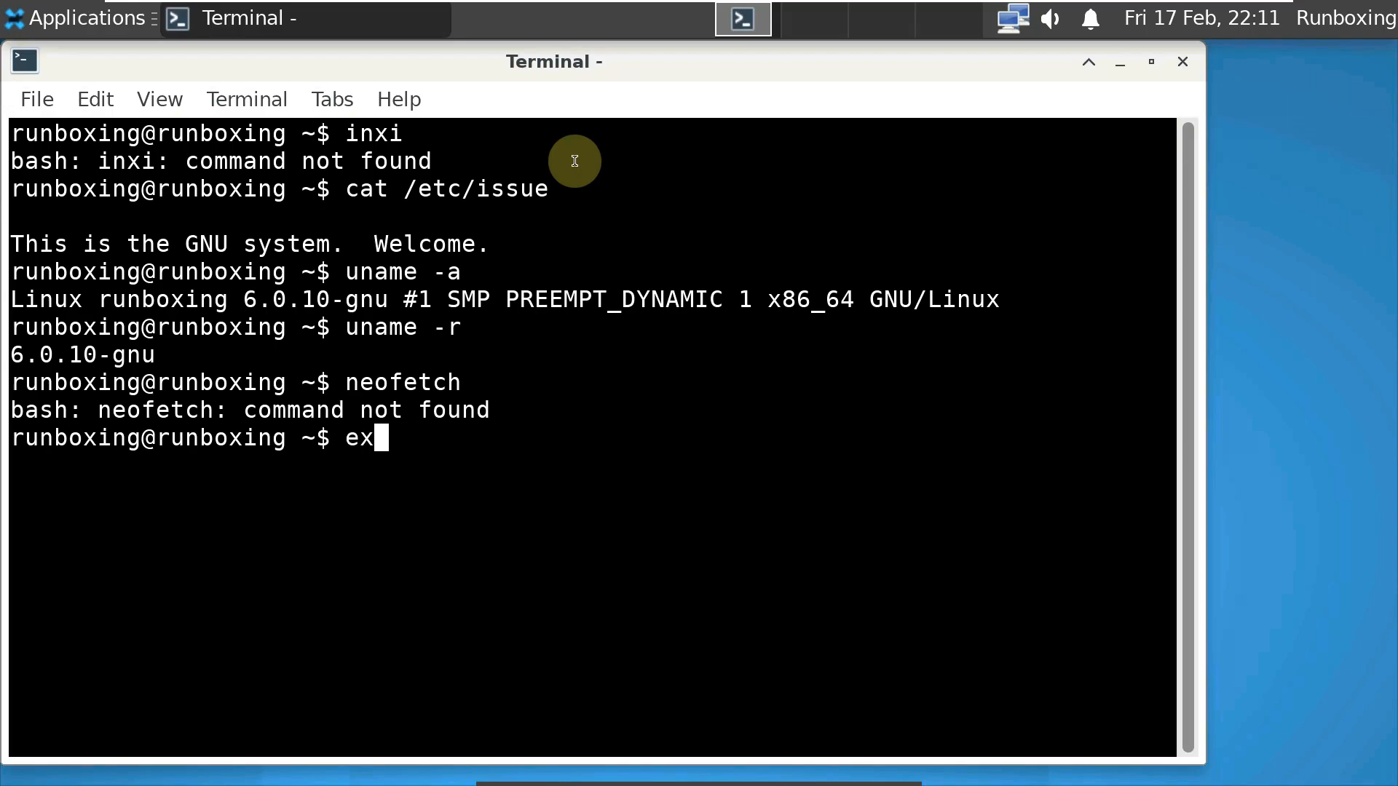
pyautogui.press('Return')
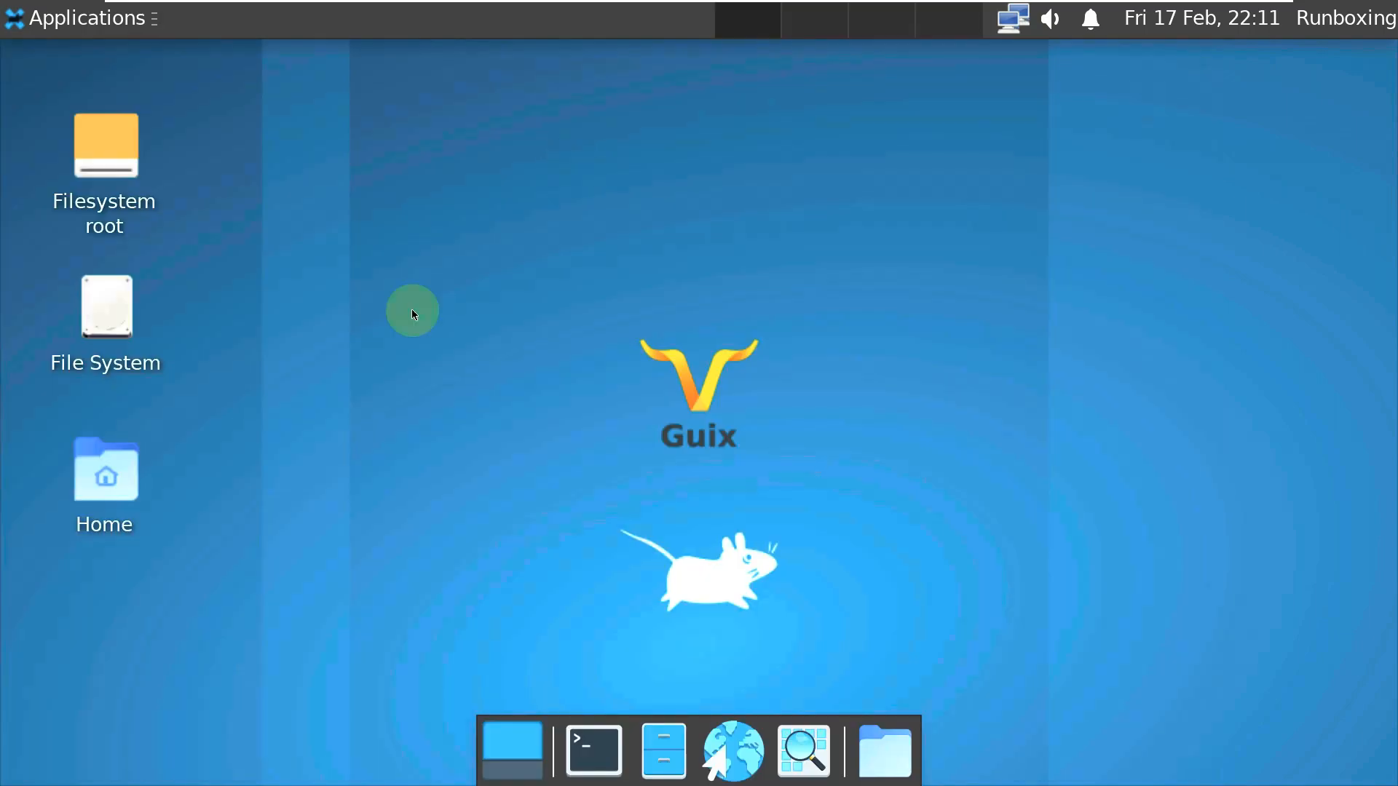
pyautogui.doubleClick(130, 445)
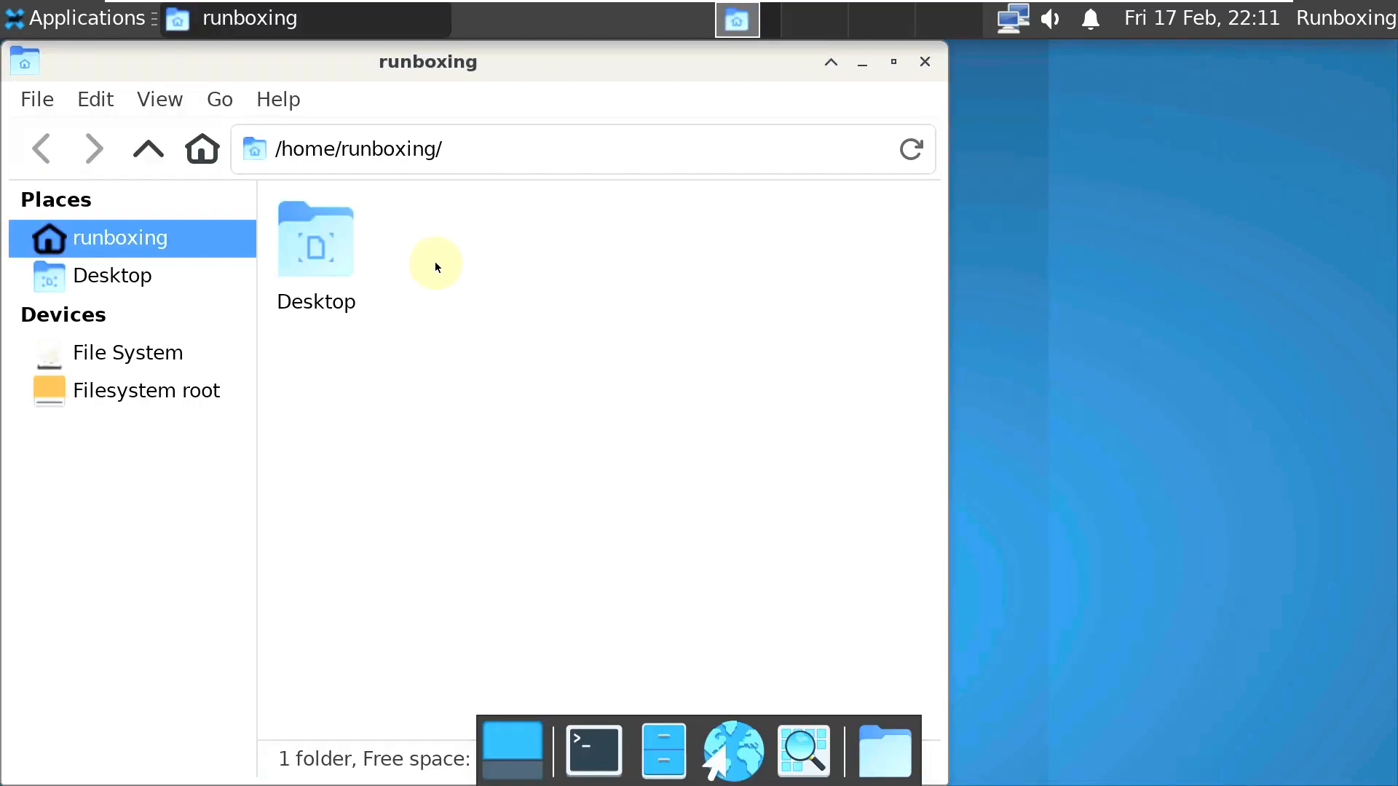
pyautogui.click(278, 100)
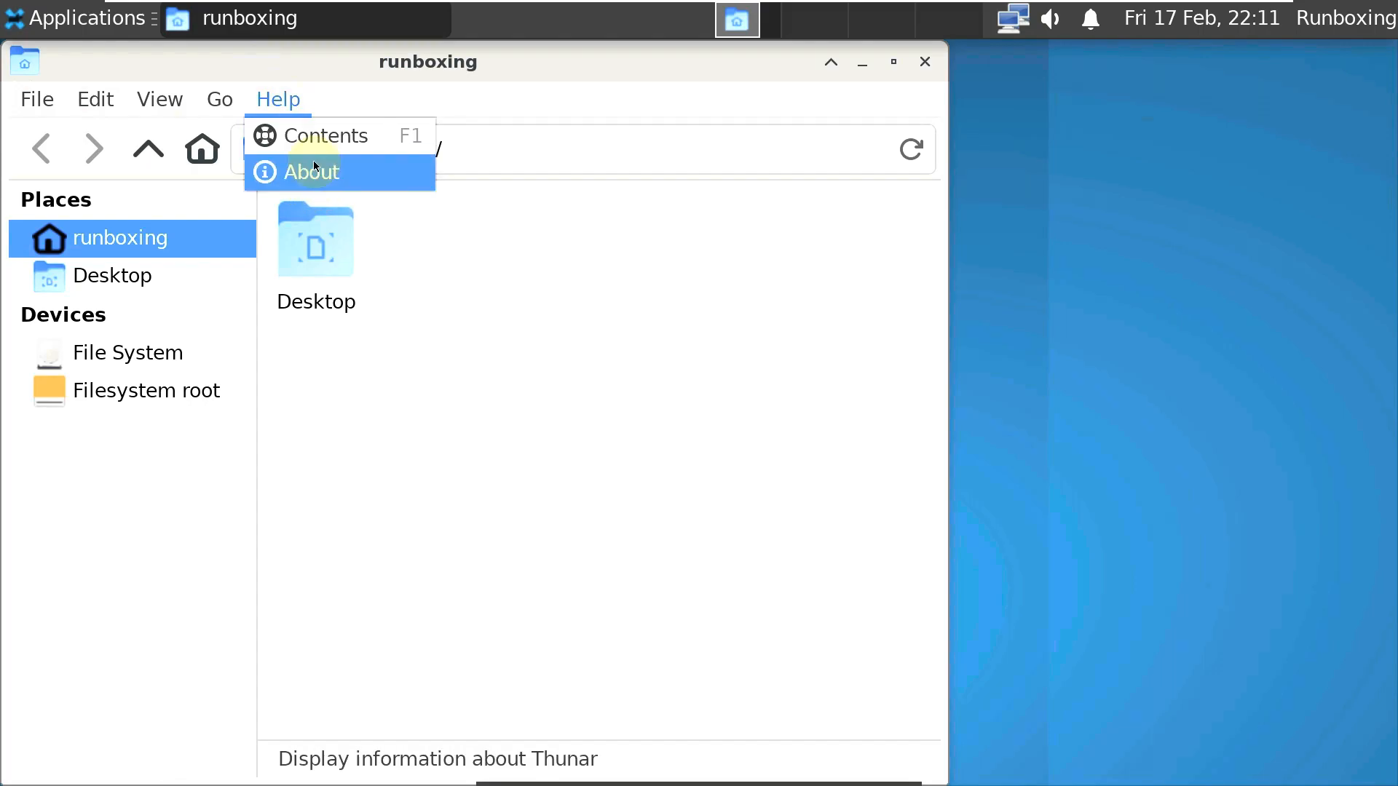
pyautogui.click(317, 172)
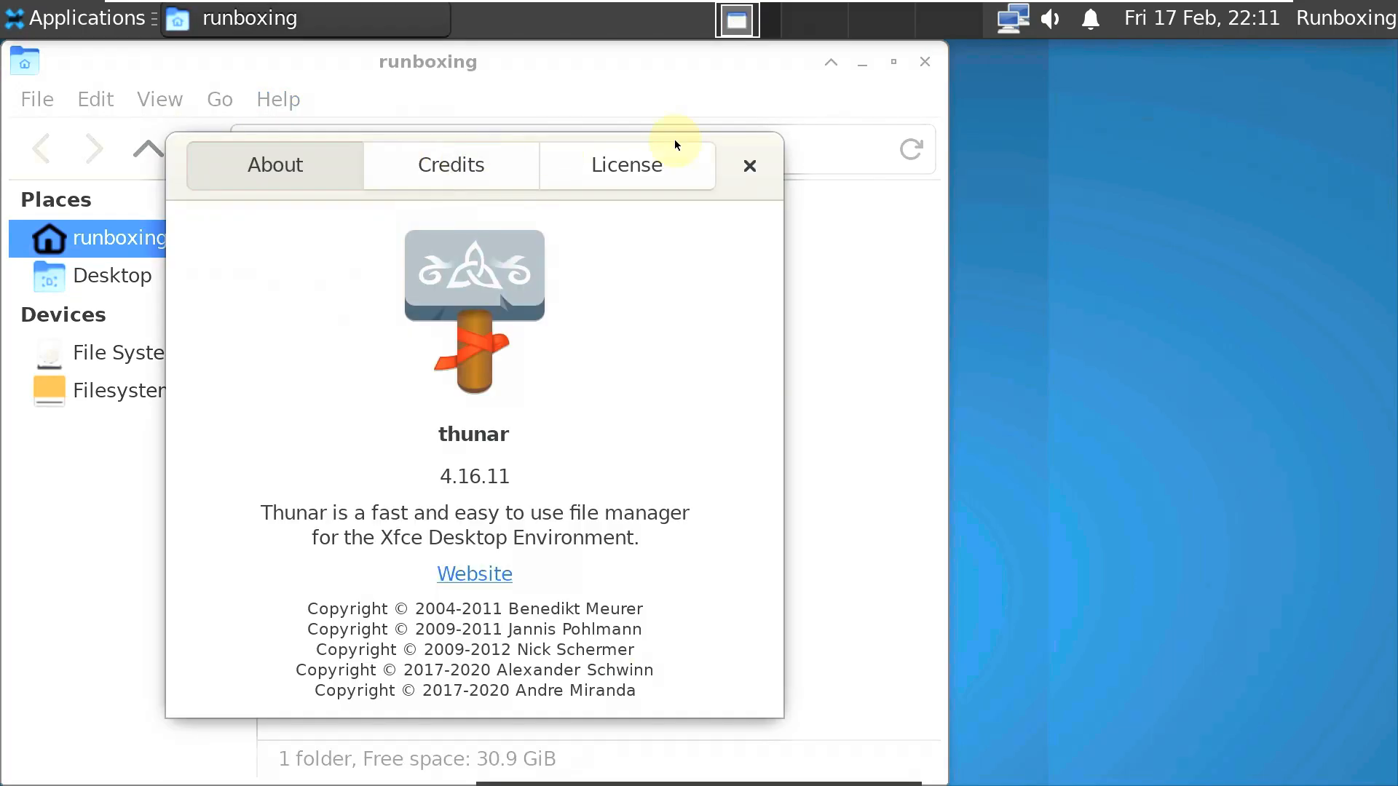
pyautogui.click(737, 165)
pyautogui.click(925, 61)
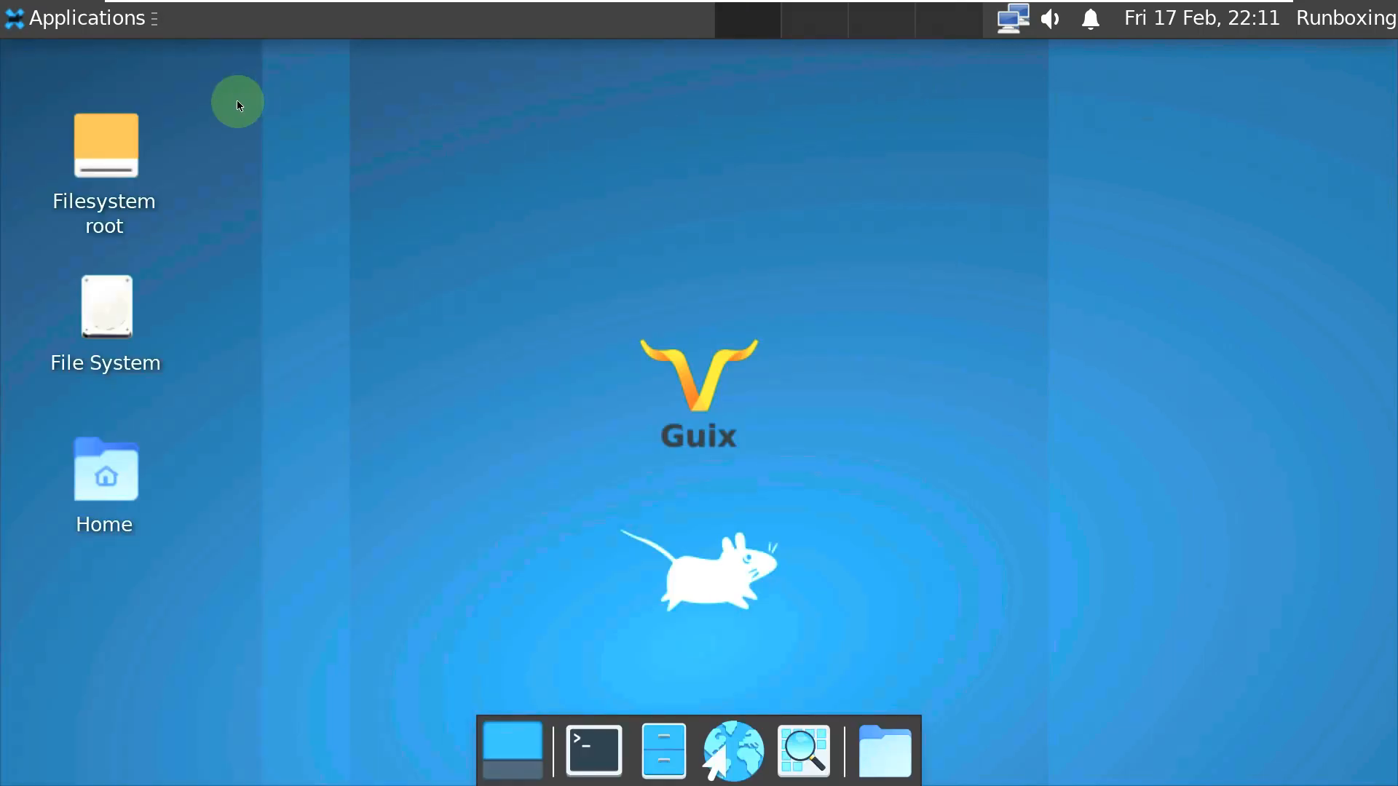
pyautogui.click(1221, 29)
# - Check the calendar, notifications, volume, network and user session popups in the panel
pyautogui.click(1136, 498)
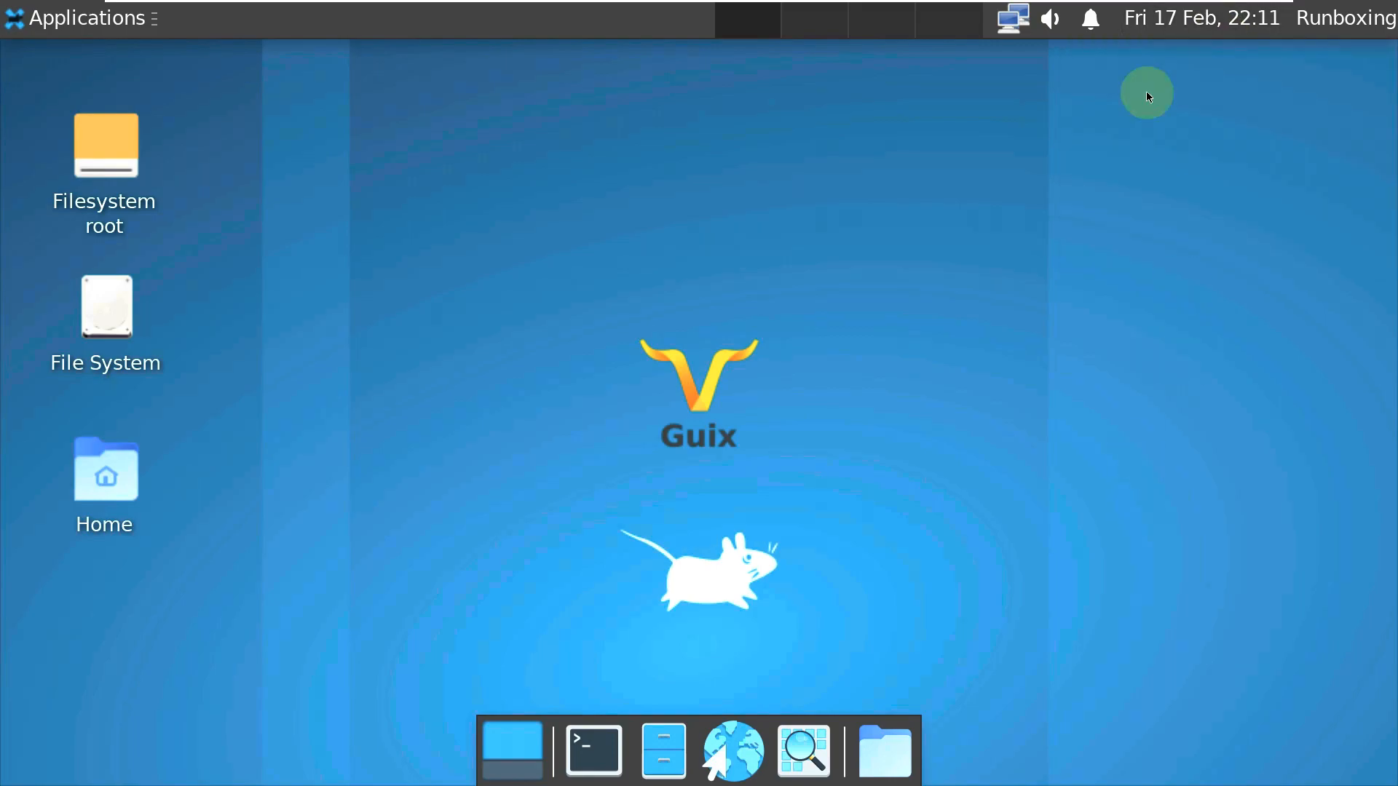
pyautogui.click(1092, 21)
pyautogui.click(977, 146)
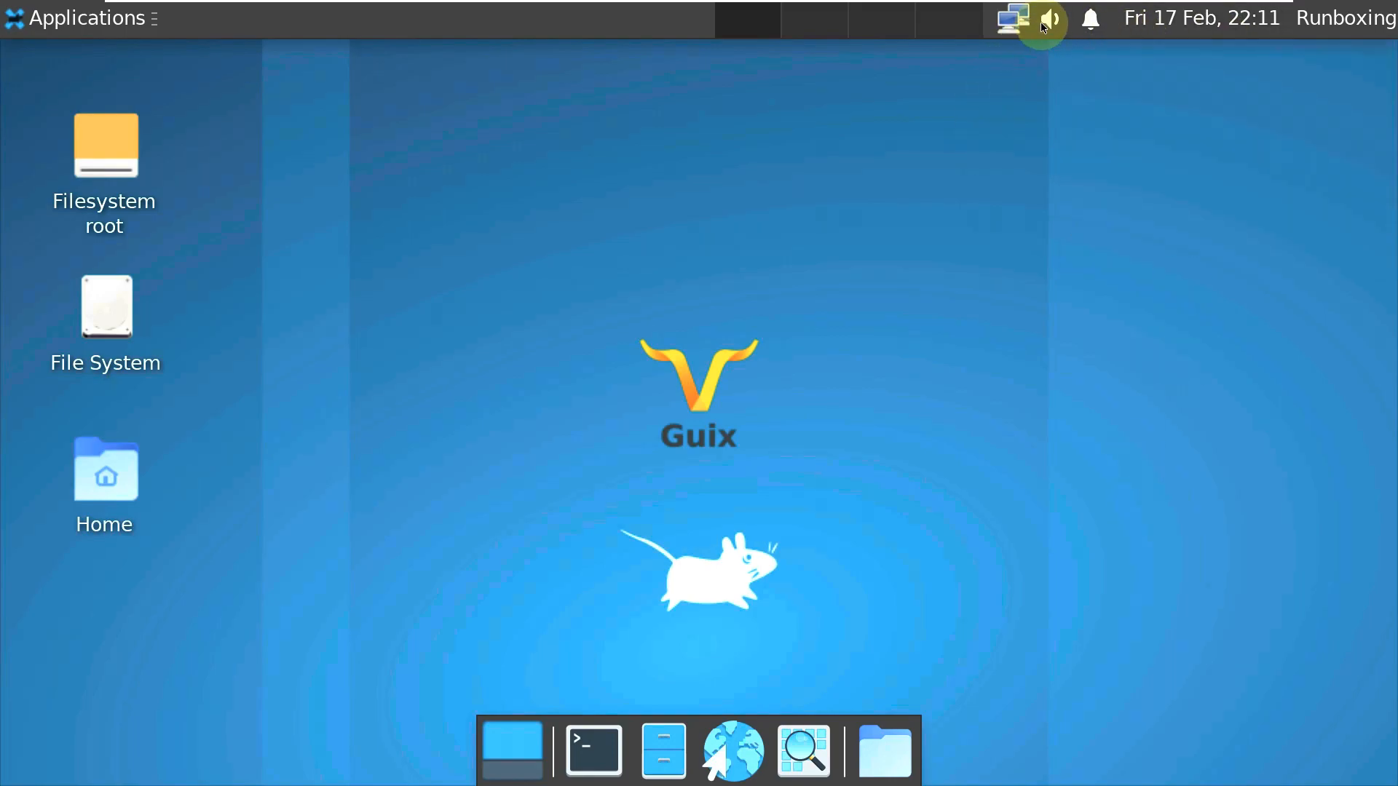
pyautogui.click(1041, 29)
pyautogui.click(961, 274)
pyautogui.click(1012, 22)
pyautogui.click(1142, 219)
pyautogui.click(1346, 17)
pyautogui.click(976, 477)
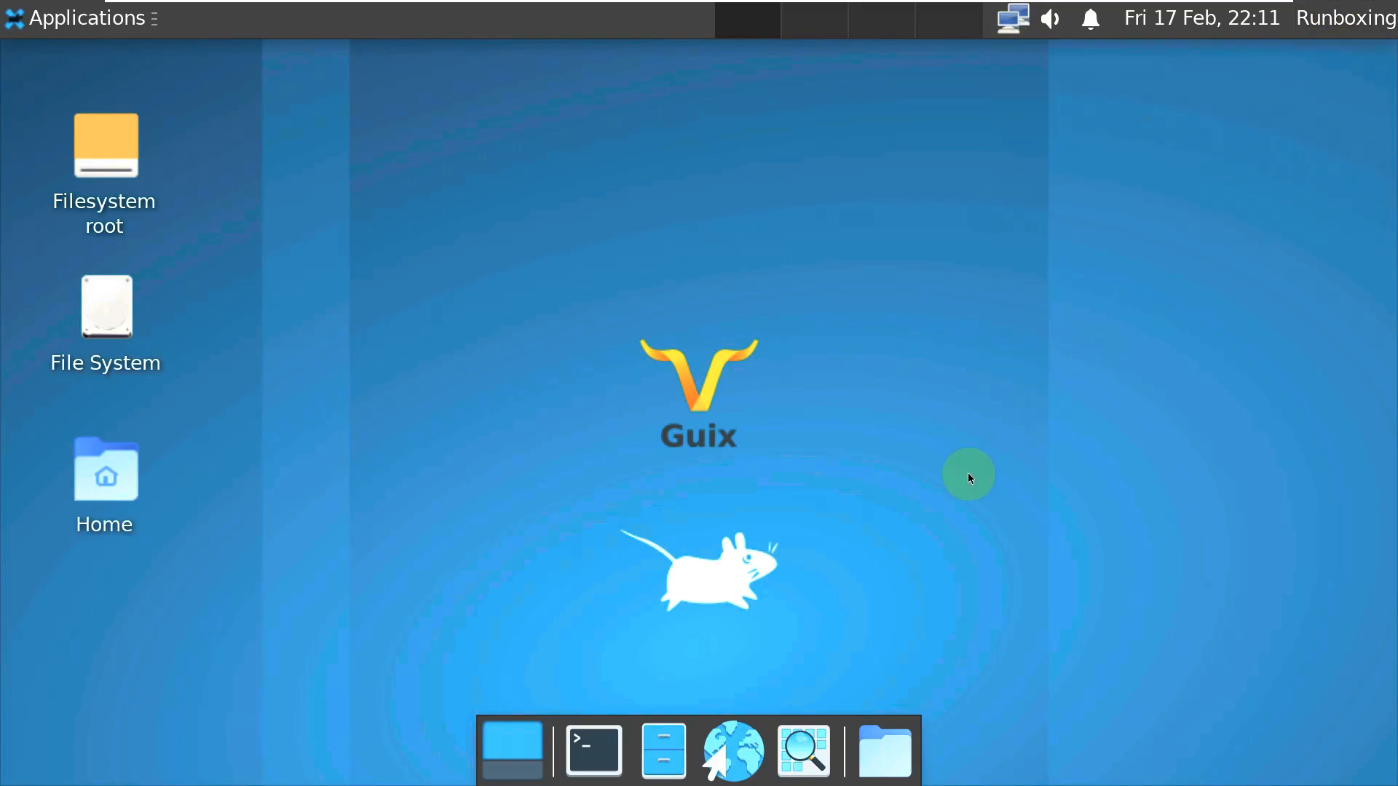
# - In Desktop settings, view the Menus and Icons tabs, then set the wallpaper folder to backgrounds
pyautogui.click(95, 18)
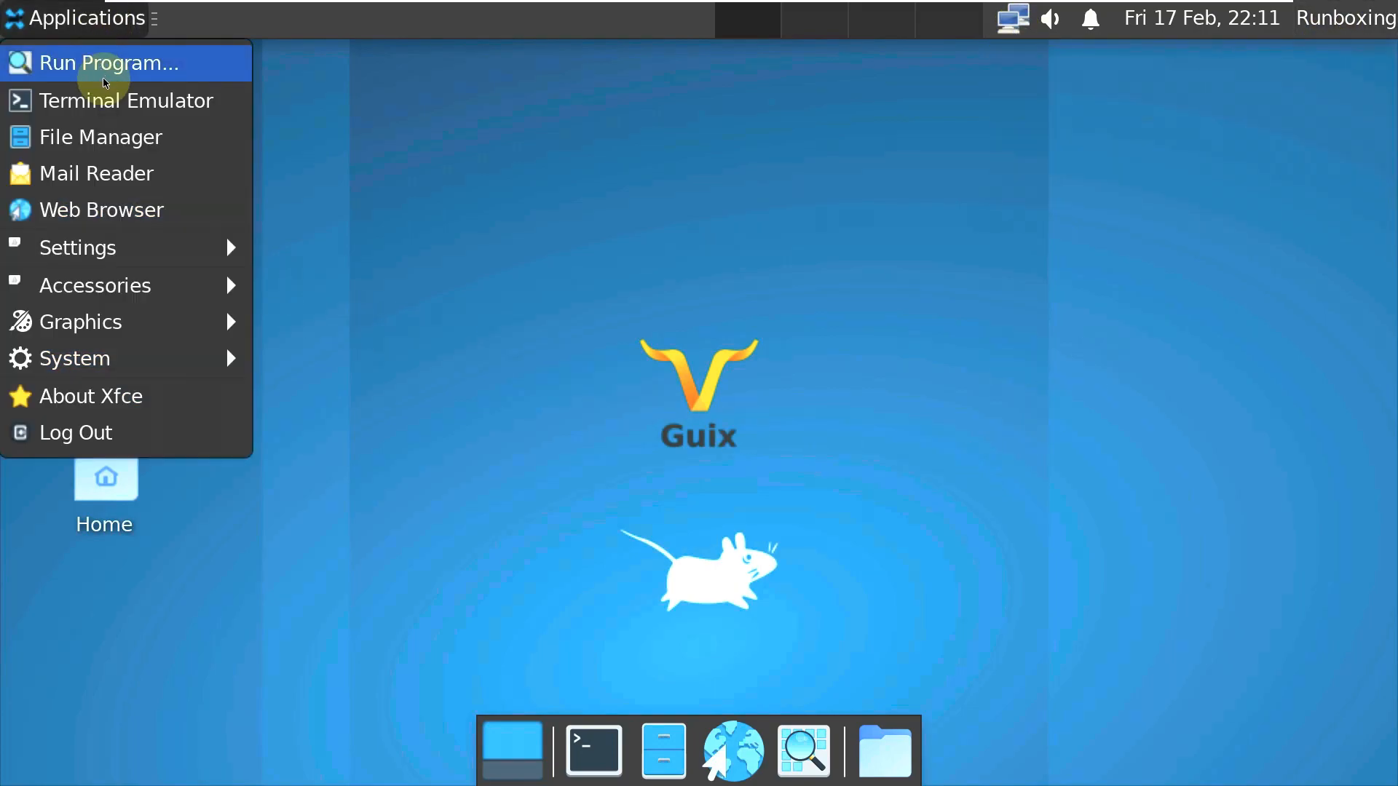
pyautogui.moveTo(106, 244)
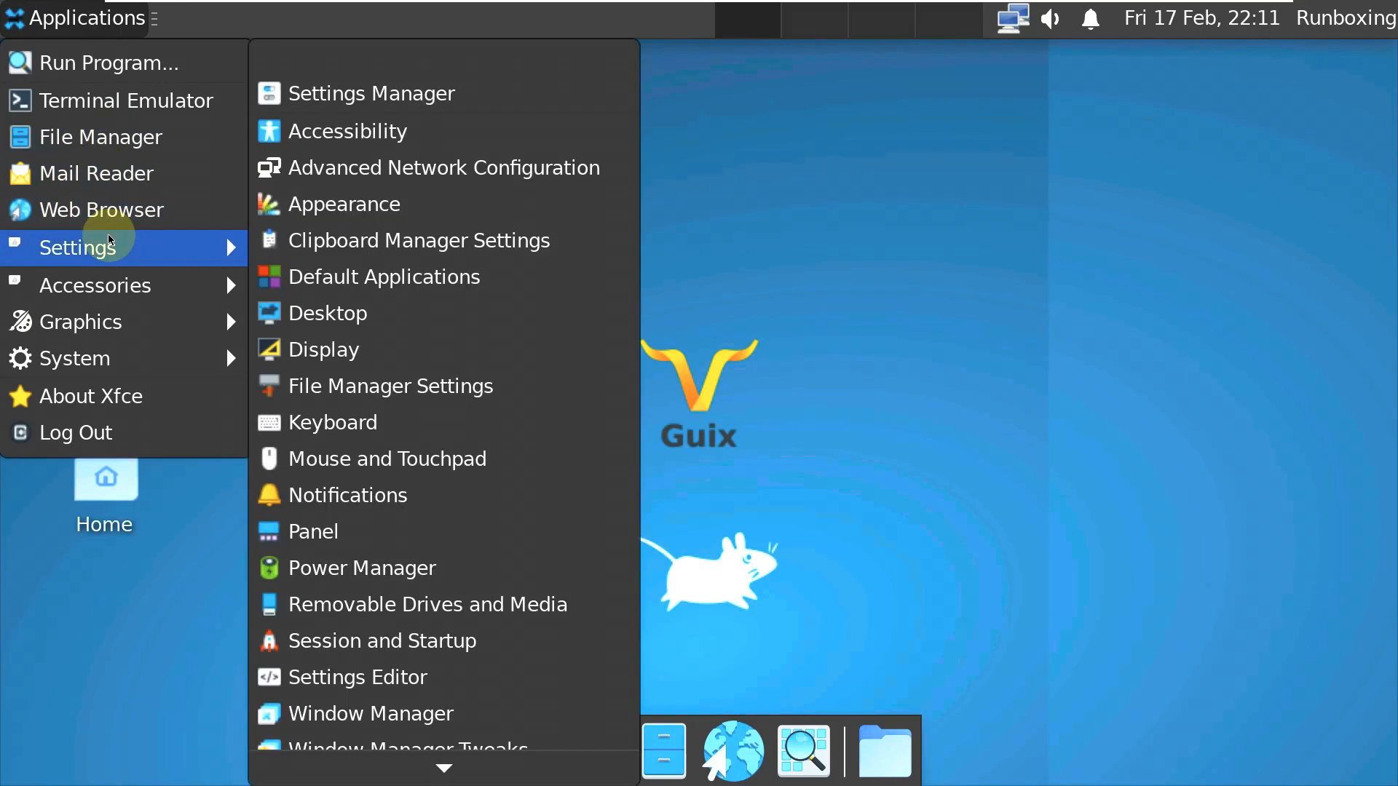
pyautogui.scroll(-3, 409, 170)
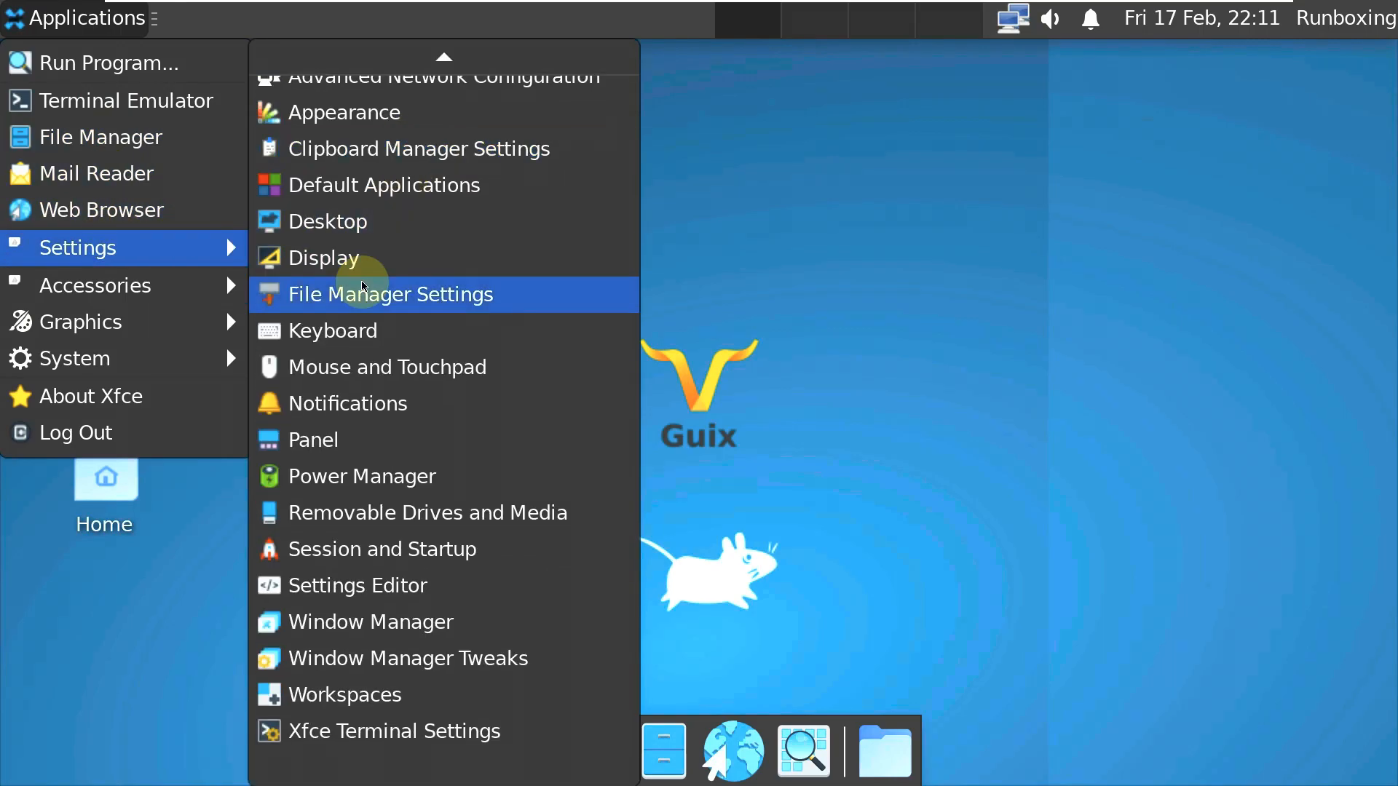
pyautogui.click(359, 220)
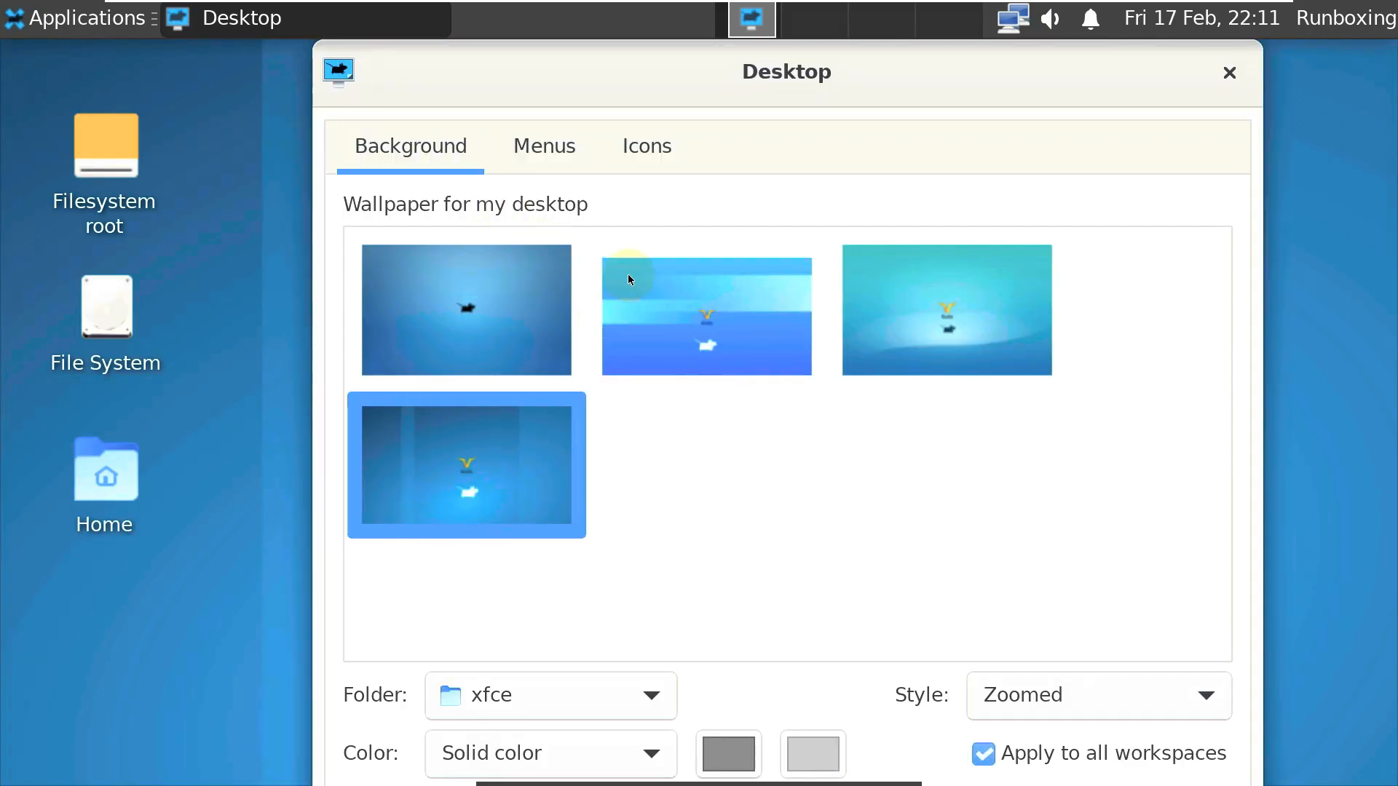
pyautogui.click(578, 169)
pyautogui.click(628, 163)
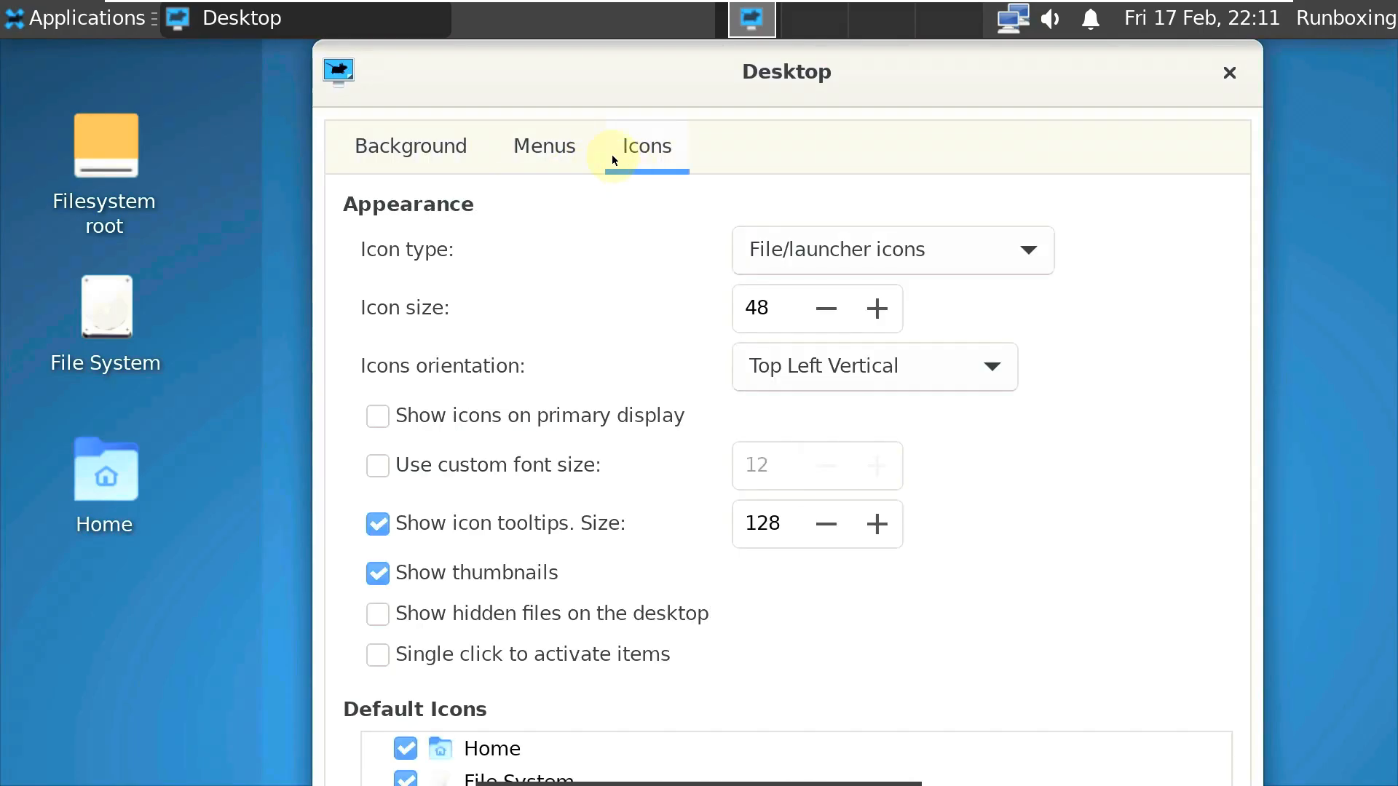
pyautogui.click(442, 155)
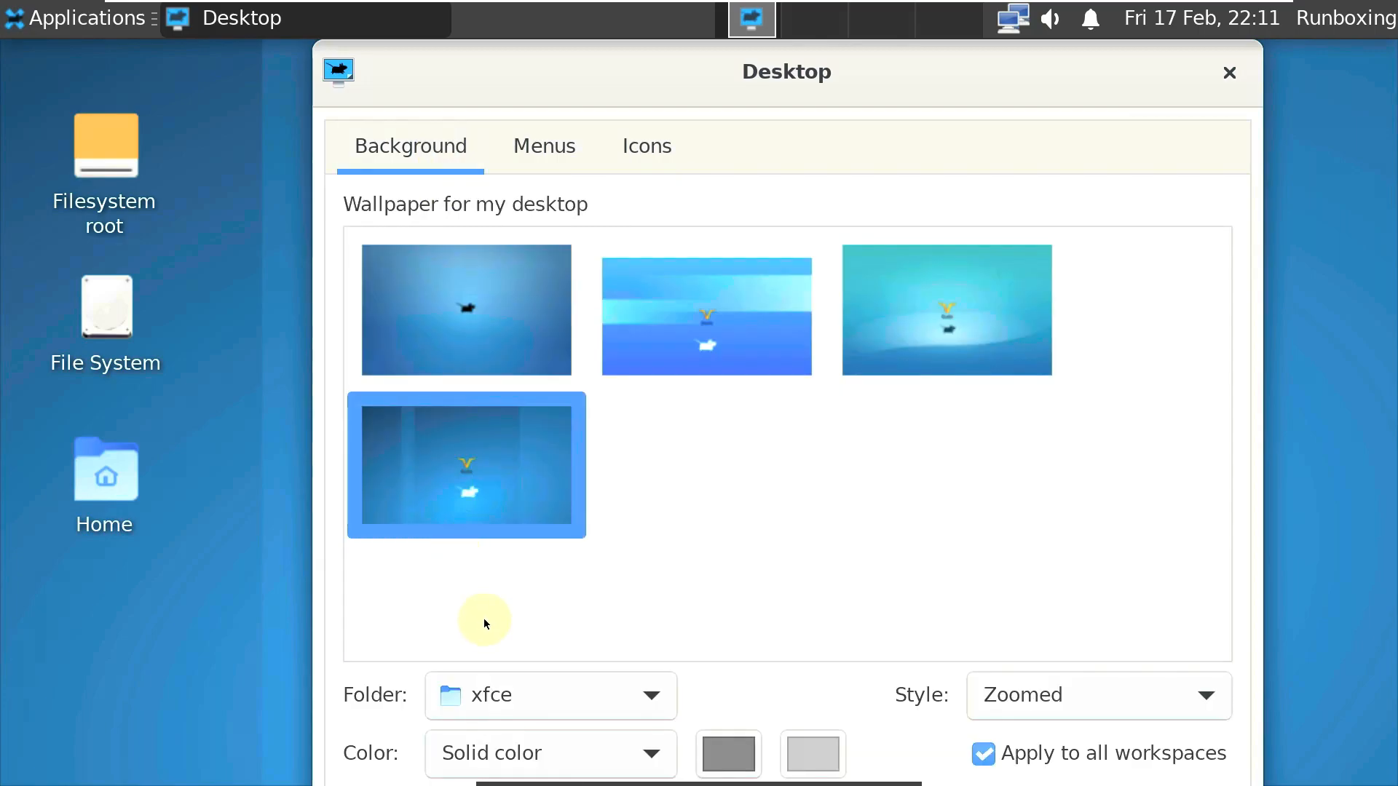
pyautogui.click(491, 693)
pyautogui.click(490, 655)
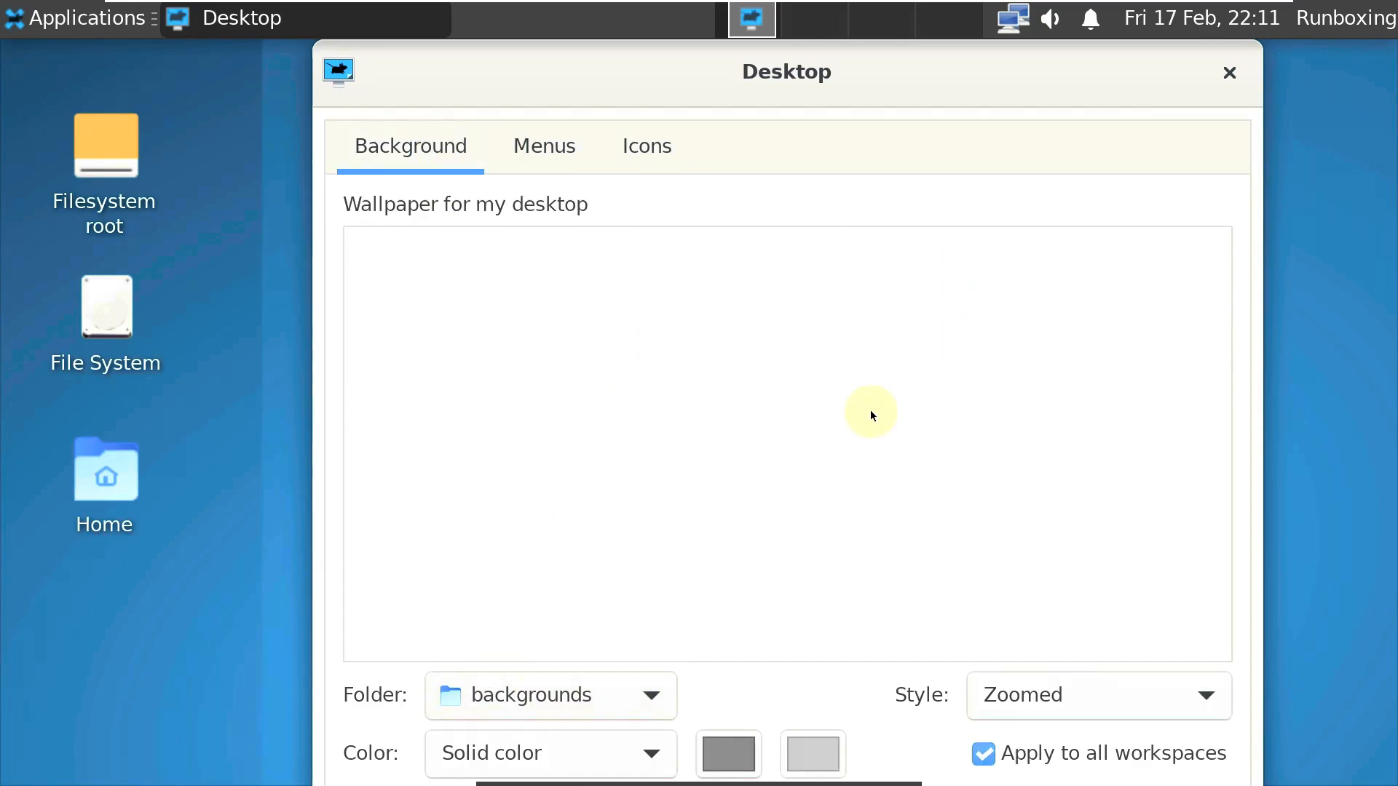
# - Close Desktop settings and view the panel's About information
pyautogui.click(1244, 87)
pyautogui.rightClick(565, 27)
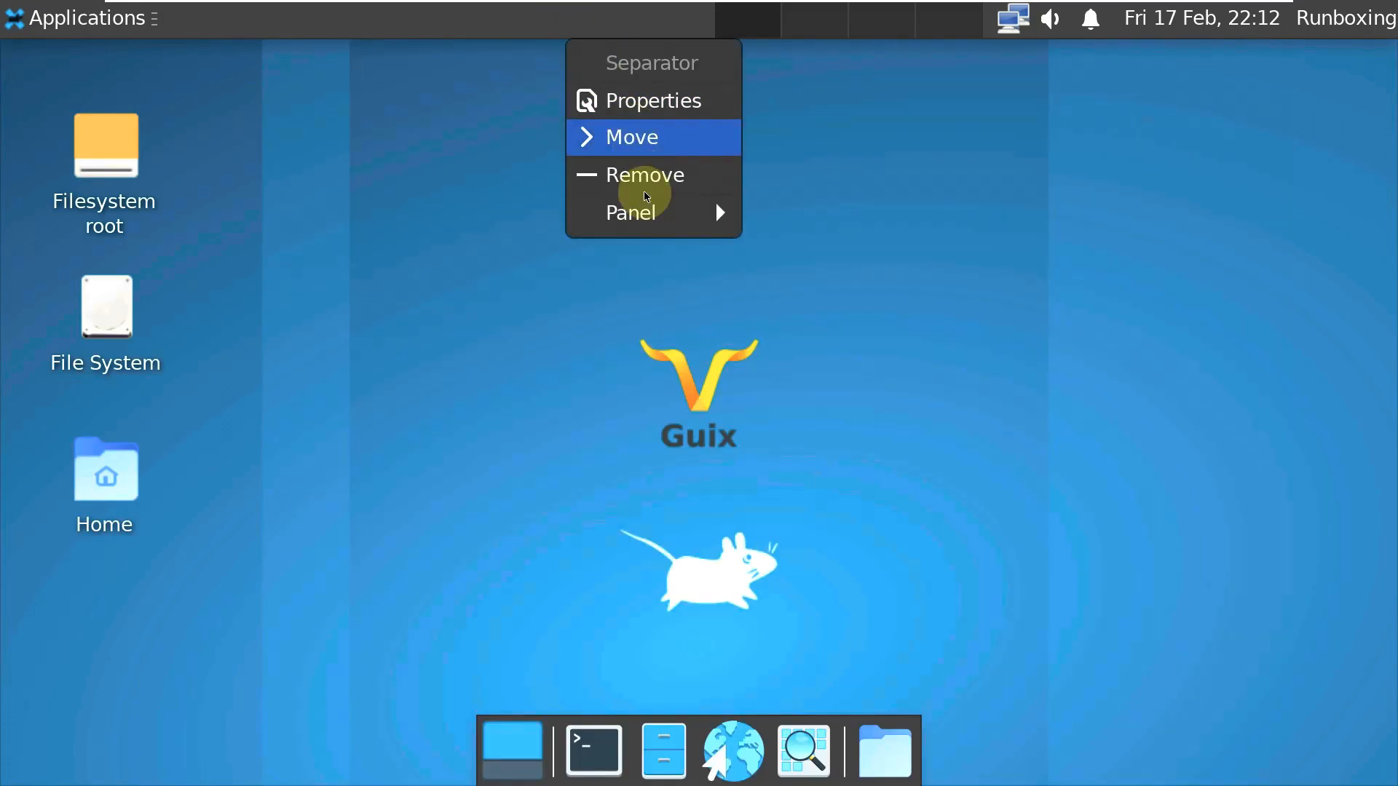
pyautogui.moveTo(640, 209)
pyautogui.click(896, 362)
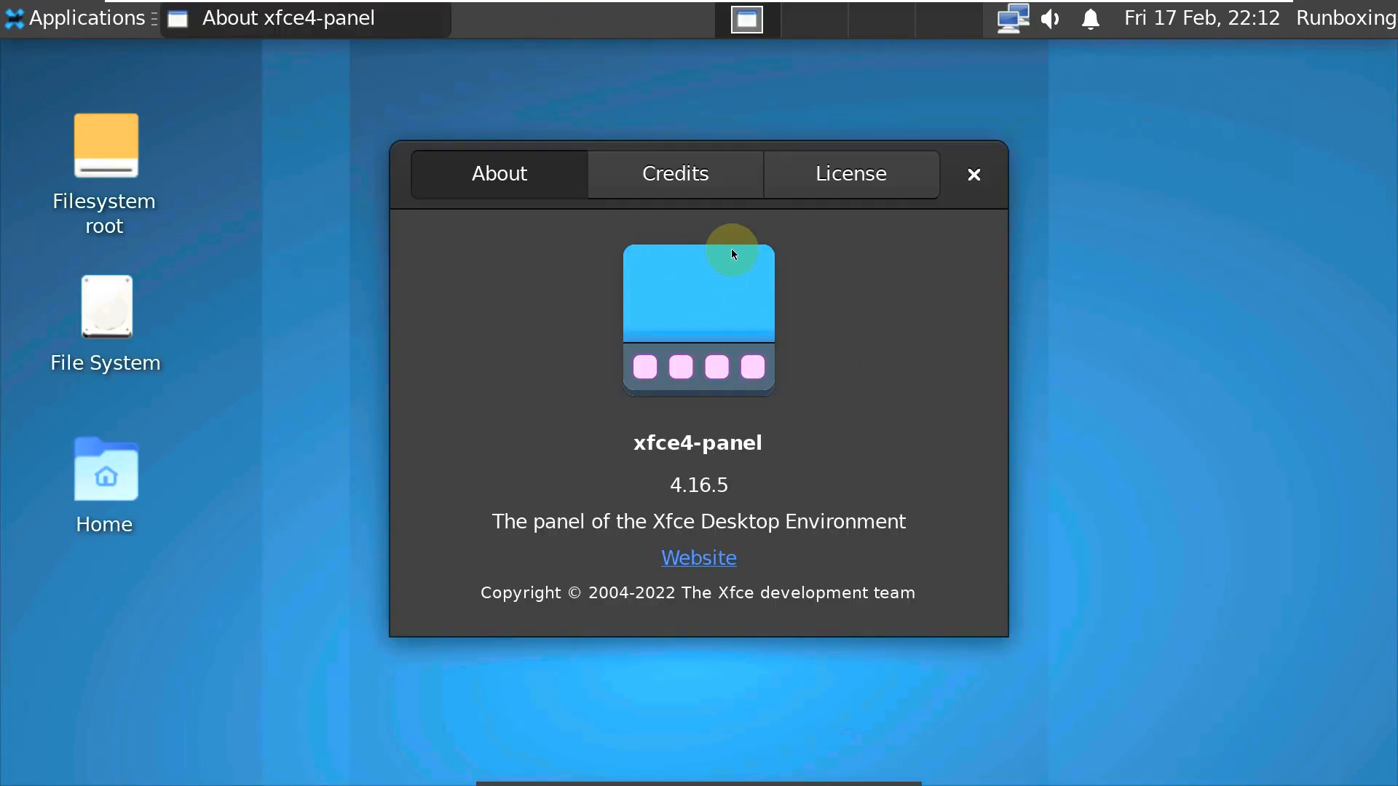
pyautogui.click(975, 174)
# - Launch Web Browser, look through the browser list, and cancel the chooser
pyautogui.click(87, 18)
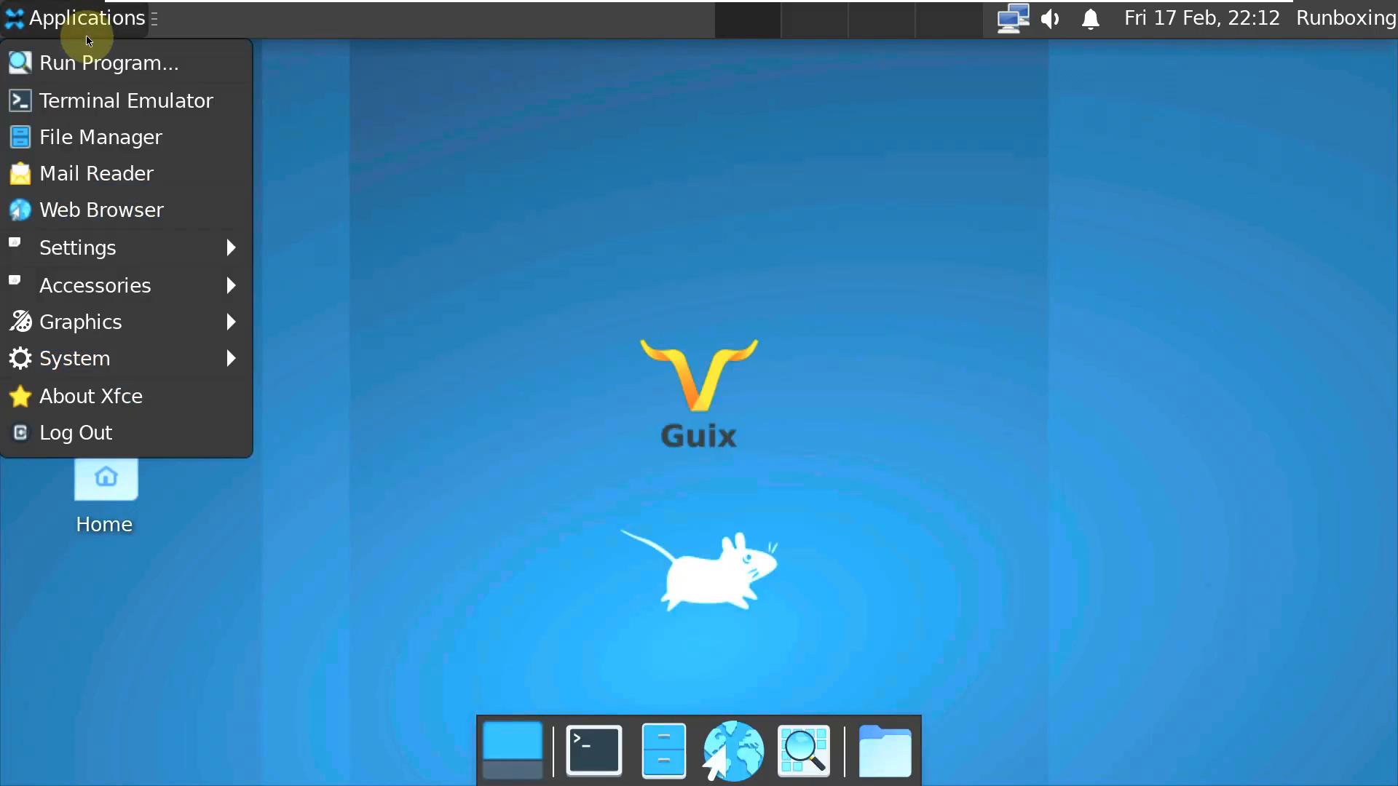
pyautogui.click(126, 216)
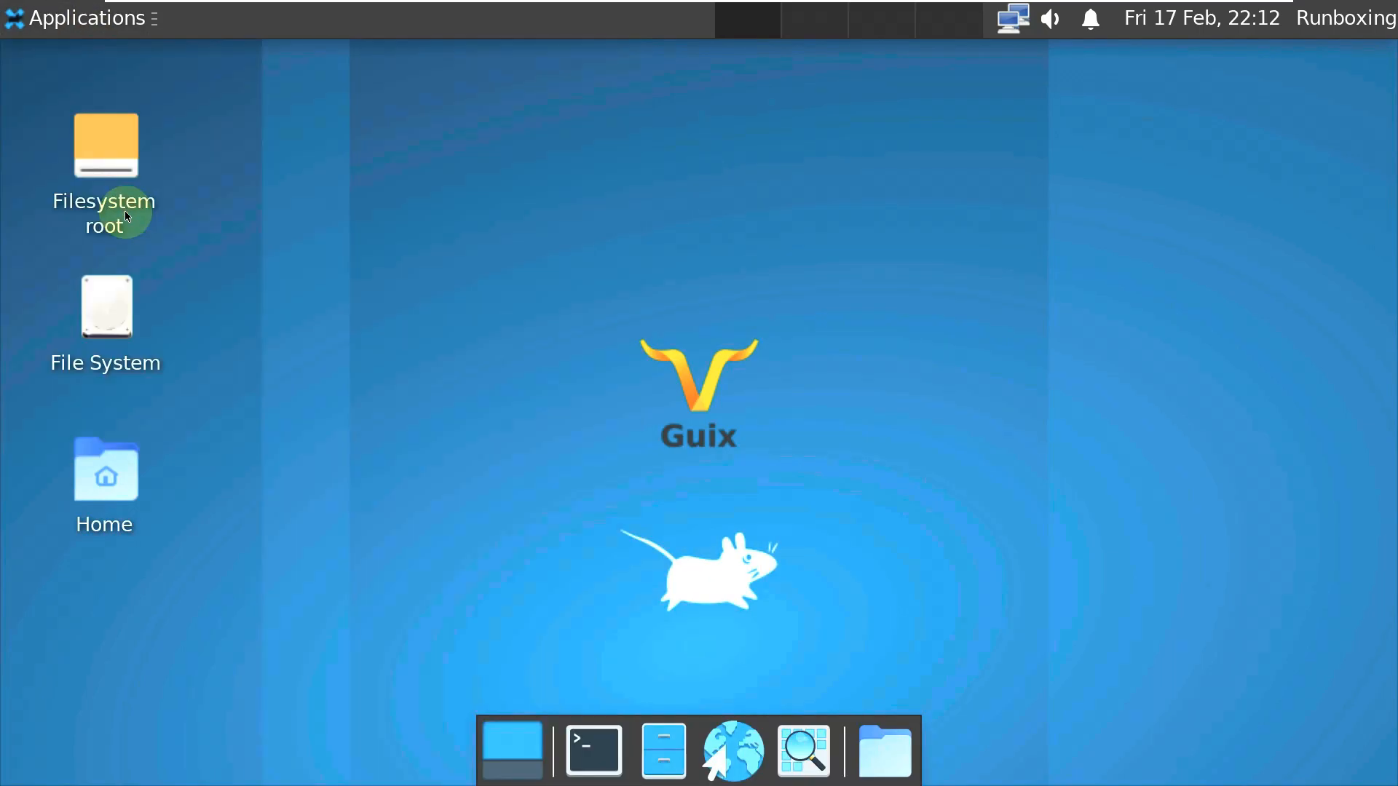
pyautogui.click(712, 401)
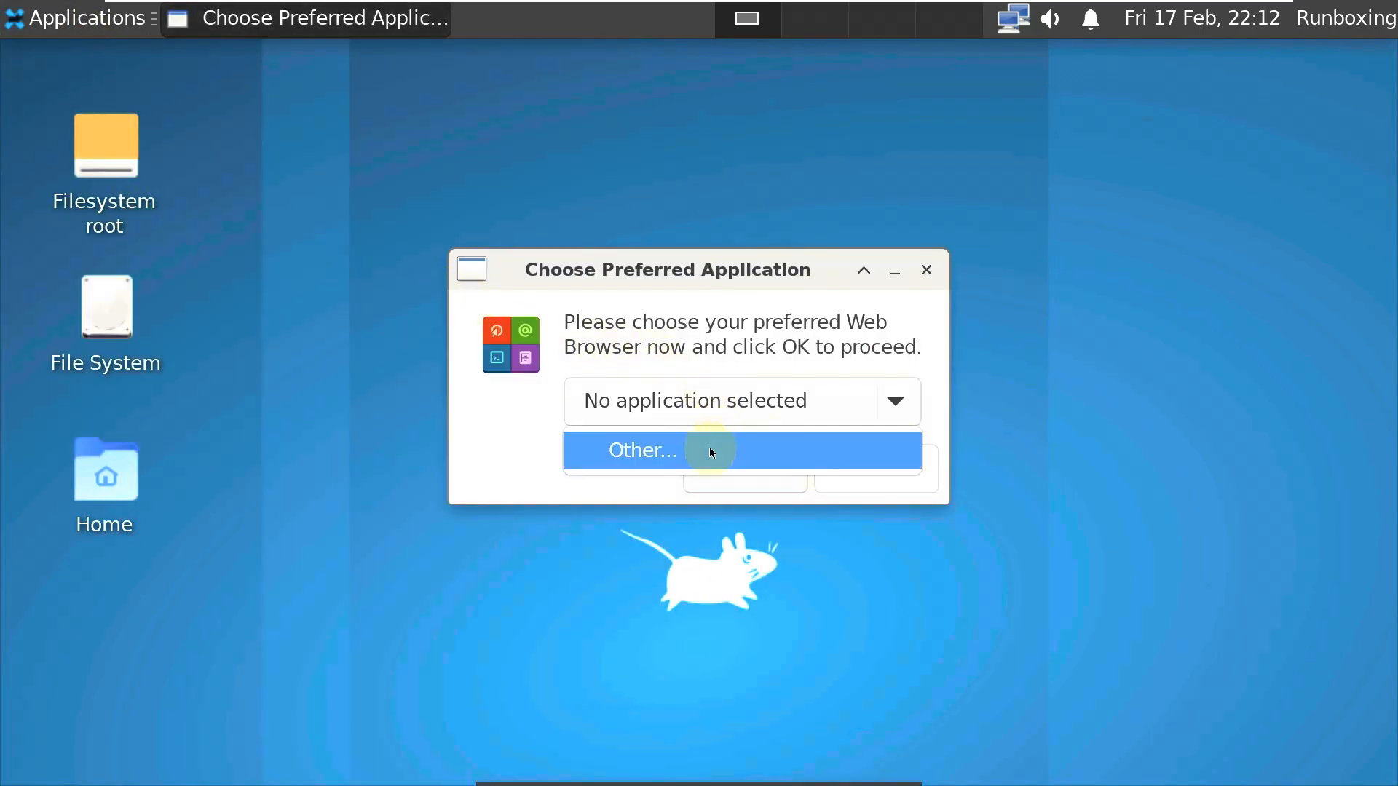
pyautogui.click(521, 486)
pyautogui.click(736, 471)
# - Launch Web Browser again and pick the Other... custom browser option
pyautogui.moveTo(688, 717)
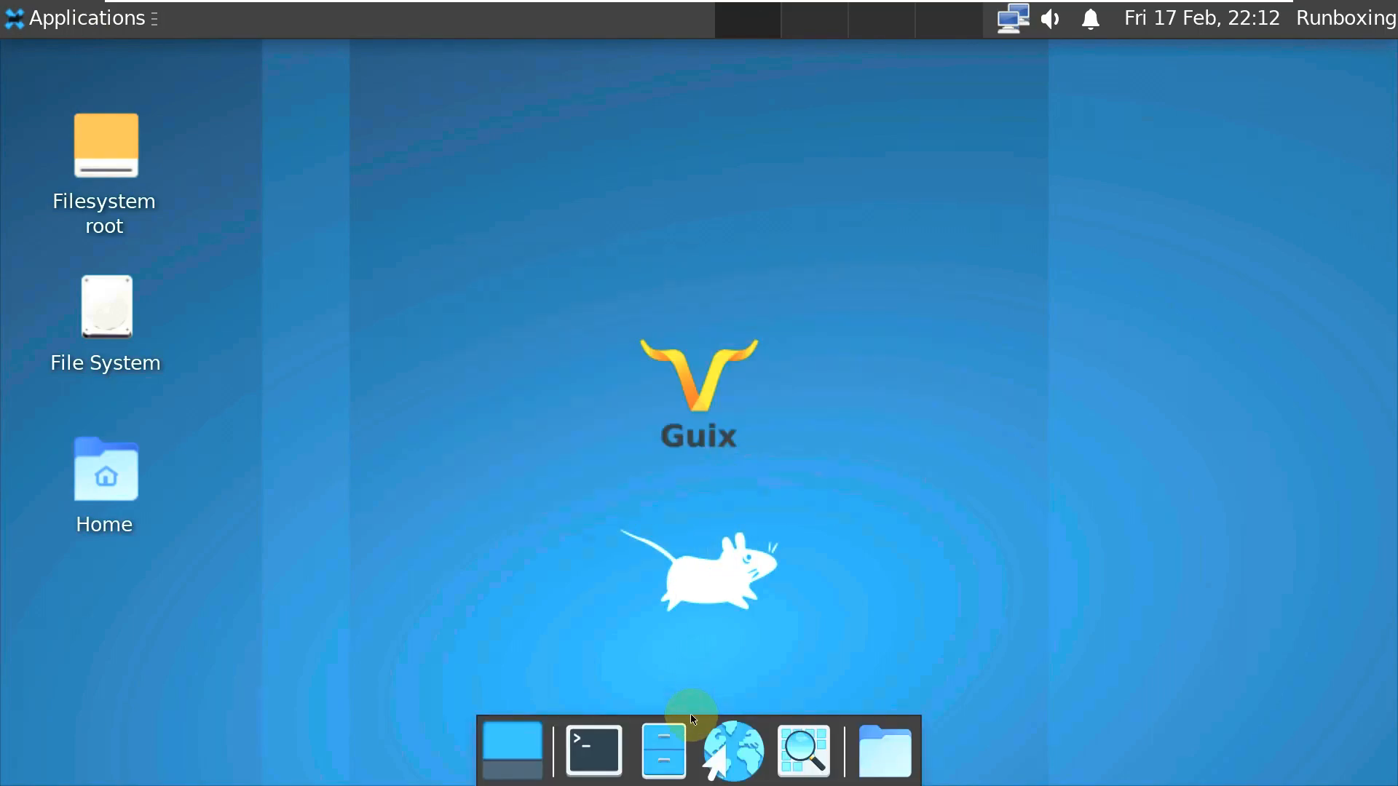
pyautogui.click(733, 745)
pyautogui.click(748, 405)
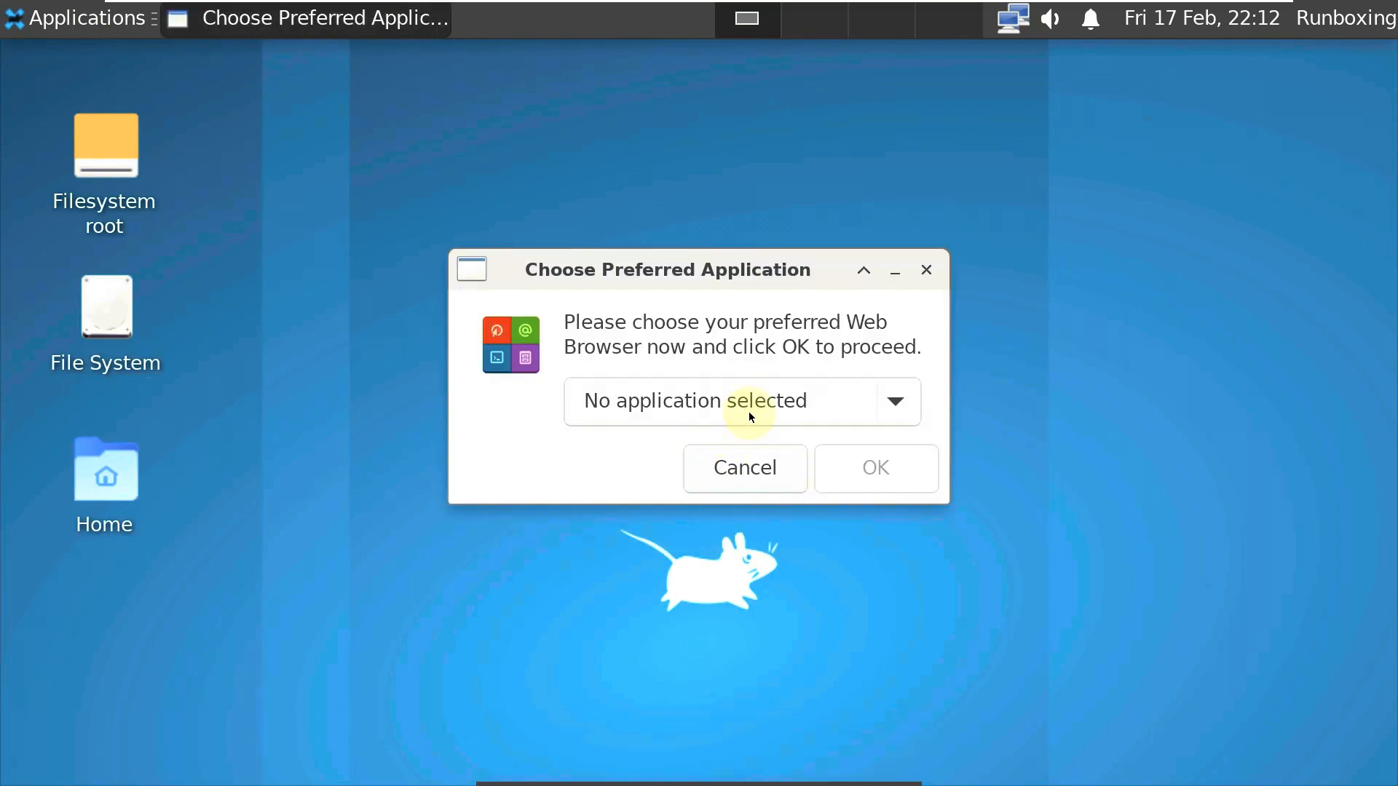
pyautogui.click(693, 476)
pyautogui.click(684, 417)
pyautogui.click(663, 468)
pyautogui.click(662, 400)
pyautogui.click(638, 453)
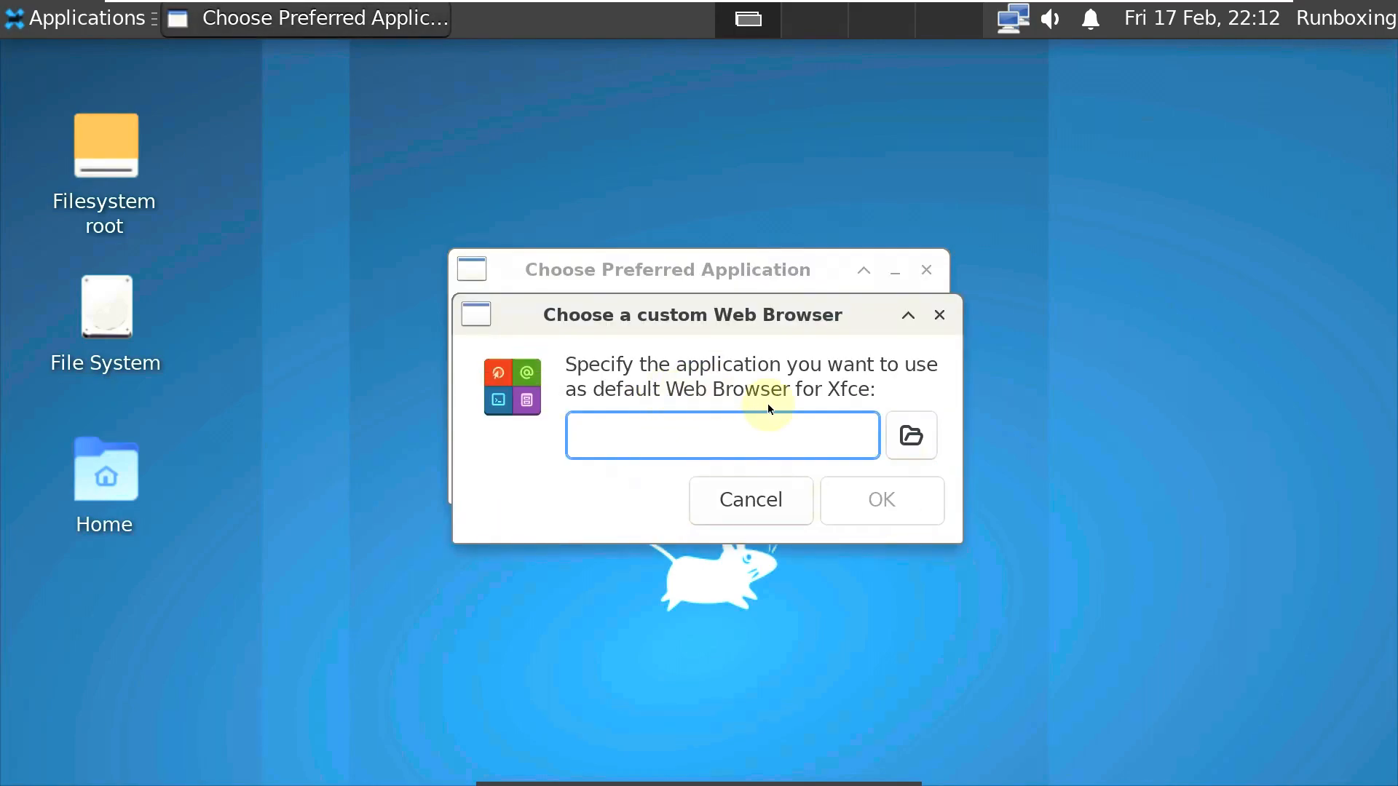
# - Browse the store folder for a browser program, then cancel all the dialogs
pyautogui.click(910, 436)
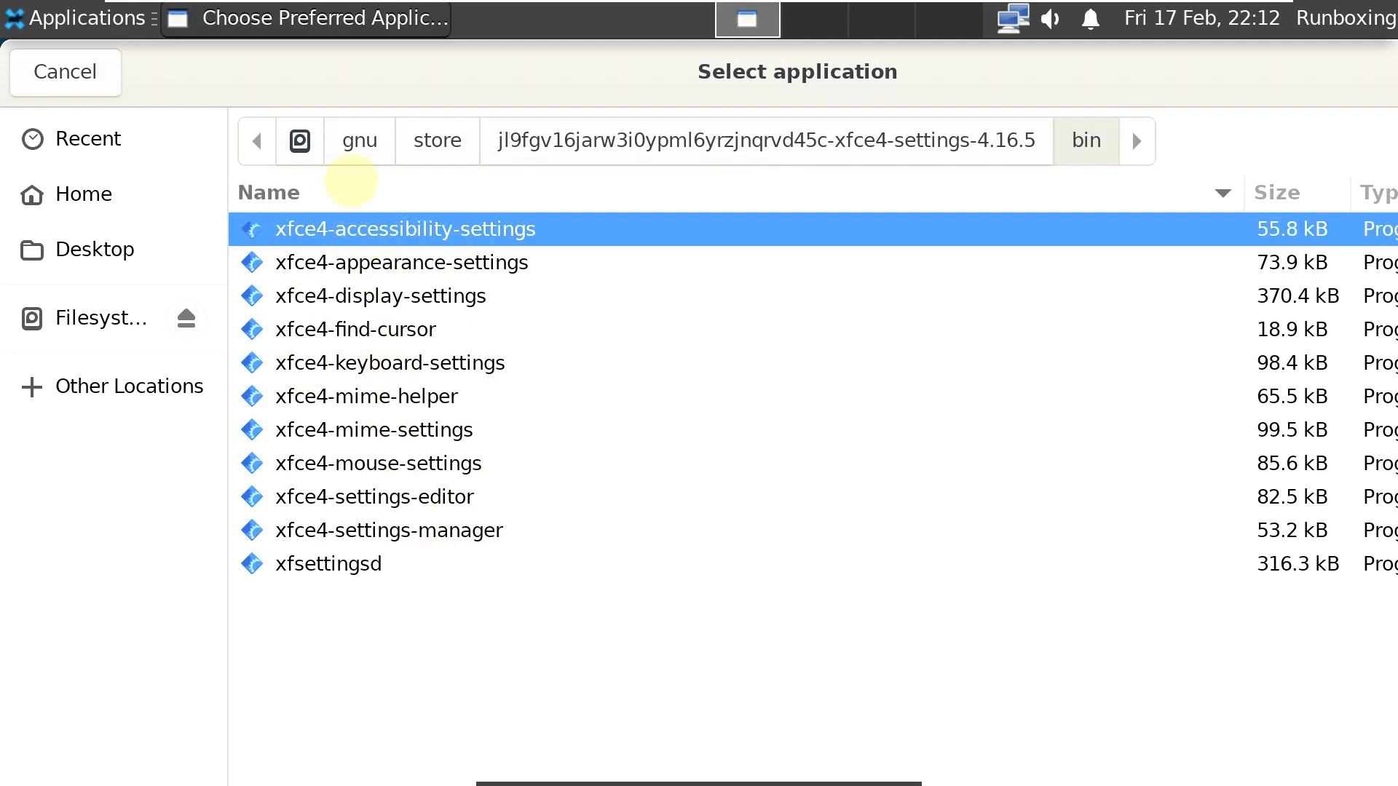
pyautogui.click(441, 143)
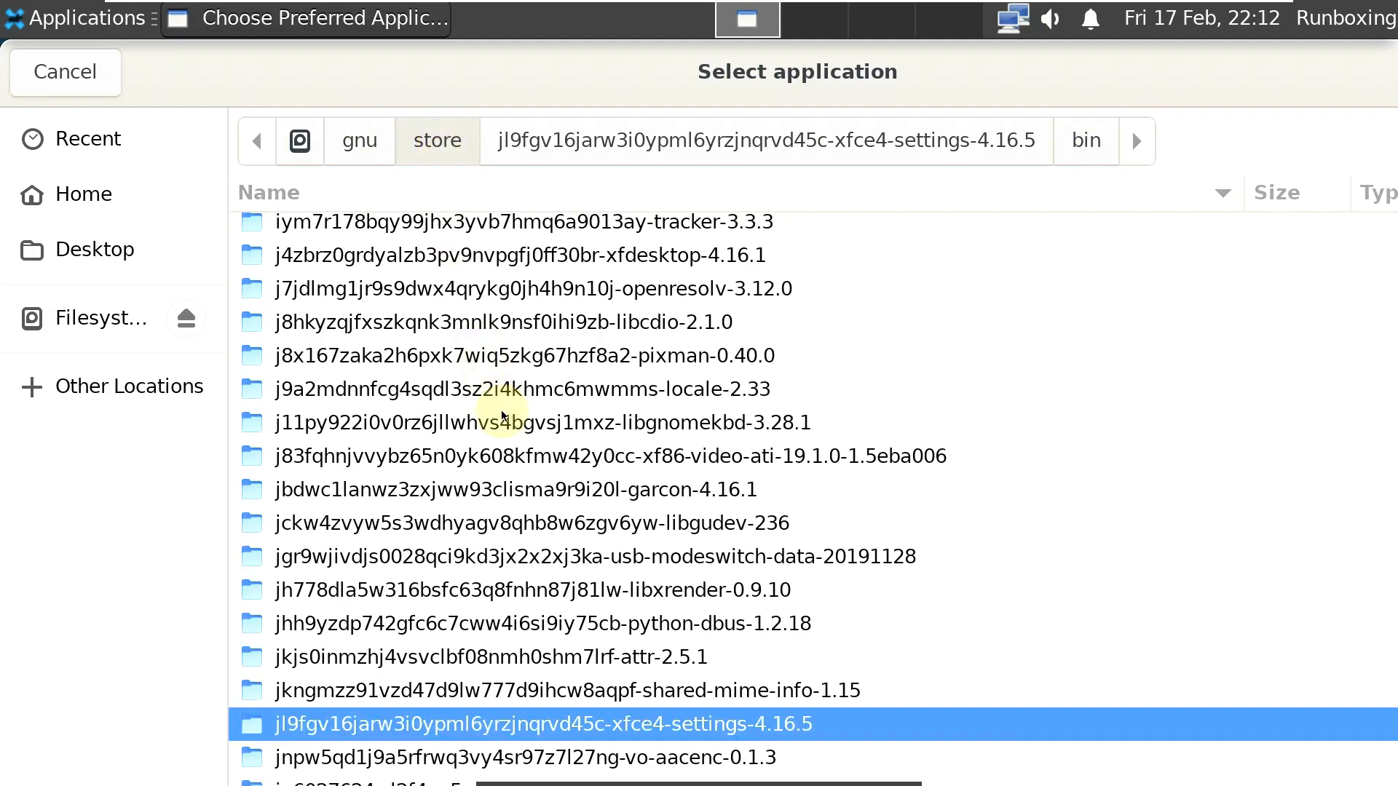
pyautogui.scroll(15, 501, 412)
pyautogui.scroll(5, 502, 408)
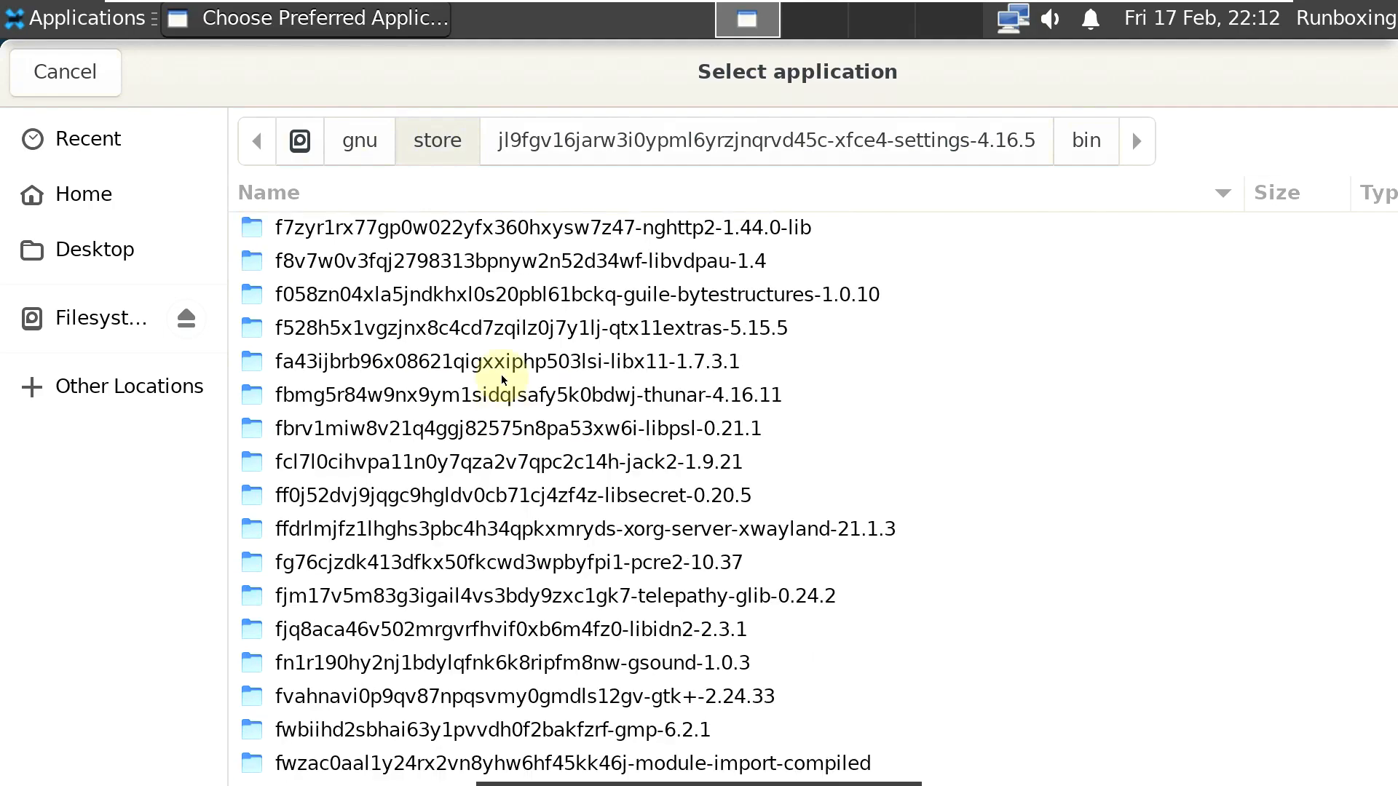
pyautogui.click(78, 76)
pyautogui.click(765, 504)
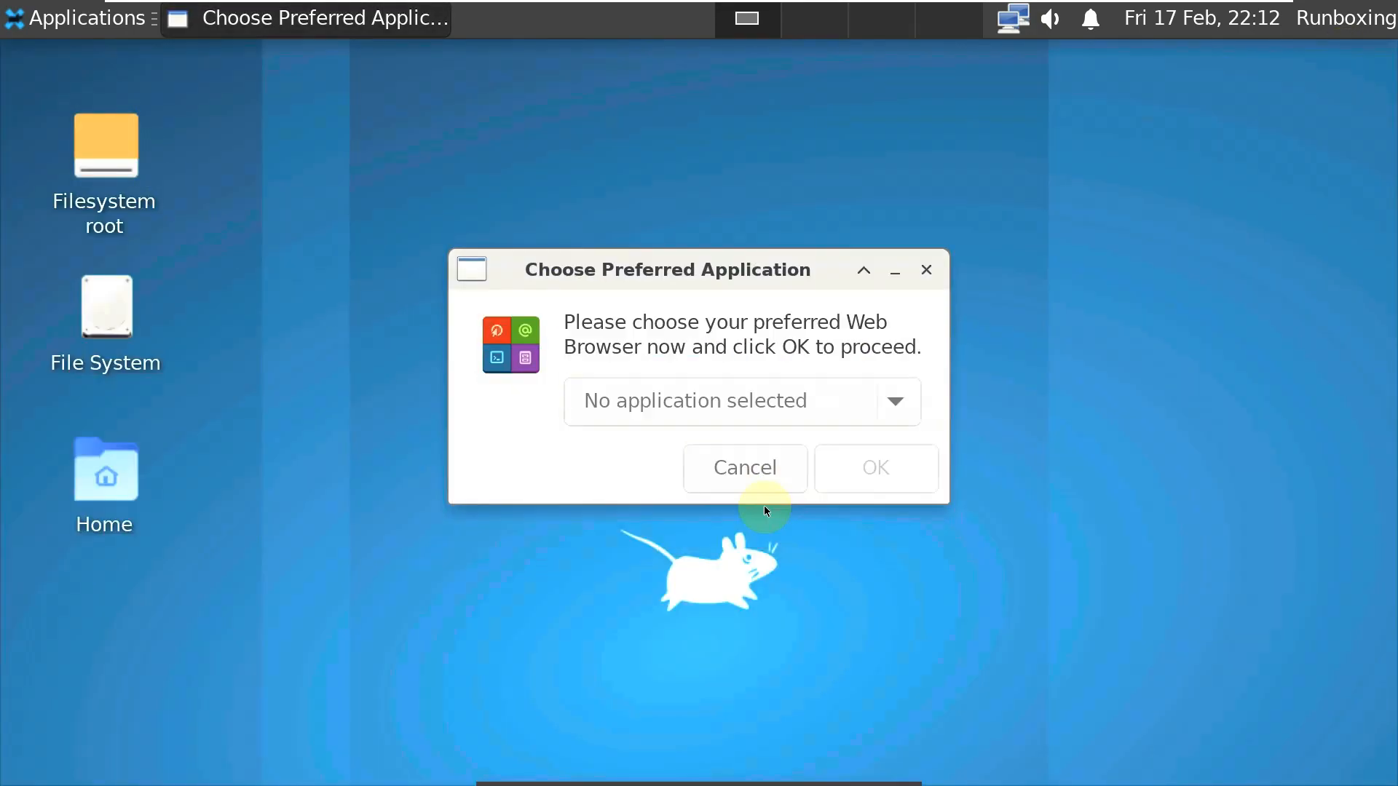
pyautogui.click(769, 477)
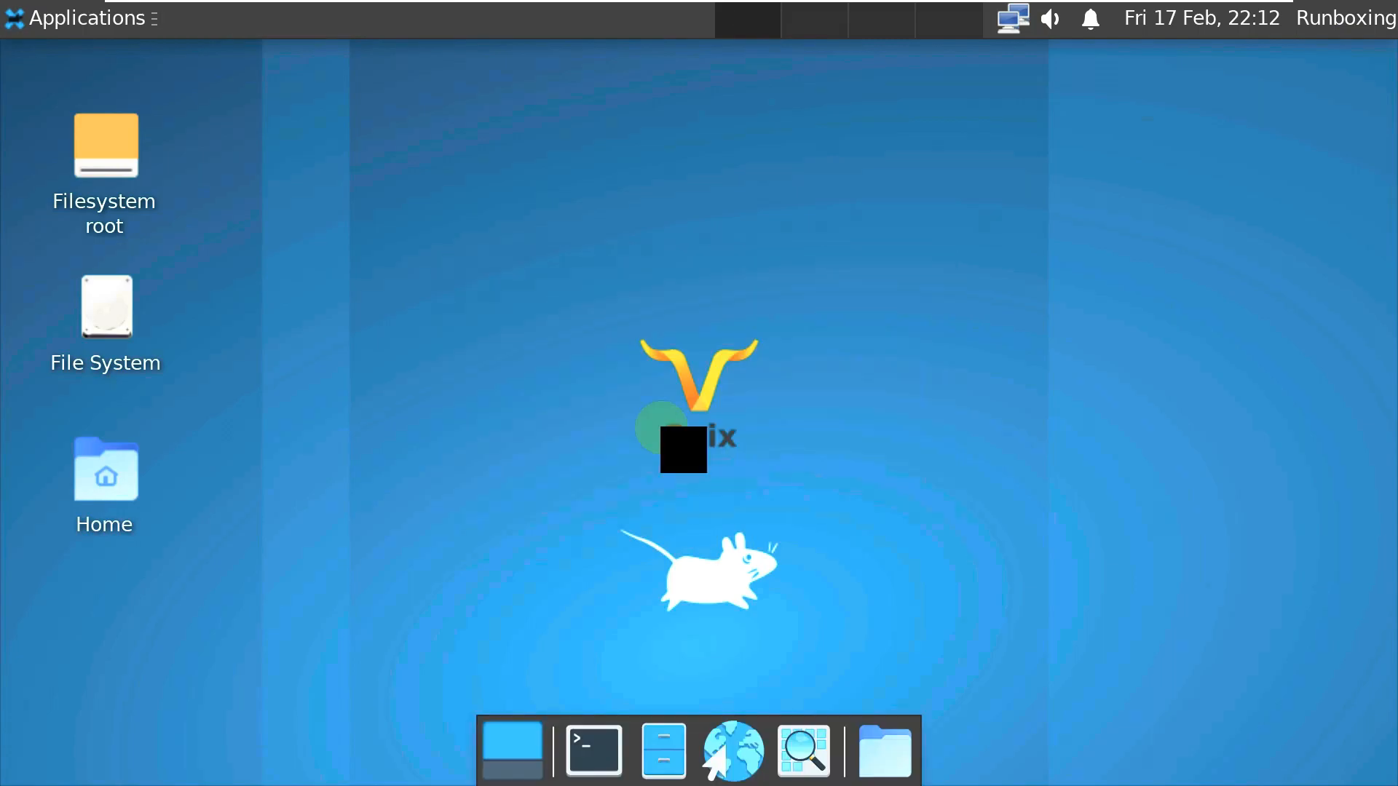
# - Launch Xfce Settings Manager from the applications menu
pyautogui.click(38, 16)
pyautogui.moveTo(95, 249)
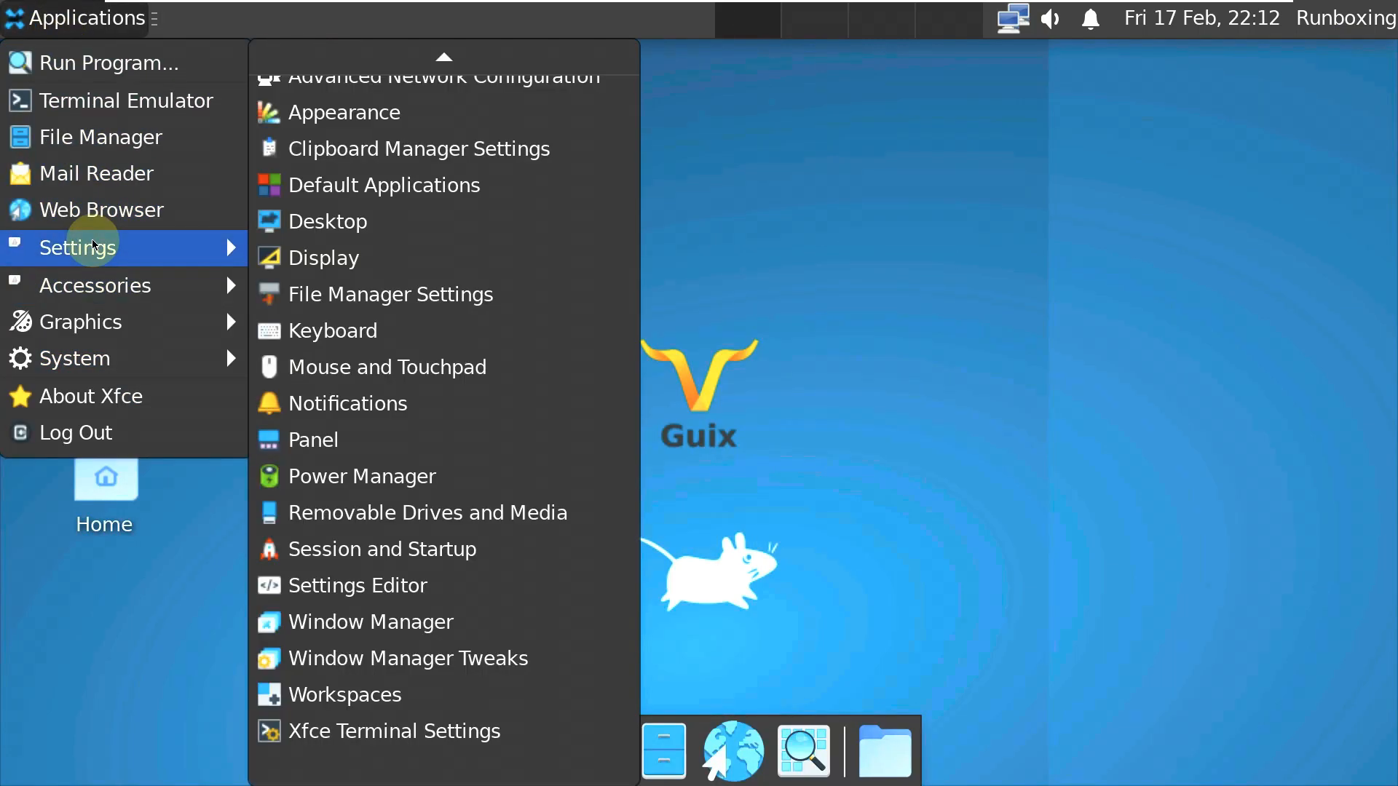
pyautogui.scroll(2, 251, 212)
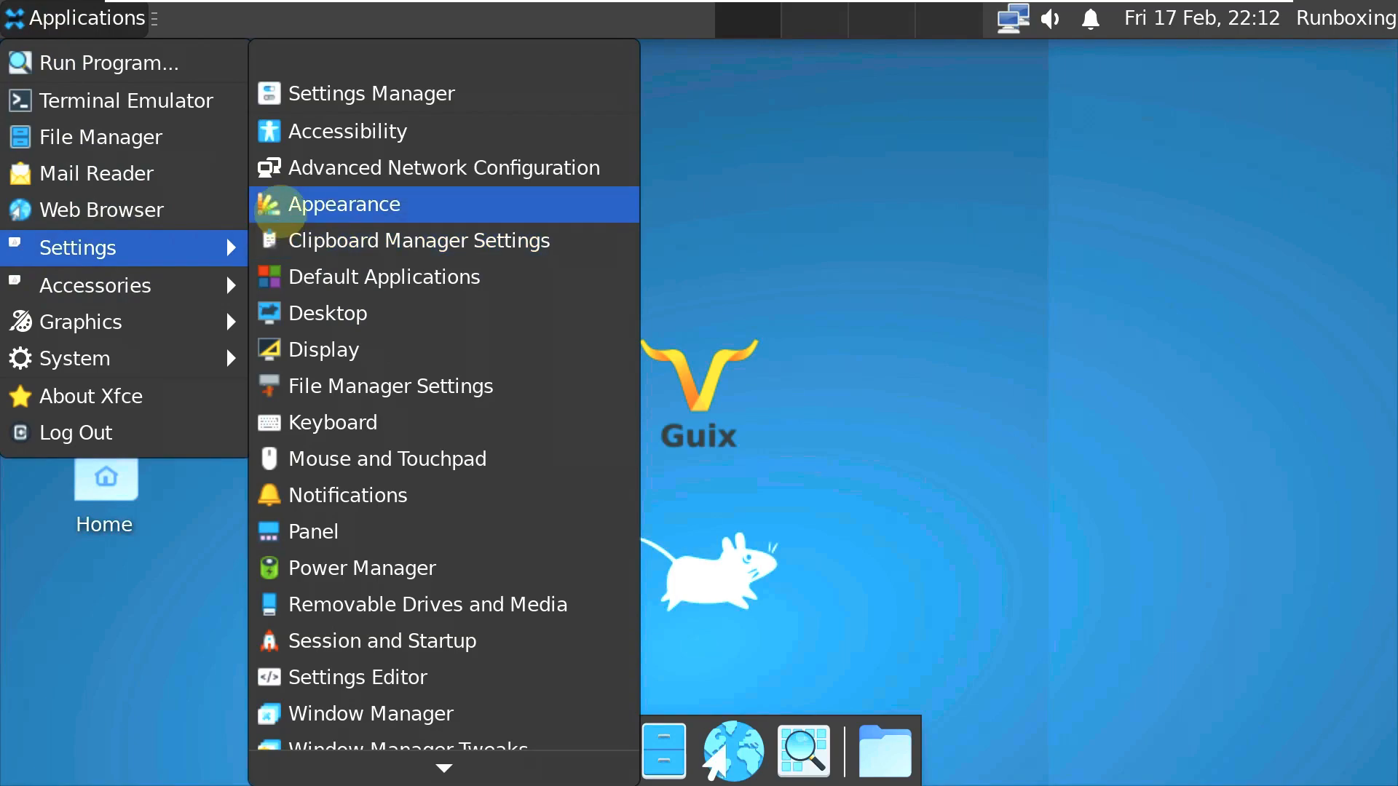
pyautogui.click(343, 93)
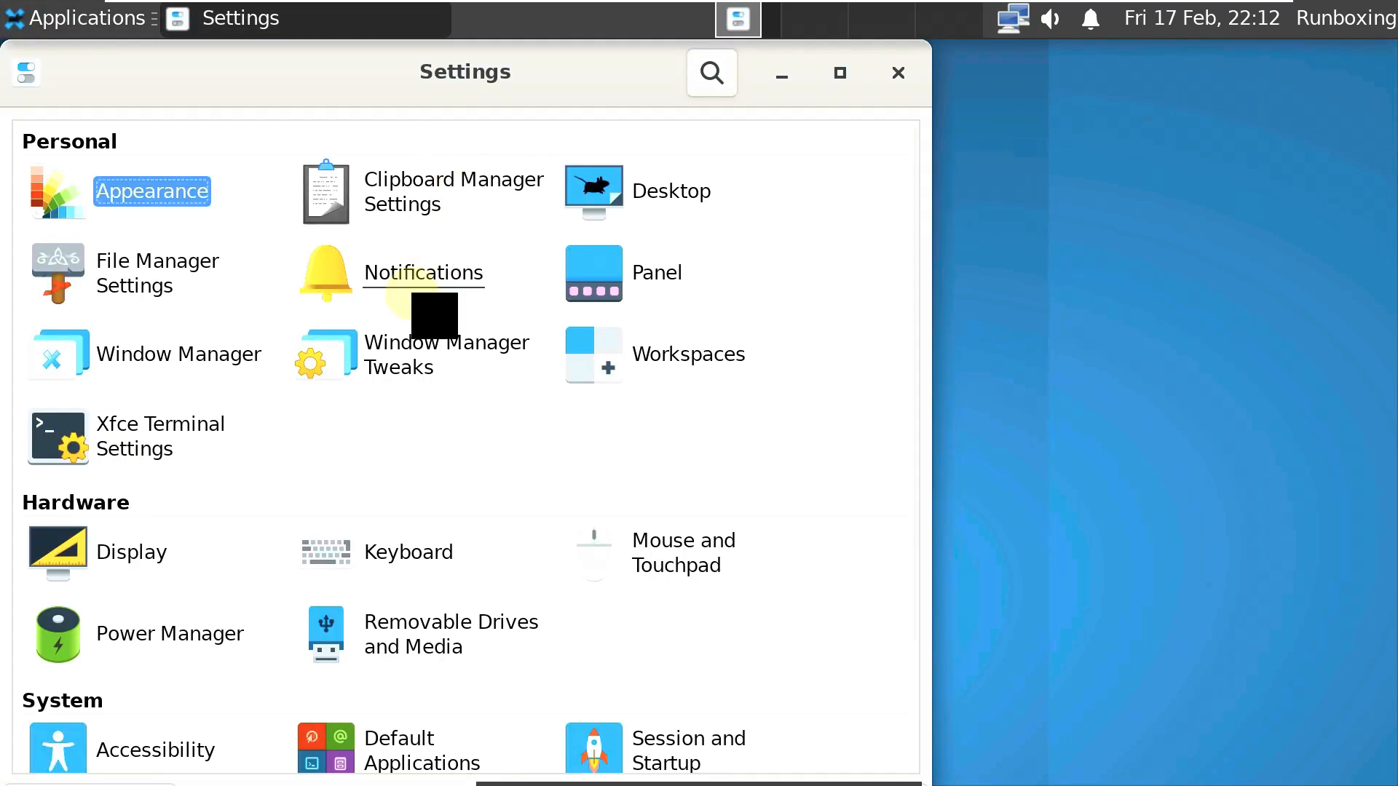
# - Browse the Personal, Hardware and System categories, then close Settings Manager
pyautogui.scroll(-3, 400, 299)
pyautogui.scroll(3, 393, 294)
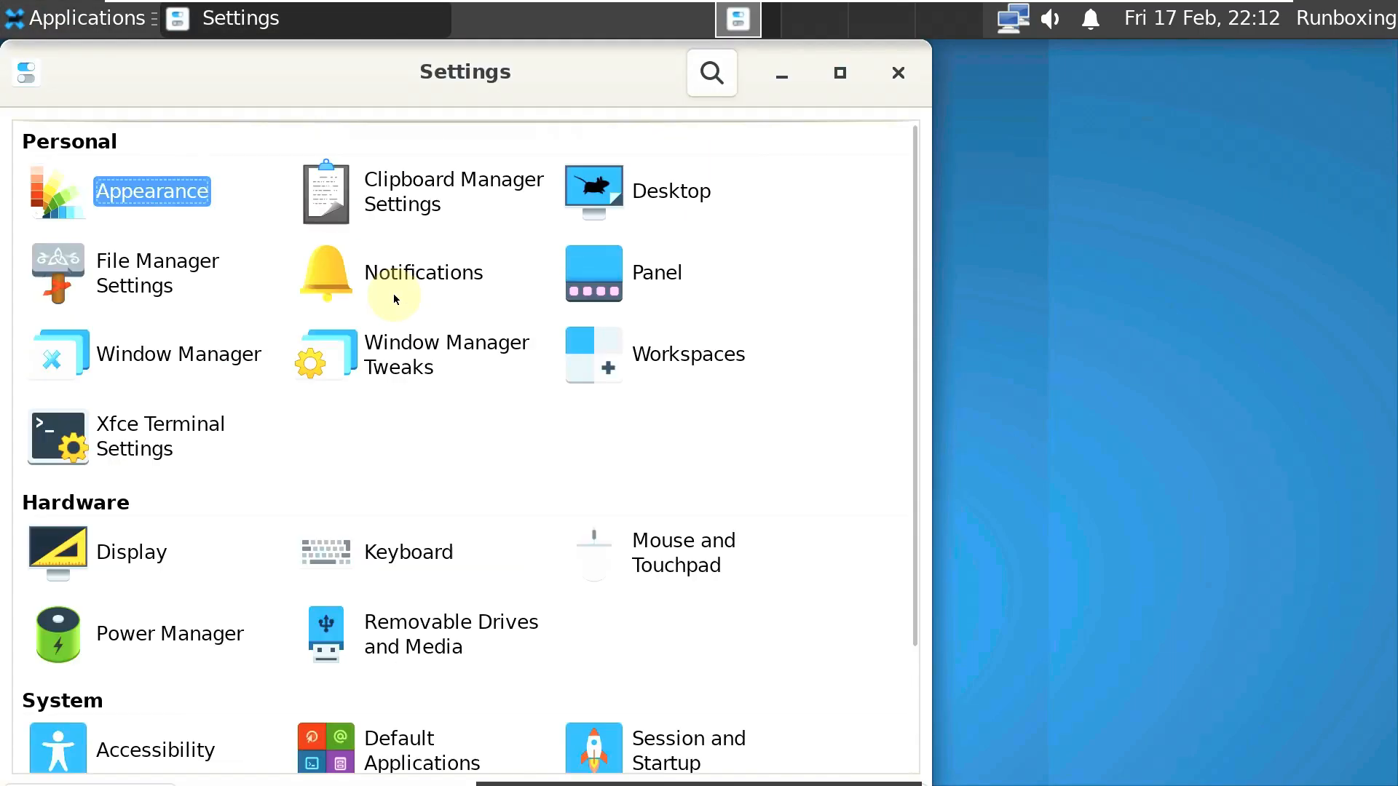
pyautogui.scroll(-3, 614, 209)
pyautogui.scroll(3, 655, 204)
pyautogui.click(907, 75)
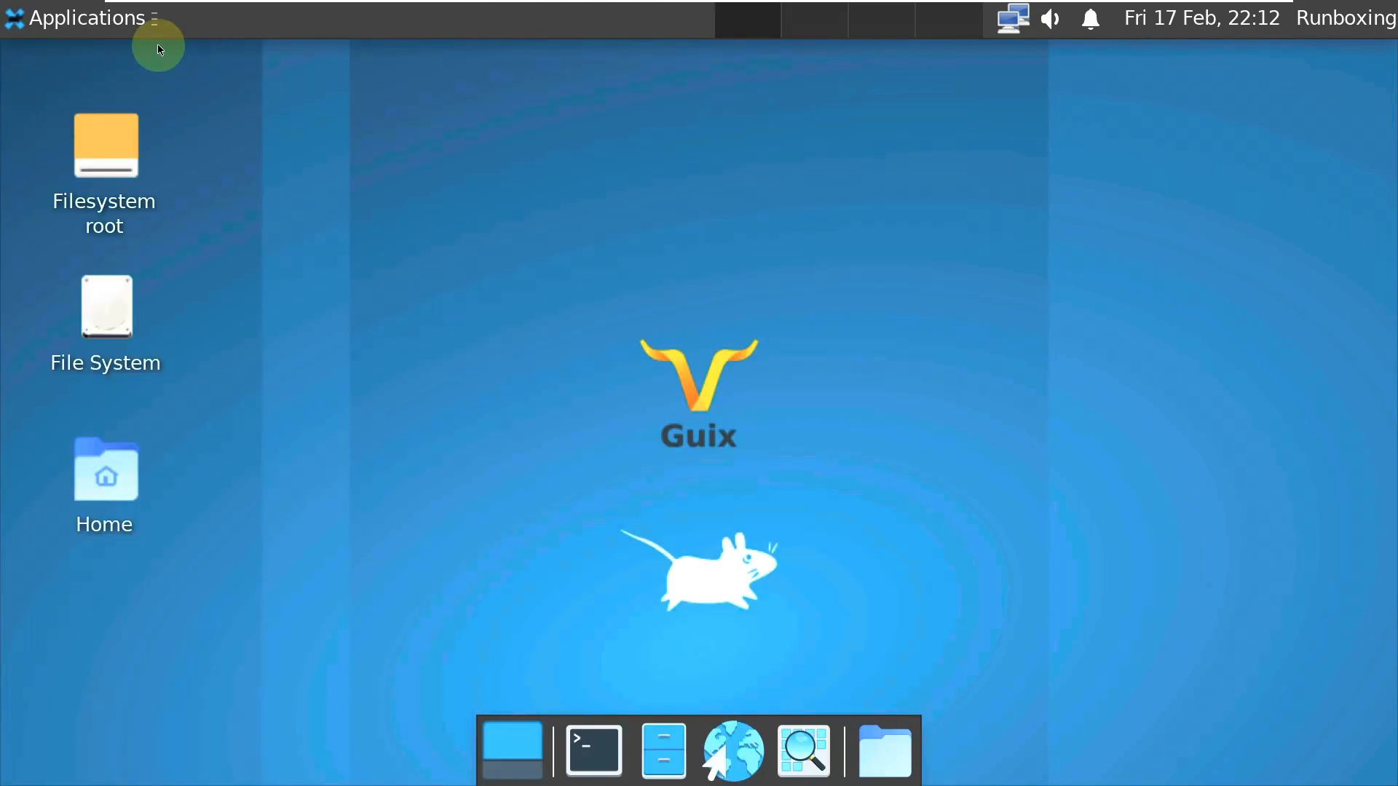
pyautogui.click(137, 22)
pyautogui.moveTo(140, 361)
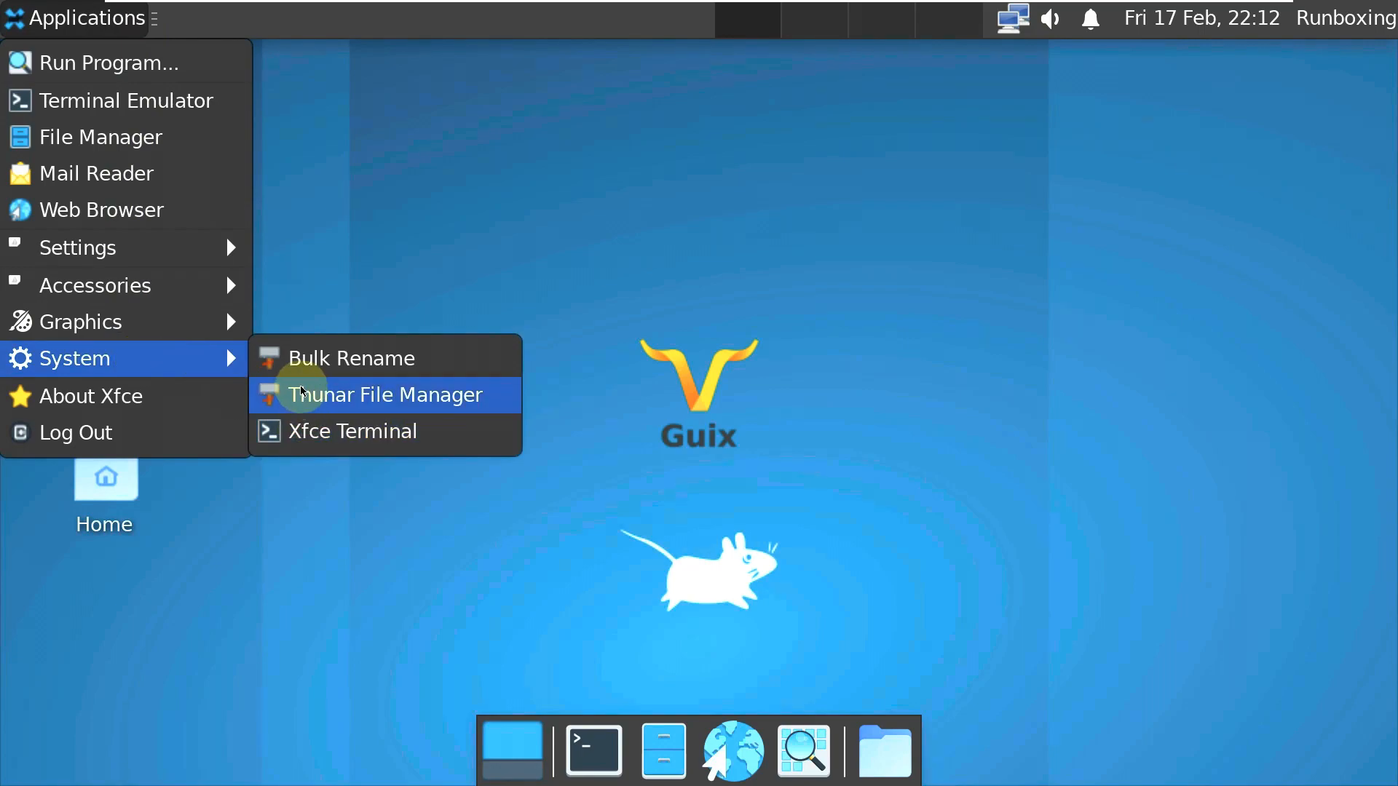
pyautogui.moveTo(185, 325)
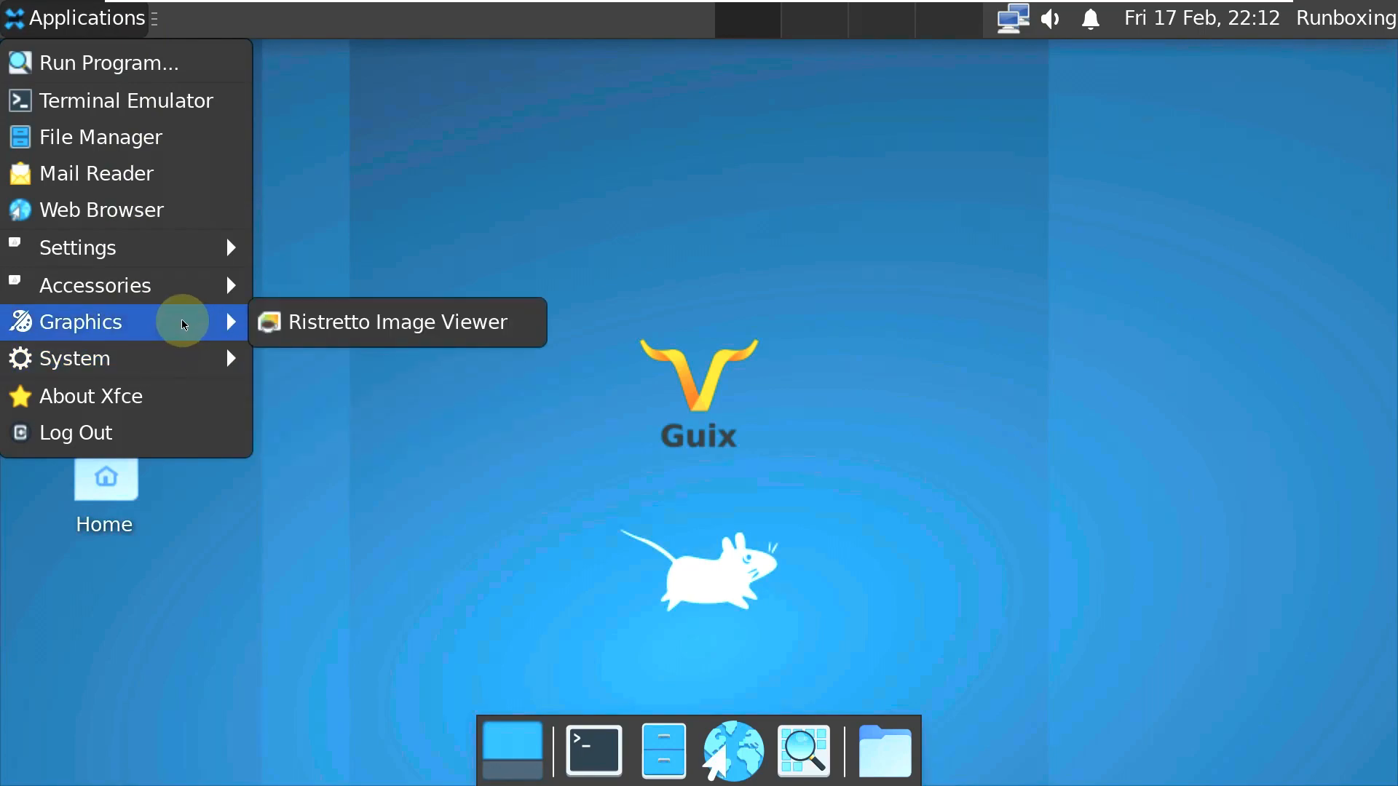
pyautogui.click(293, 323)
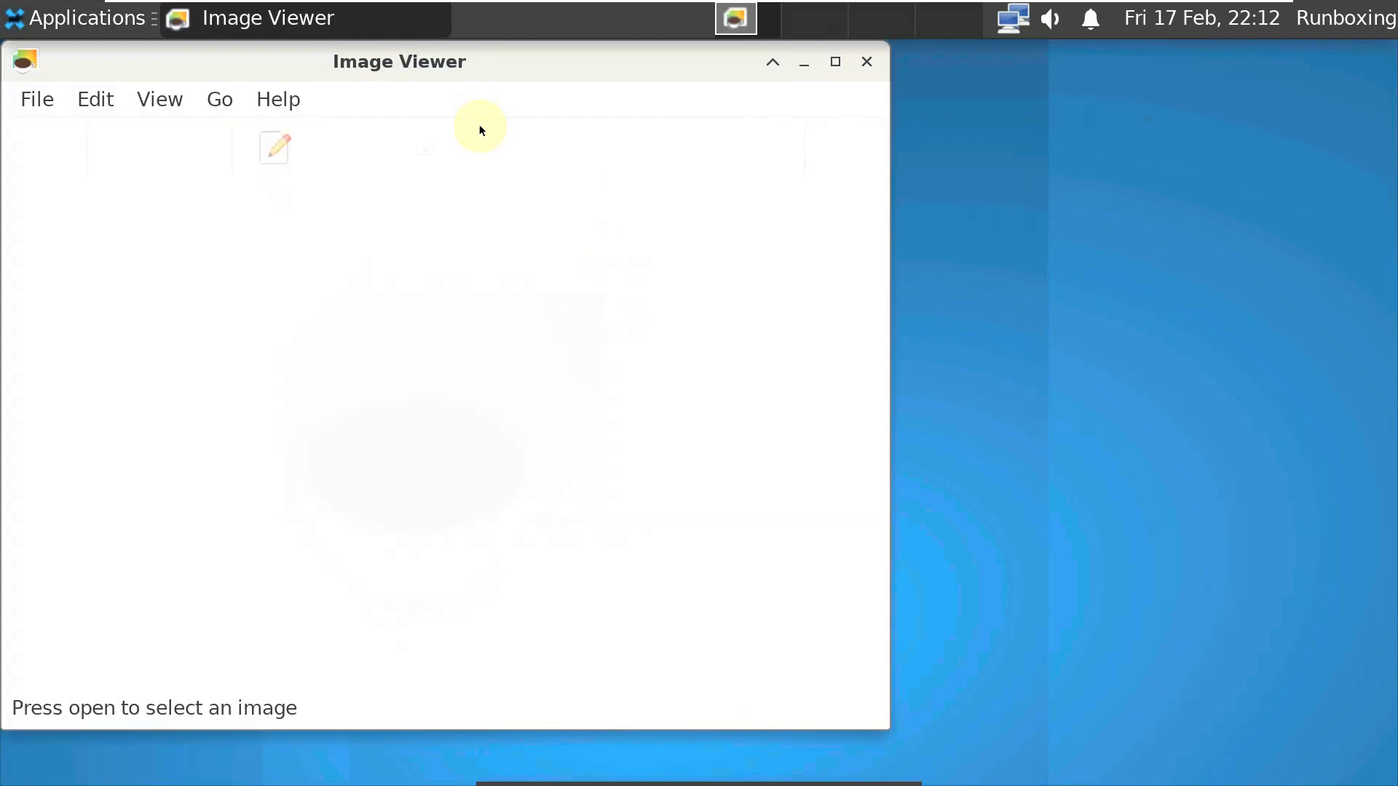
pyautogui.click(279, 99)
pyautogui.click(304, 173)
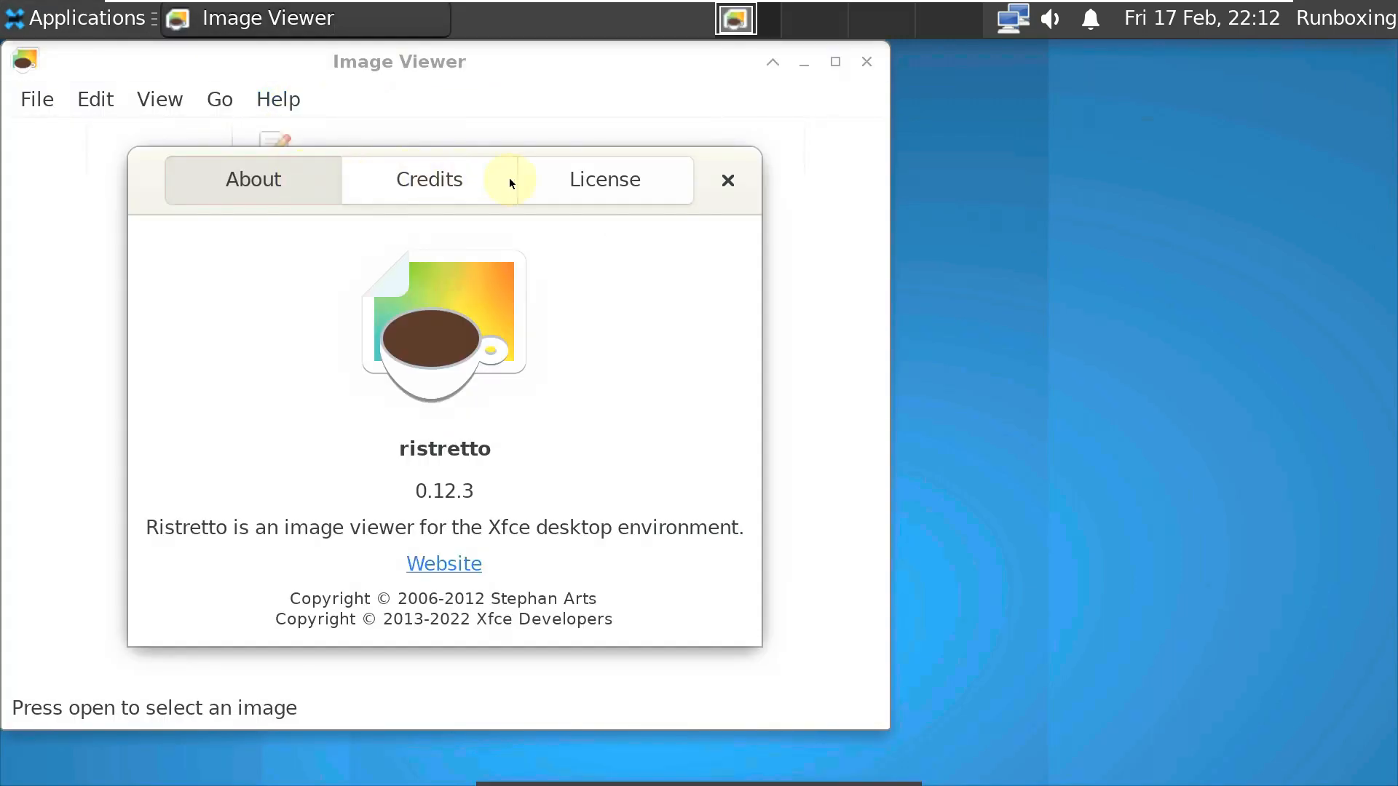
pyautogui.click(720, 177)
pyautogui.click(866, 61)
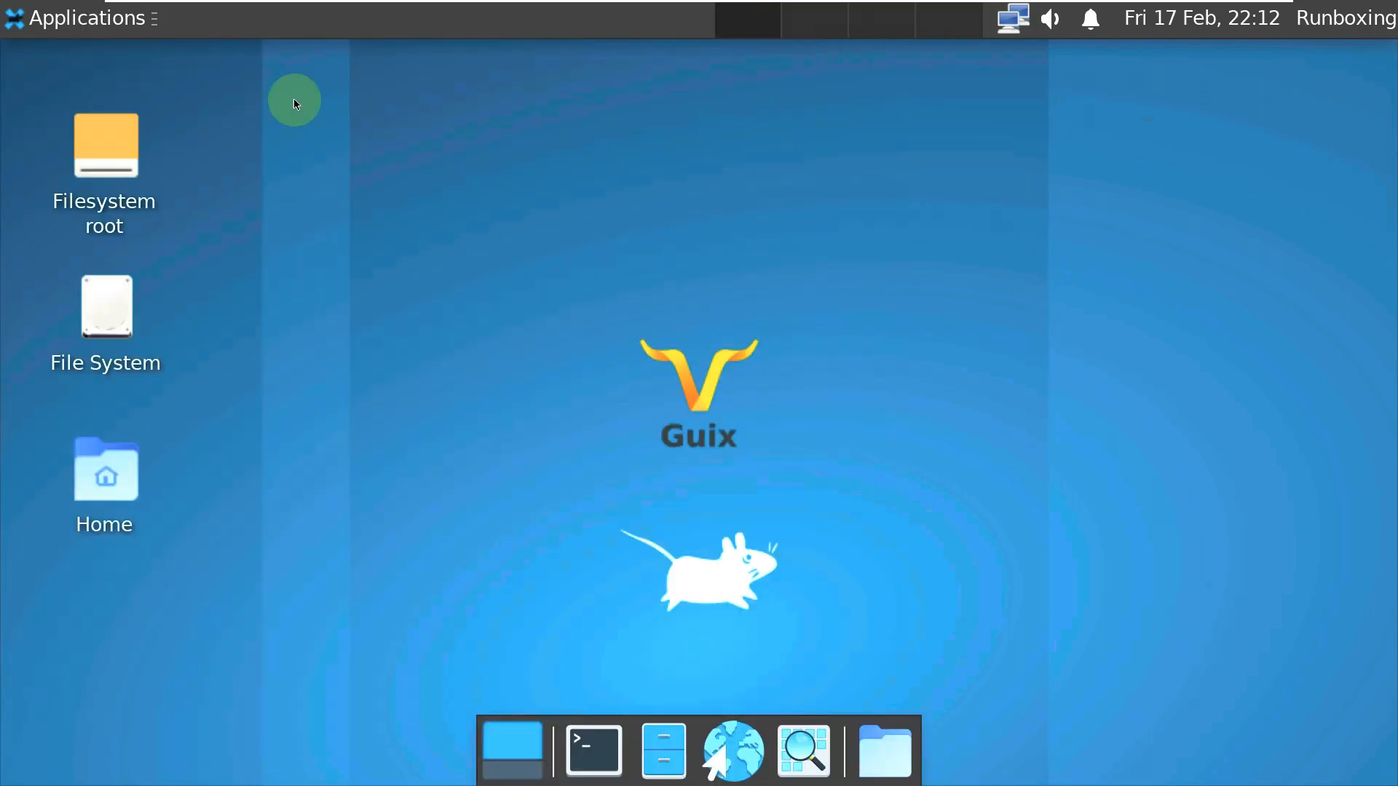
pyautogui.click(124, 30)
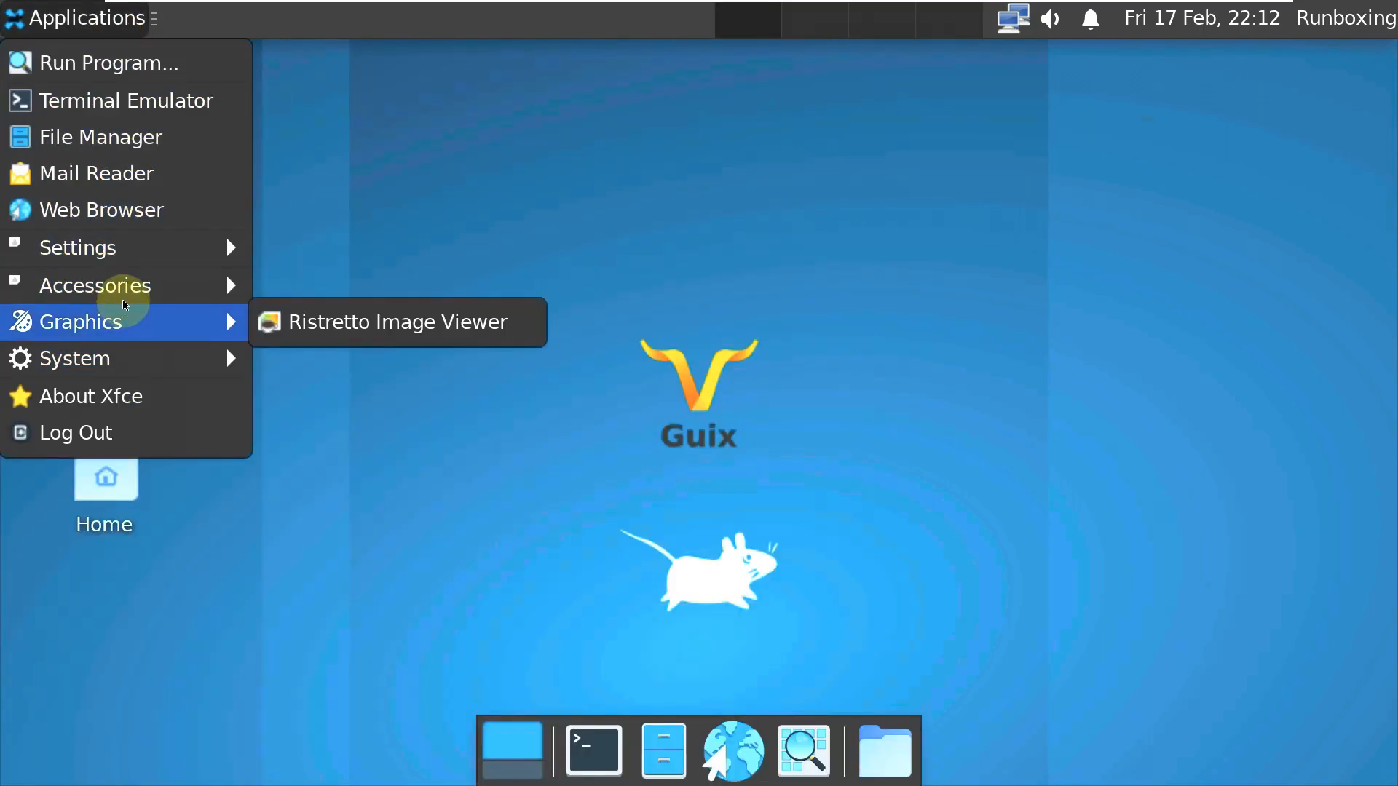
# - Launch the default mail reader from the menu, then cancel the mail reader chooser
pyautogui.moveTo(126, 300)
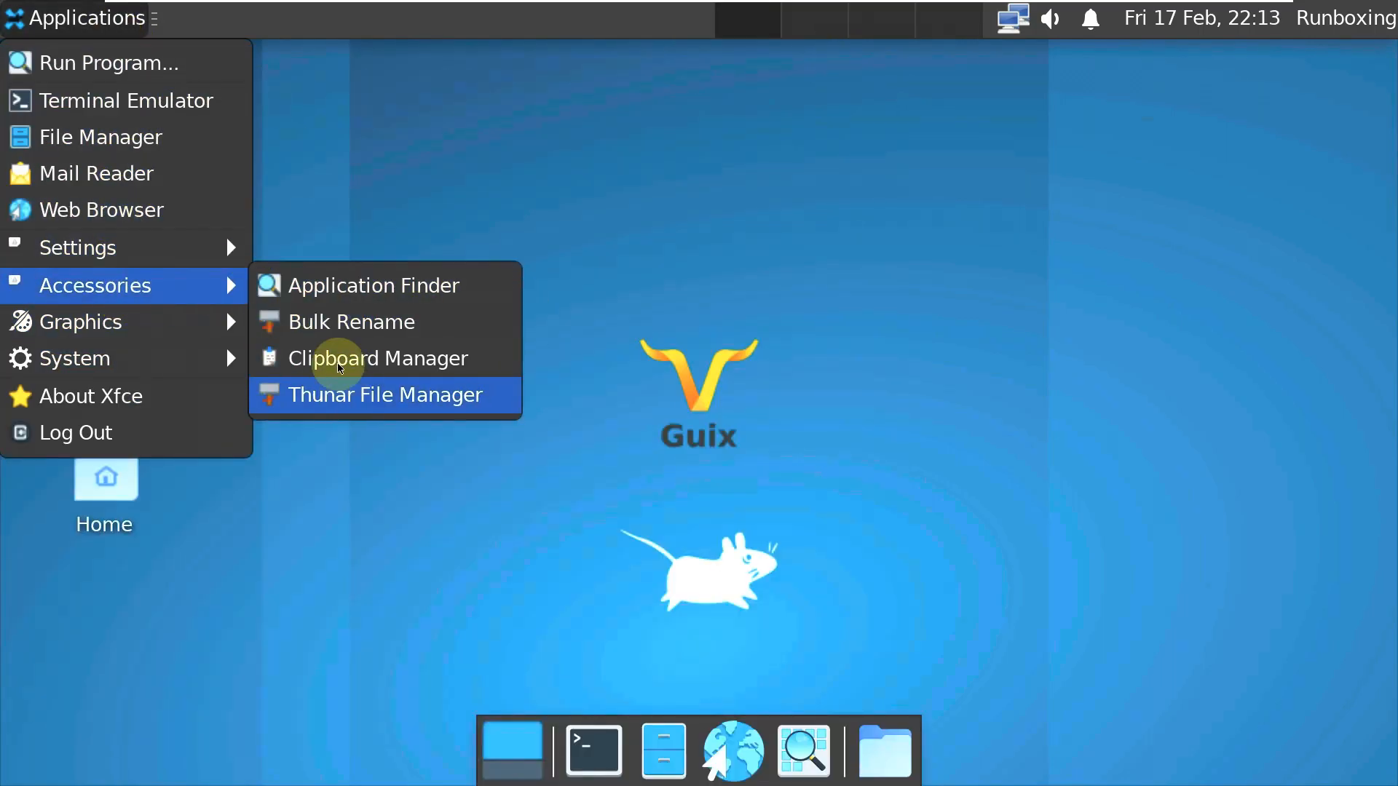
pyautogui.moveTo(182, 252)
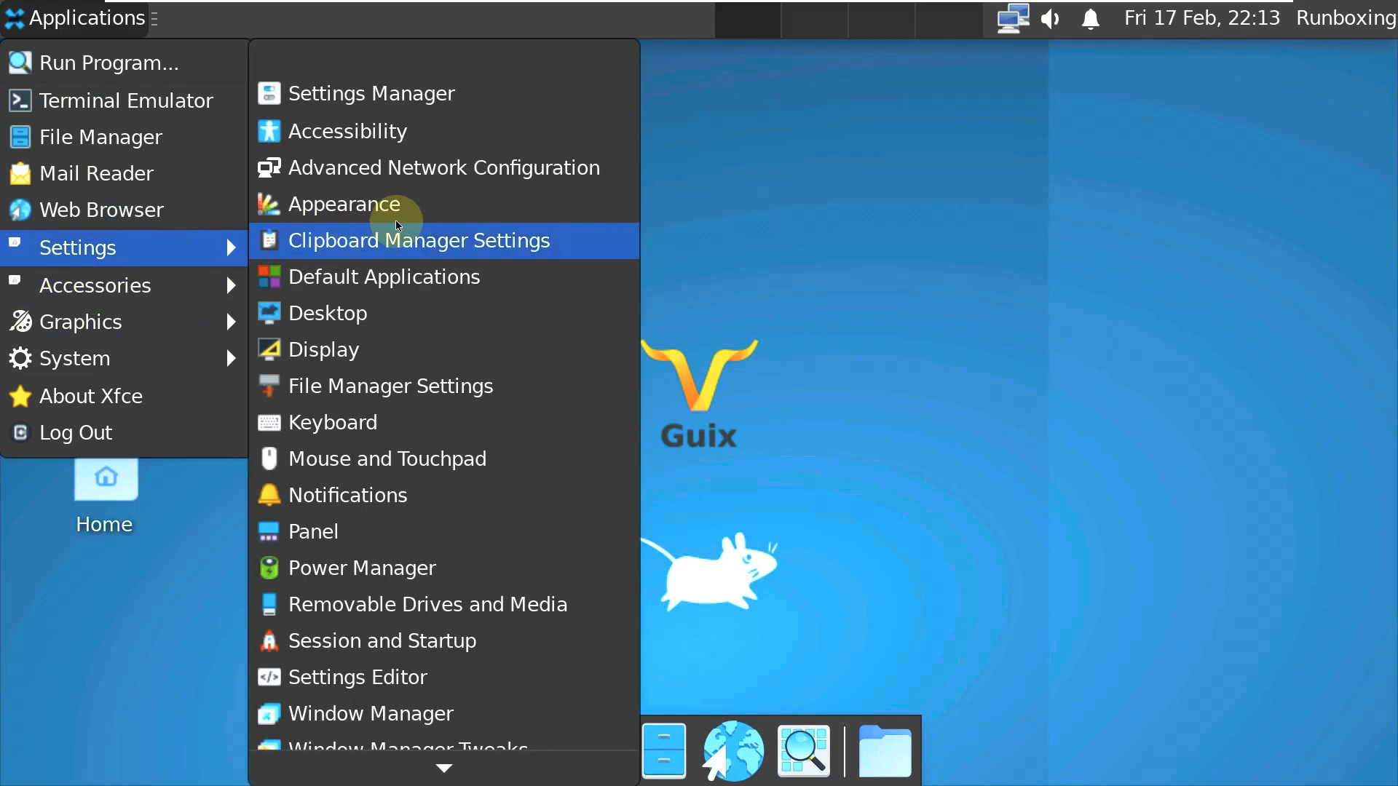
pyautogui.scroll(-2, 394, 225)
pyautogui.scroll(2, 402, 222)
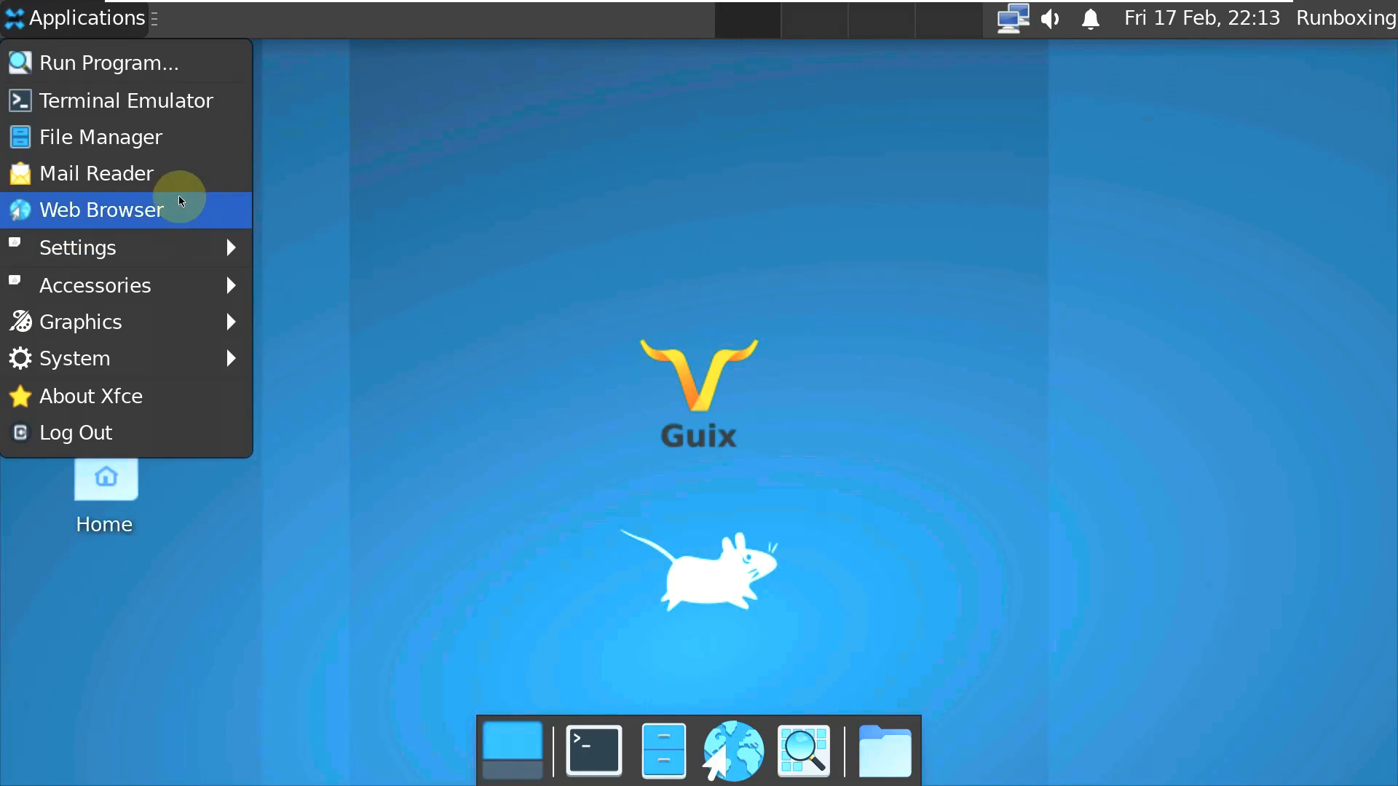
pyautogui.click(175, 176)
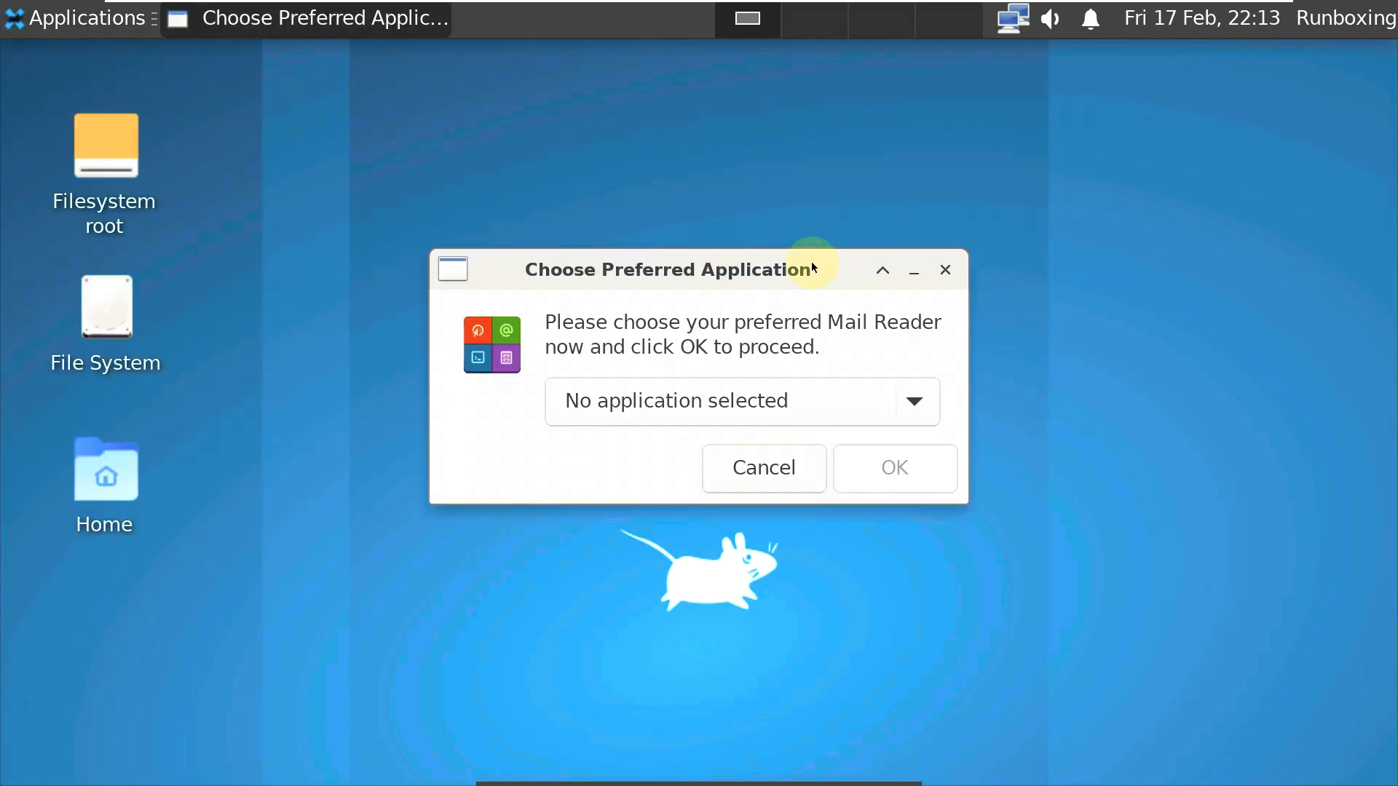
pyautogui.click(737, 456)
# - Open Application Finder via Run Program, view its Custom Actions preferences, then close it
pyautogui.click(87, 18)
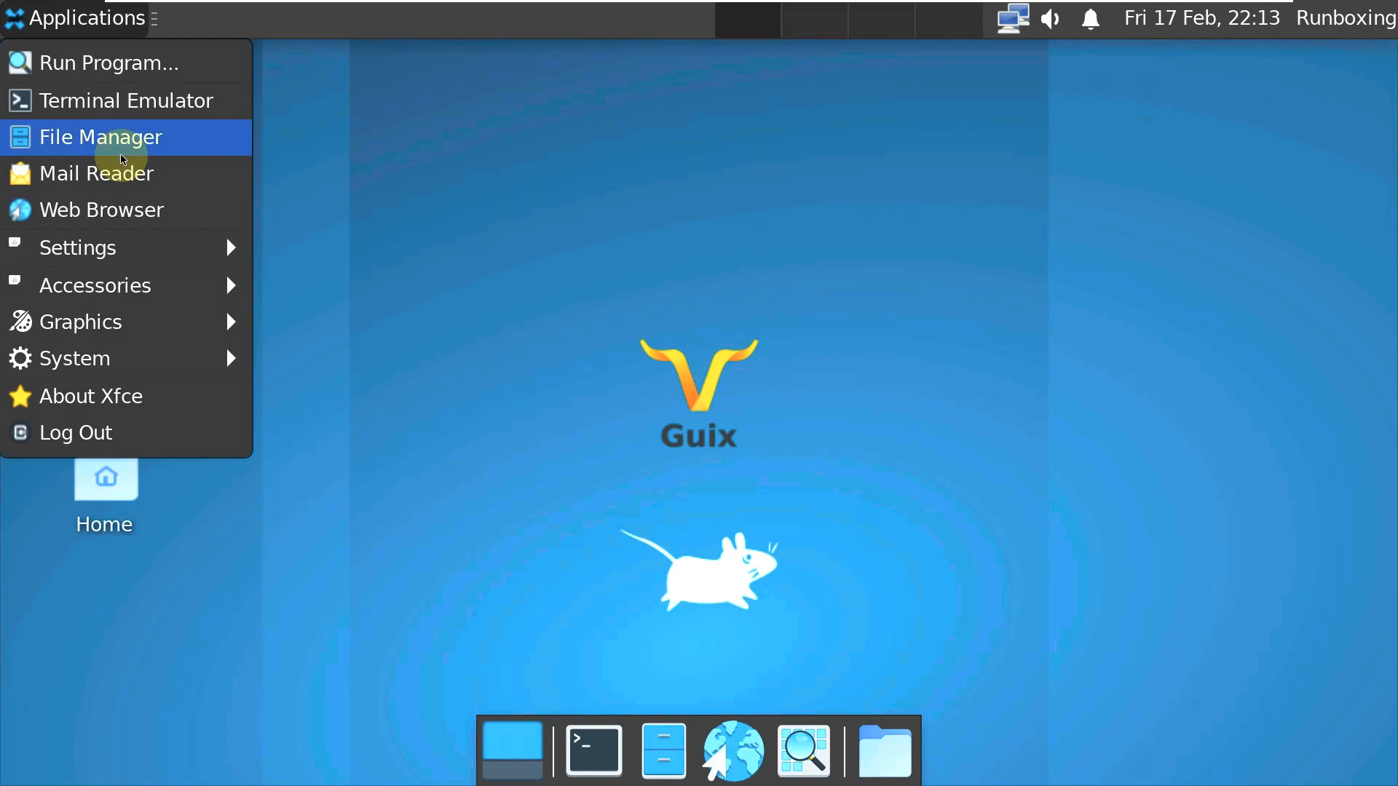
pyautogui.click(109, 64)
pyautogui.click(744, 402)
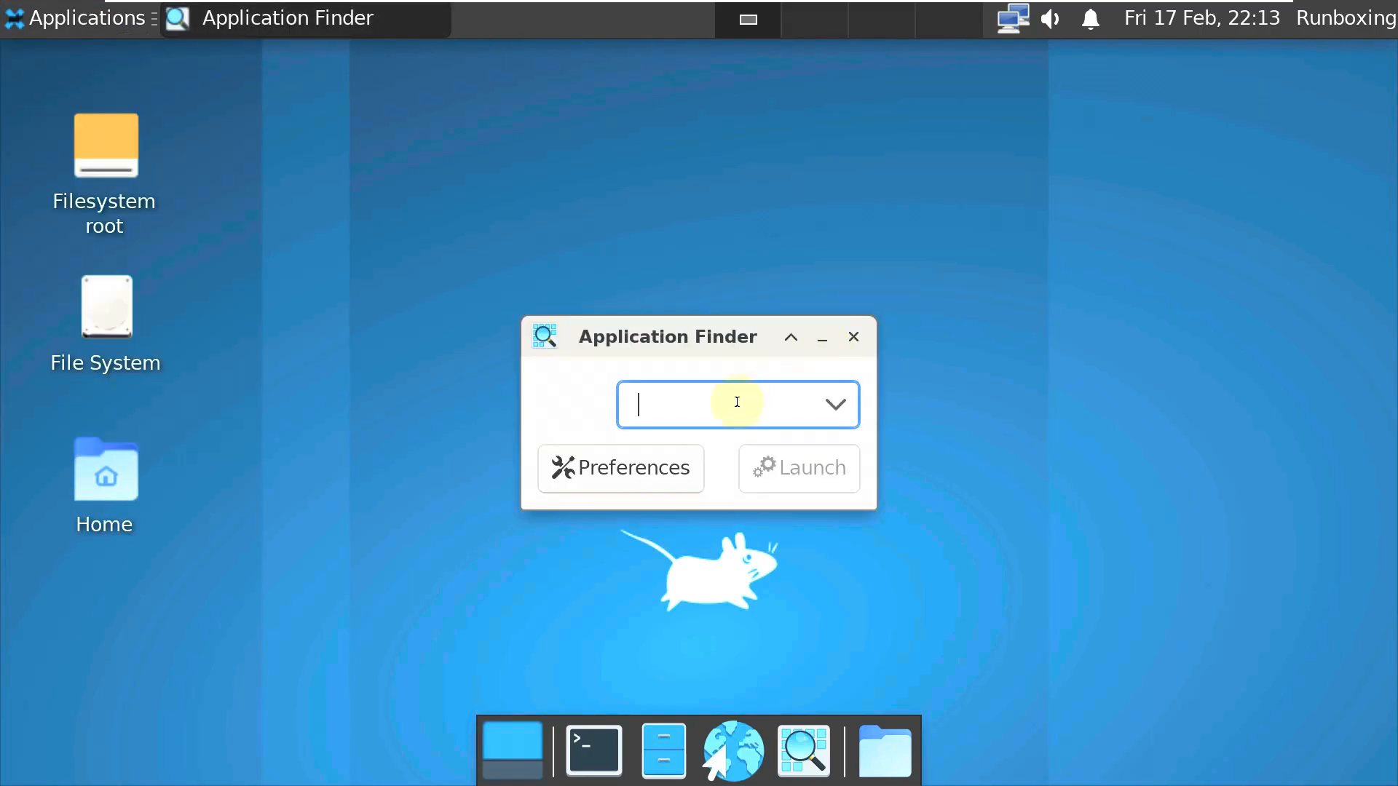
pyautogui.click(684, 459)
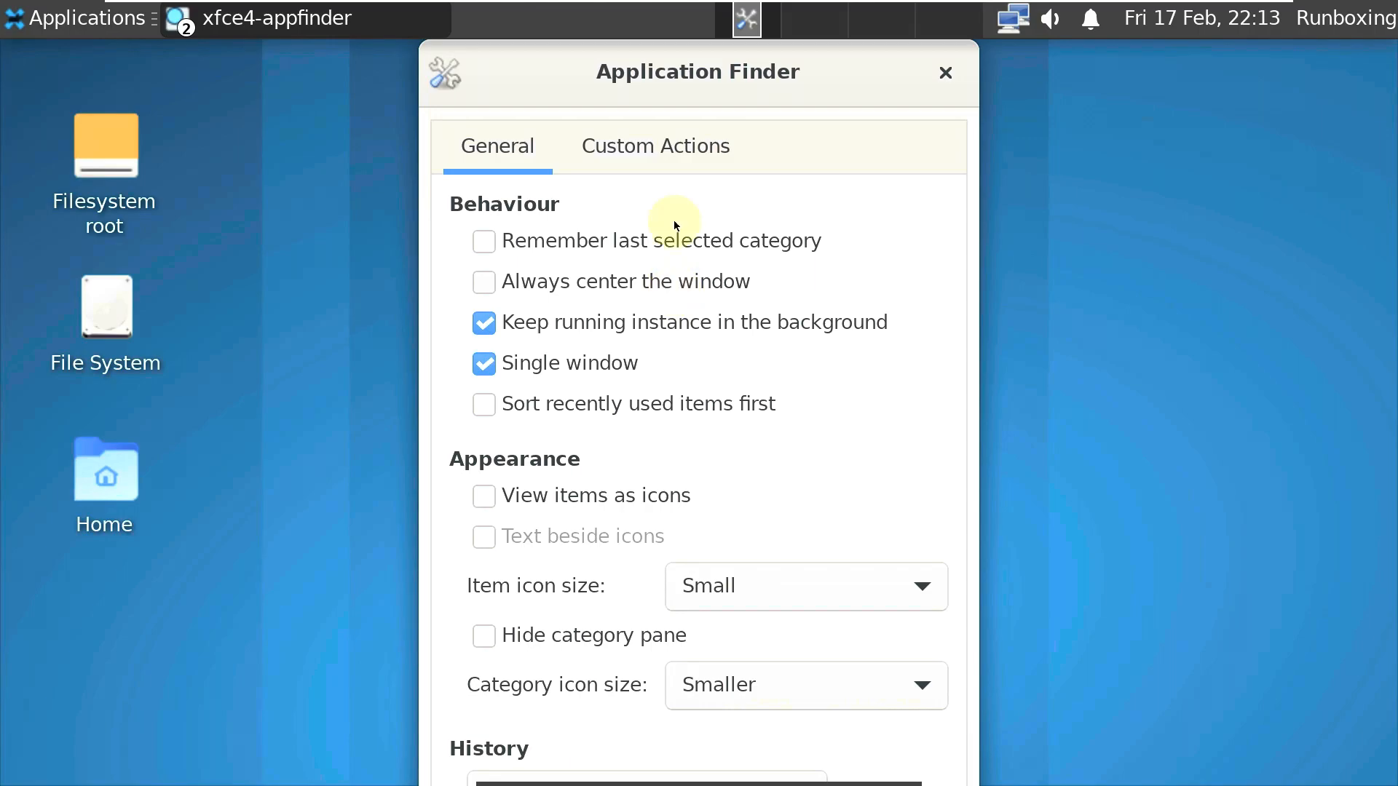
pyautogui.click(677, 140)
pyautogui.click(944, 72)
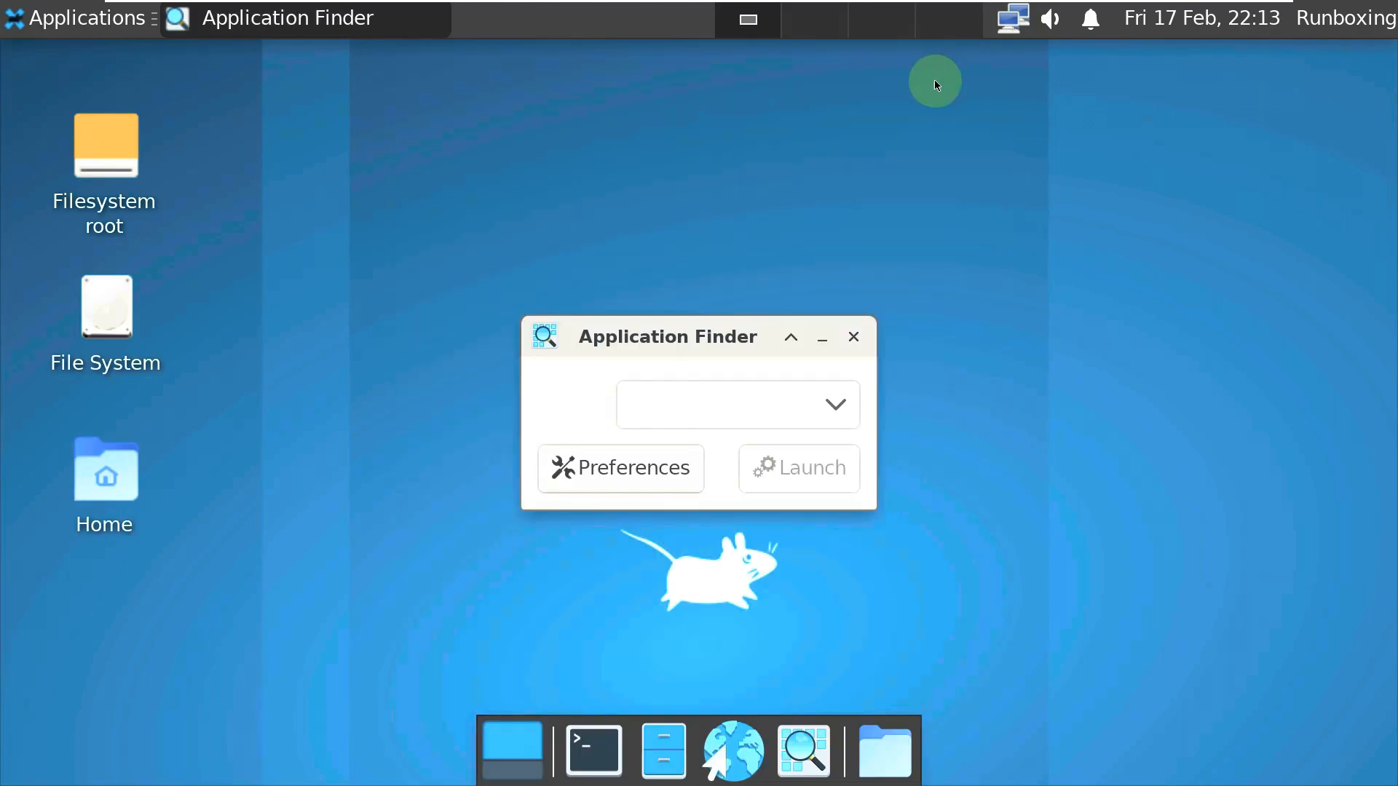
pyautogui.click(853, 337)
# - Browse the desktop right-click menu and its Applications submenu, then dismiss it
pyautogui.rightClick(858, 224)
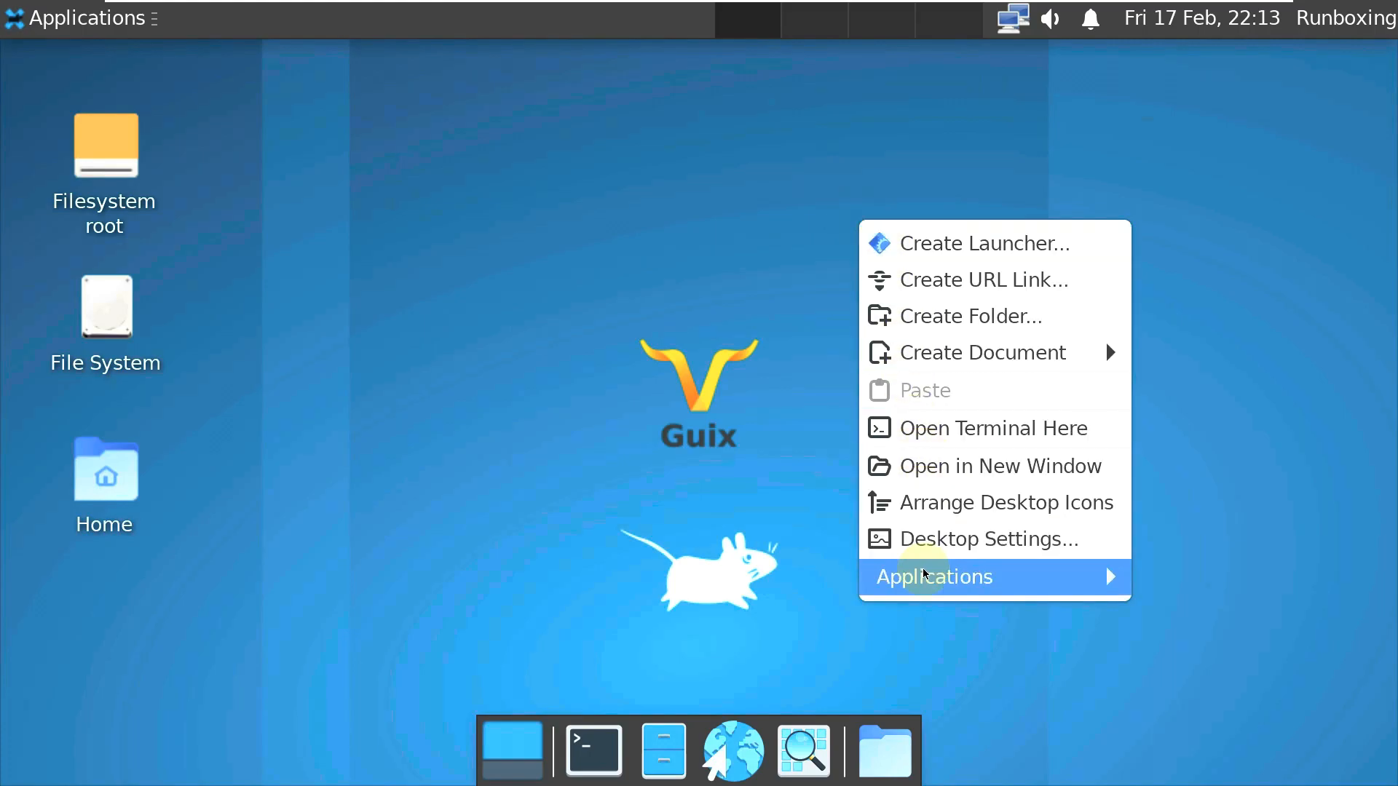
pyautogui.moveTo(924, 571)
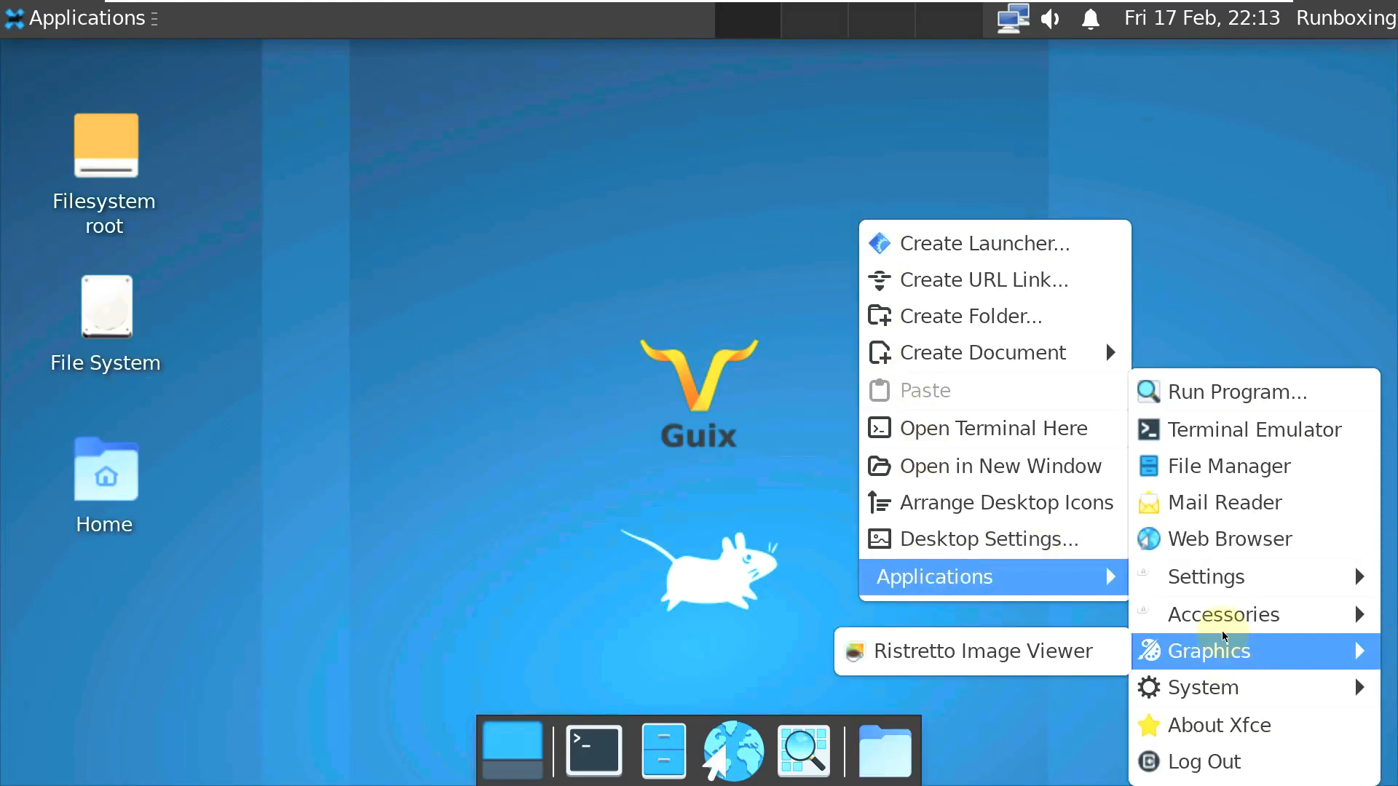
pyautogui.click(729, 216)
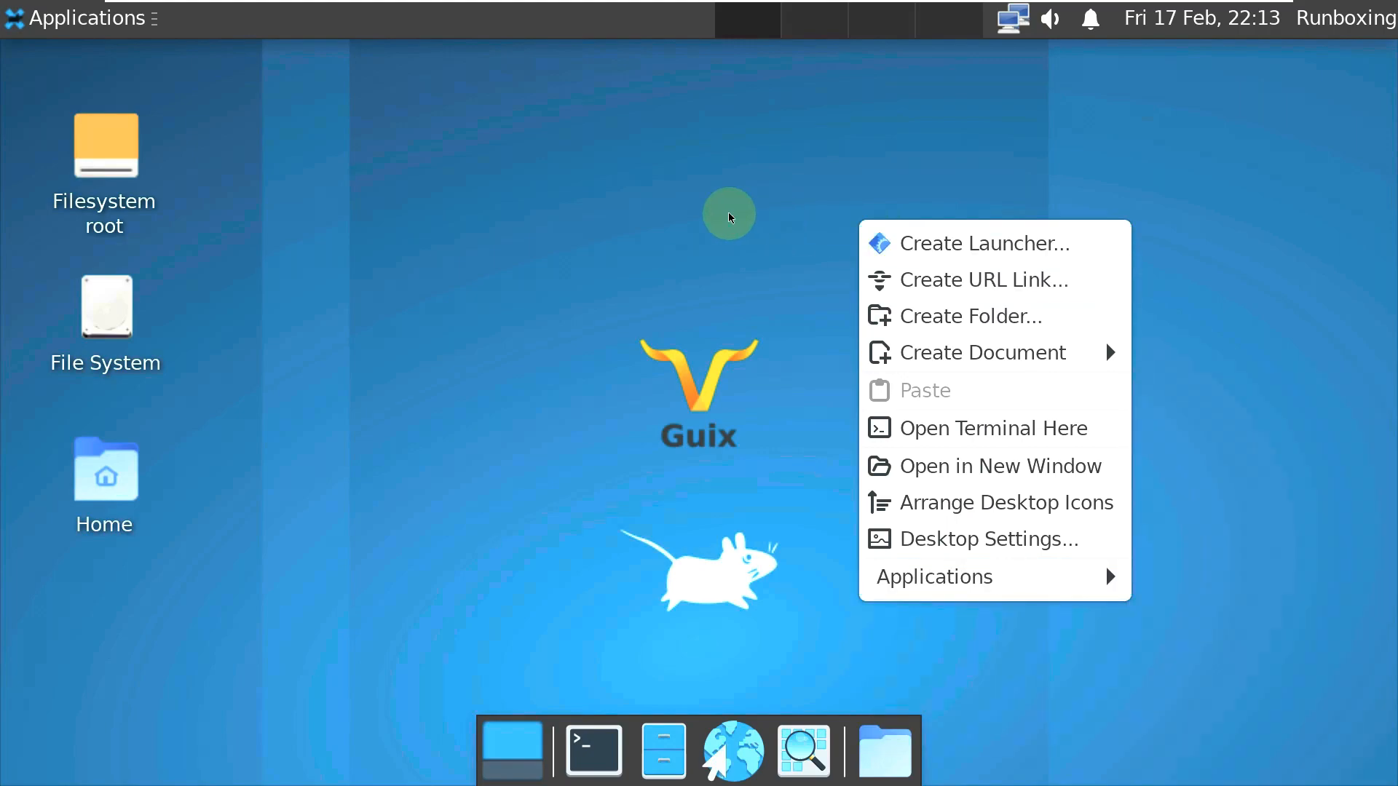
pyautogui.click(549, 214)
# - Show About Xfce from the applications menu, scroll its component list, and close it
pyautogui.click(83, 30)
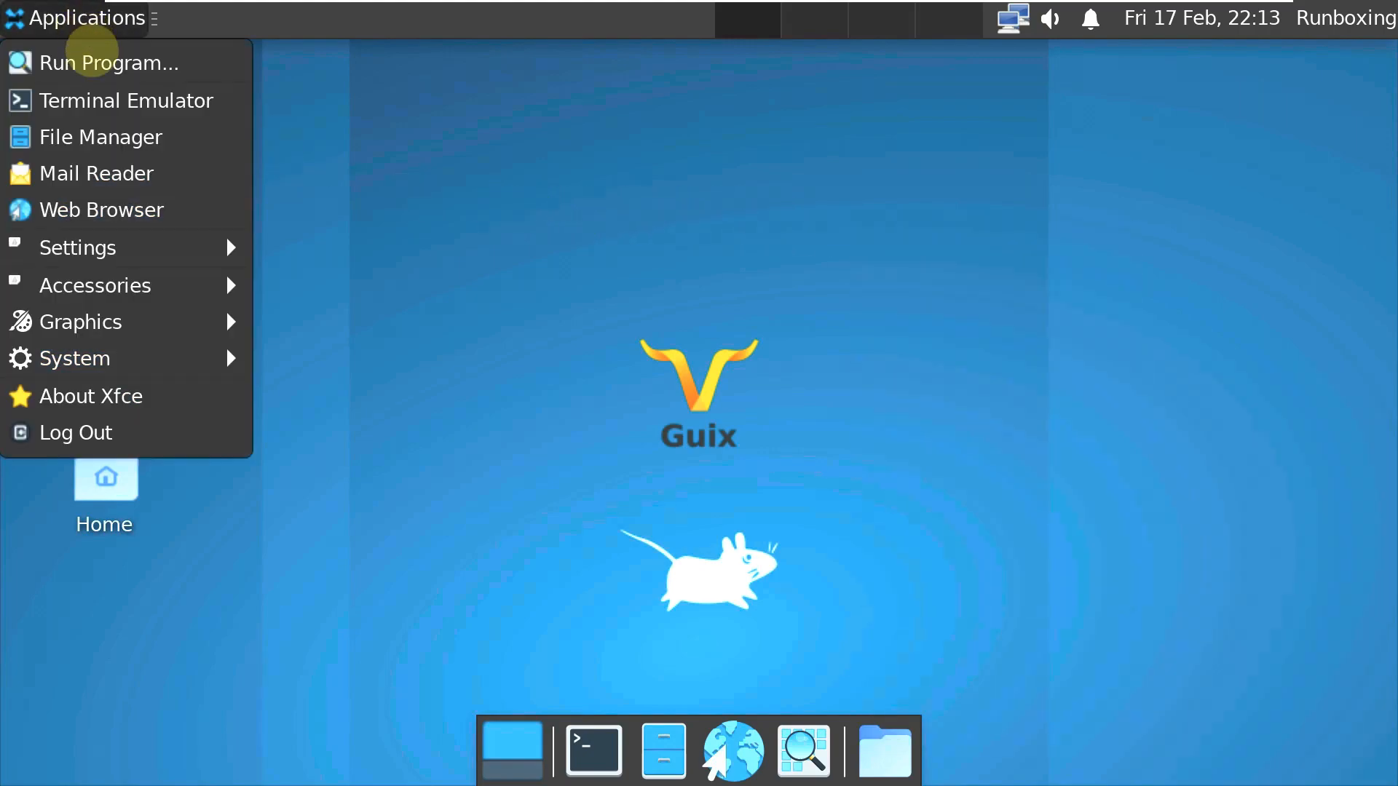
pyautogui.click(112, 393)
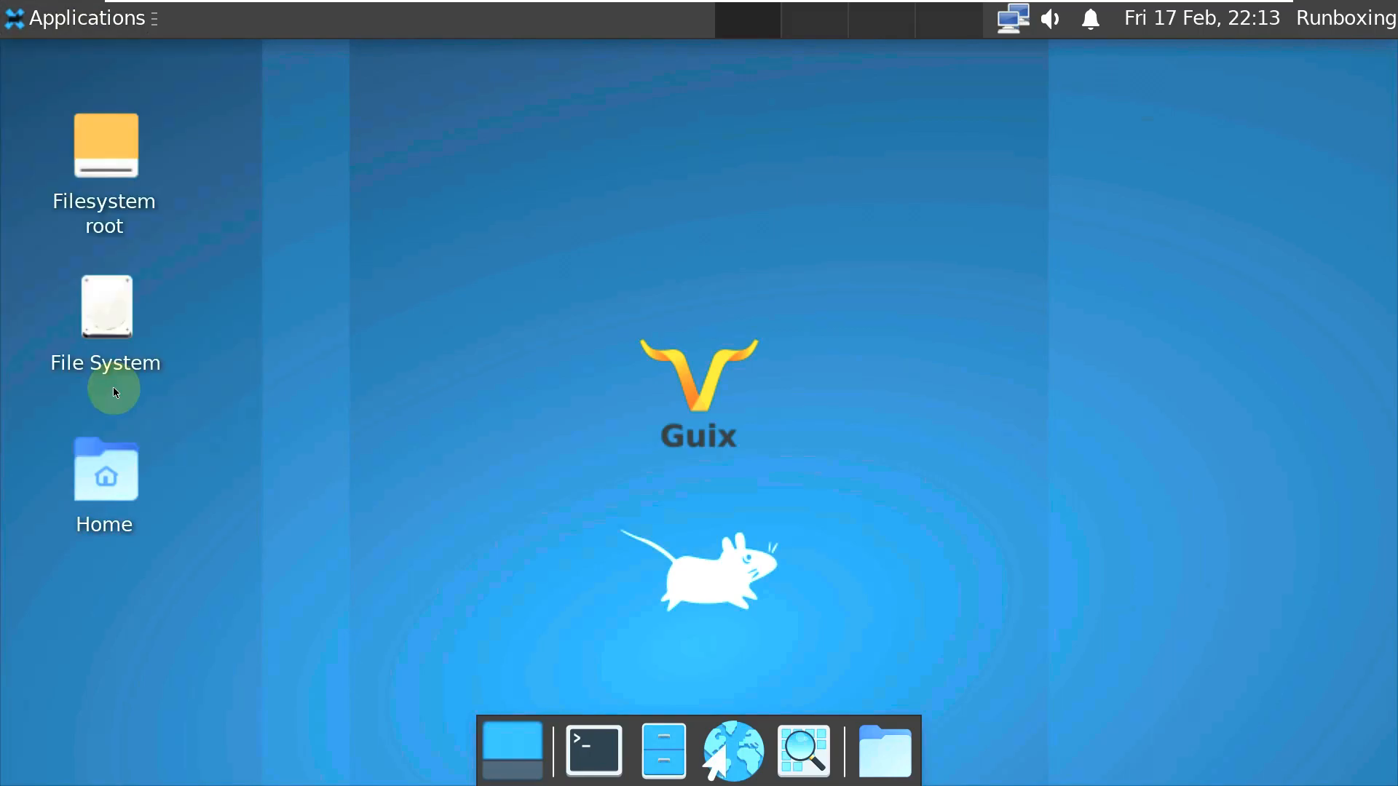
pyautogui.scroll(-10, 397, 309)
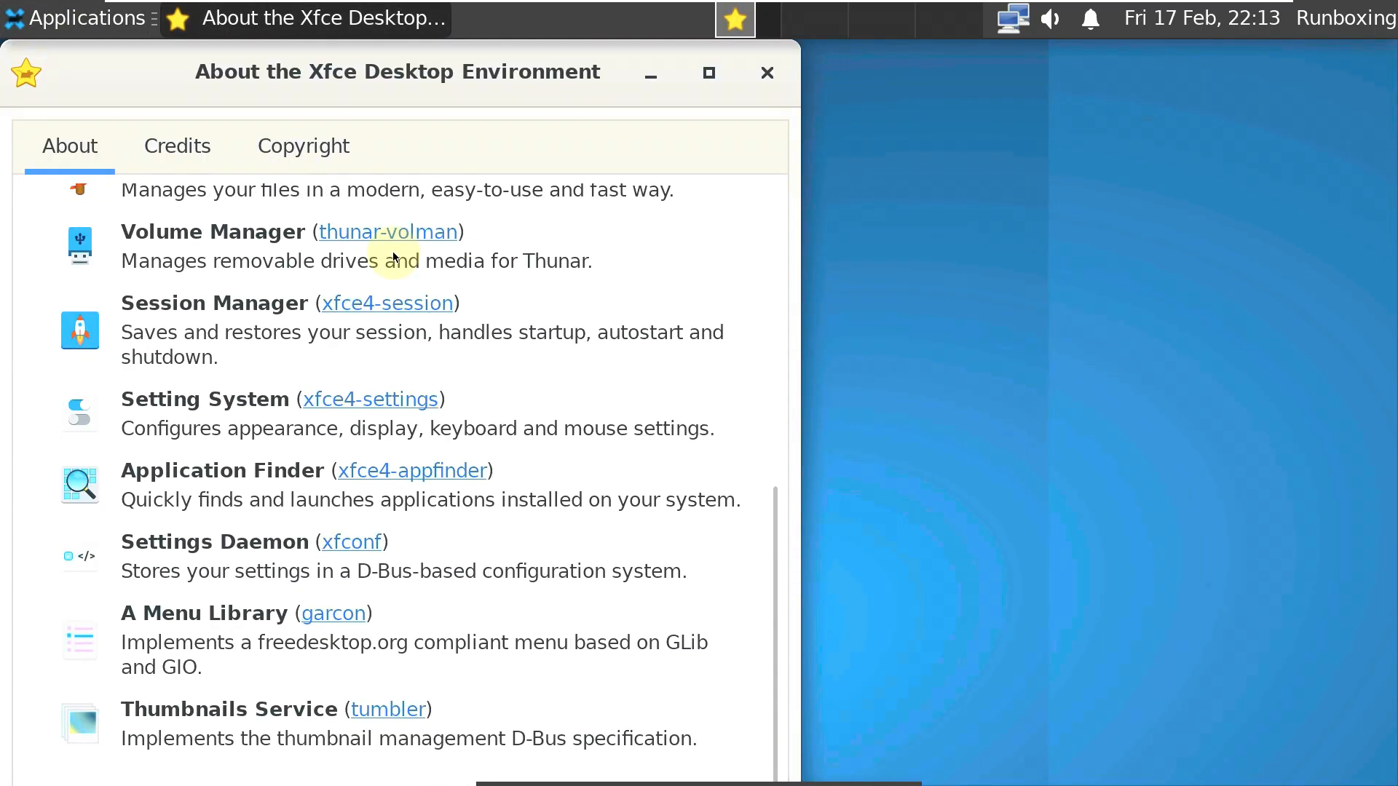
pyautogui.click(767, 73)
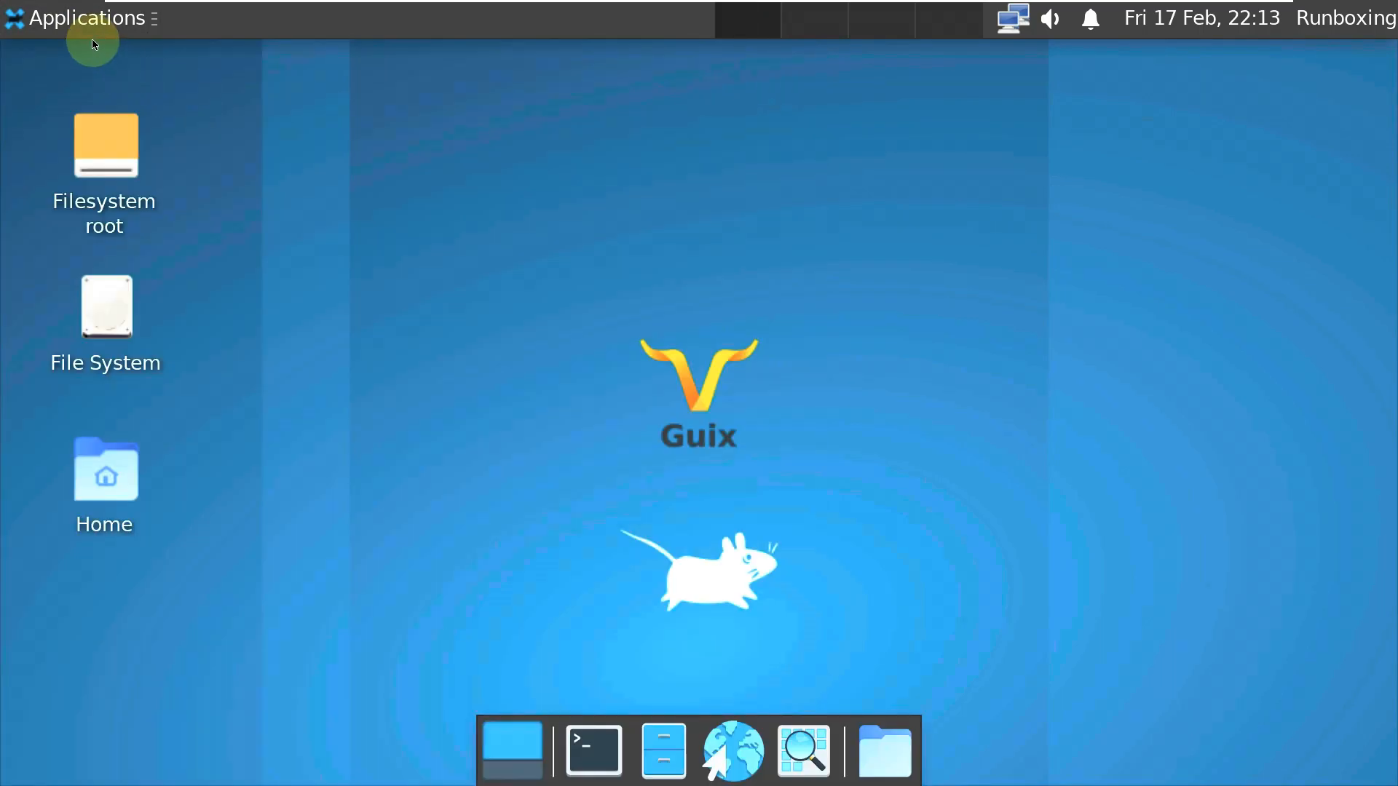
# - Open a terminal from the dock, try htop (not found), and run uname -a
pyautogui.click(573, 750)
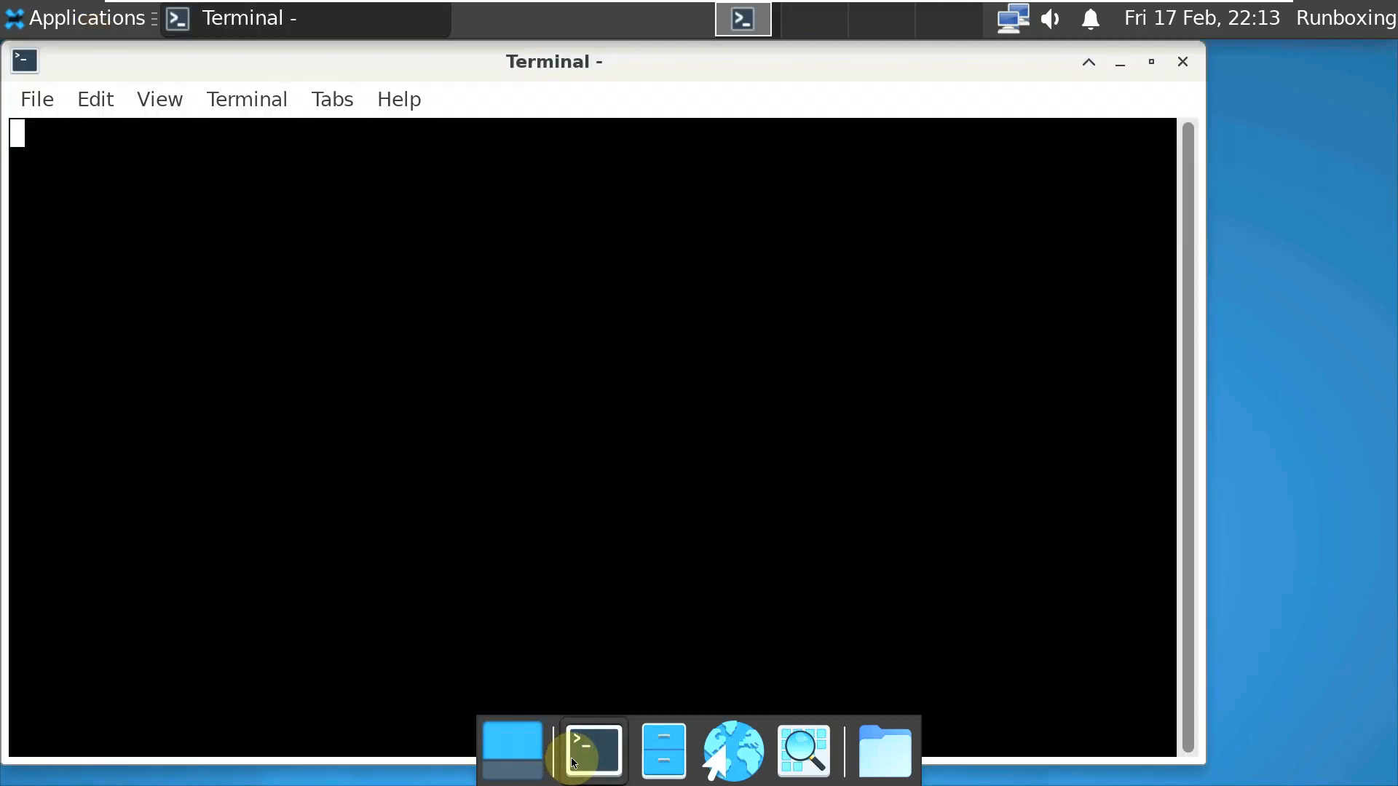
pyautogui.write('htop')
pyautogui.press('Return')
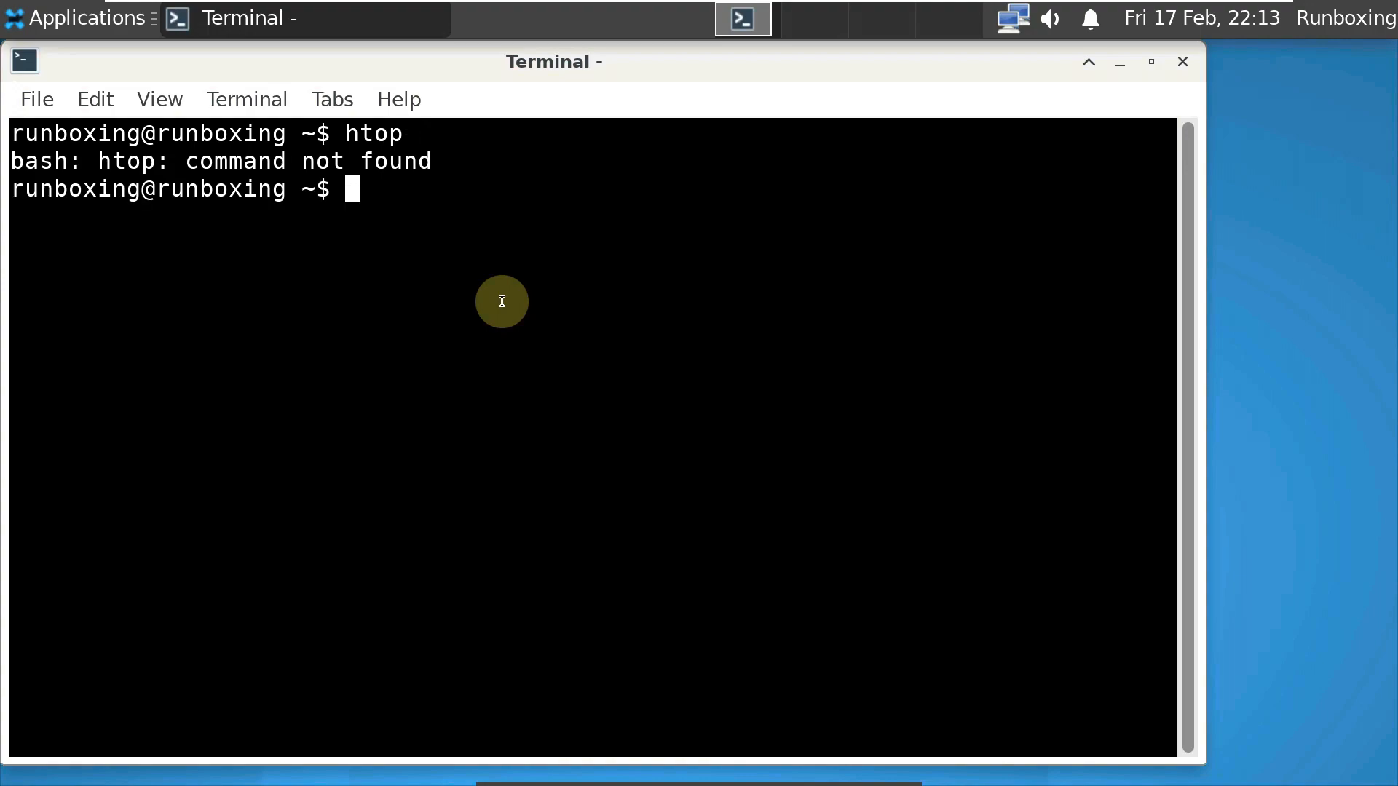
pyautogui.write('uname ')
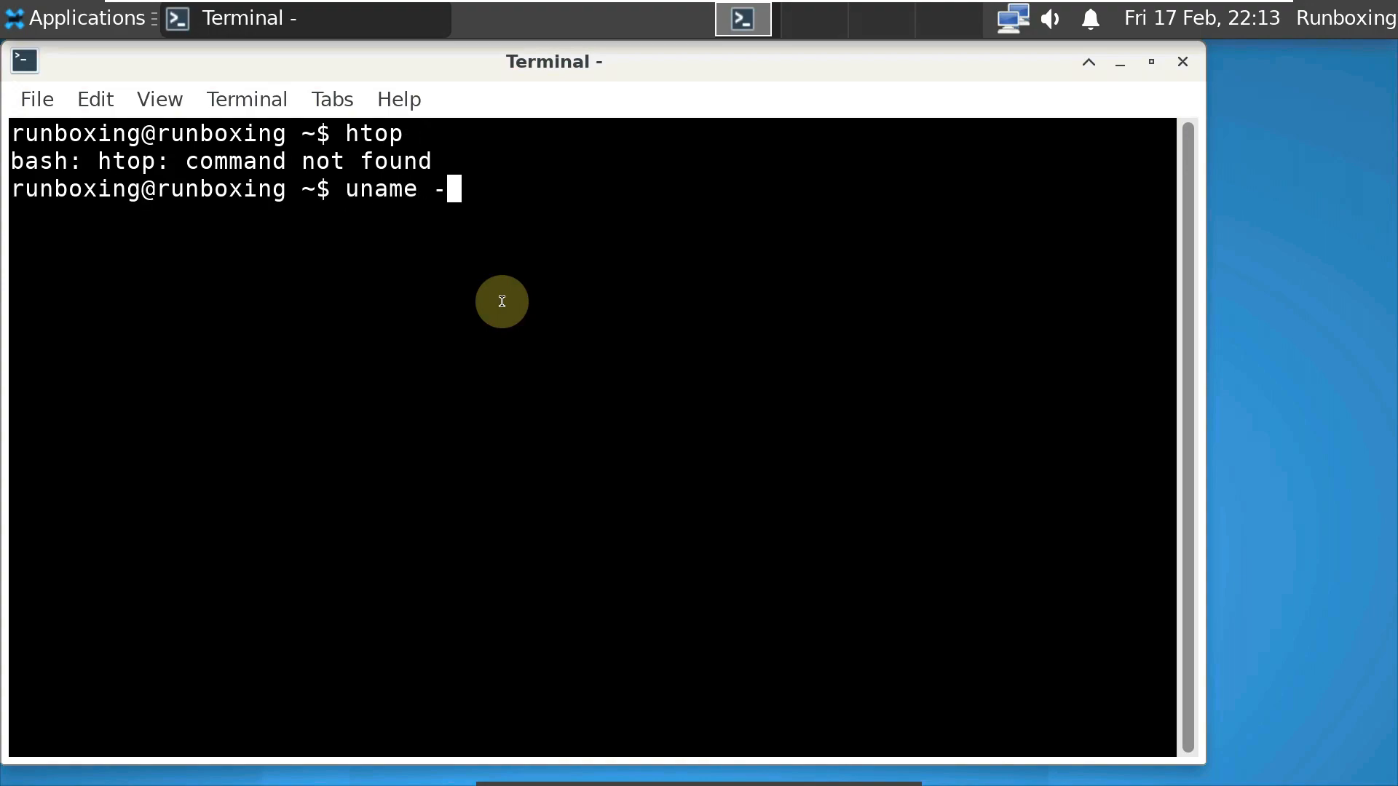
pyautogui.write('-a')
pyautogui.press('Return')
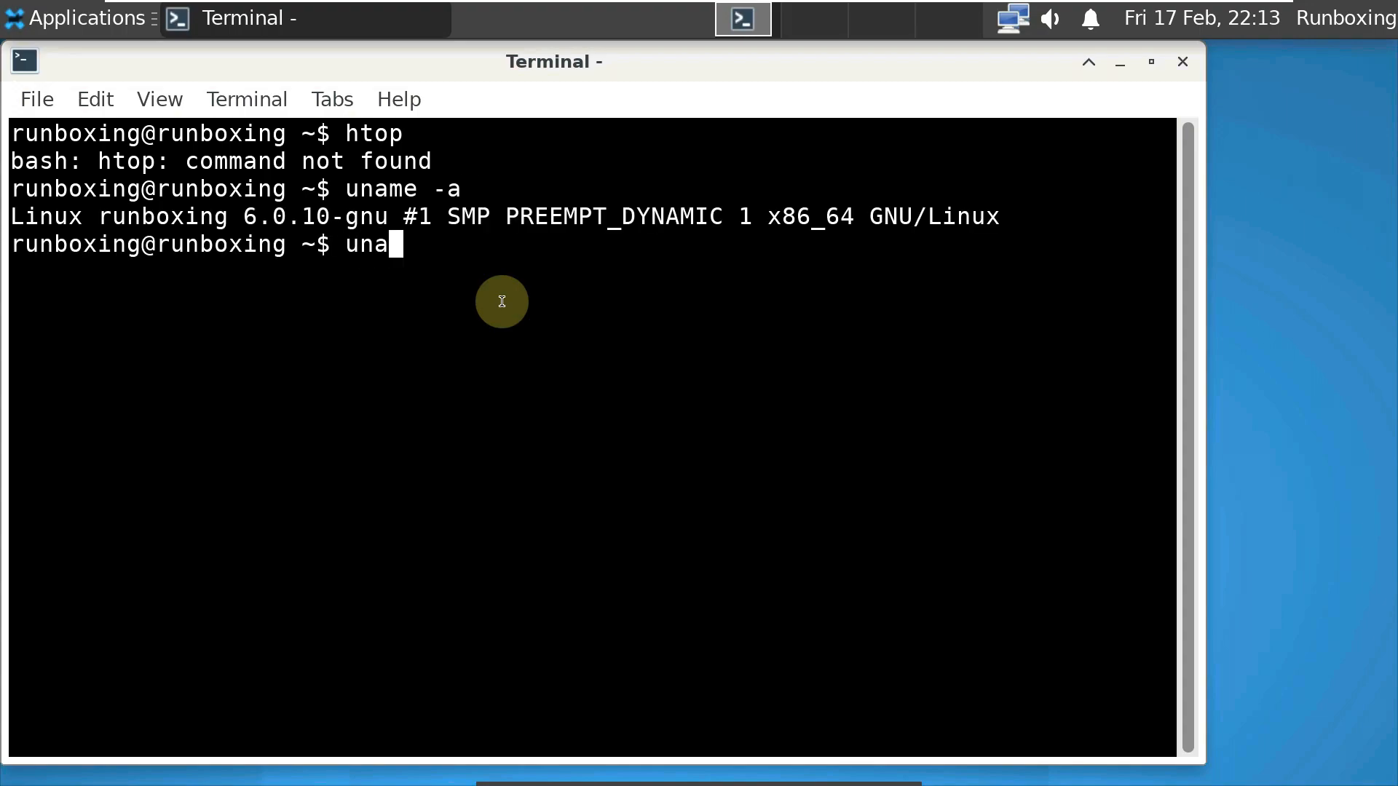
# - Run uname -r, uname -i, uname -o and uname -n
pyautogui.write('uname -r')
pyautogui.press('Return')
pyautogui.write('unam')
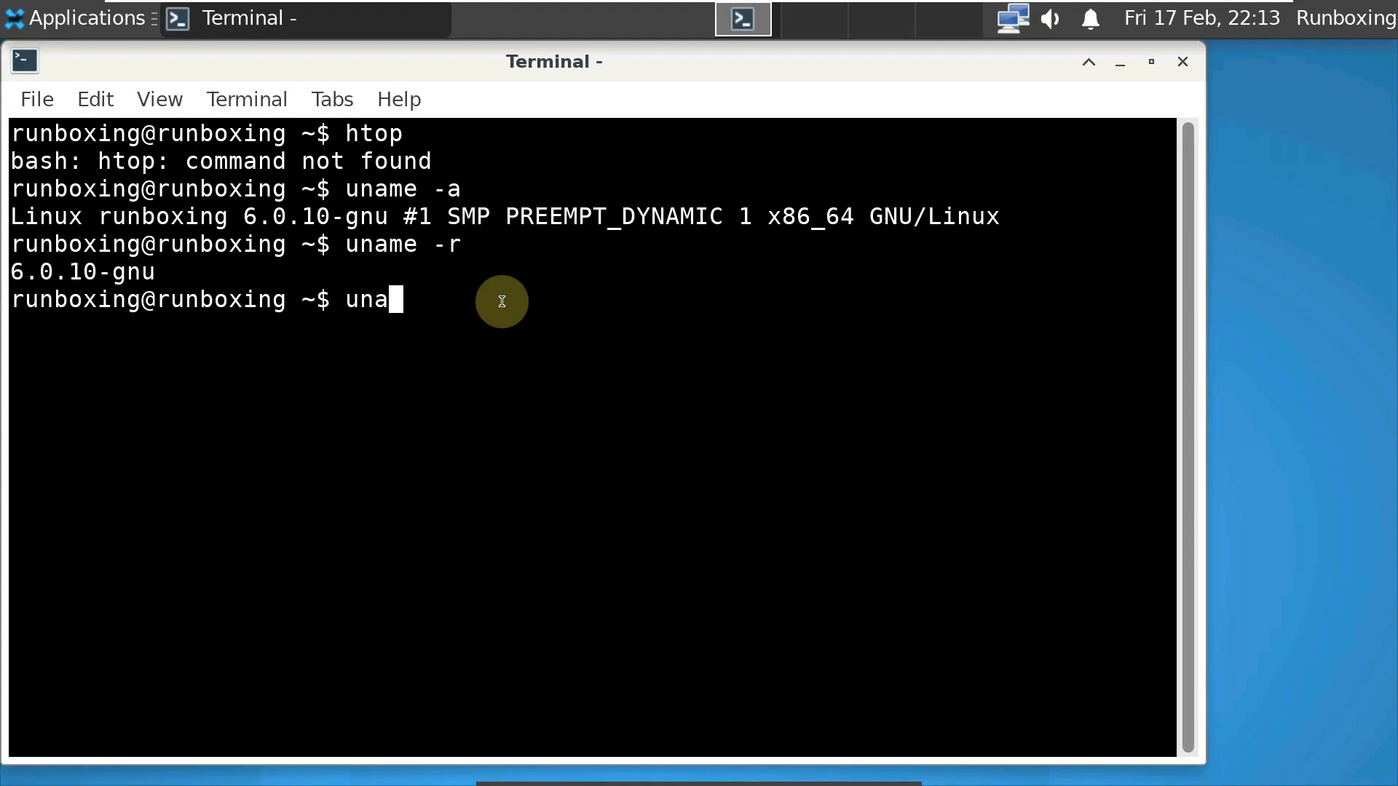
pyautogui.write('e -i')
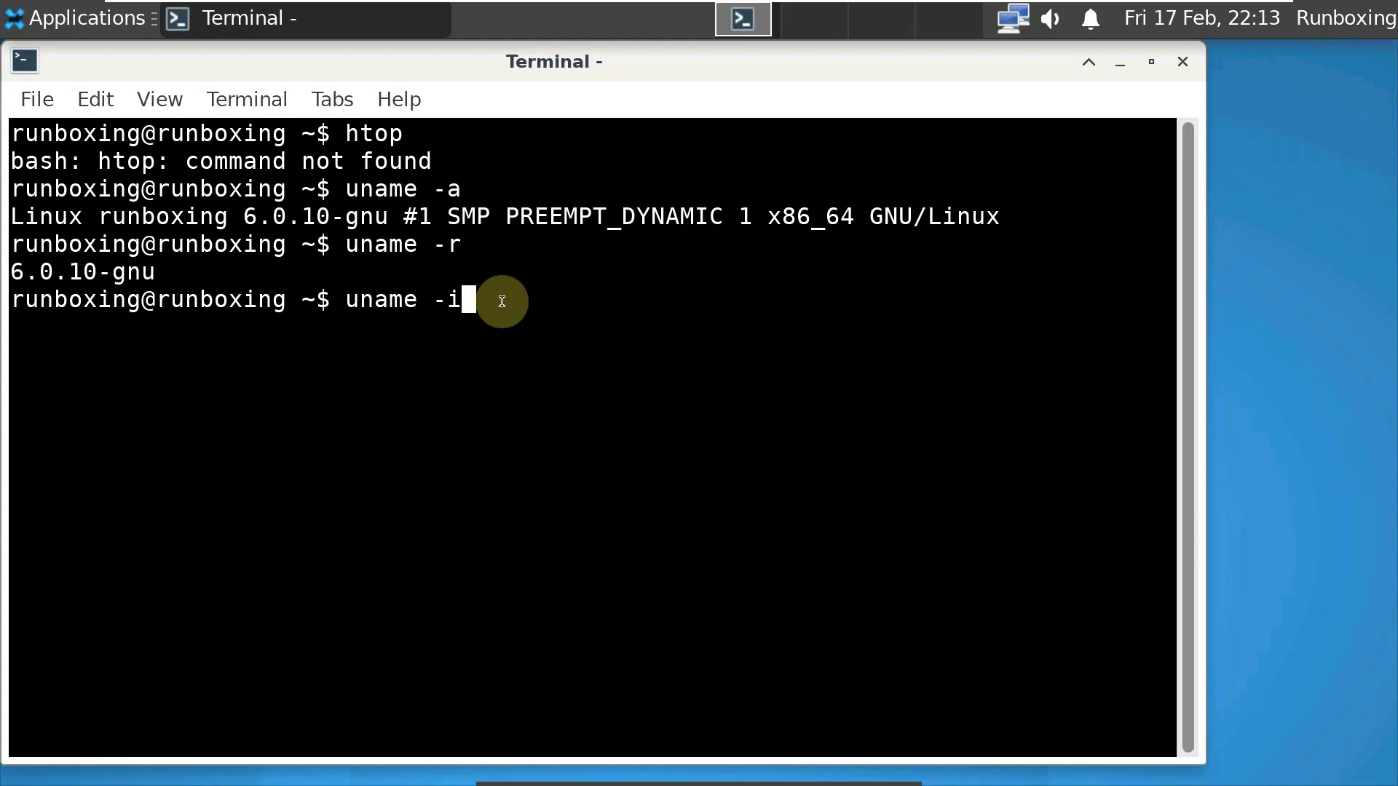
pyautogui.press('Return')
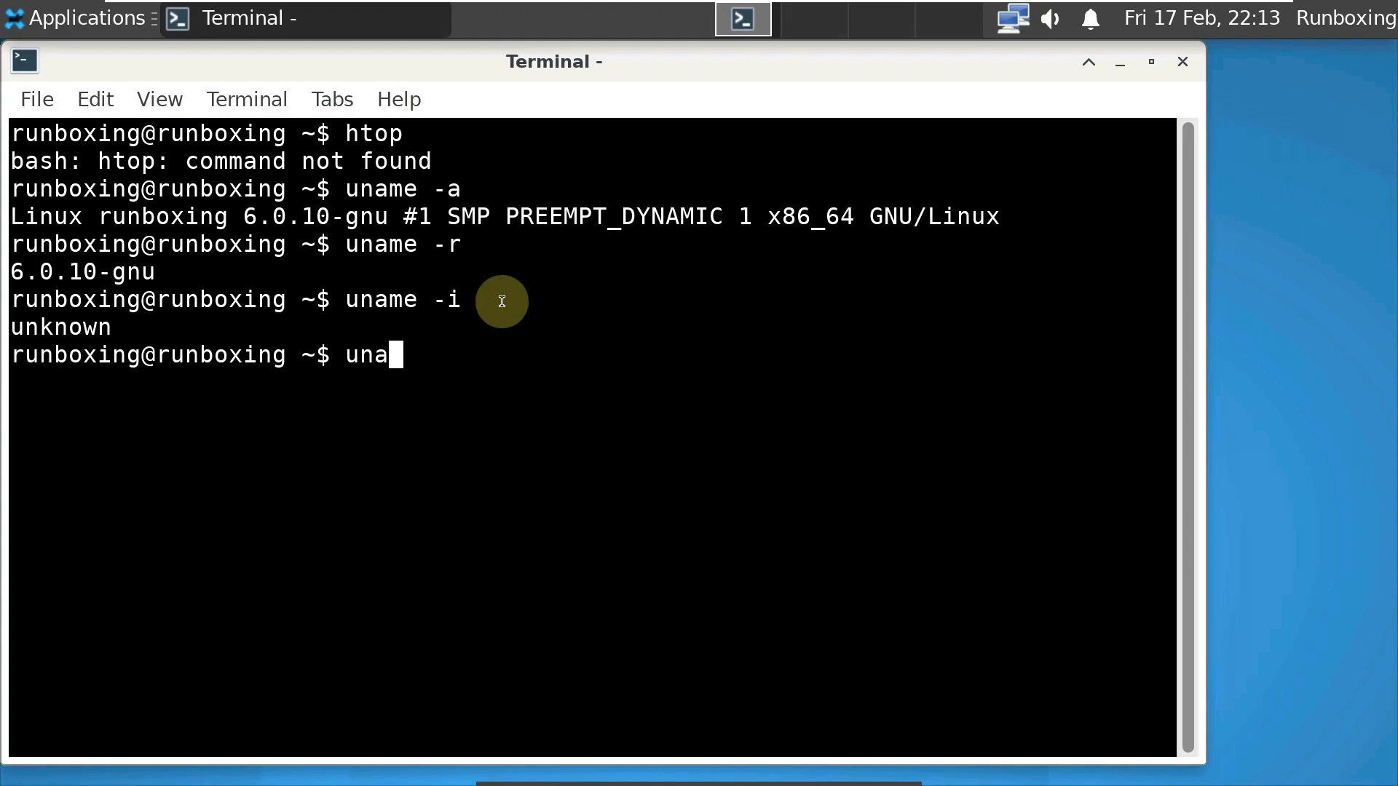
pyautogui.write('uname -o')
pyautogui.press('Return')
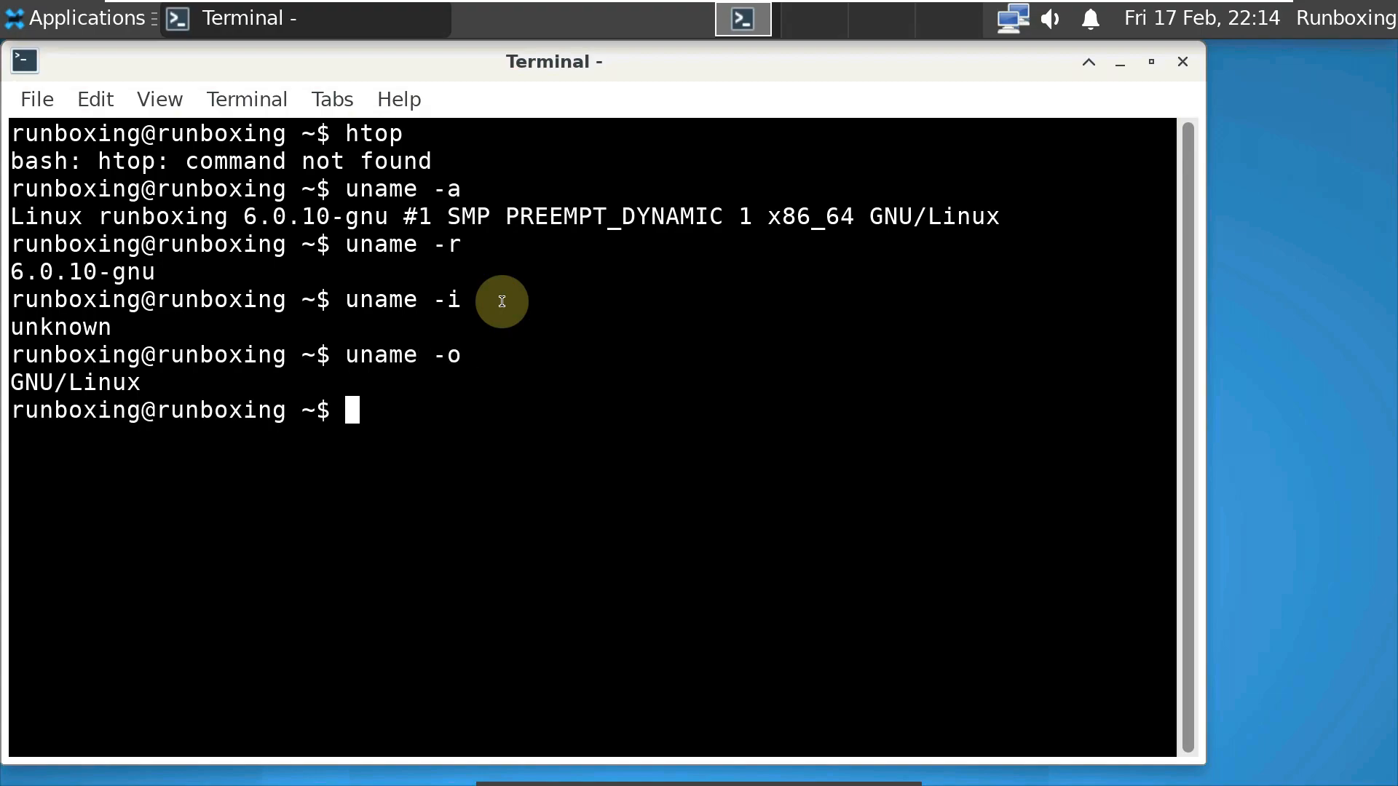
pyautogui.write('uname ')
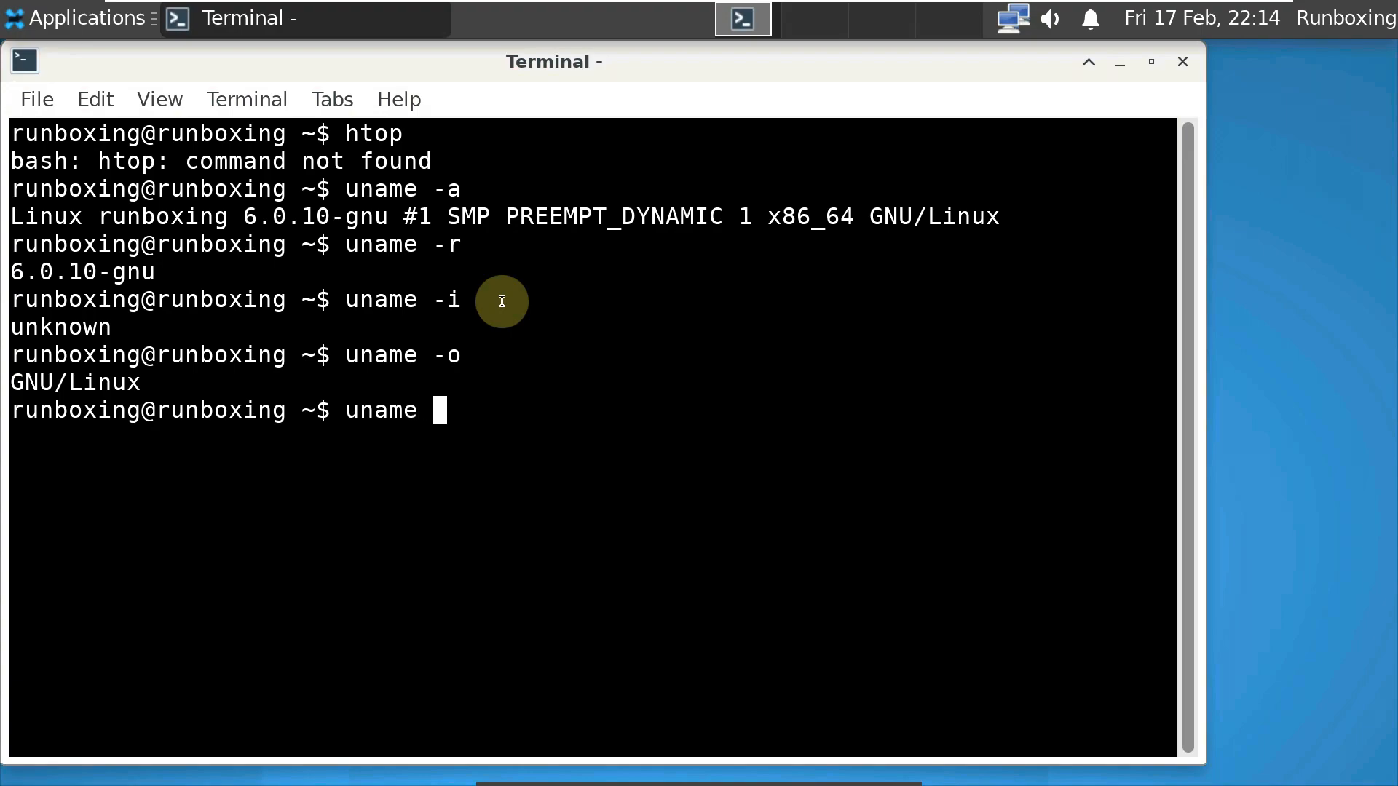
pyautogui.write('-n')
pyautogui.press('Return')
# - Run uname -v, uname and lscpu, then scroll back up through the output
pyautogui.write('uname ')
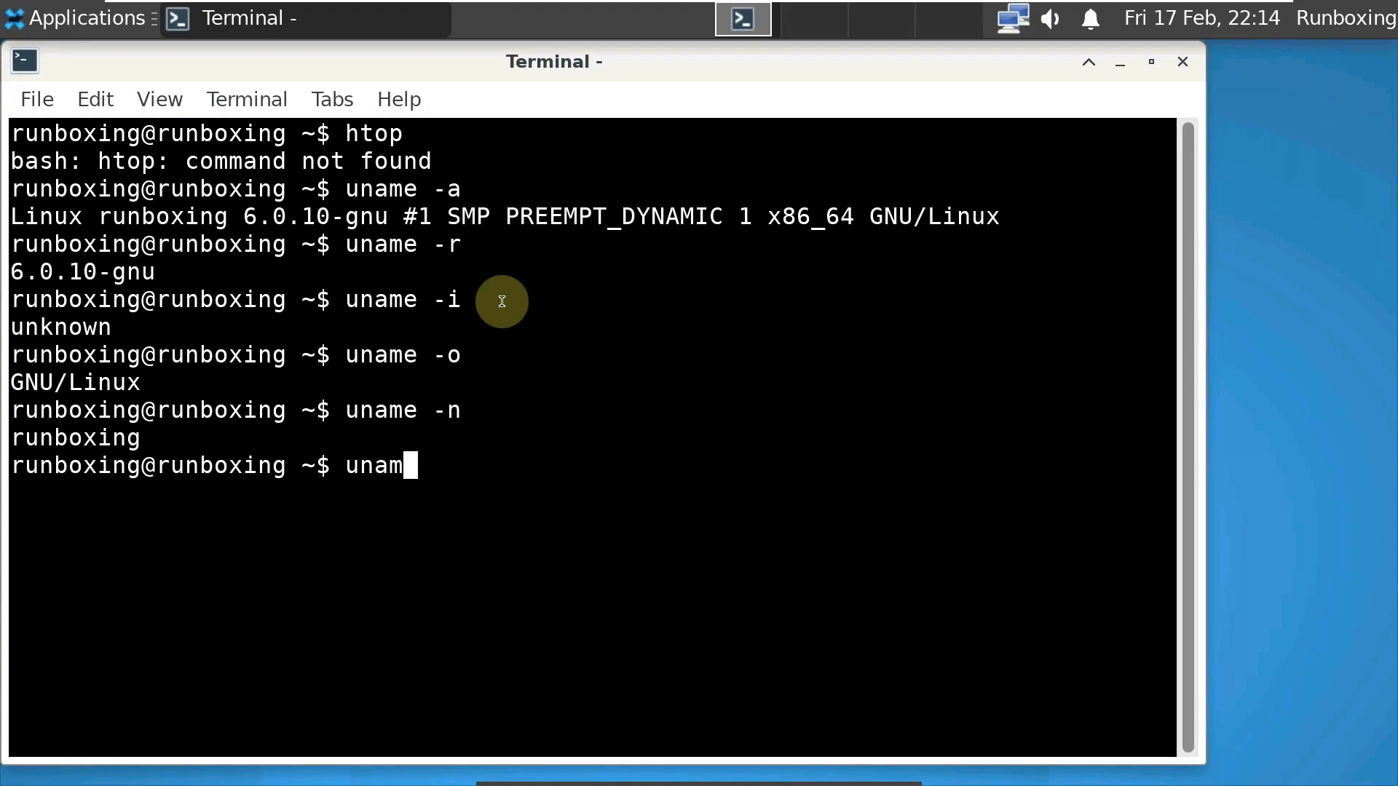
pyautogui.write('-v')
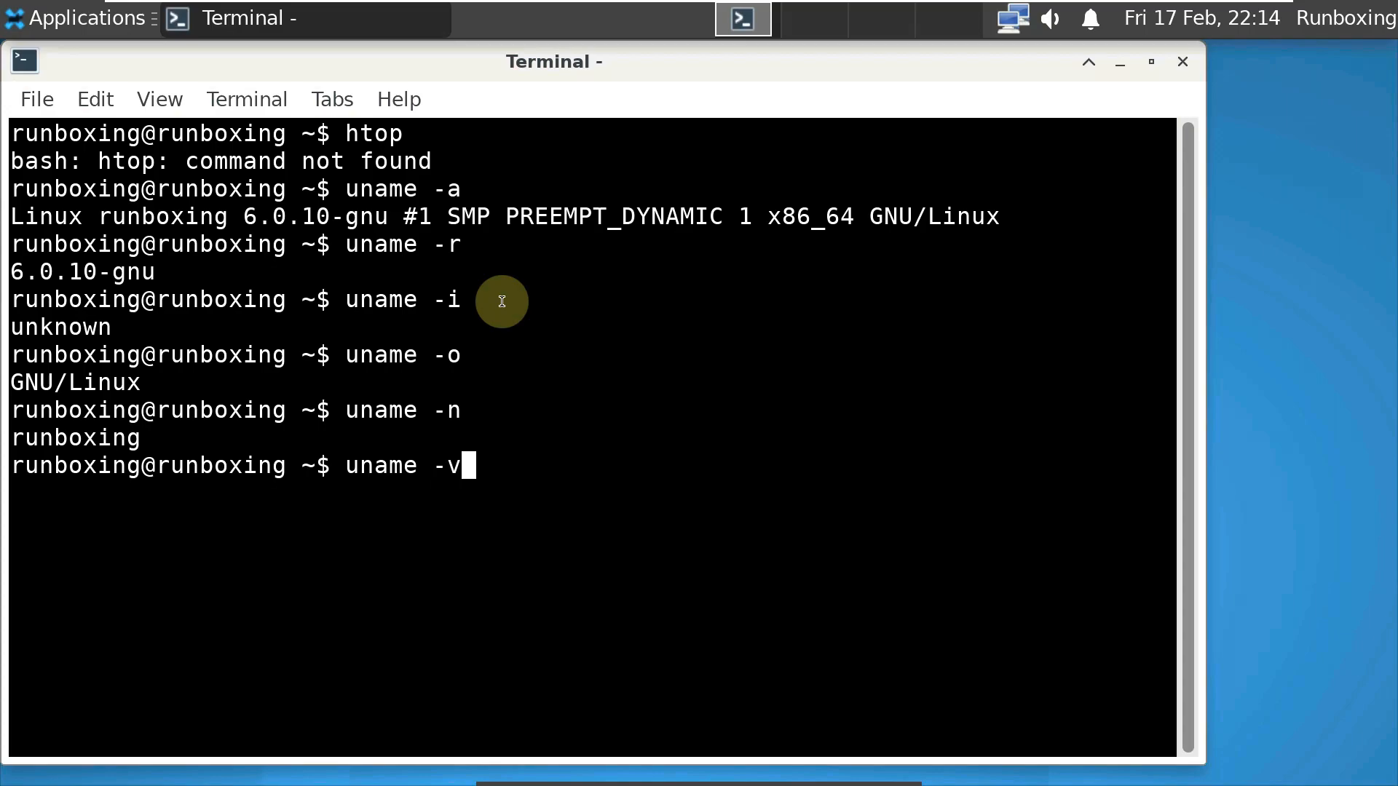
pyautogui.press('Return')
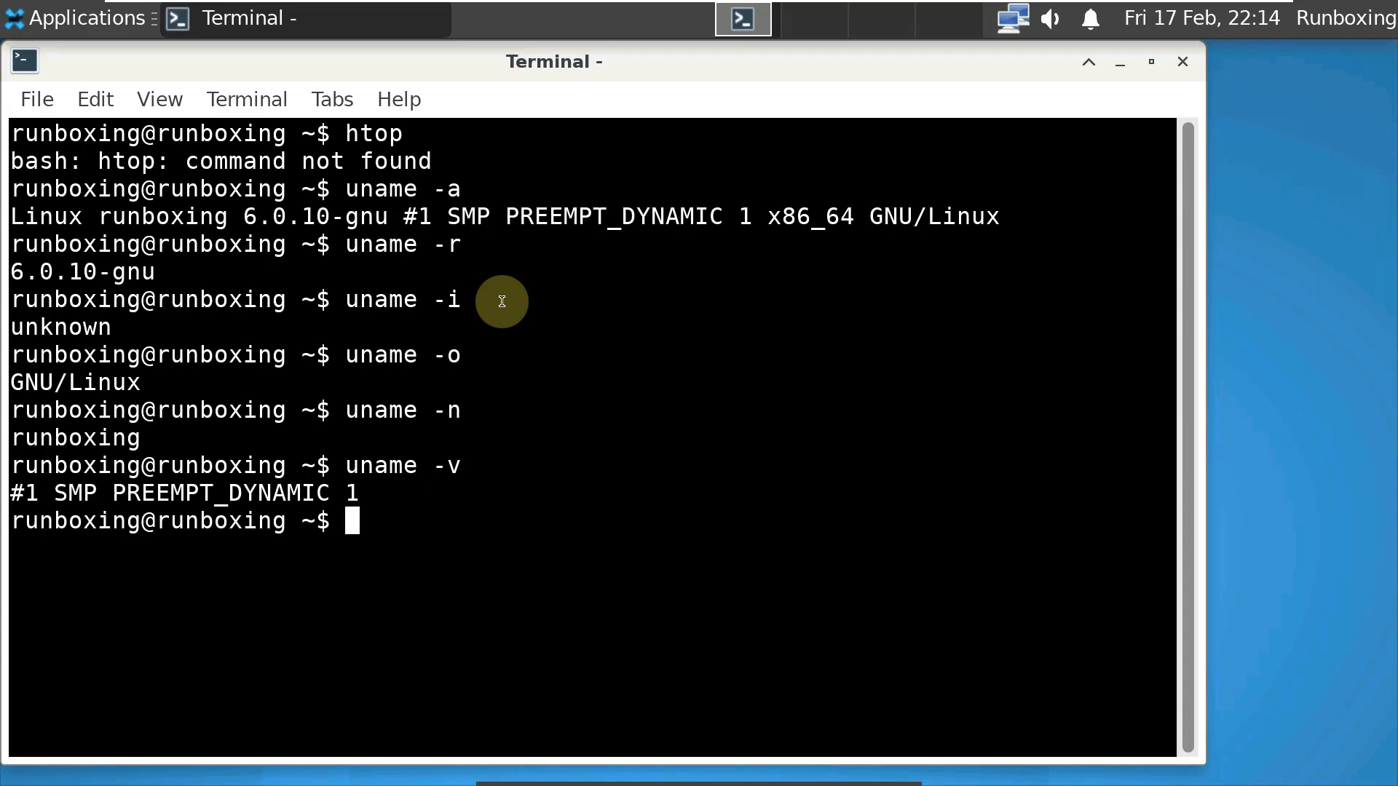
pyautogui.write('uname -s')
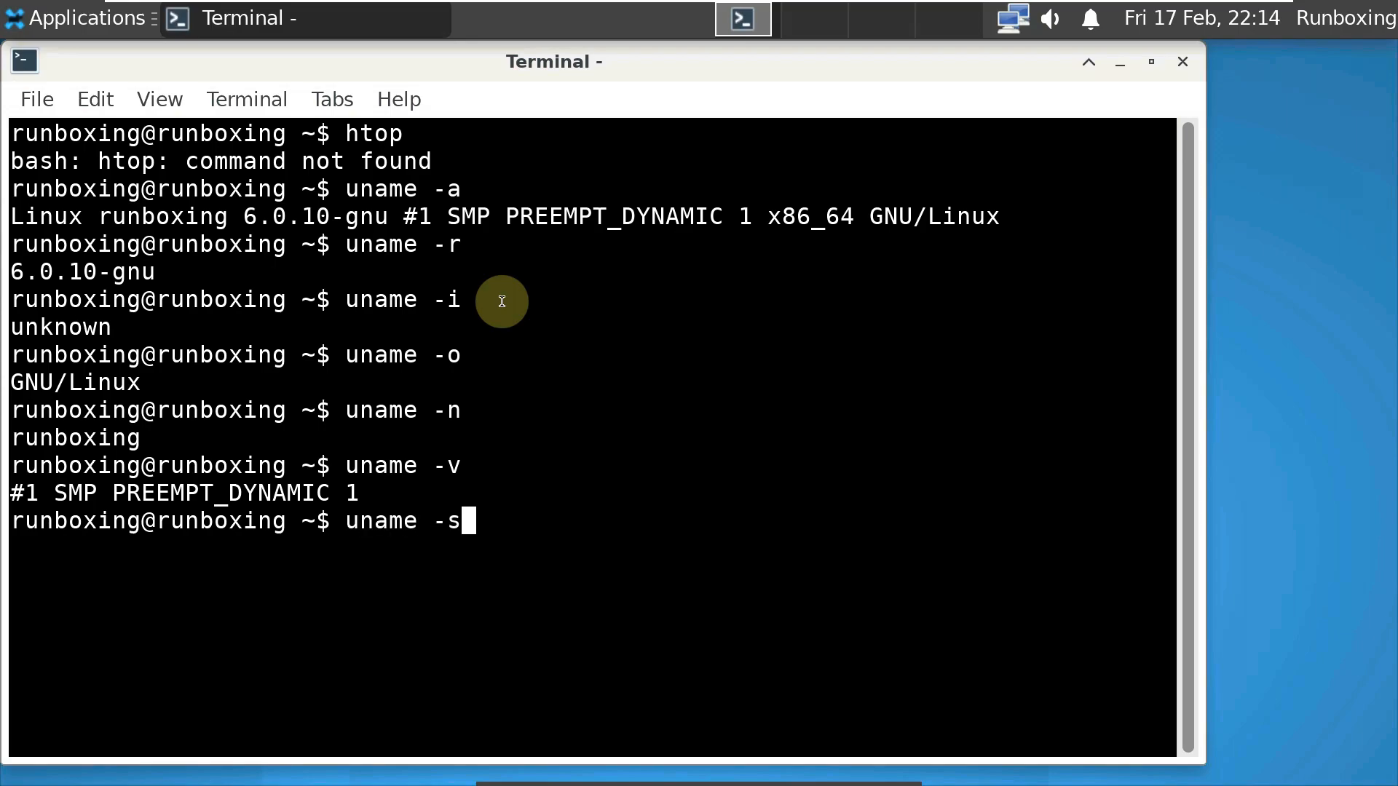
pyautogui.press('Return')
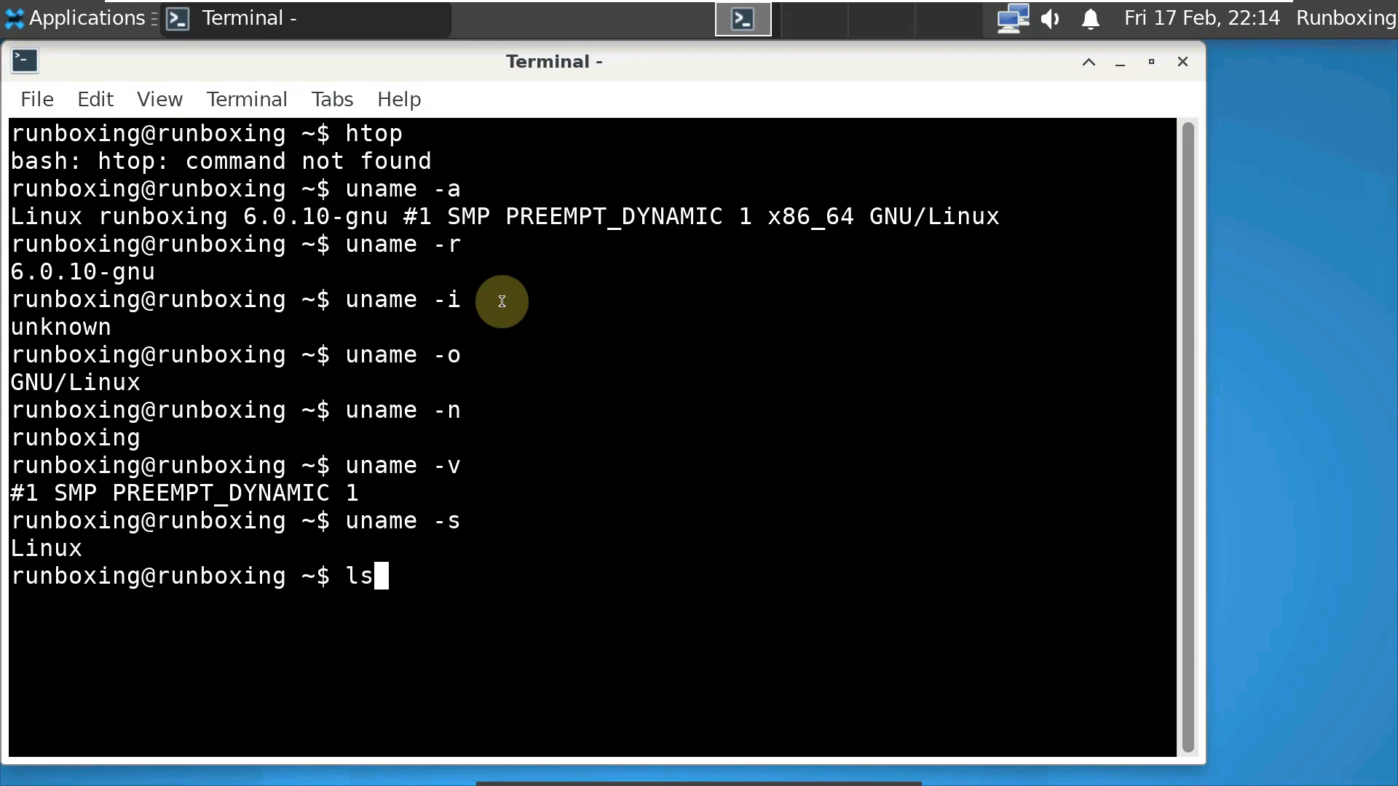
pyautogui.write('lscpu')
pyautogui.press('Return')
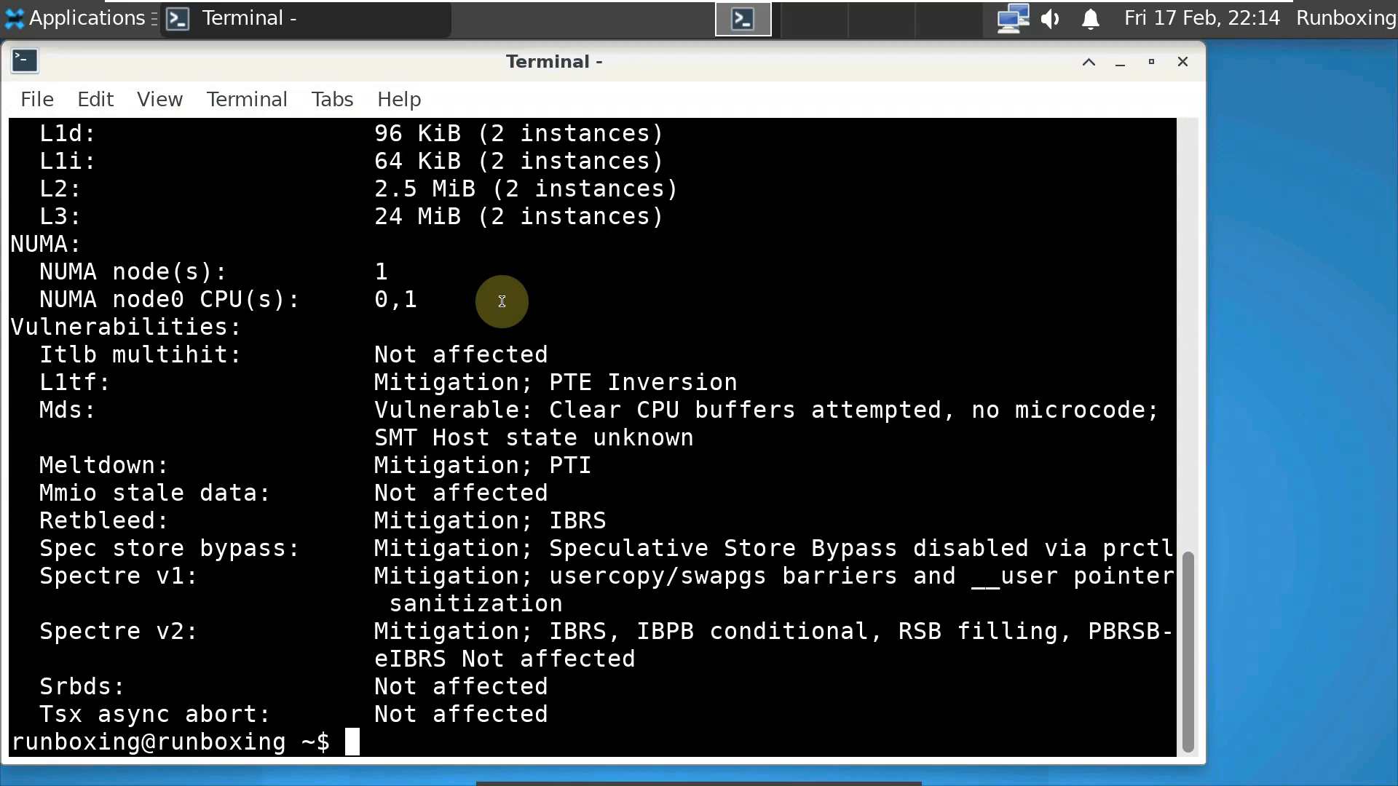
pyautogui.scroll(15, 502, 301)
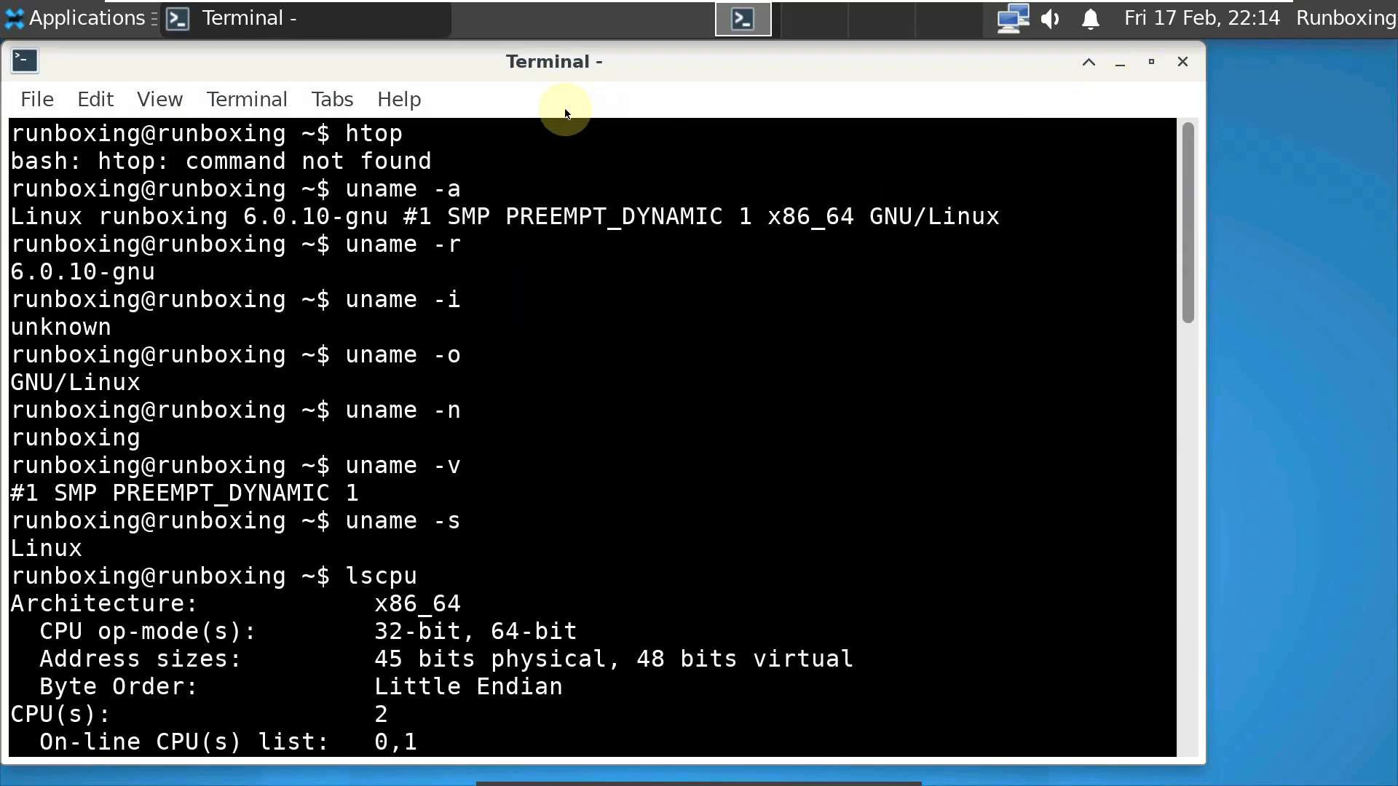
# - View the terminal's Help > About information, then close the terminal
pyautogui.click(400, 99)
pyautogui.click(429, 170)
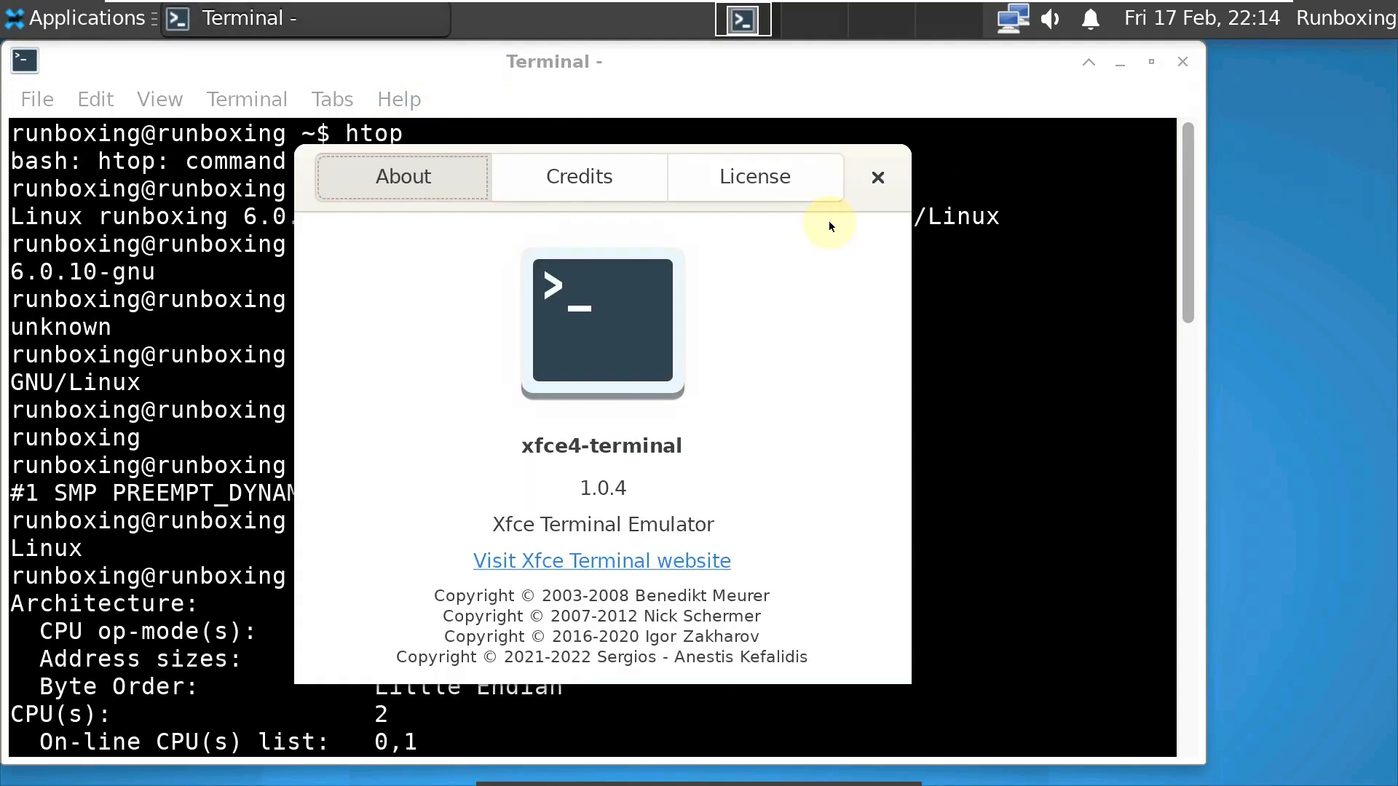
pyautogui.click(879, 182)
pyautogui.click(1182, 62)
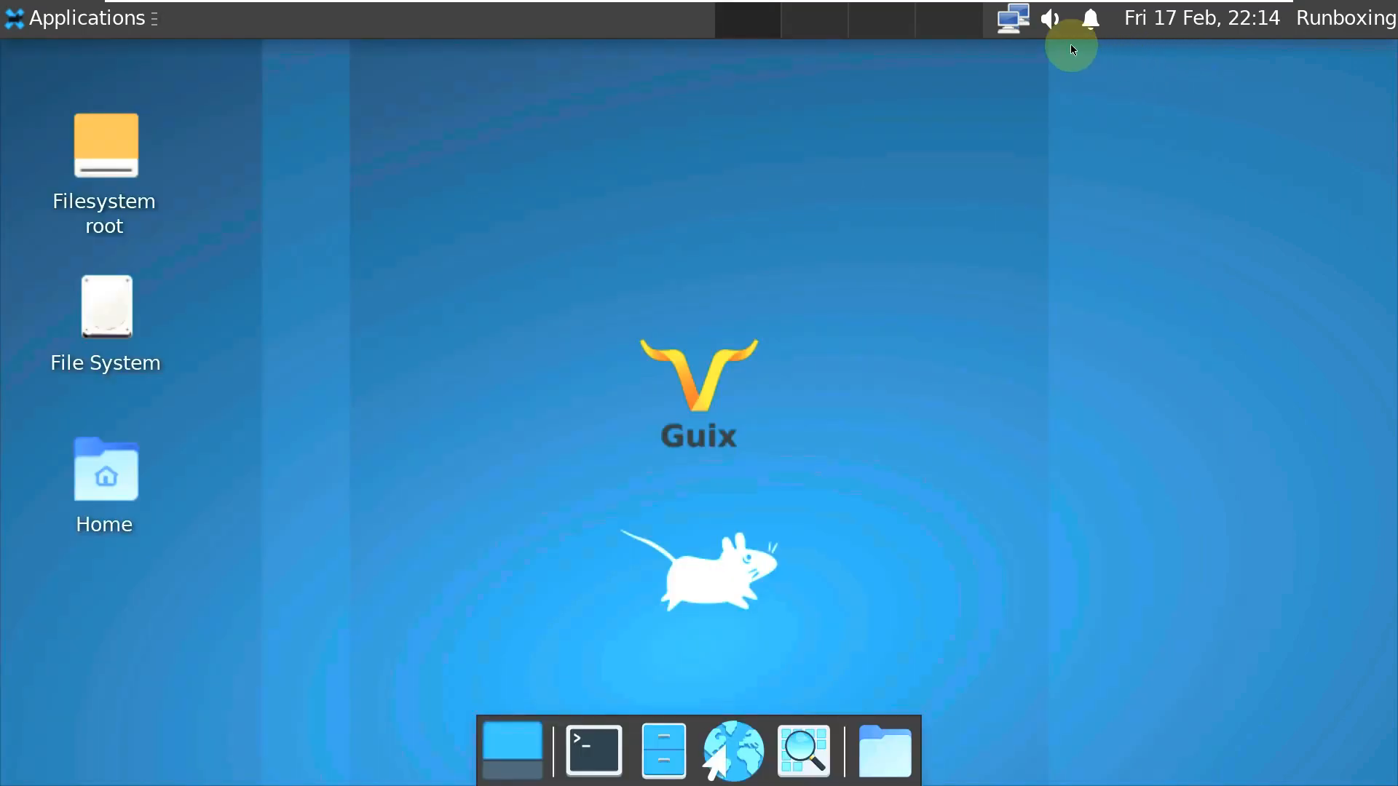
# - Try the network, volume, notifications and calendar panel applets and the applications list
pyautogui.click(1020, 28)
pyautogui.click(1049, 19)
pyautogui.click(1049, 19)
pyautogui.click(1049, 18)
pyautogui.click(1090, 19)
pyautogui.click(1150, 16)
pyautogui.click(1158, 16)
pyautogui.click(1159, 16)
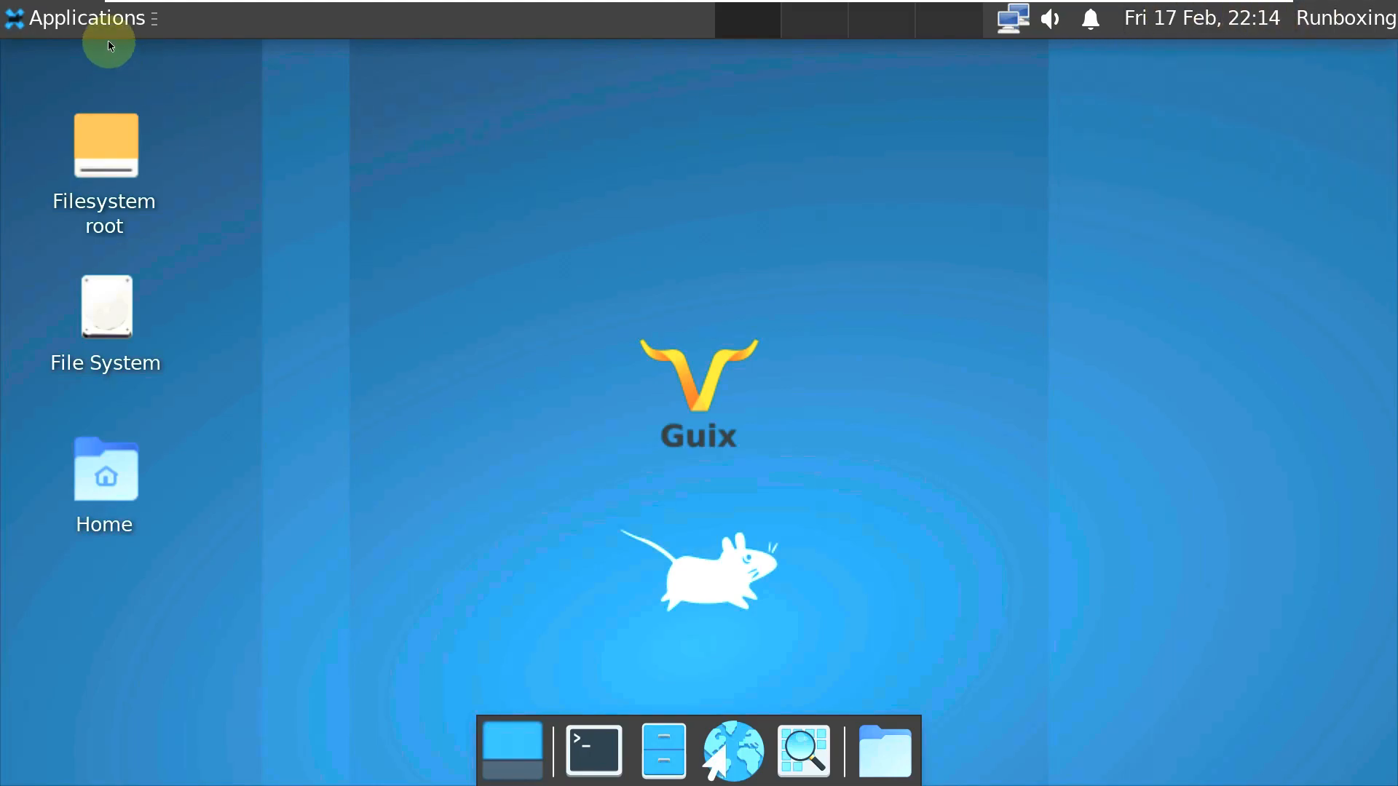
pyautogui.click(91, 16)
pyautogui.click(335, 229)
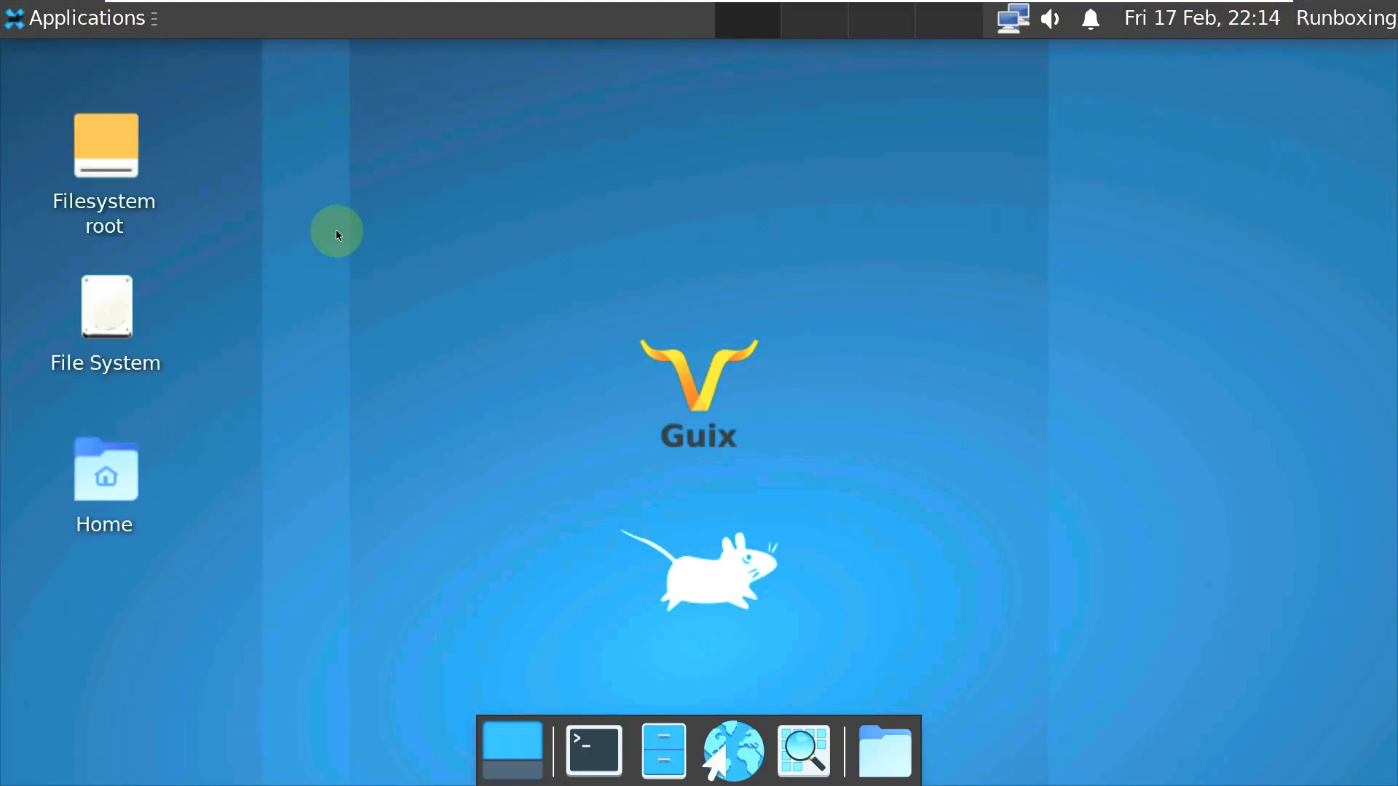
# - Open Filesystem root in Thunar, view its About info, close it, and choose Shut Down
pyautogui.rightClick(129, 161)
pyautogui.click(186, 194)
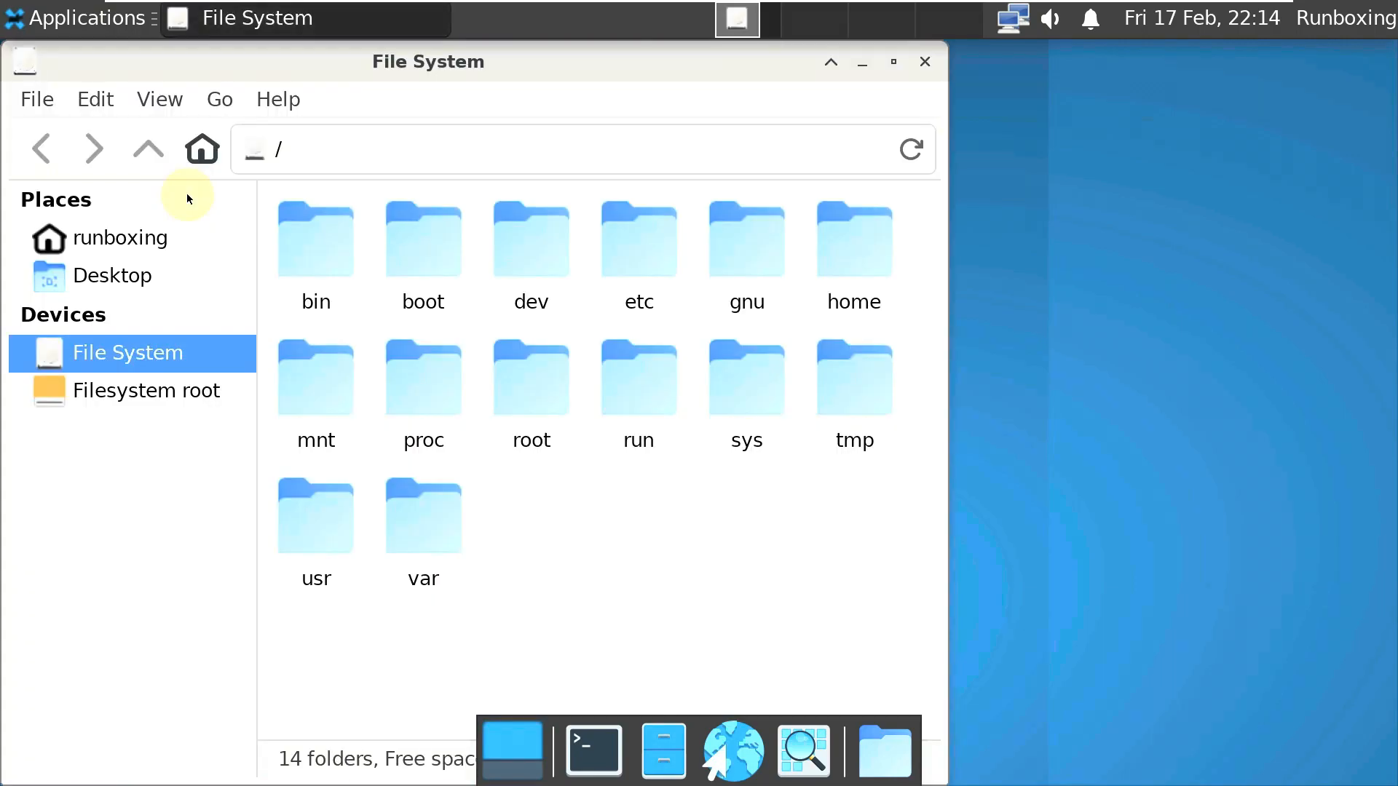
pyautogui.click(188, 390)
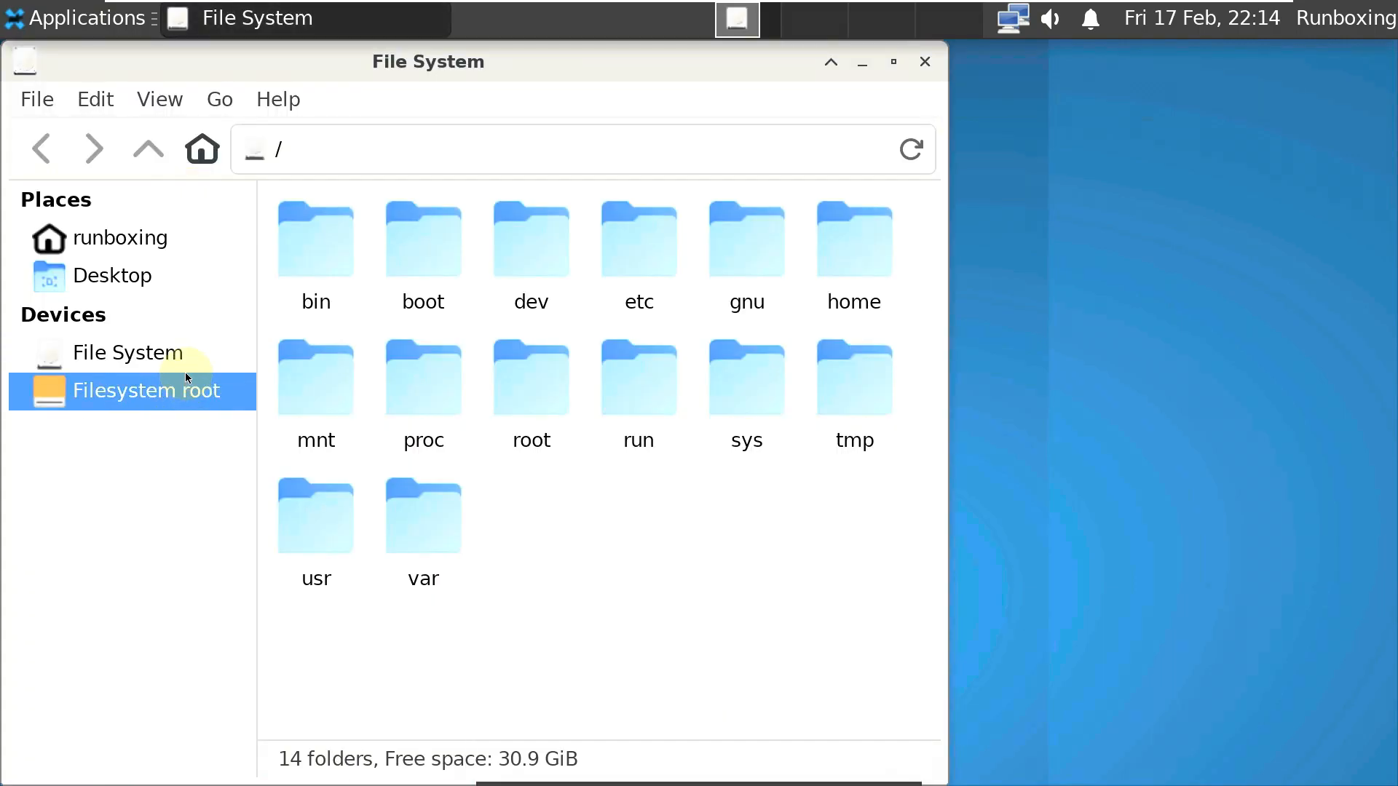
pyautogui.click(319, 172)
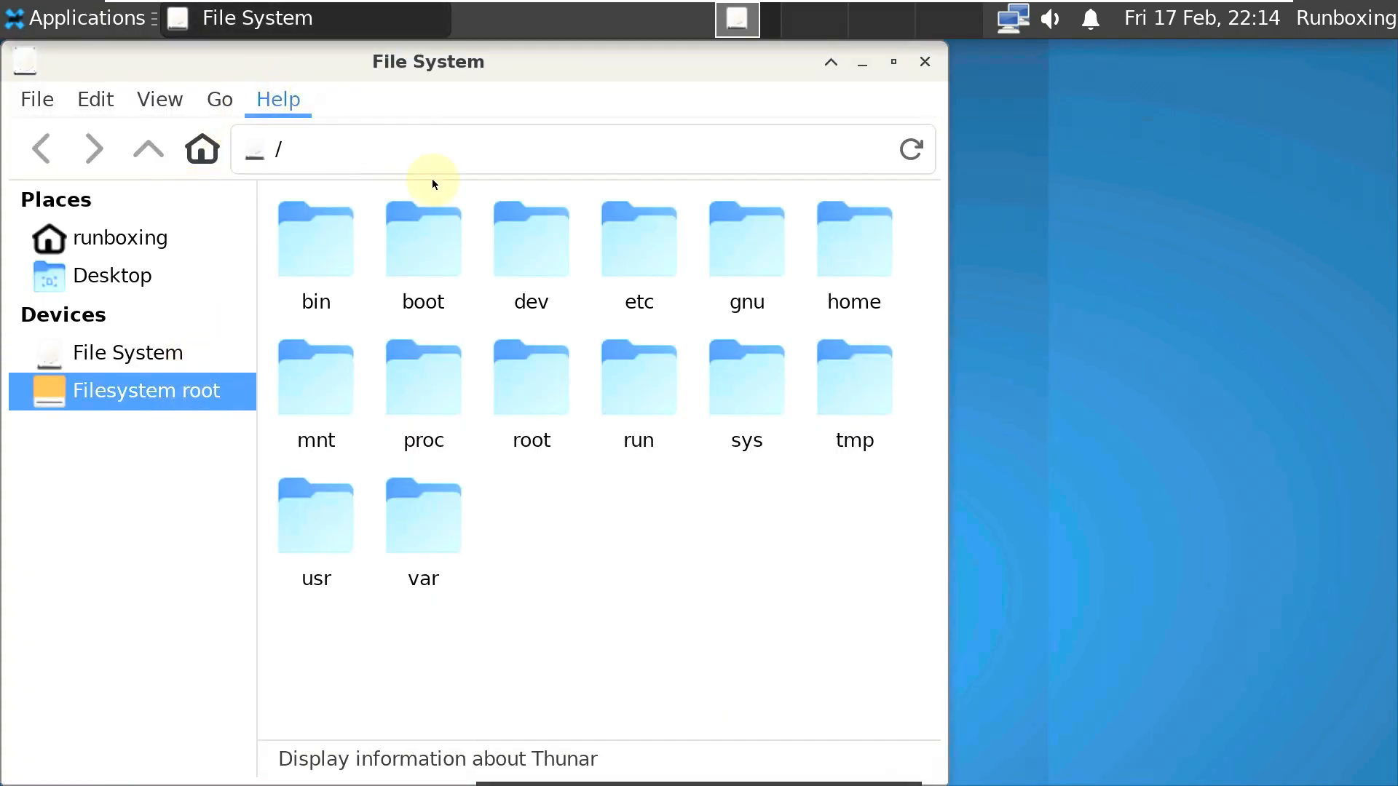
pyautogui.click(752, 167)
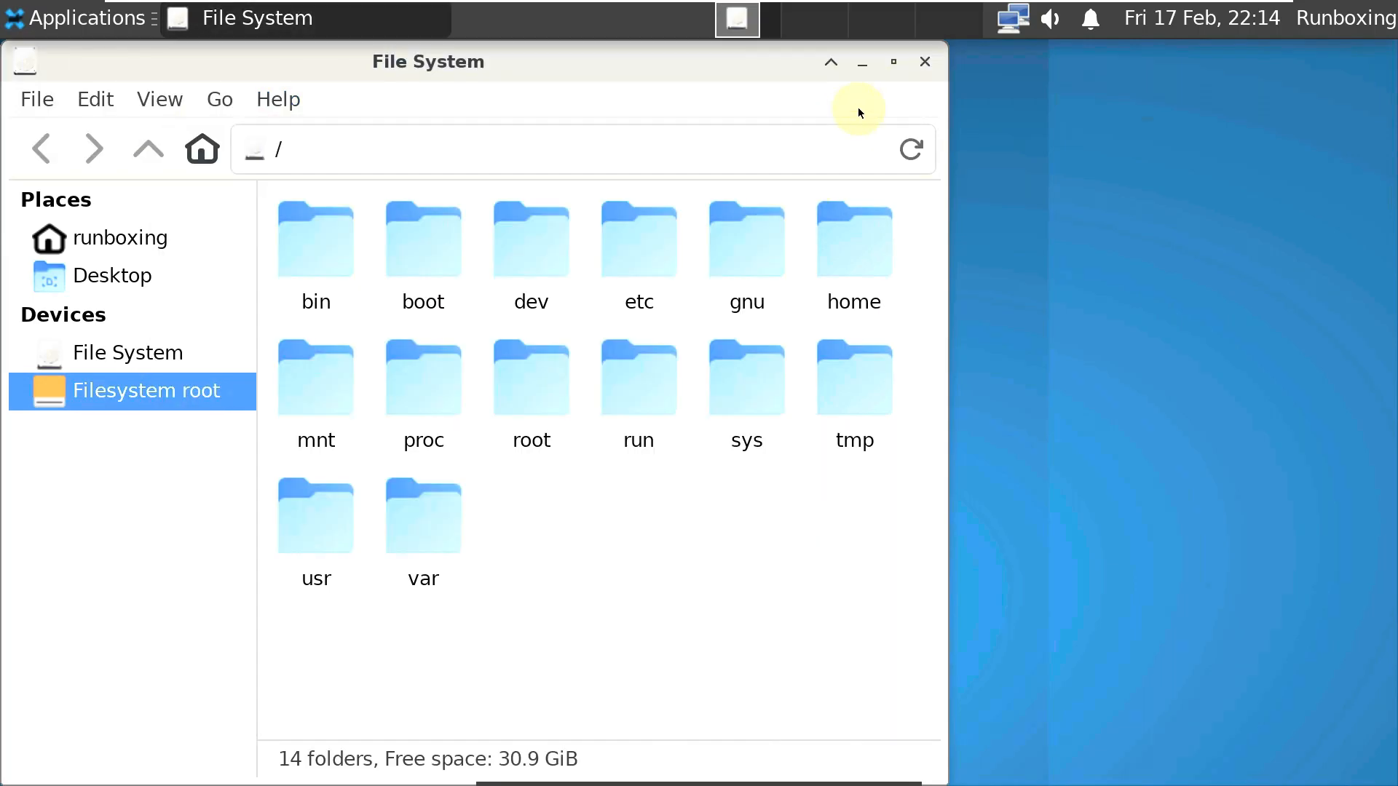
pyautogui.click(919, 76)
pyautogui.click(1340, 17)
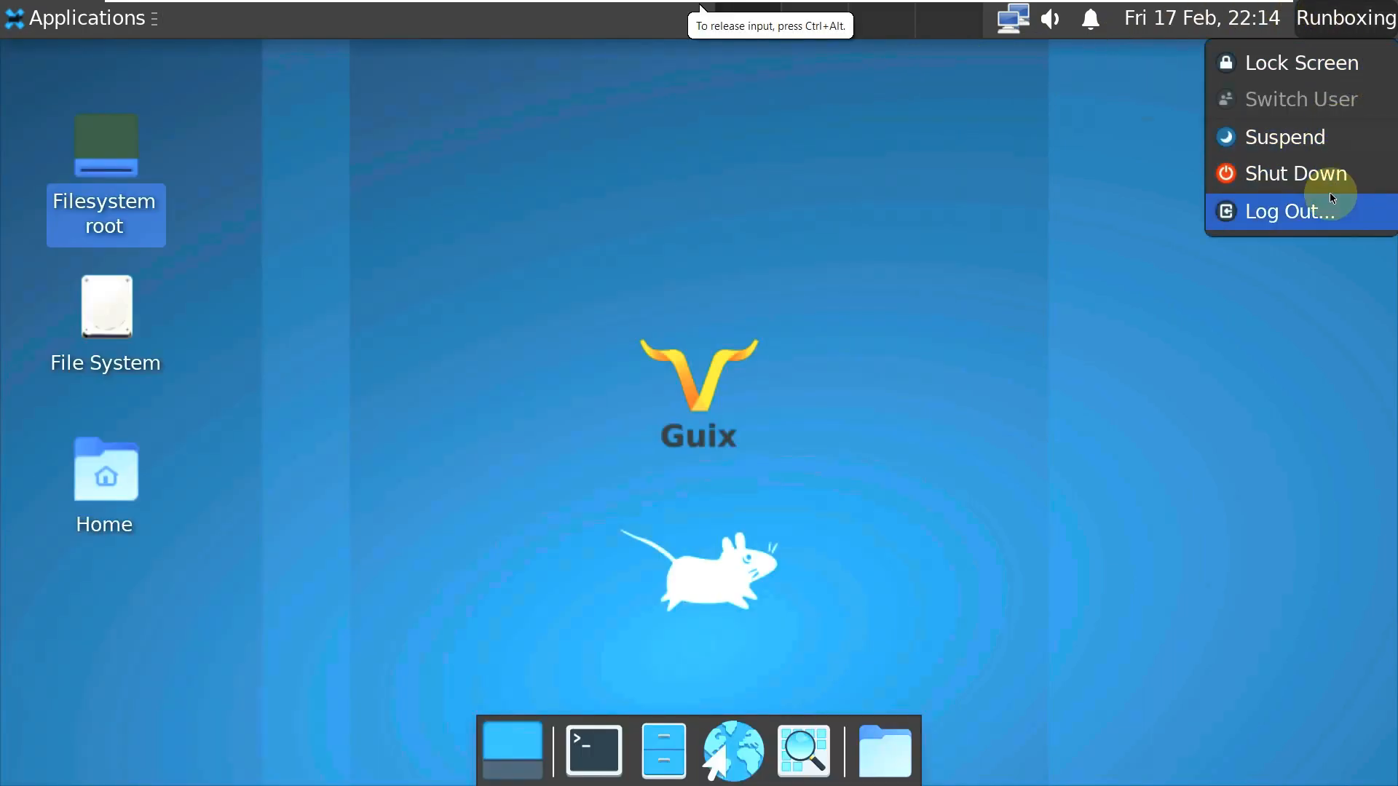
pyautogui.click(1318, 175)
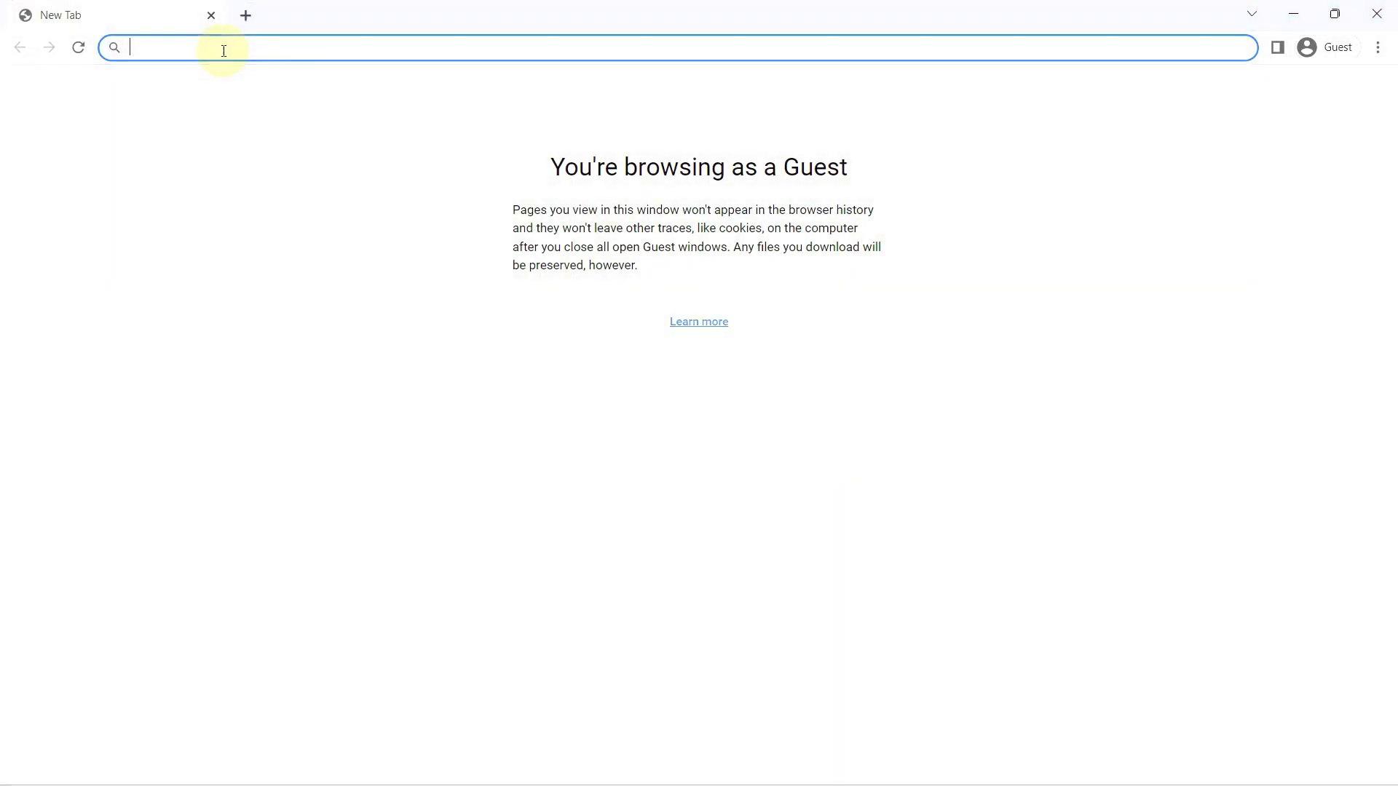
# - Load youtube.com/9to5linux and pause the channel trailer
pyautogui.write('youtube')
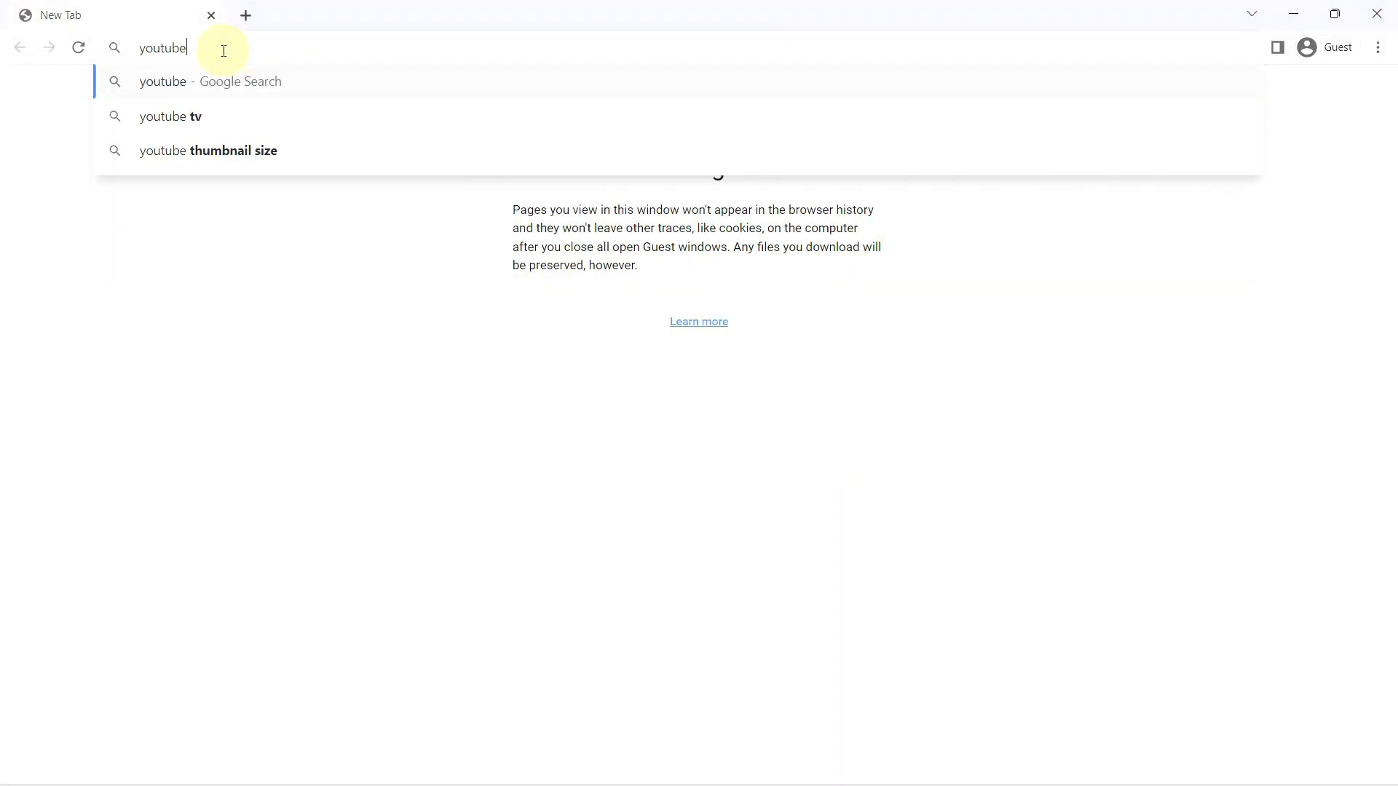
pyautogui.write('.com/9to5linux')
pyautogui.press('Return')
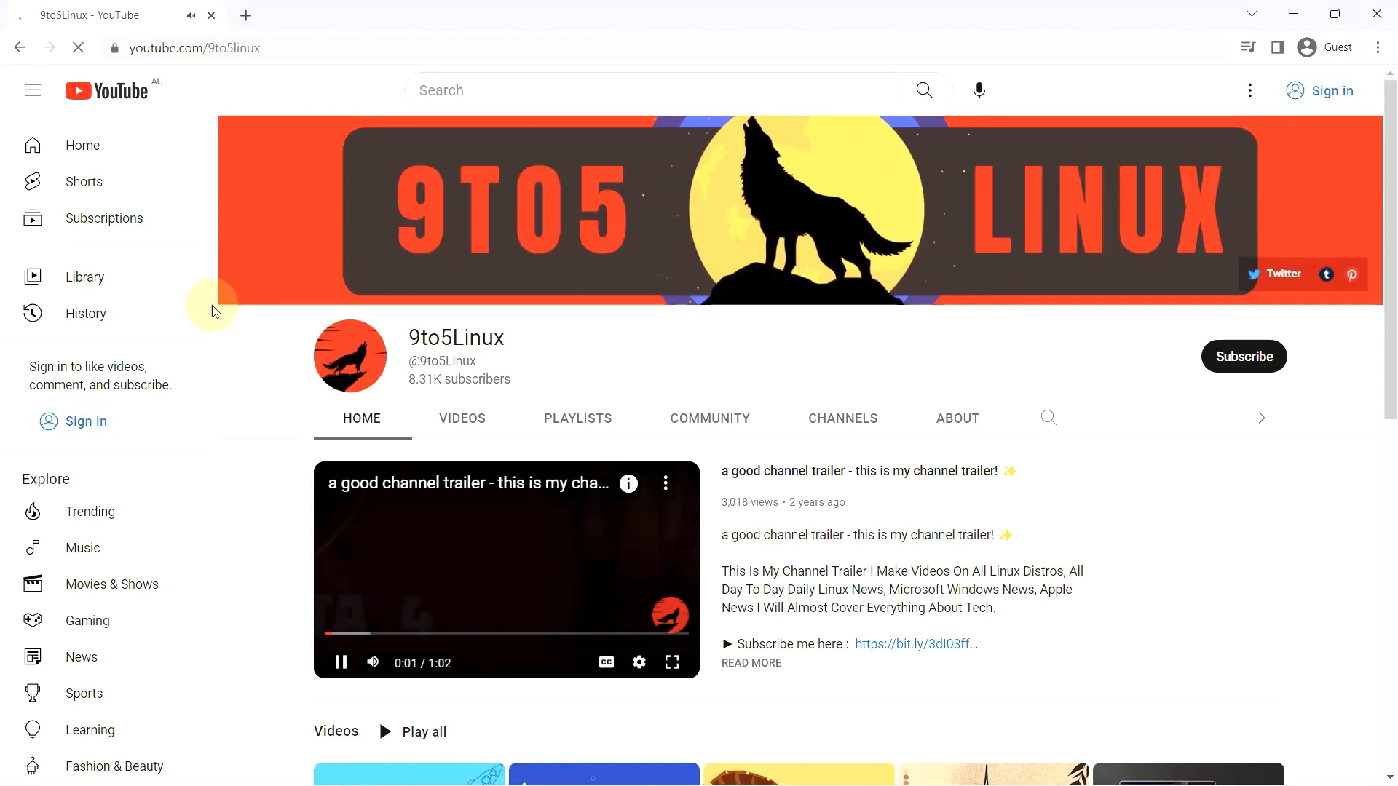
pyautogui.click(342, 664)
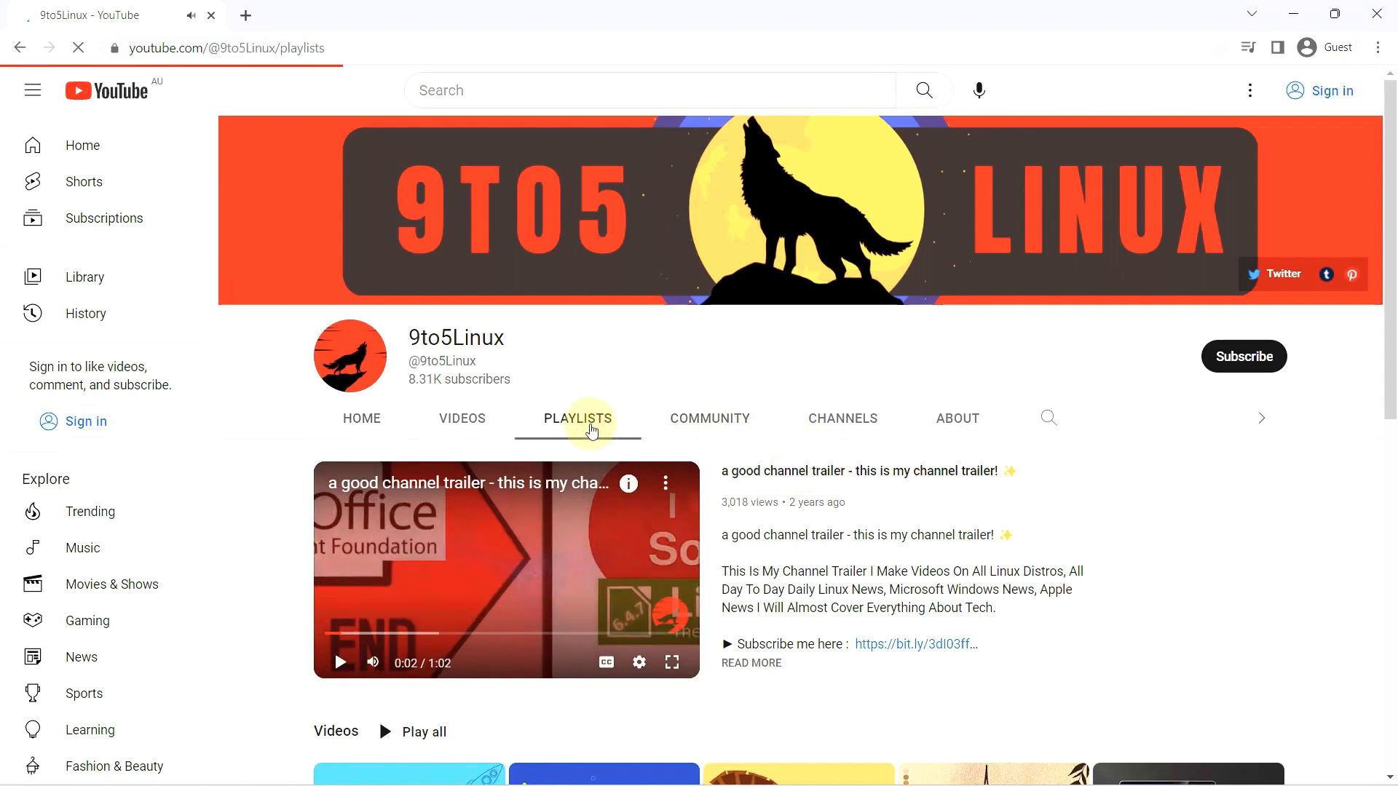
# - Open the full Linux playlist, scroll through it, then go back to Playlists
pyautogui.scroll(-2, 591, 430)
pyautogui.scroll(-2, 591, 430)
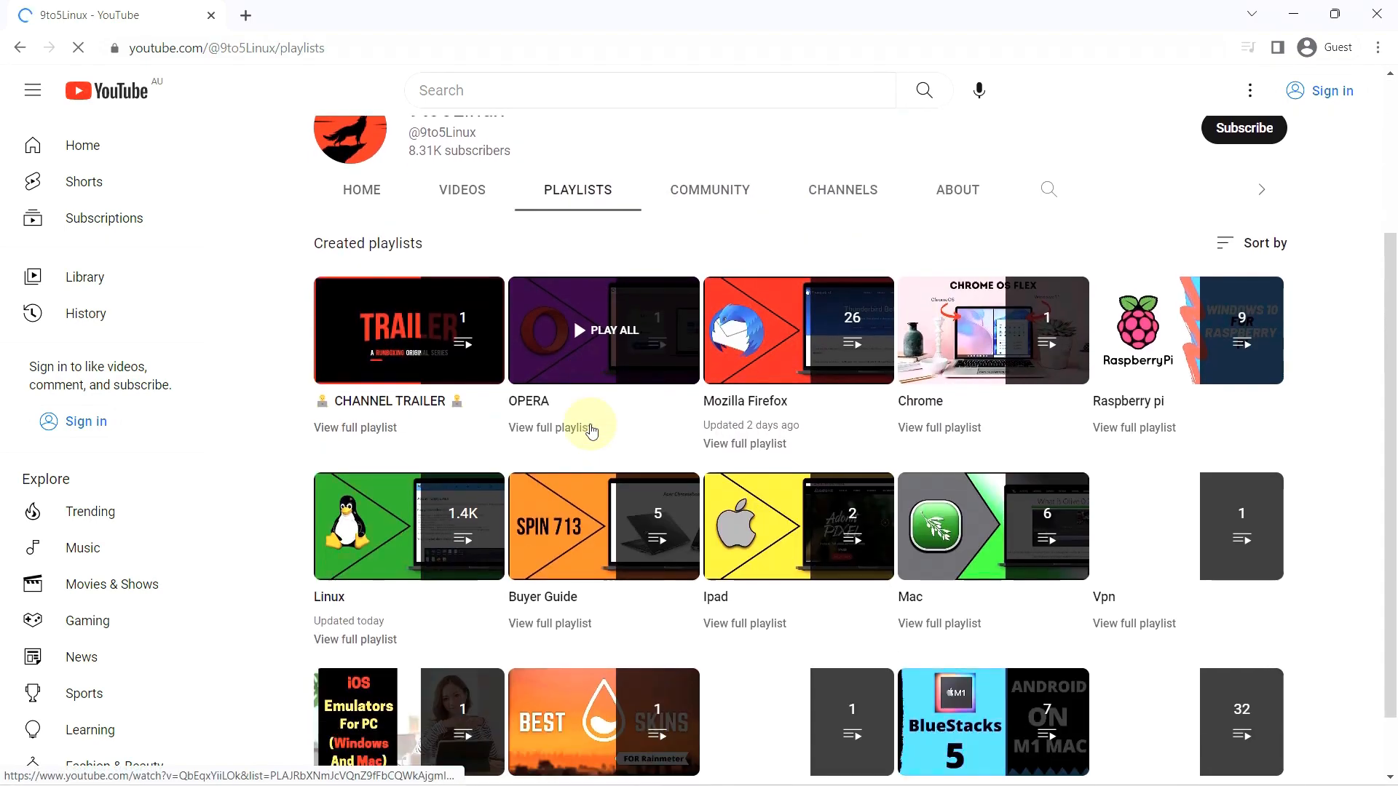
pyautogui.click(359, 597)
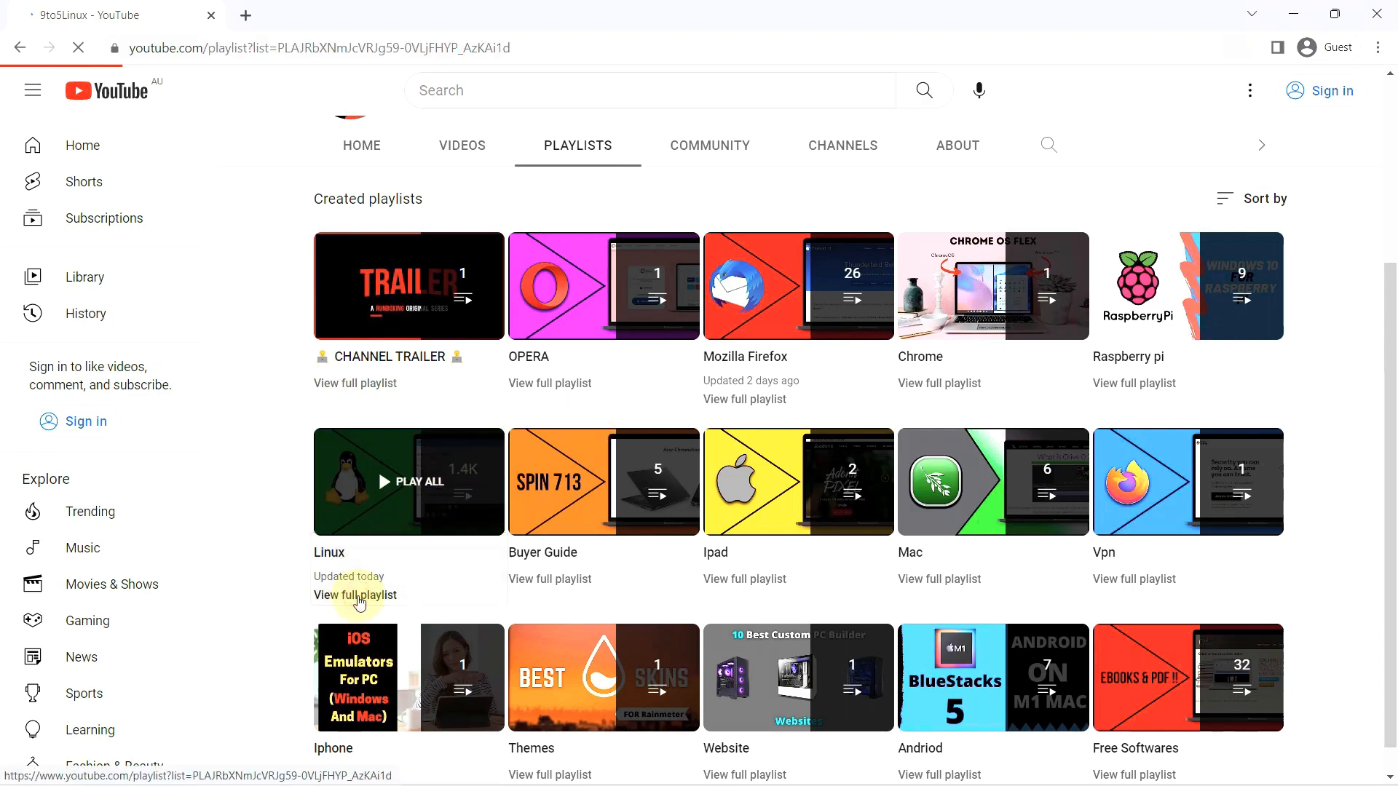
pyautogui.scroll(-1, 391, 522)
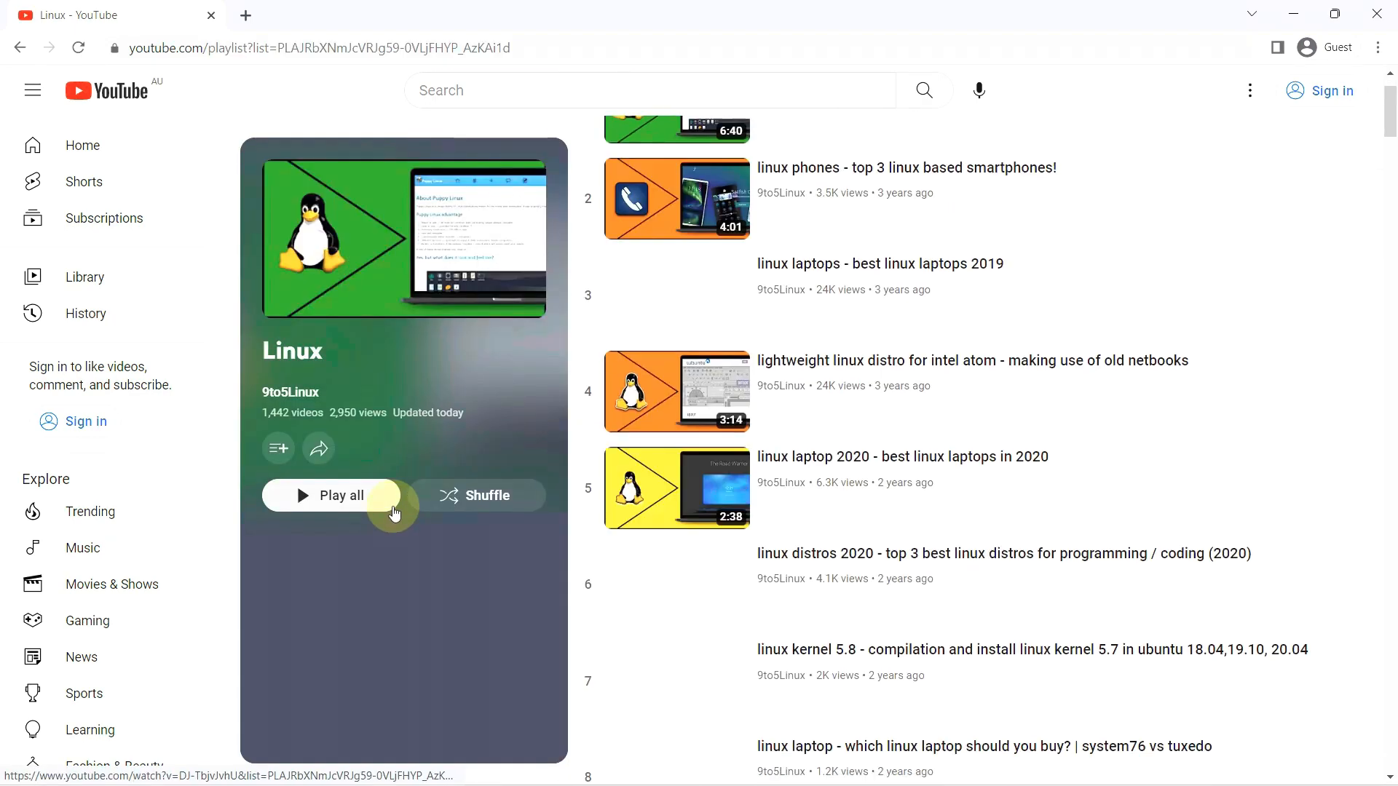
pyautogui.moveTo(323, 407); pyautogui.dragTo(263, 393)
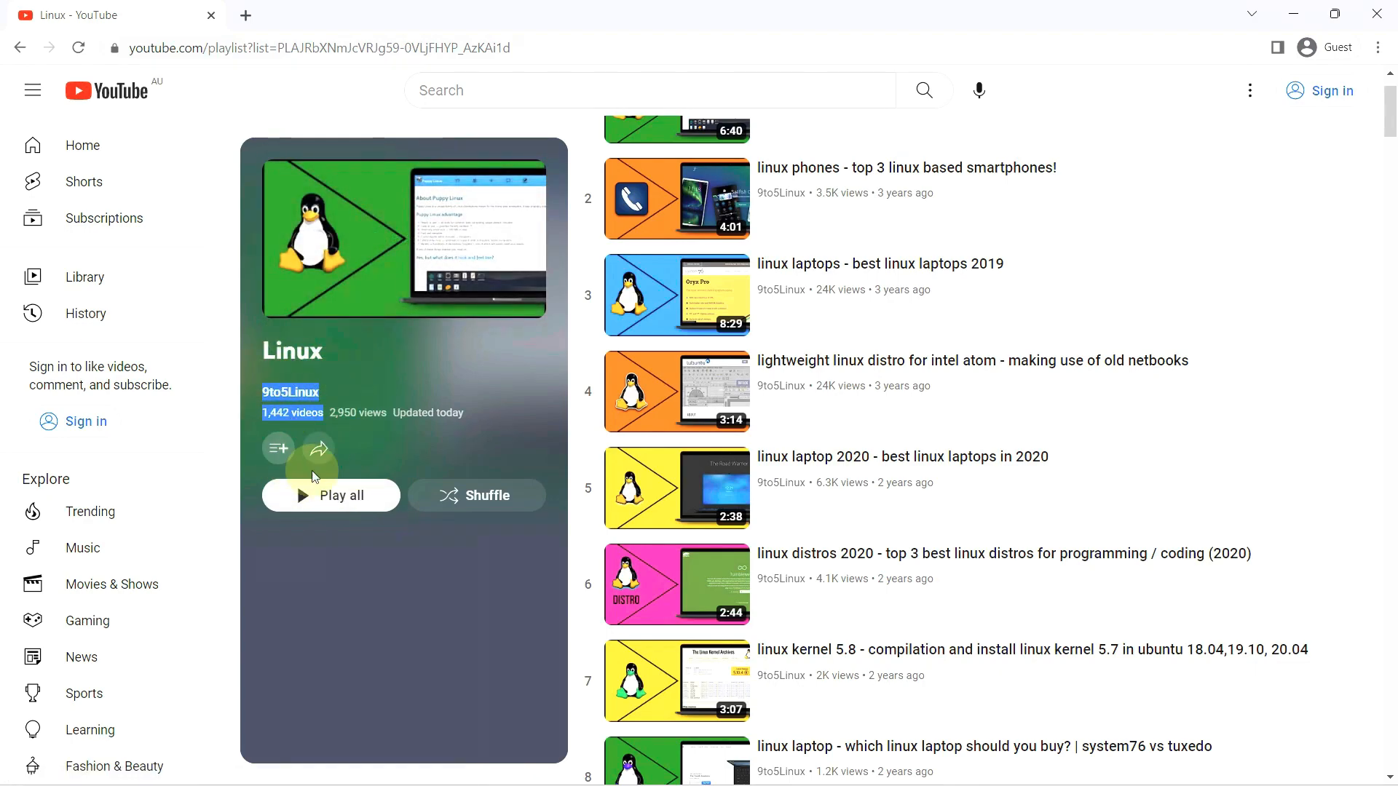
pyautogui.click(19, 51)
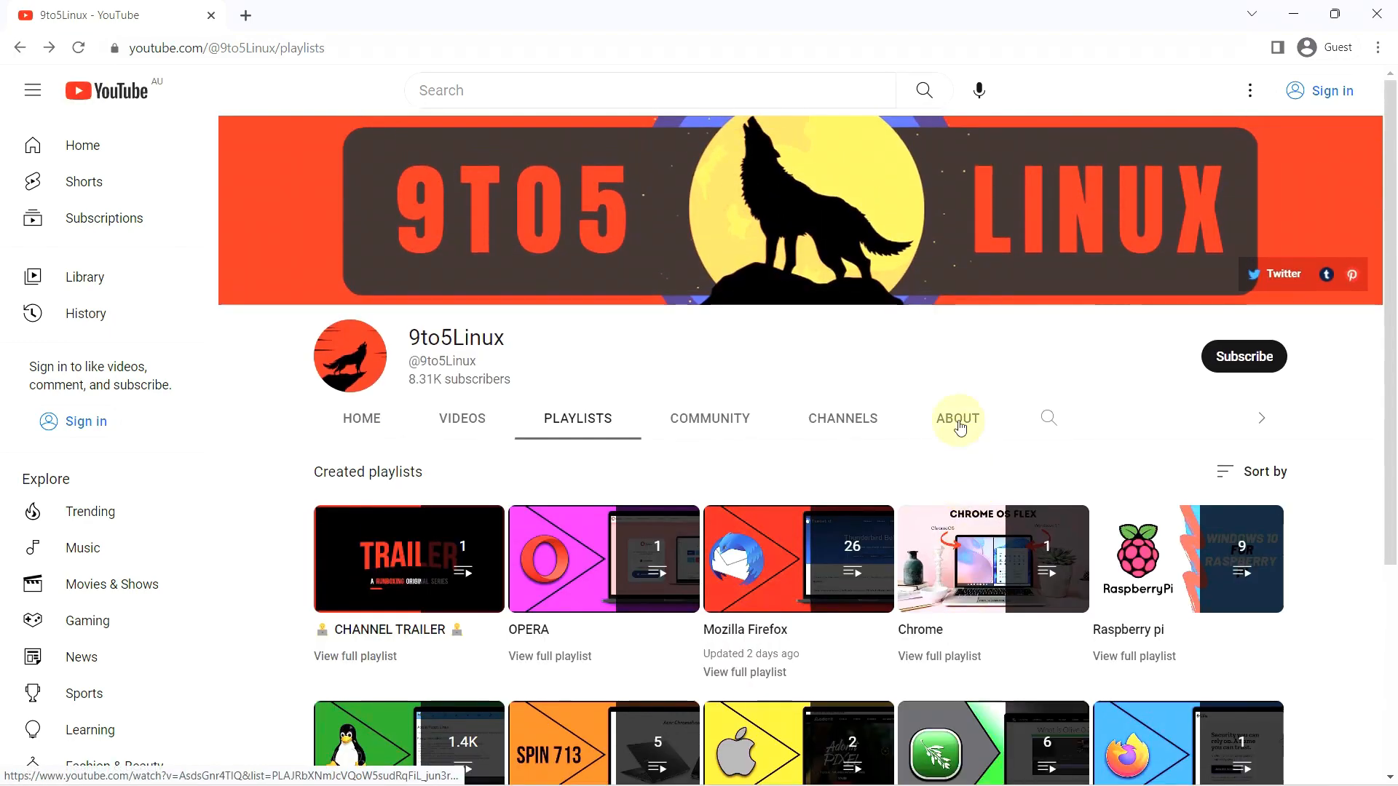
# - Show the ABOUT tab and select the description's first sentence and upload schedule text
pyautogui.click(957, 419)
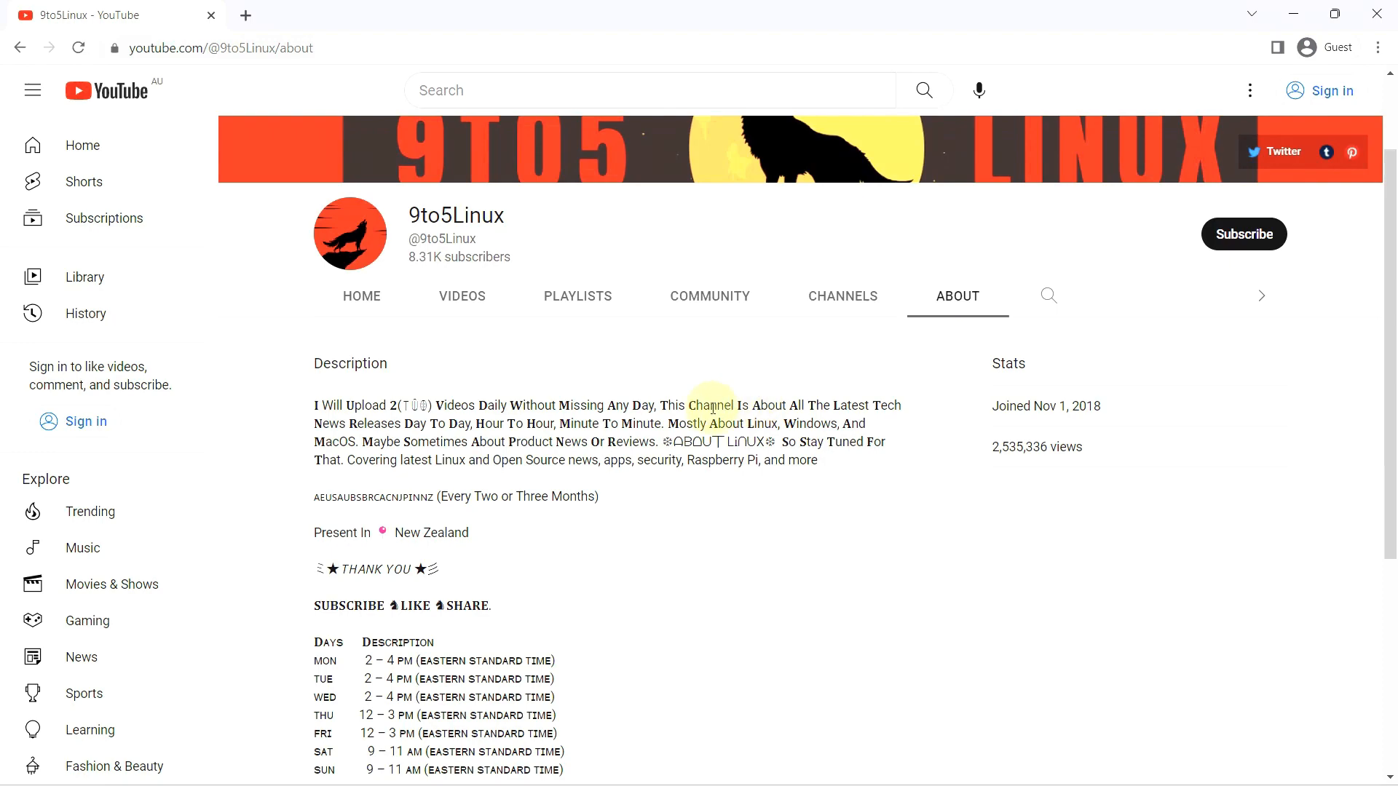
pyautogui.moveTo(658, 411); pyautogui.dragTo(316, 406)
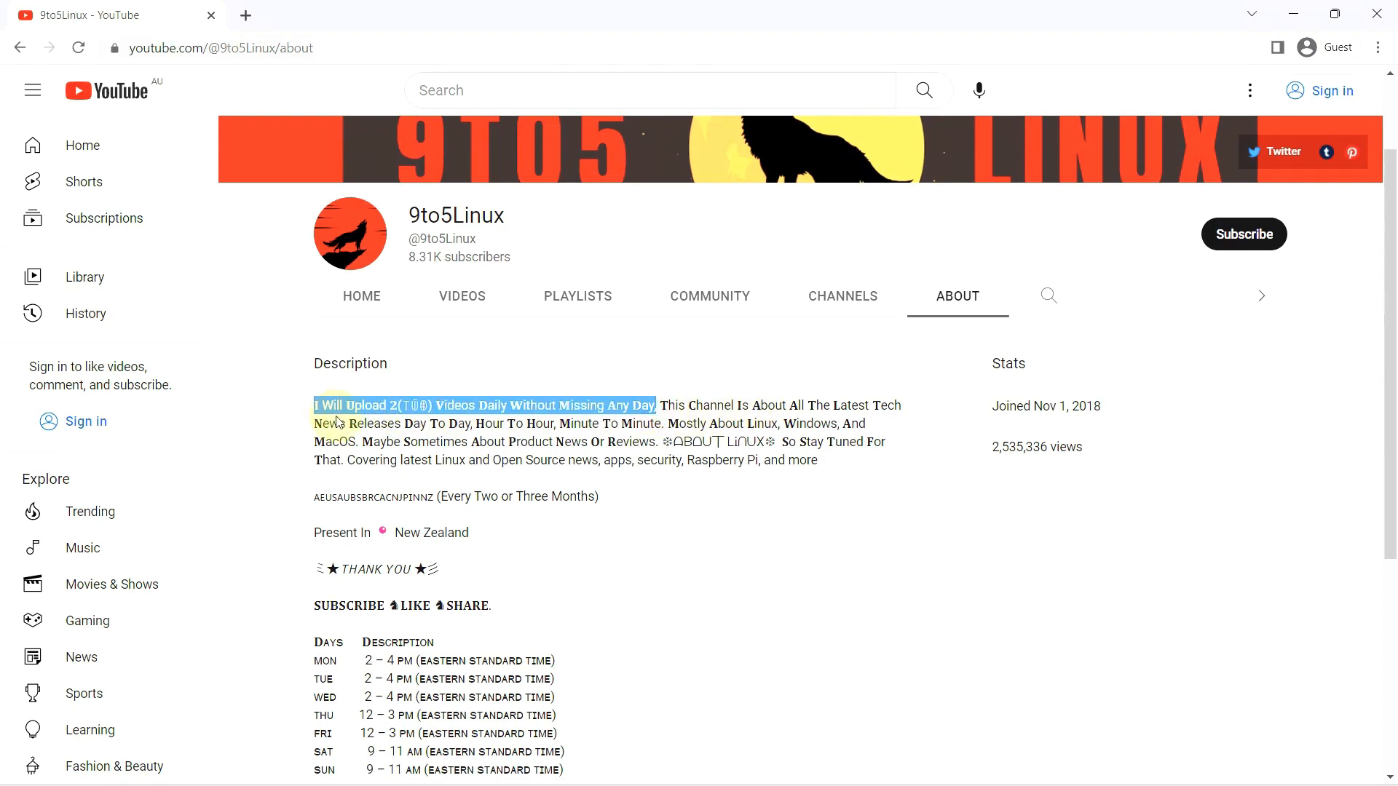
pyautogui.scroll(-3, 353, 422)
pyautogui.moveTo(315, 332); pyautogui.dragTo(589, 507)
pyautogui.scroll(4, 980, 451)
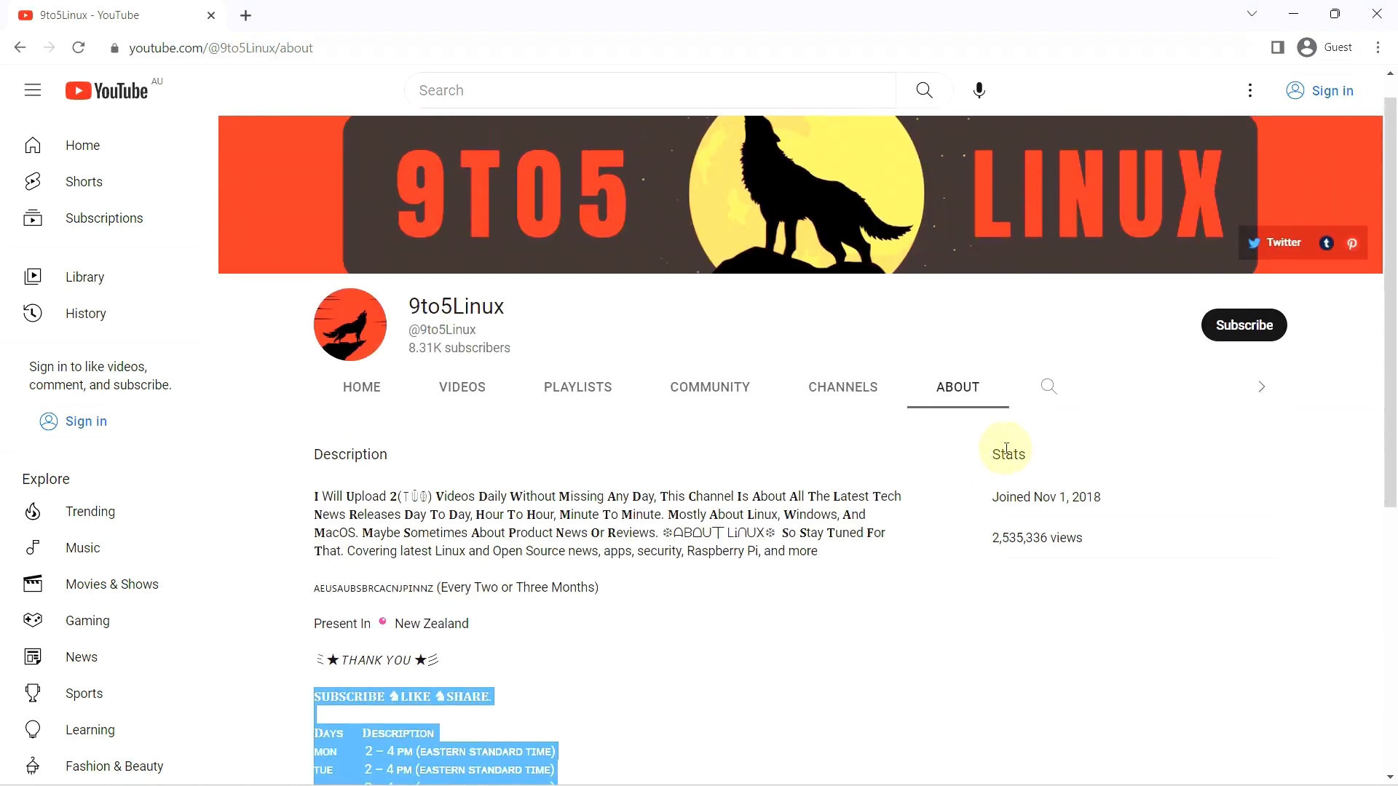
# - Click Subscribe to get the sign-in prompt, dismiss it, and try again
pyautogui.click(1254, 325)
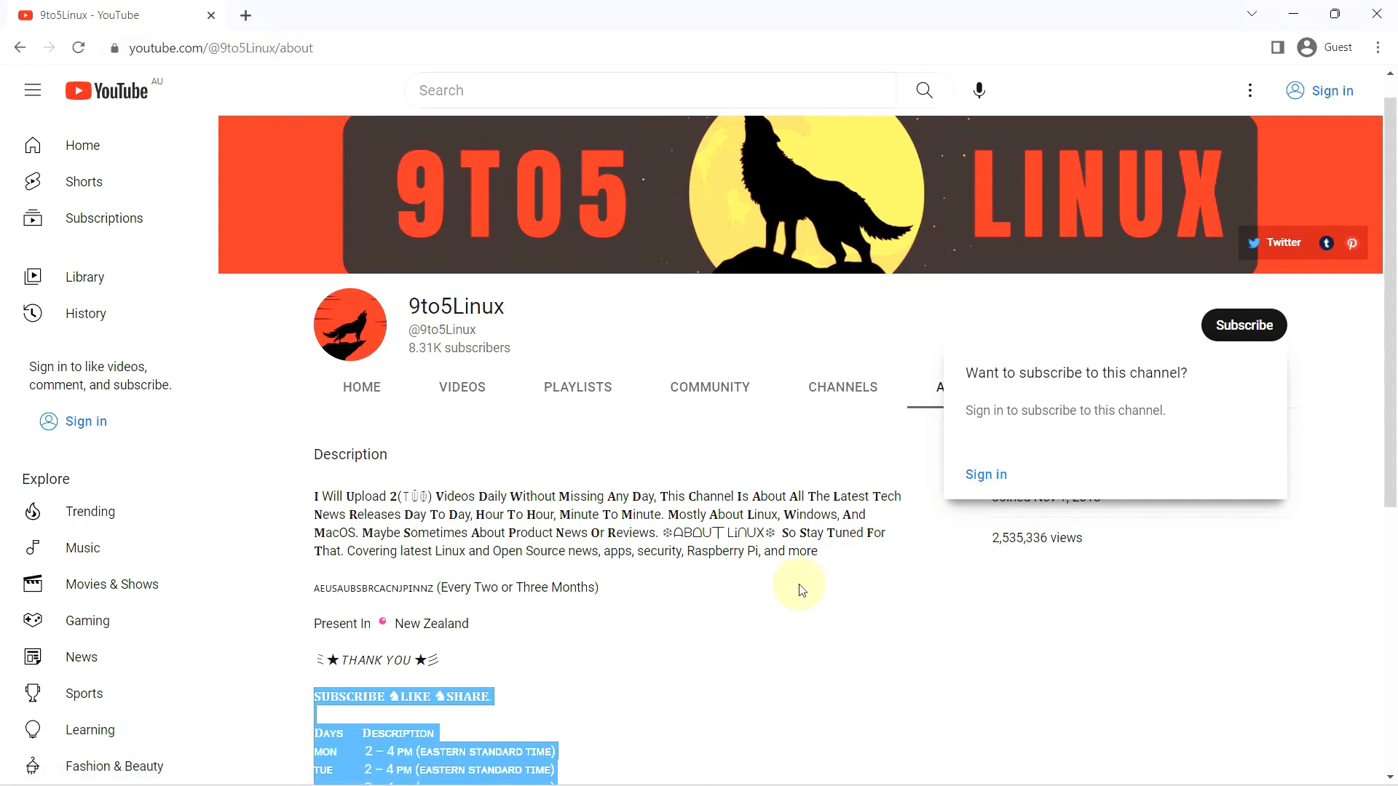
pyautogui.click(766, 590)
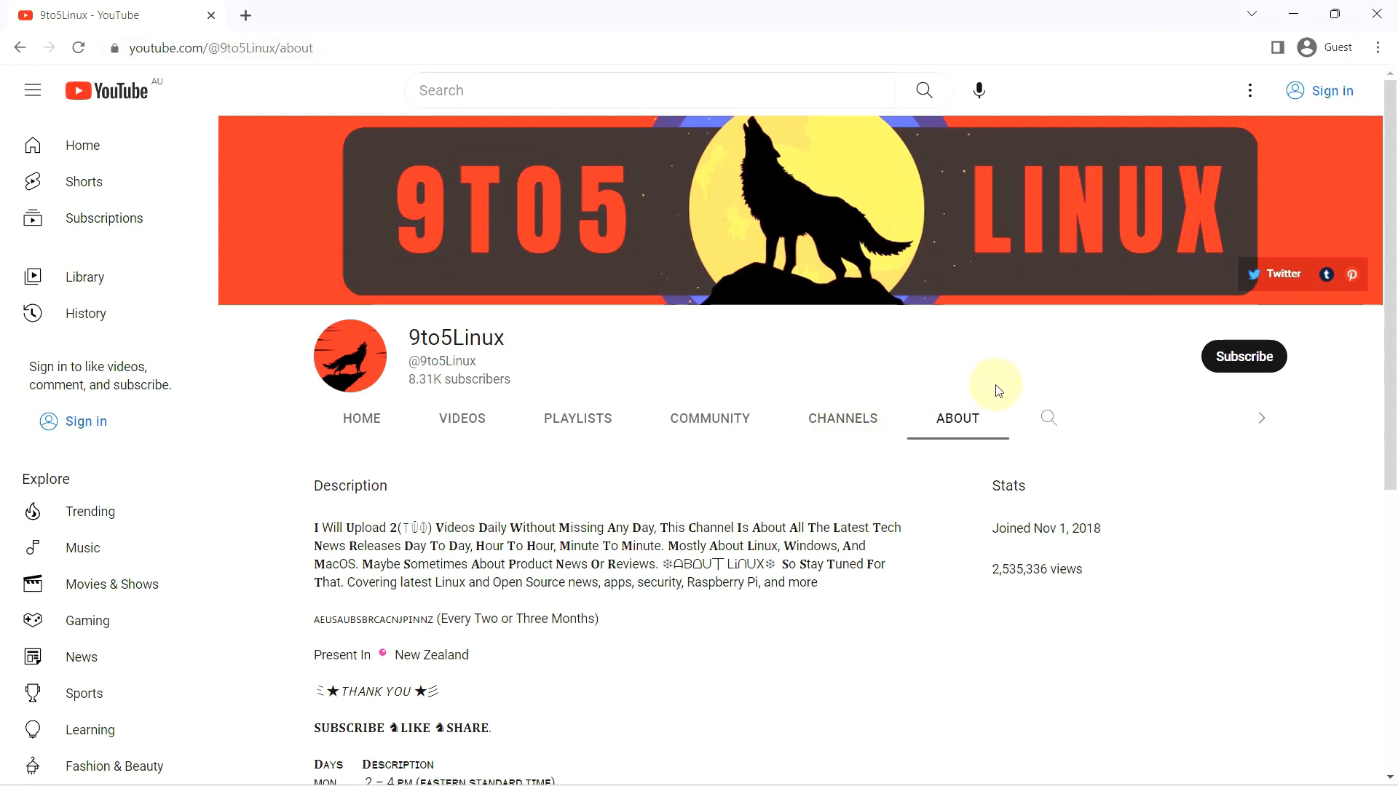
pyautogui.click(1244, 356)
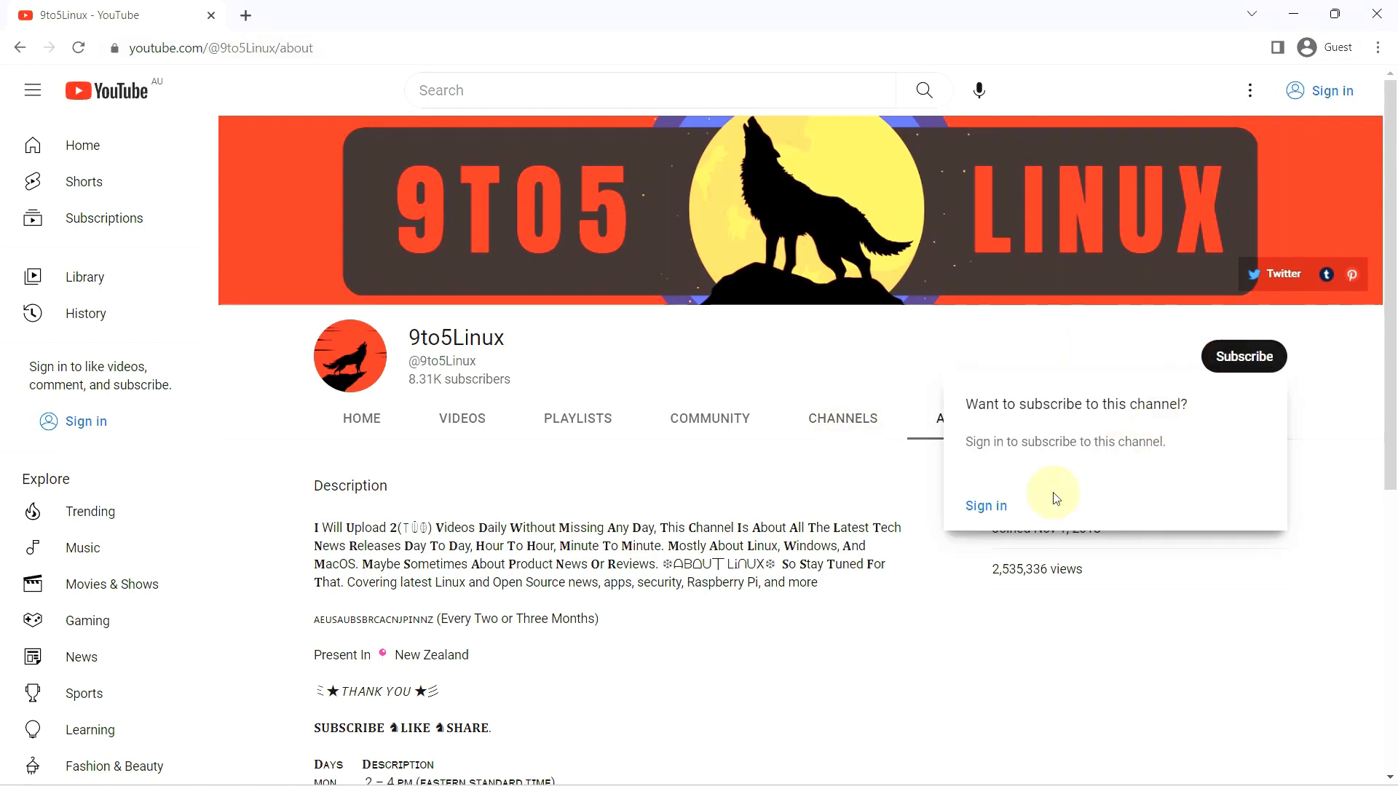